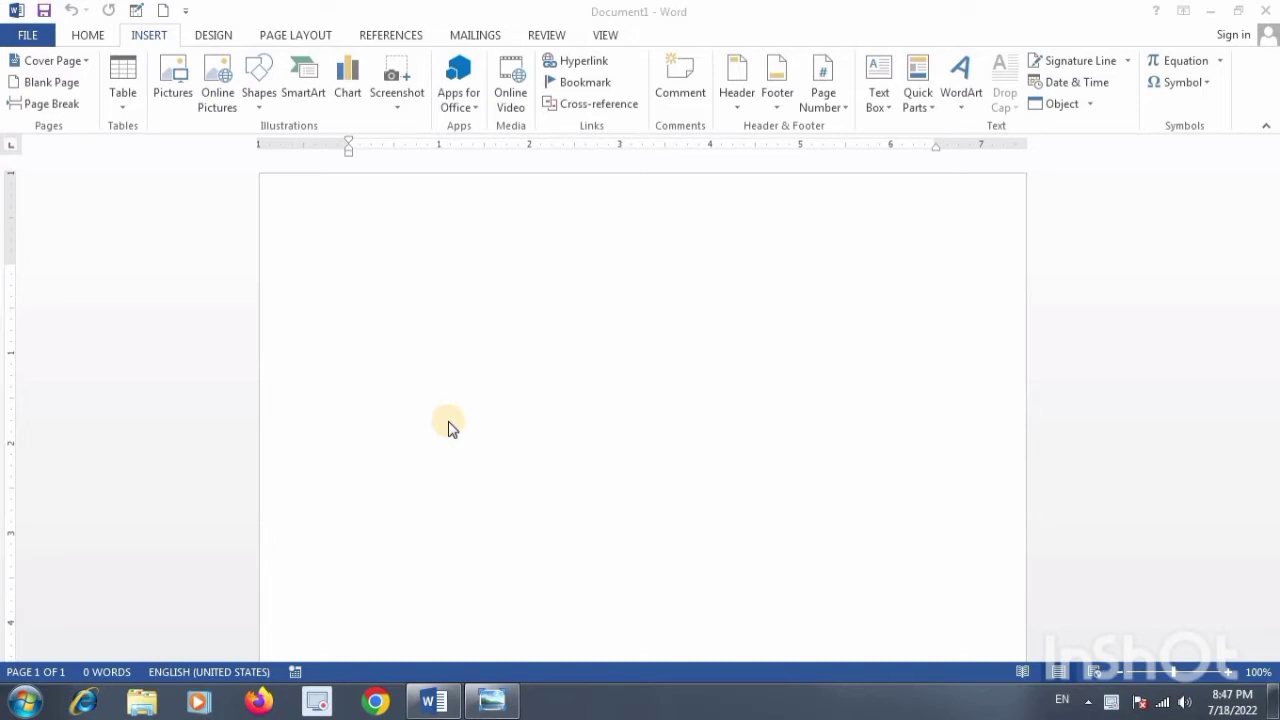
# Bring the 'insert tab table pages illustrations' title image in Photo Viewer in front of Word
pyautogui.moveTo(491, 703)
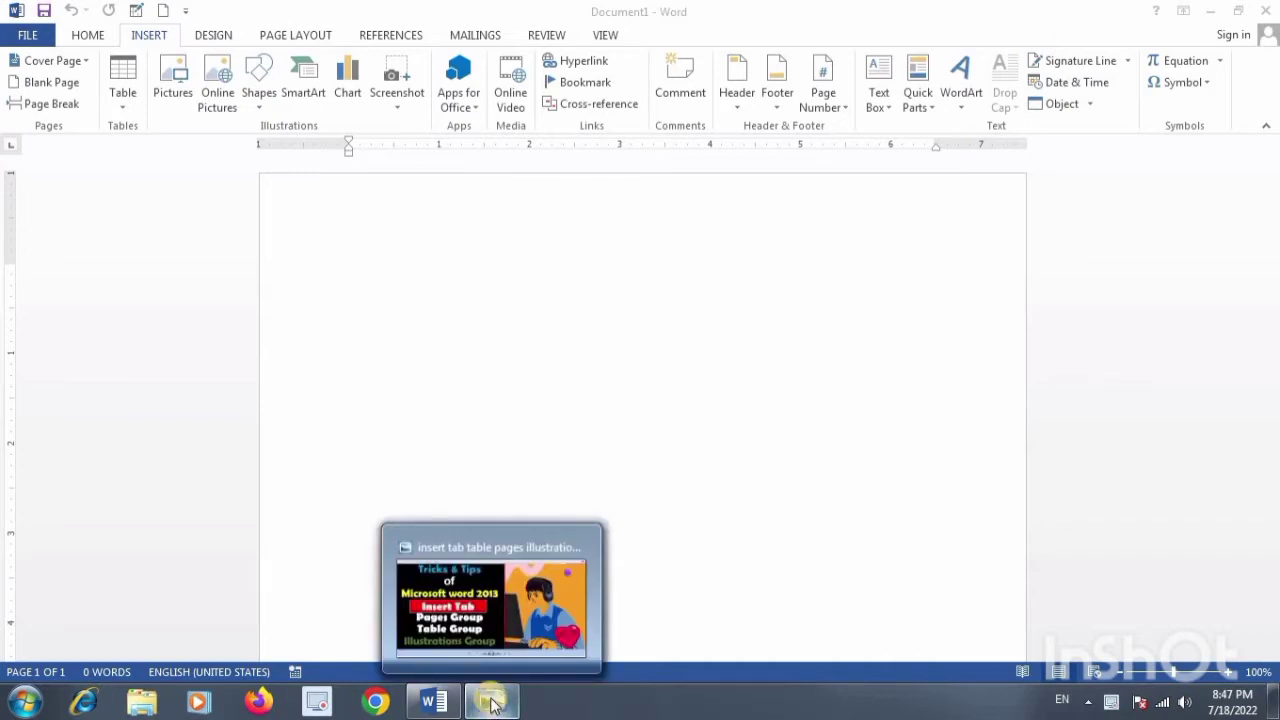
pyautogui.click(491, 703)
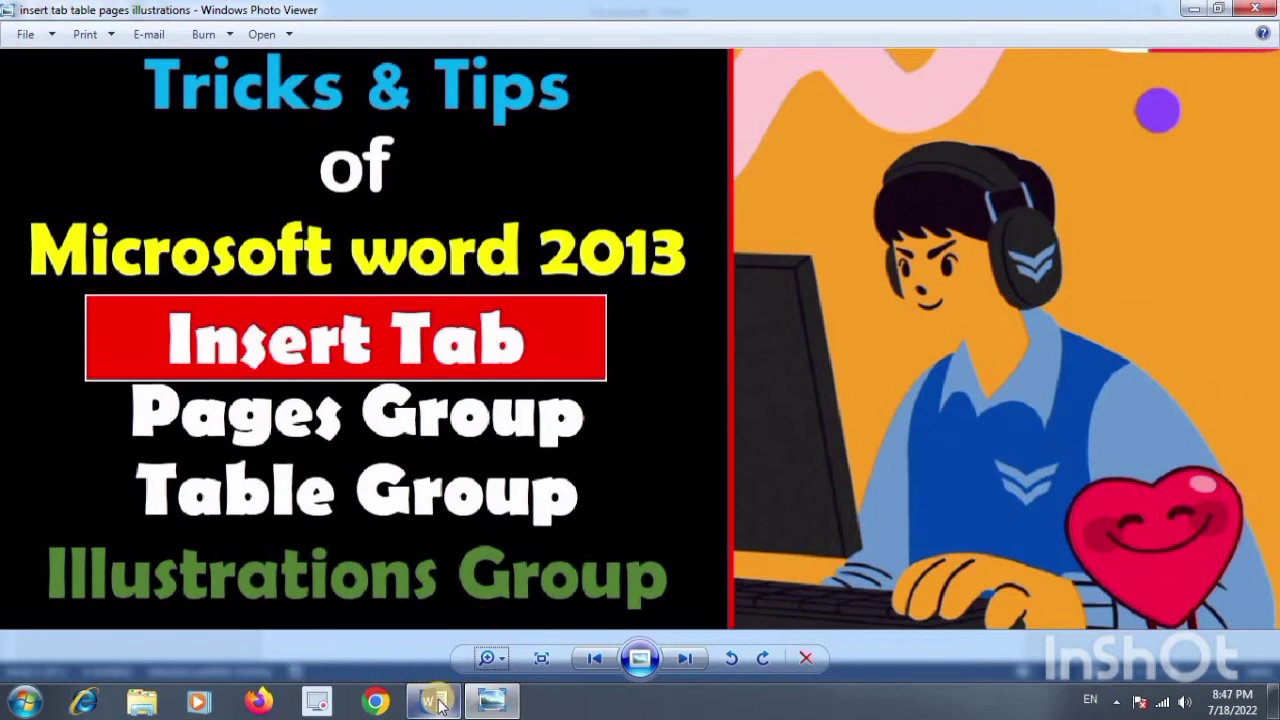
pyautogui.moveTo(440, 705)
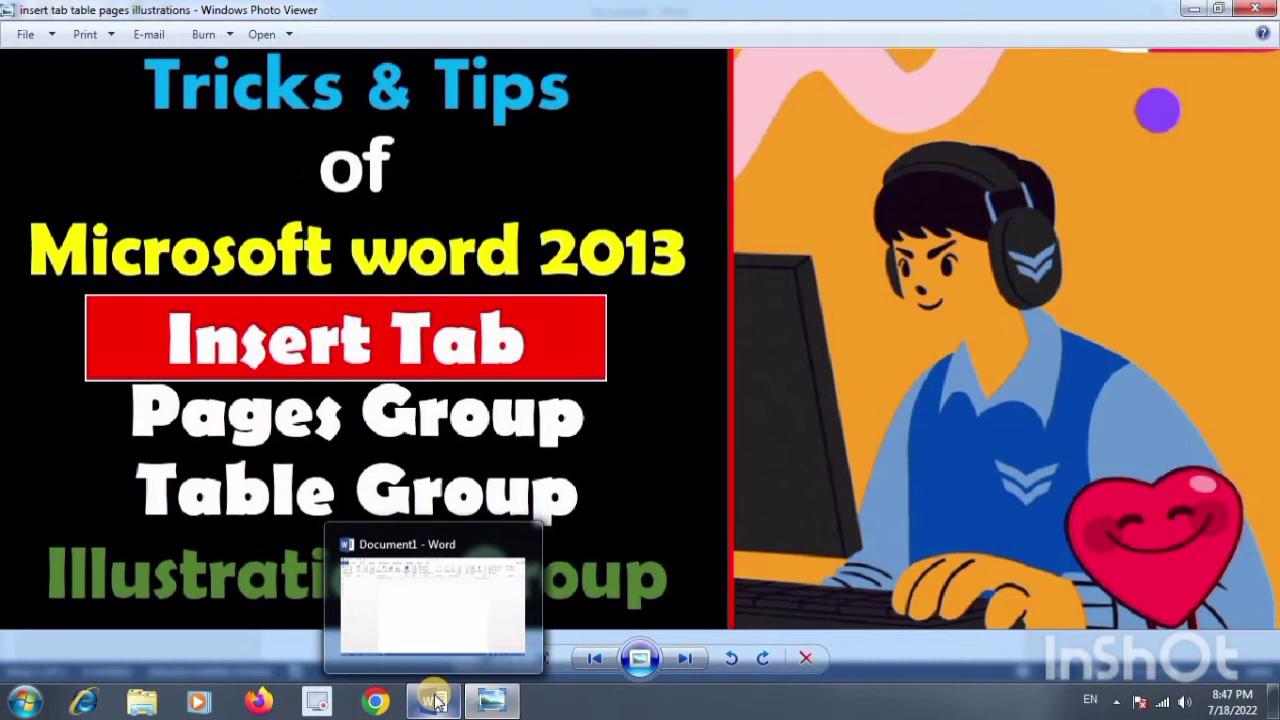
# Switch back to the empty Document1 in Word from the taskbar
pyautogui.click(435, 702)
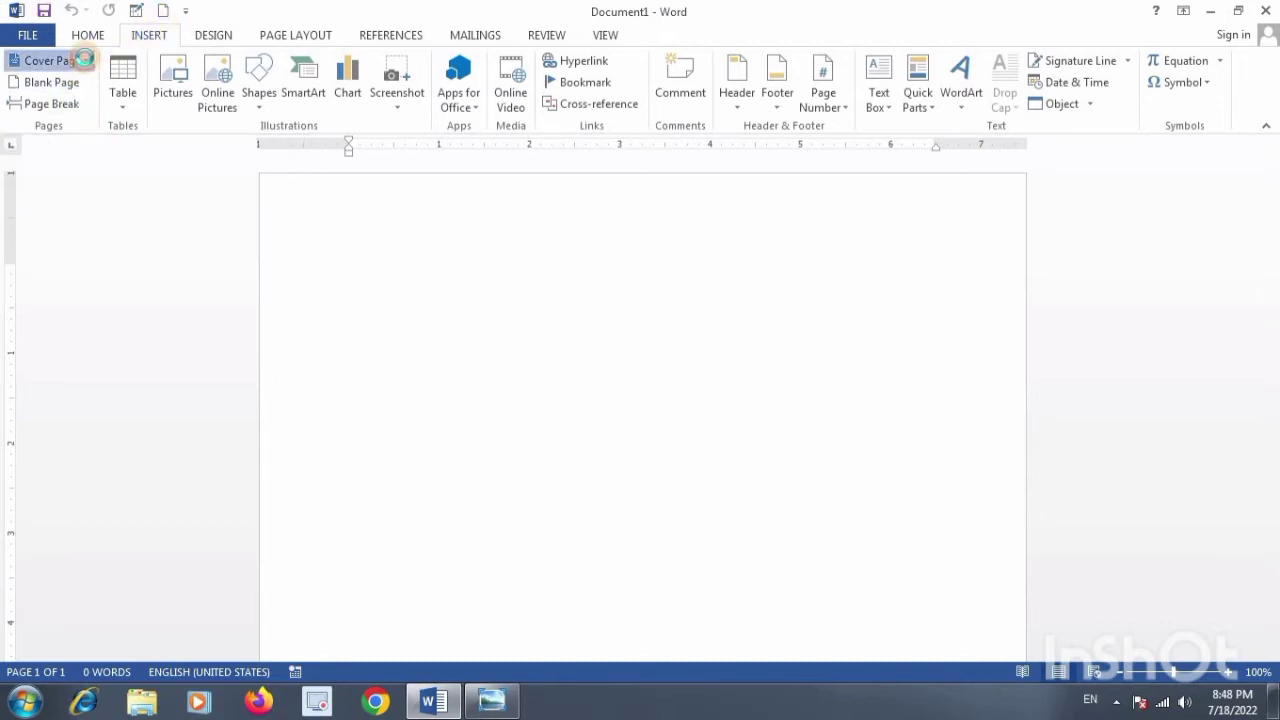
# Browse the built-in Cover Page gallery, scrolling from Austin through Whisp
pyautogui.click(50, 61)
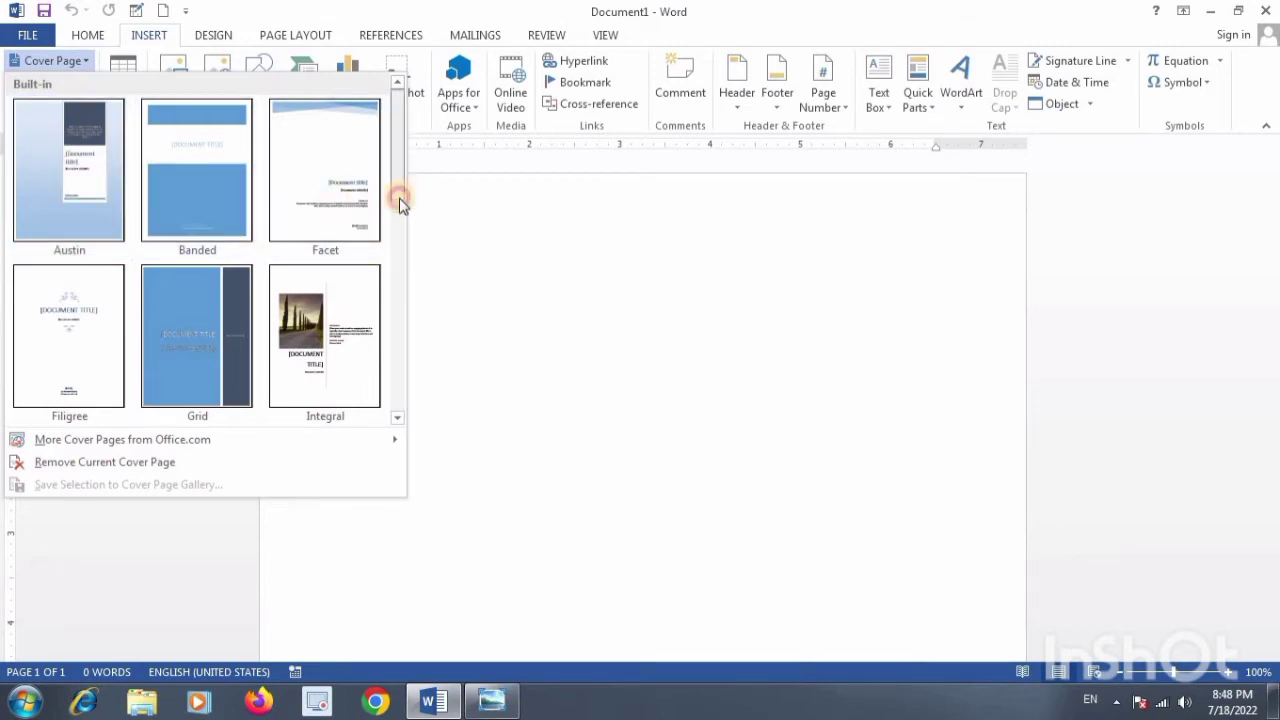
pyautogui.moveTo(400, 198)
pyautogui.mouseDown()
pyautogui.moveTo(381, 393)
pyautogui.moveTo(405, 240)
pyautogui.moveTo(398, 276)
pyautogui.moveTo(385, 265)
pyautogui.mouseUp()
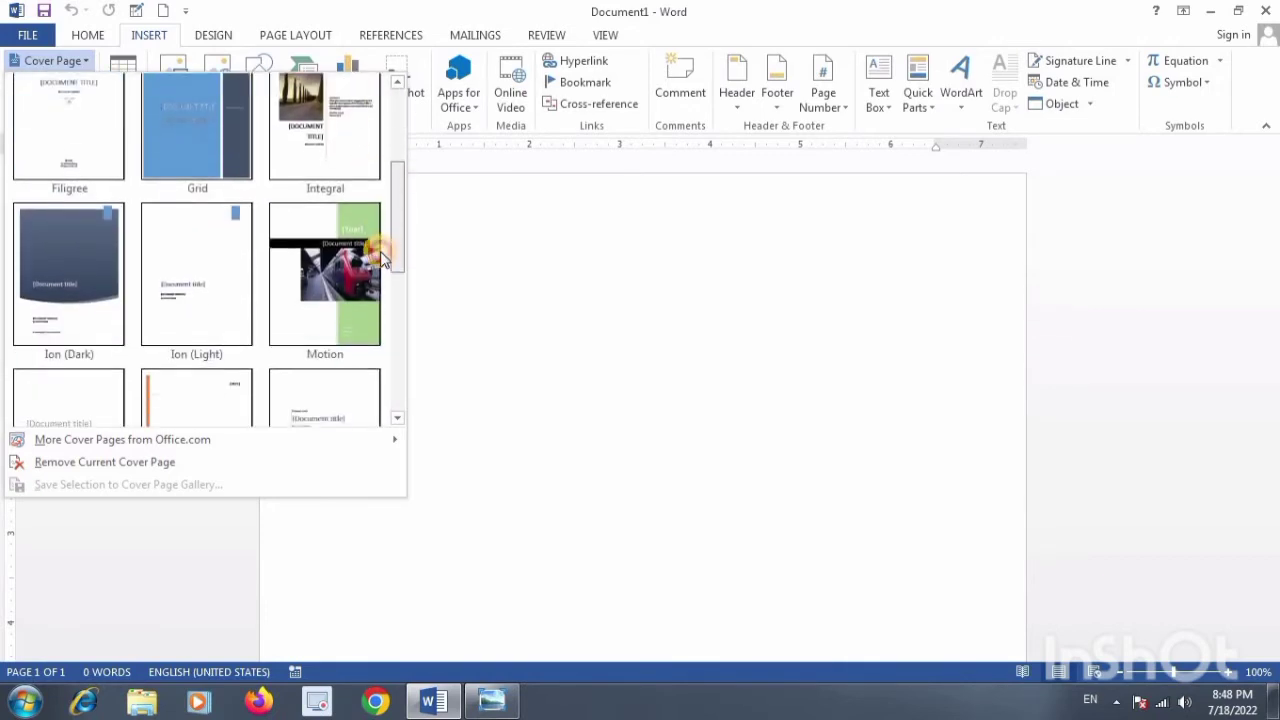
pyautogui.moveTo(383, 265); pyautogui.dragTo(380, 251)
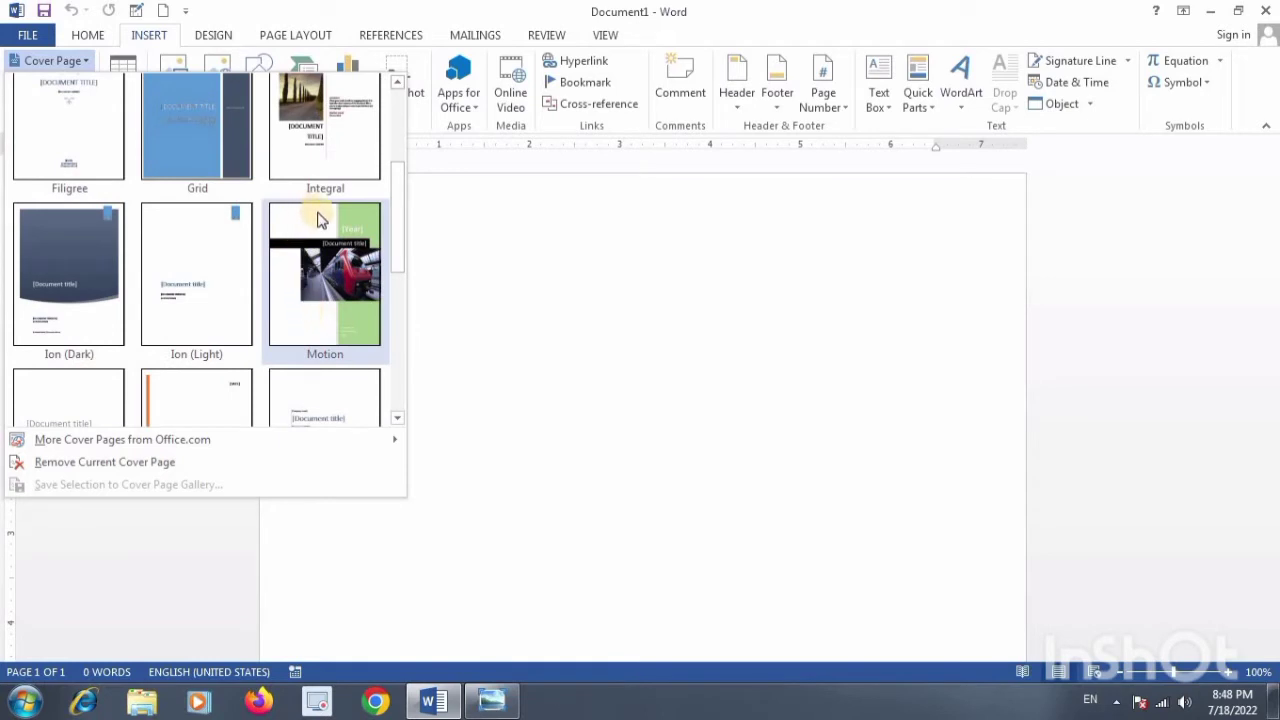
# Insert the Motion cover page and type 'Stech Channel' as its document title
pyautogui.click(316, 322)
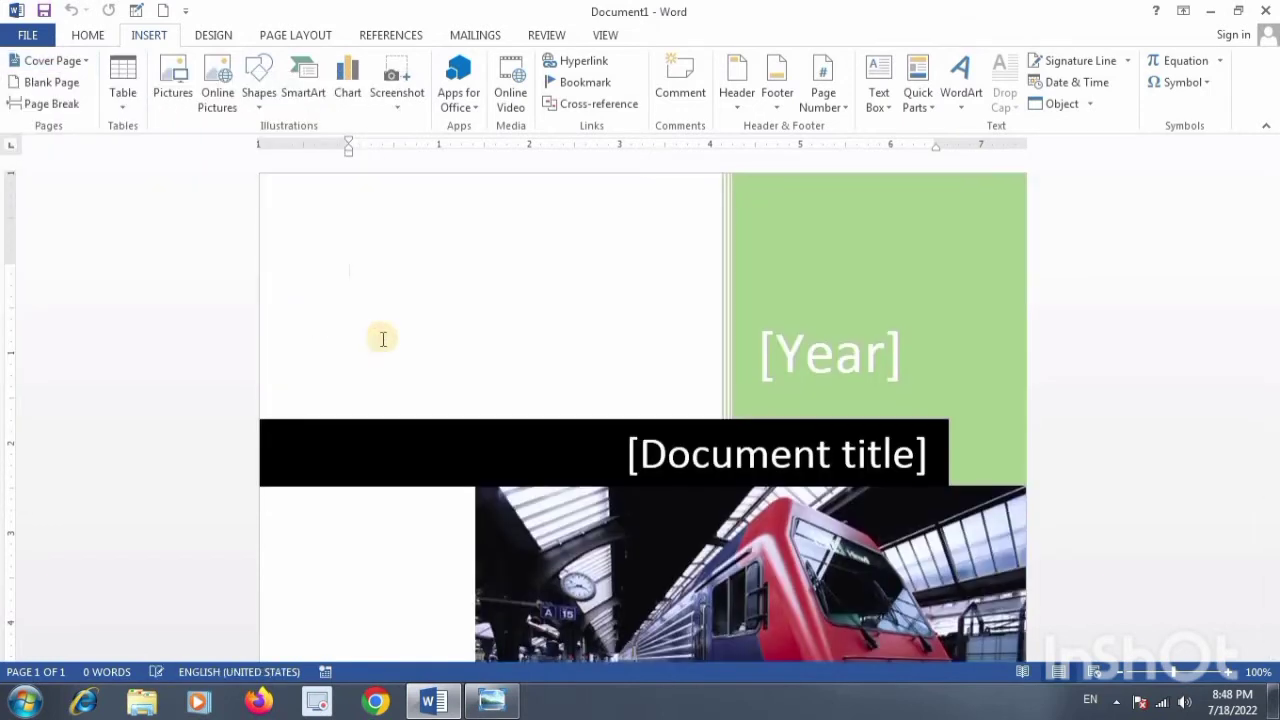
pyautogui.scroll(-5, 751, 428)
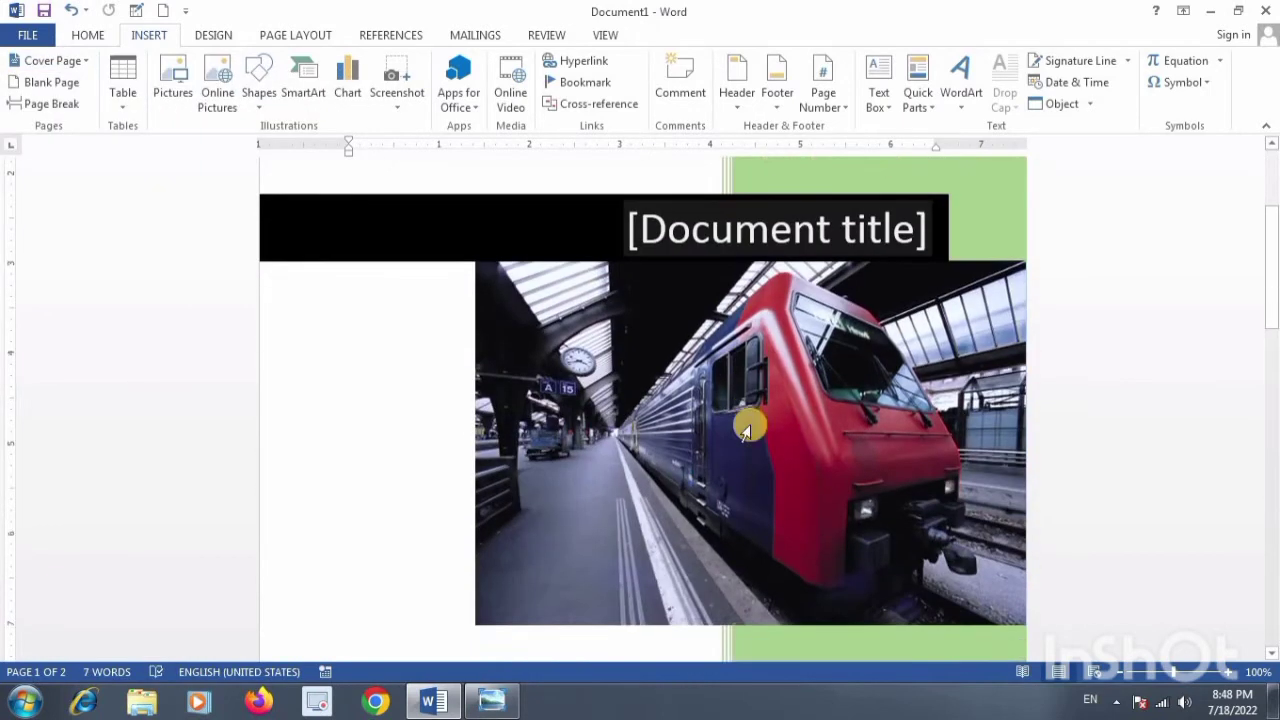
pyautogui.scroll(-5, 750, 408)
pyautogui.scroll(7, 725, 350)
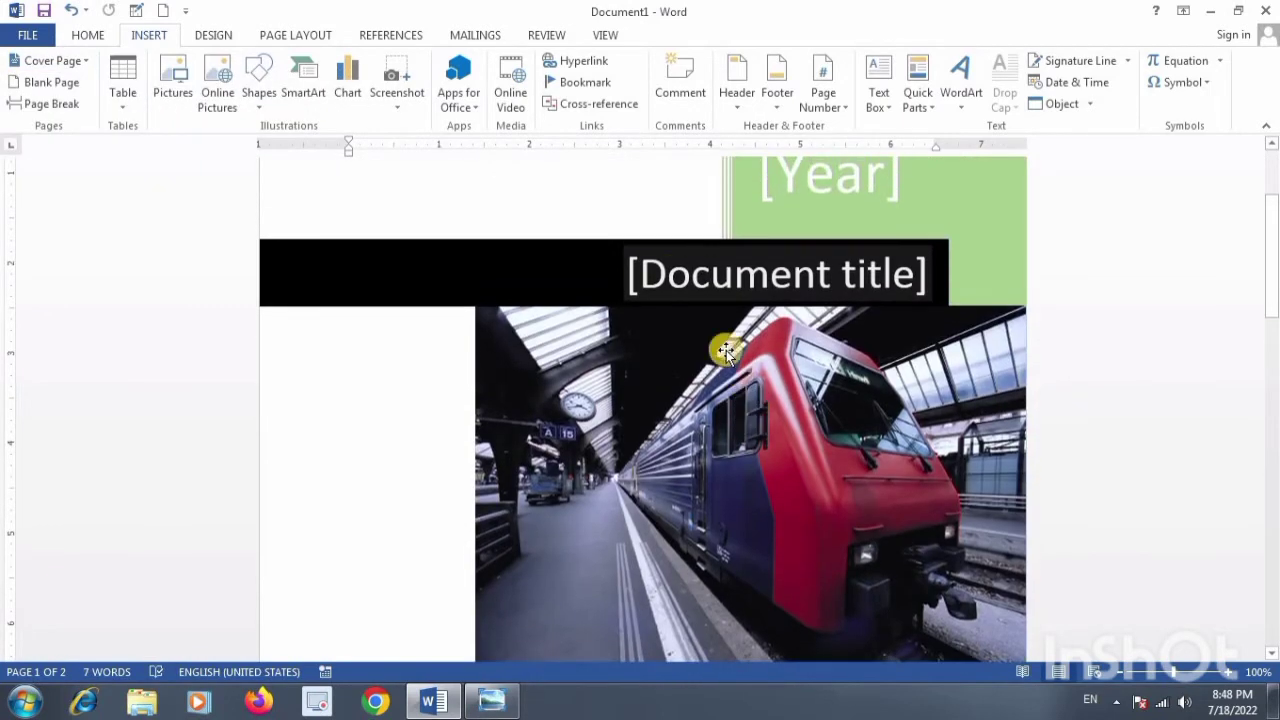
pyautogui.click(640, 275)
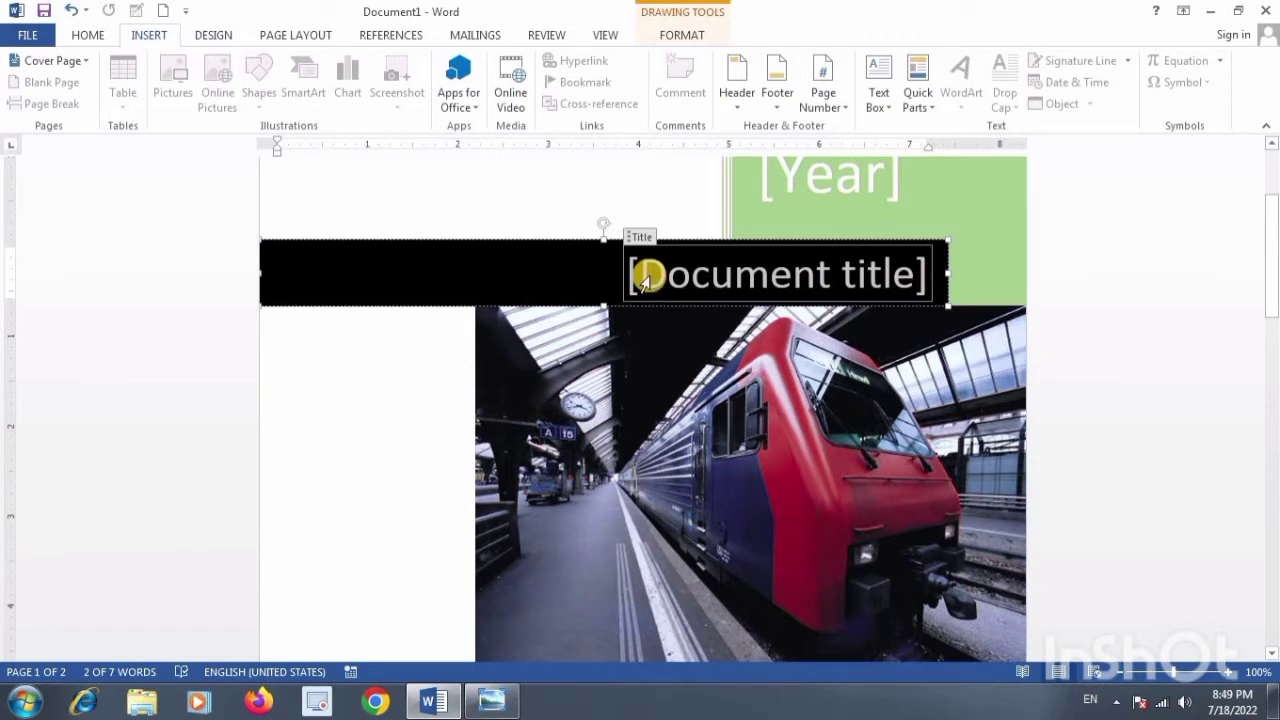
pyautogui.write('St')
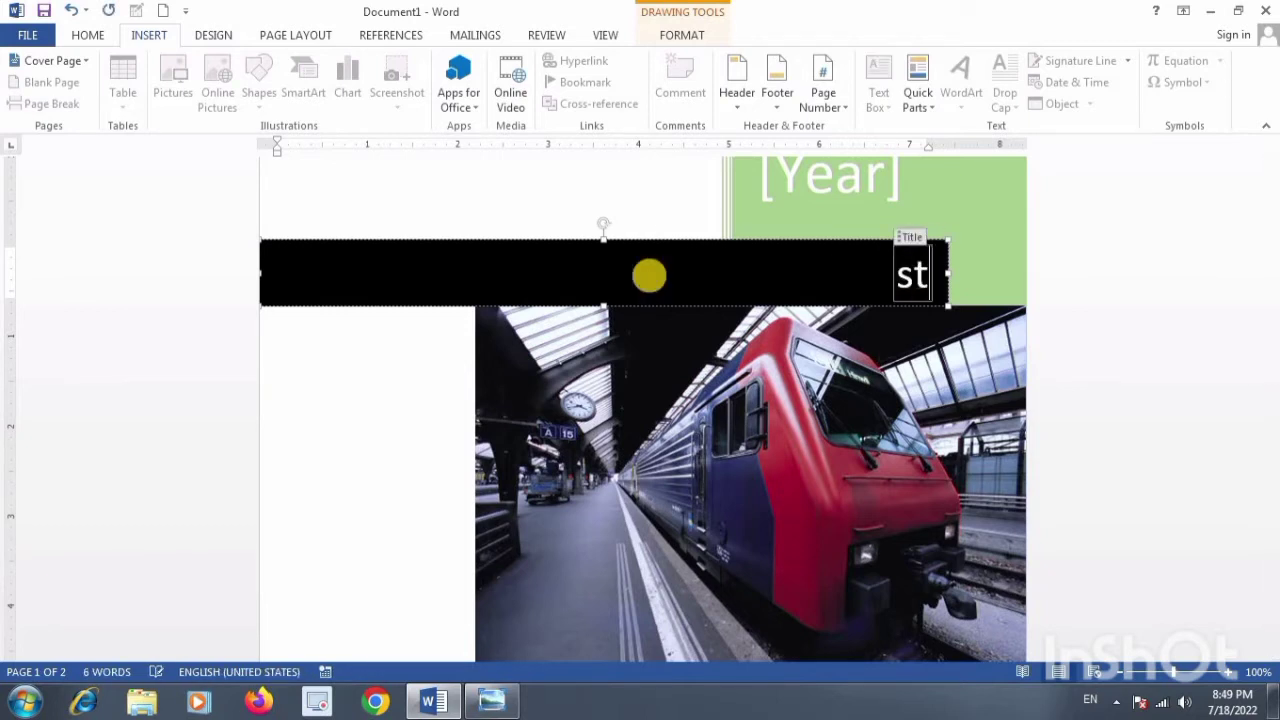
pyautogui.write('ec')
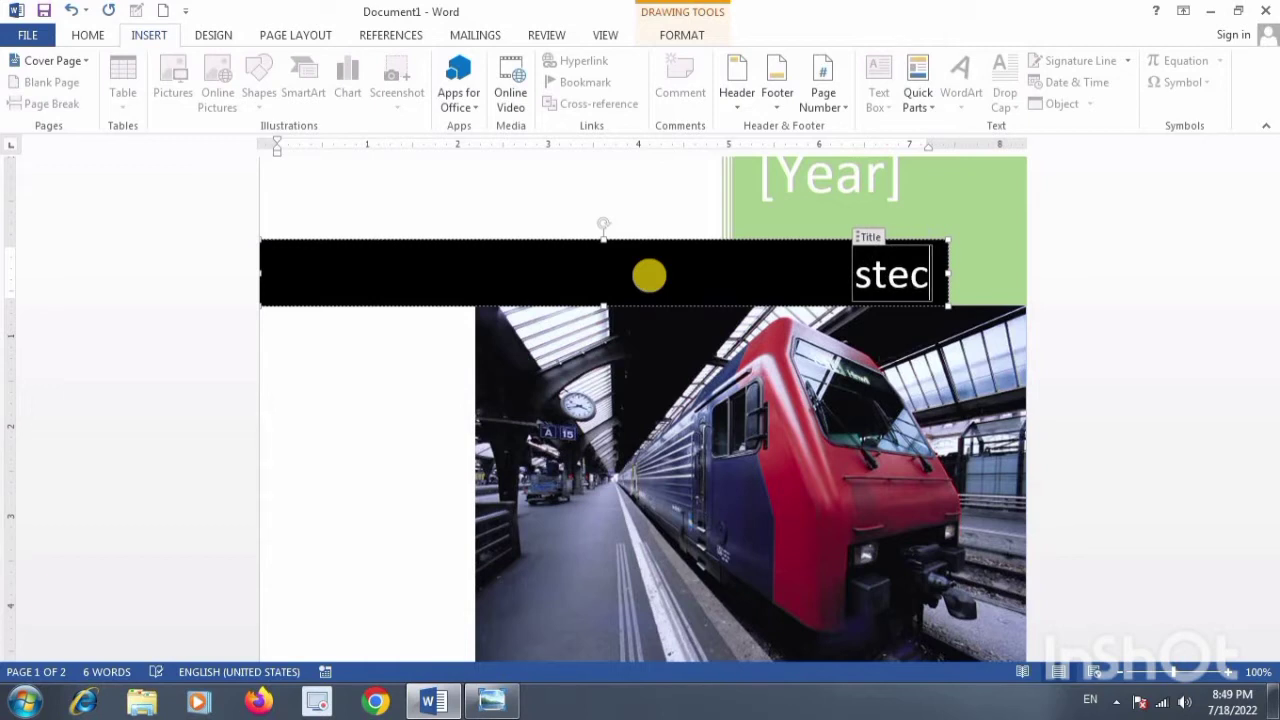
pyautogui.write('h')
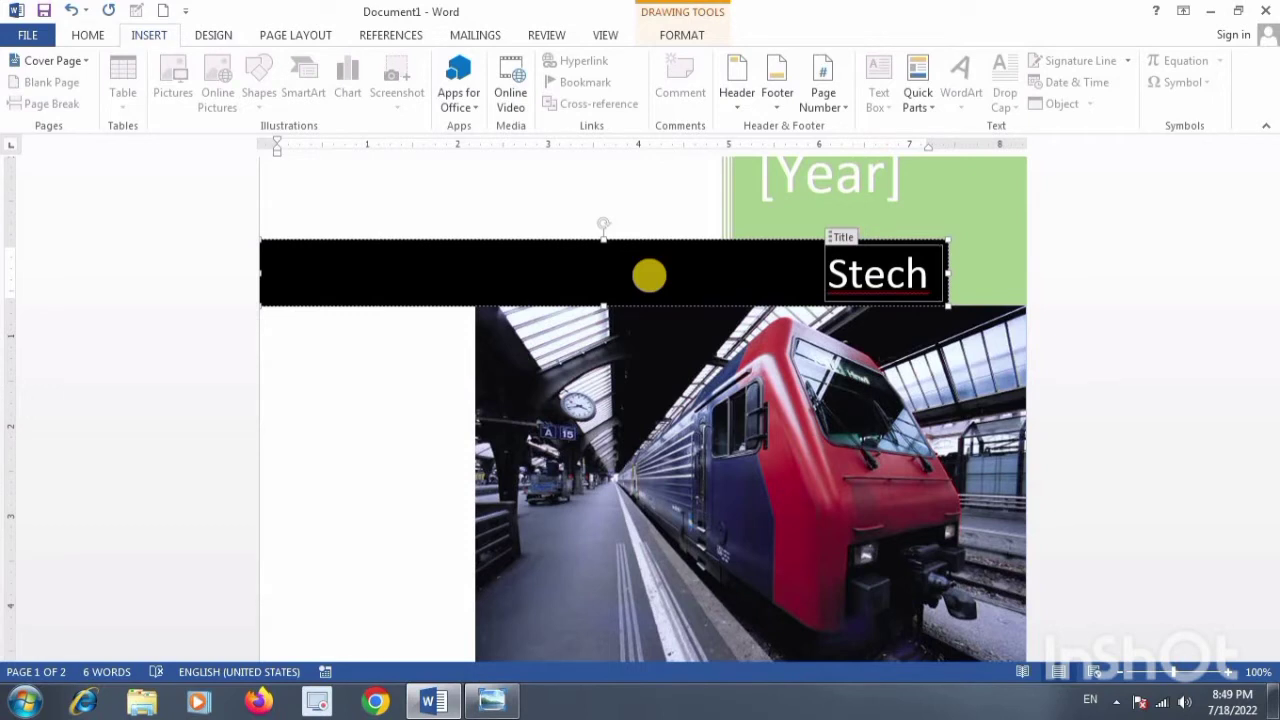
pyautogui.write(' Chan')
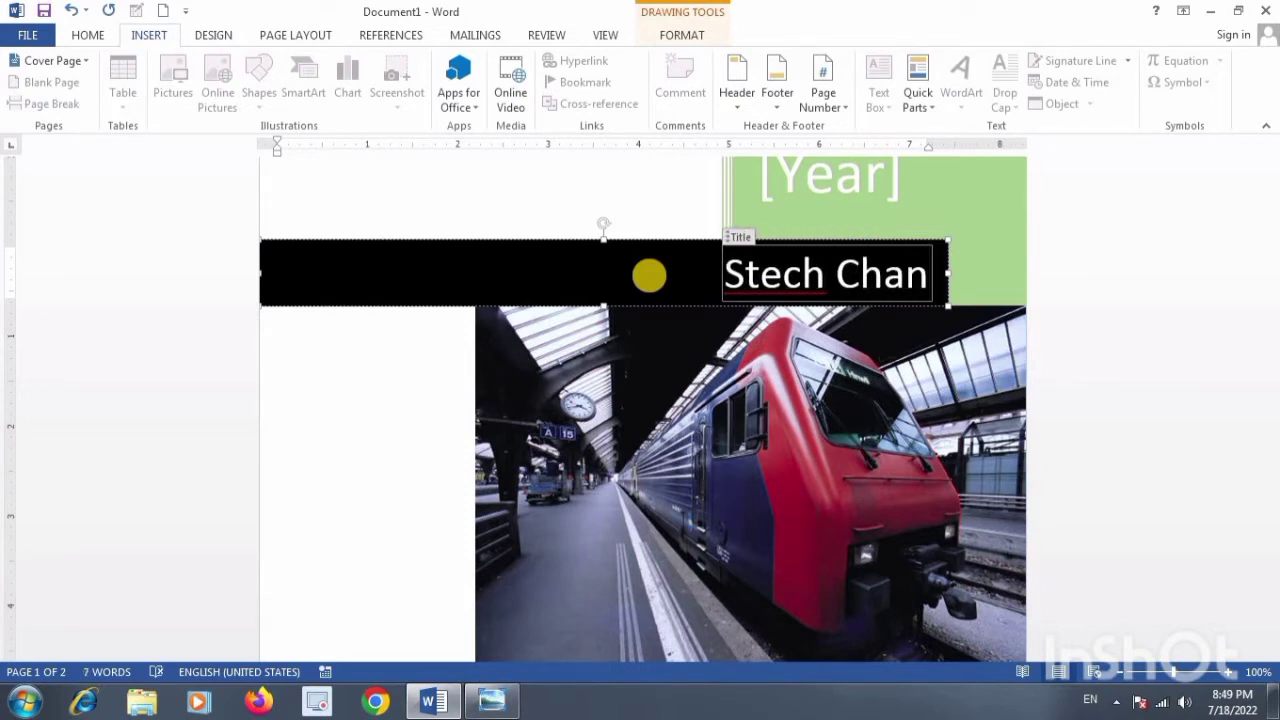
pyautogui.write('nel')
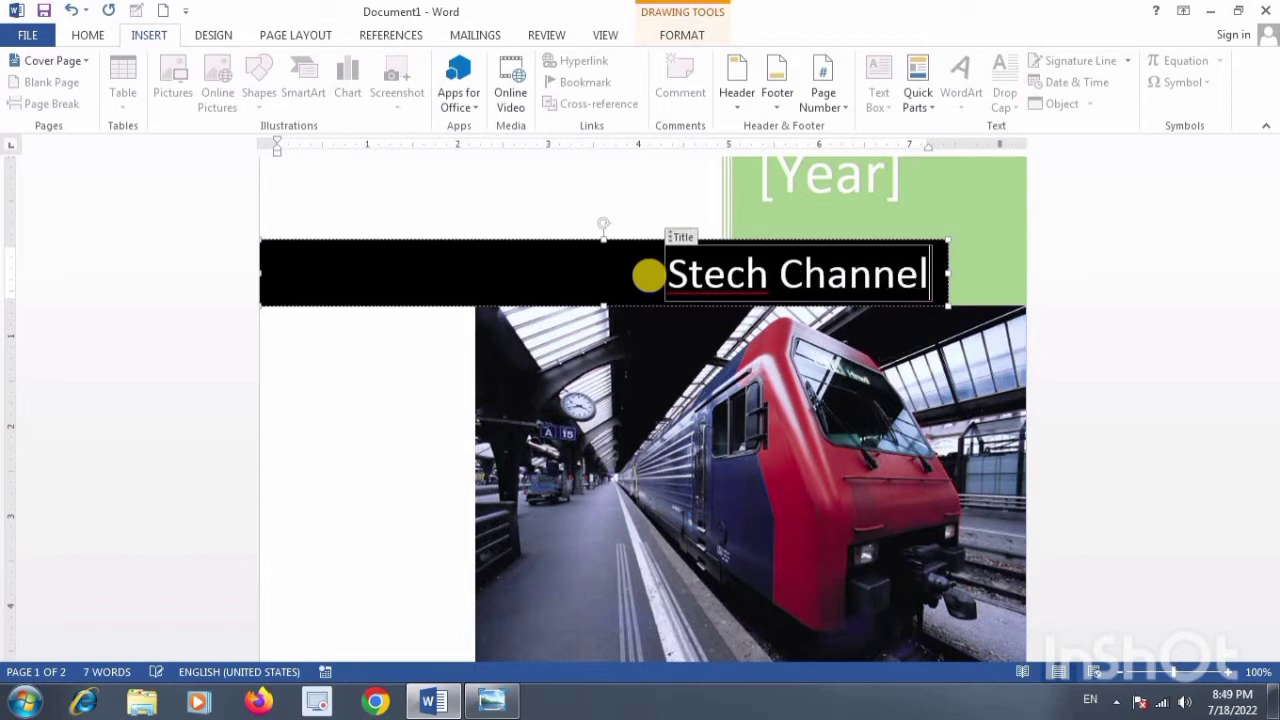
# Delete the author name from the cover page
pyautogui.click(968, 275)
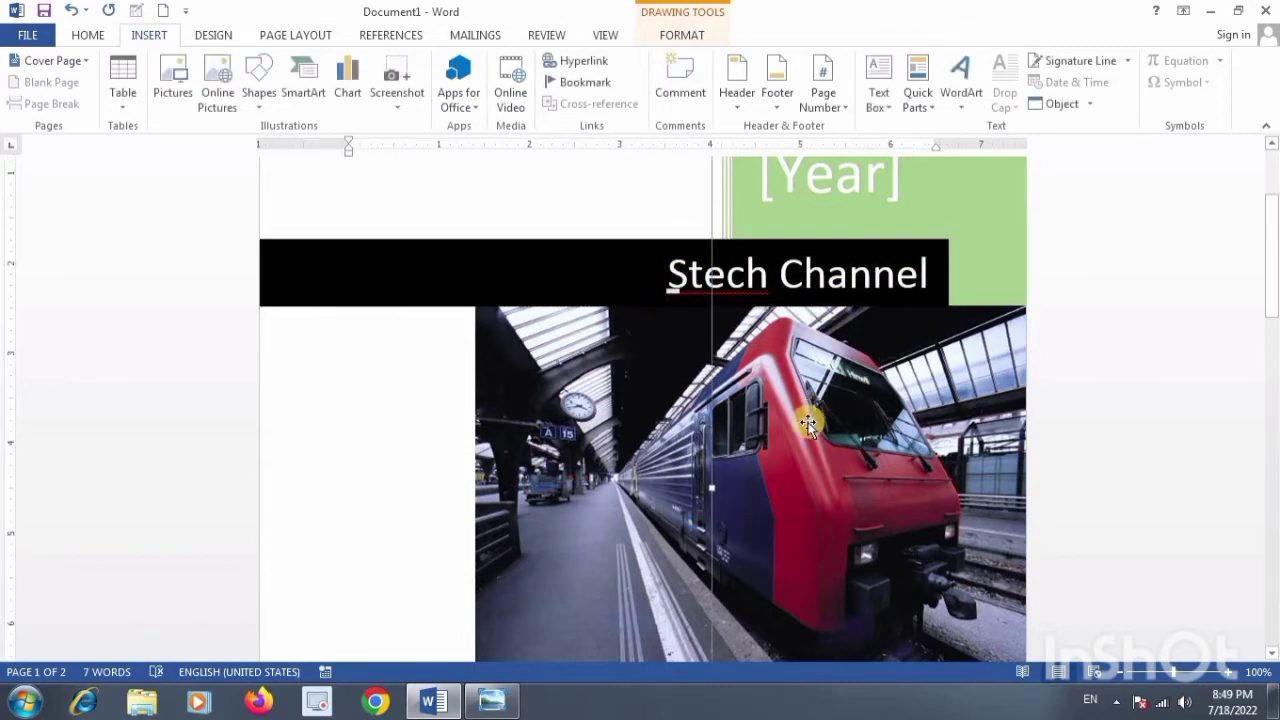
pyautogui.scroll(-2, 786, 476)
pyautogui.scroll(-1, 786, 476)
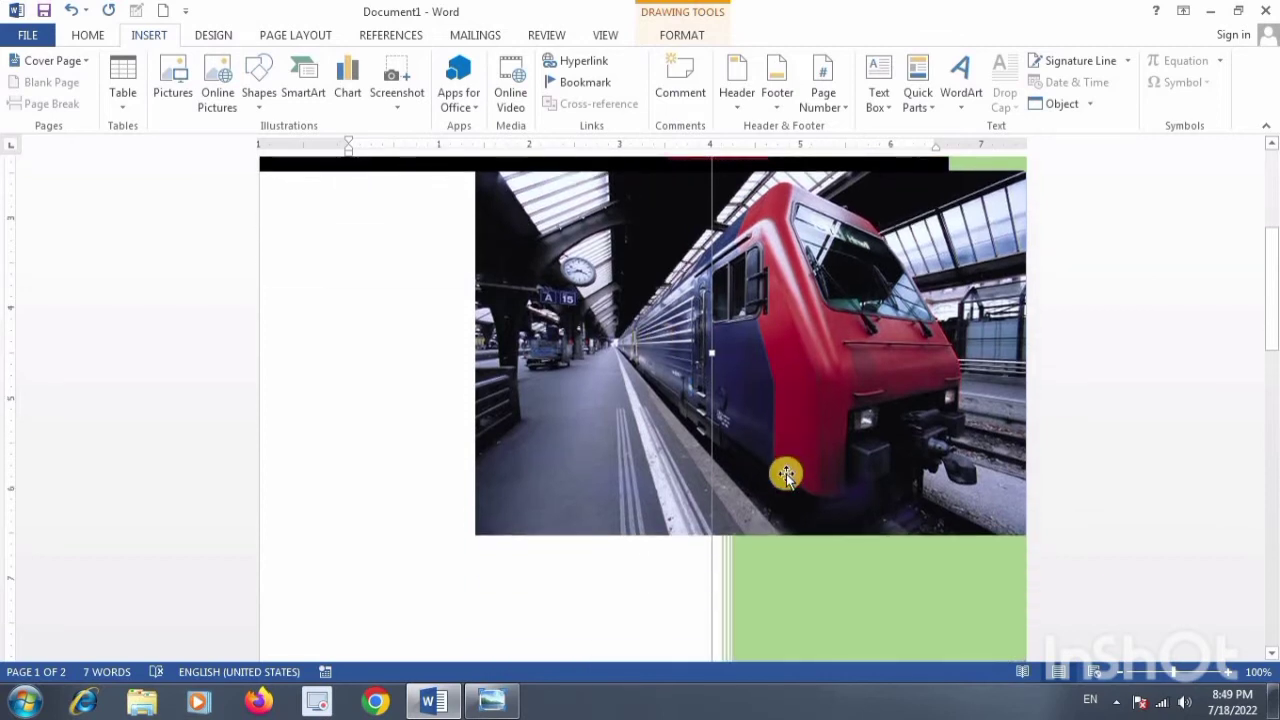
pyautogui.scroll(-3, 786, 476)
pyautogui.scroll(-3, 797, 492)
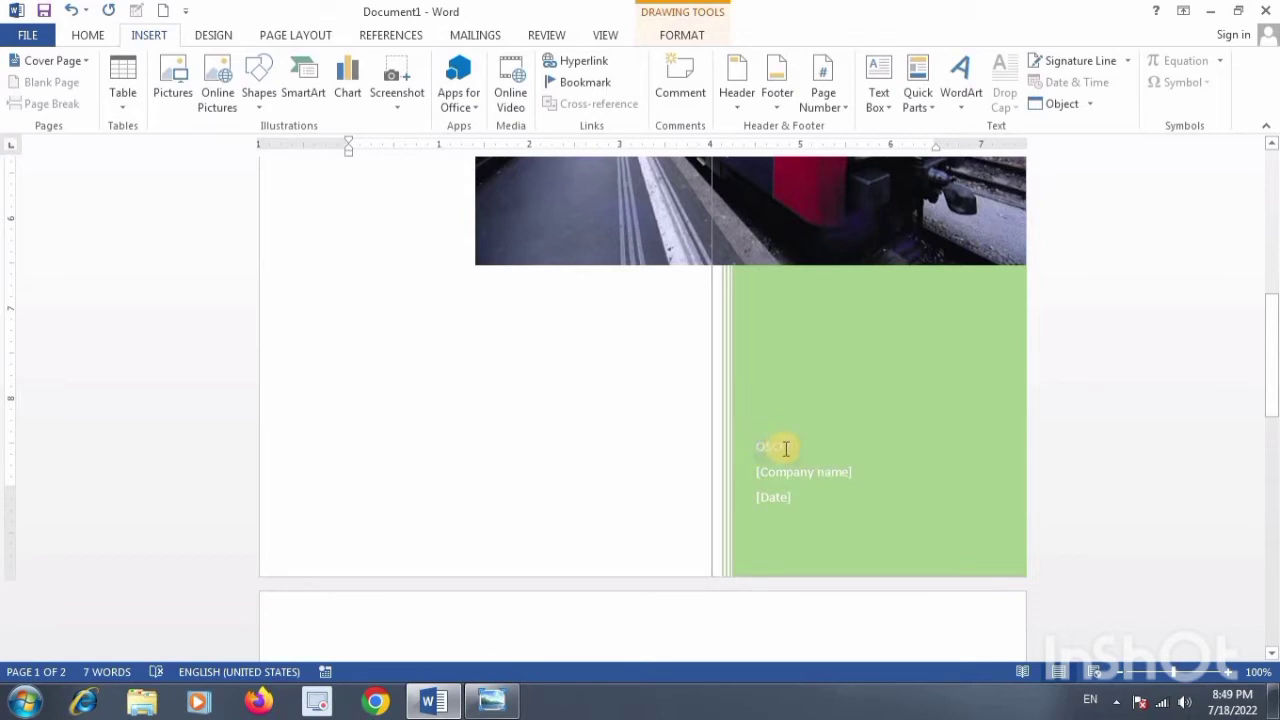
pyautogui.click(783, 448)
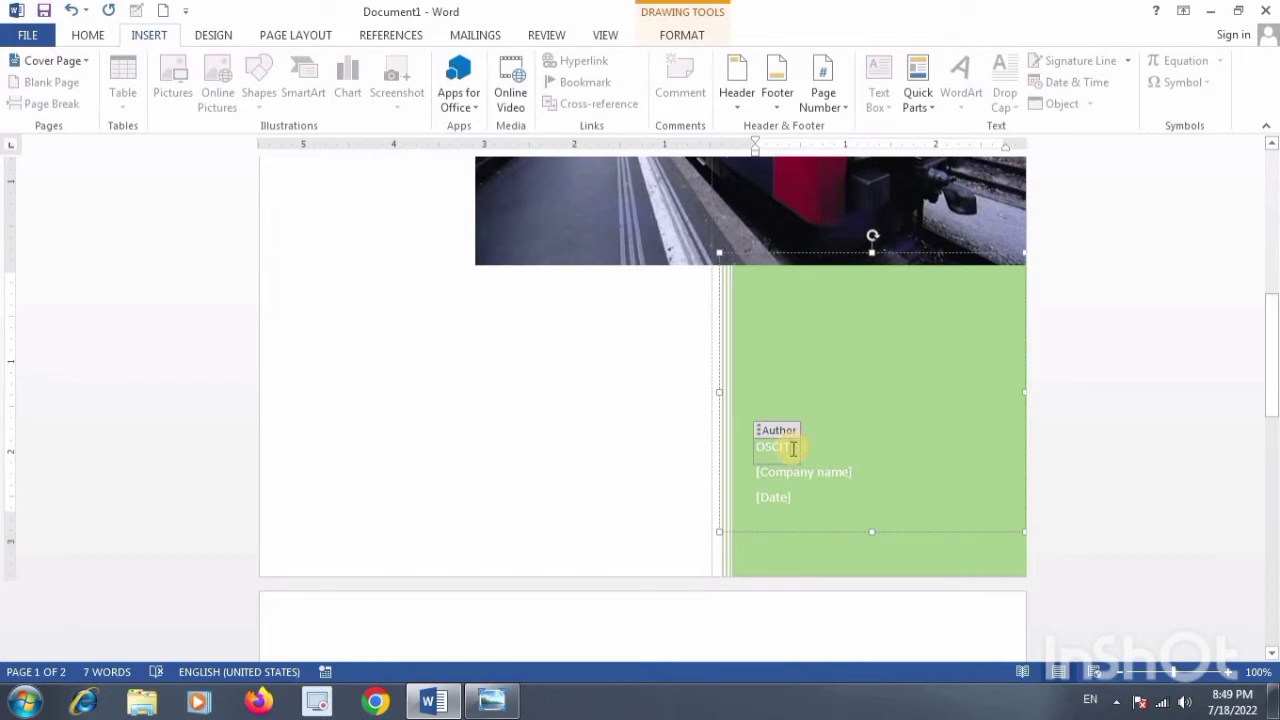
pyautogui.press('BackSpace')
pyautogui.press('BackSpace')
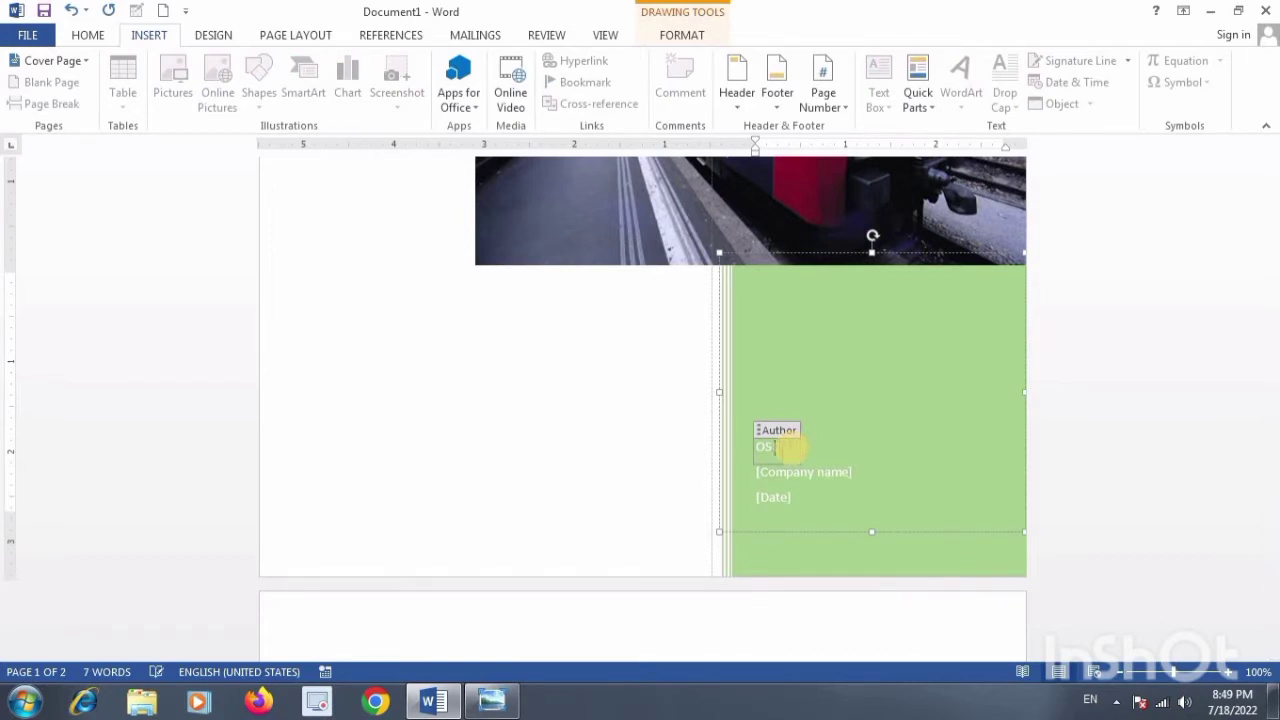
pyautogui.press('BackSpace')
pyautogui.press('BackSpace')
pyautogui.press('BackSpace')
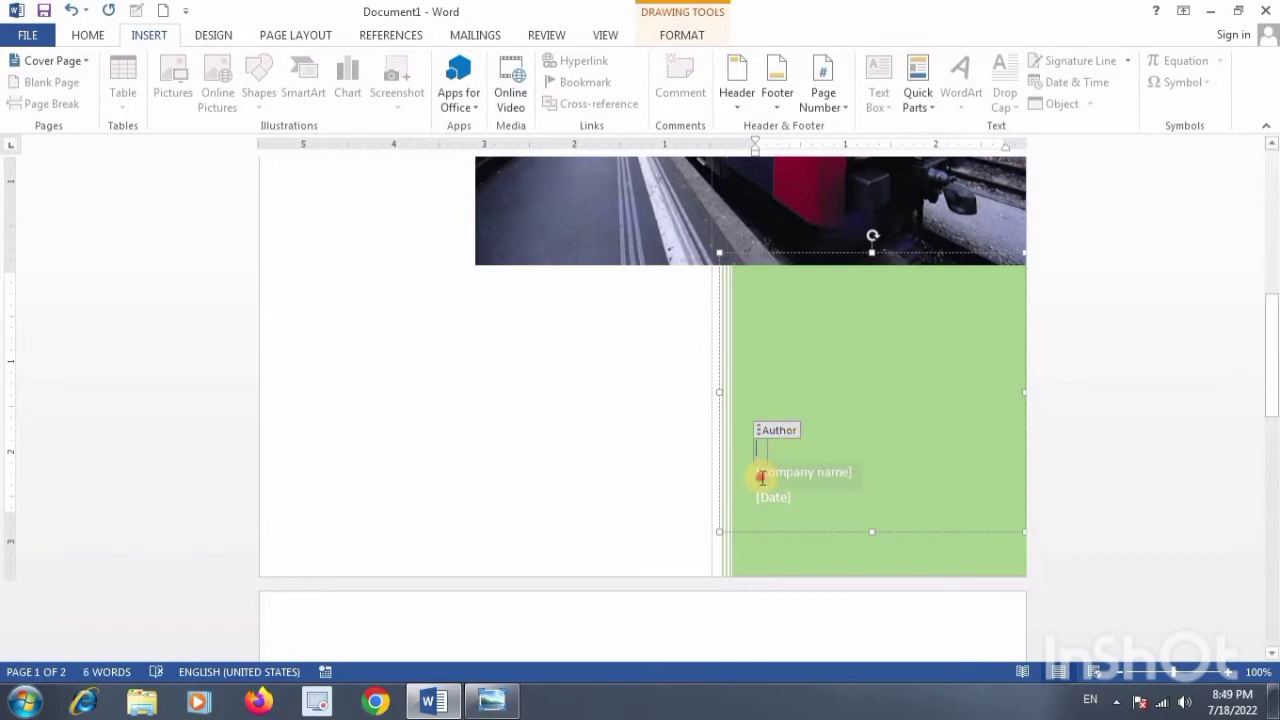
# Set the cover page date to 7/18/2022 using the date picker calendar
pyautogui.click(812, 481)
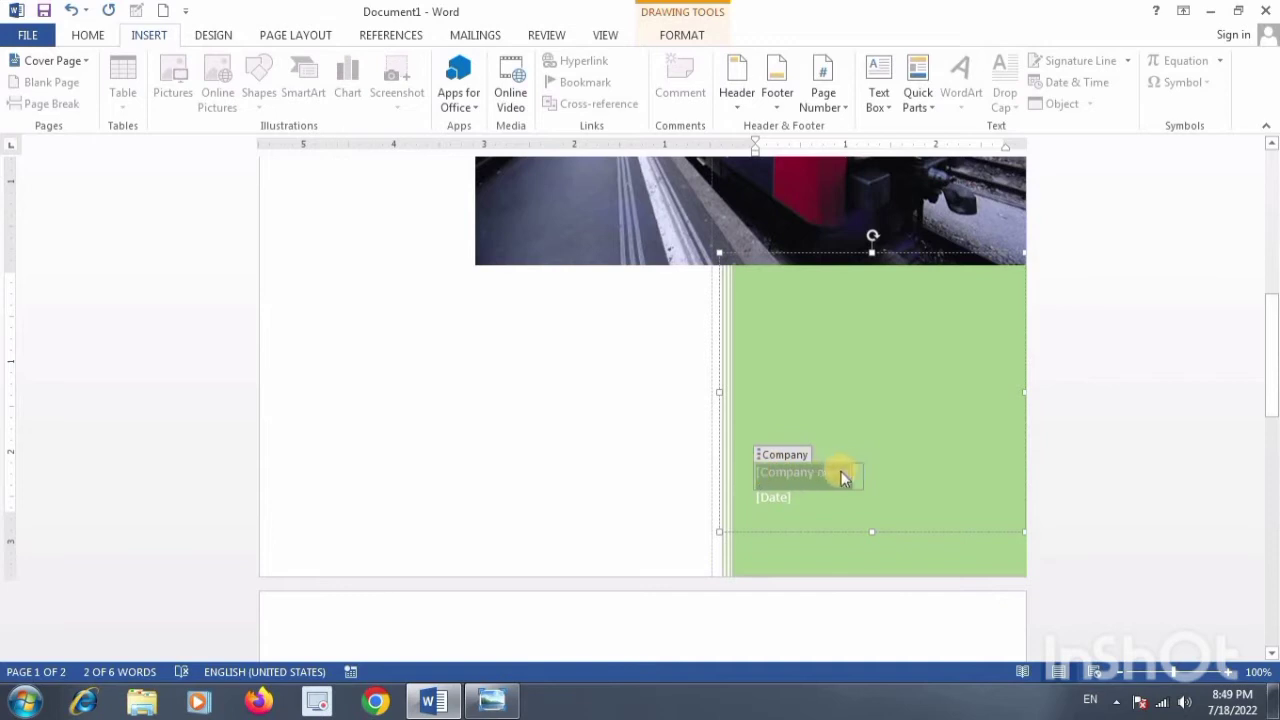
pyautogui.click(779, 499)
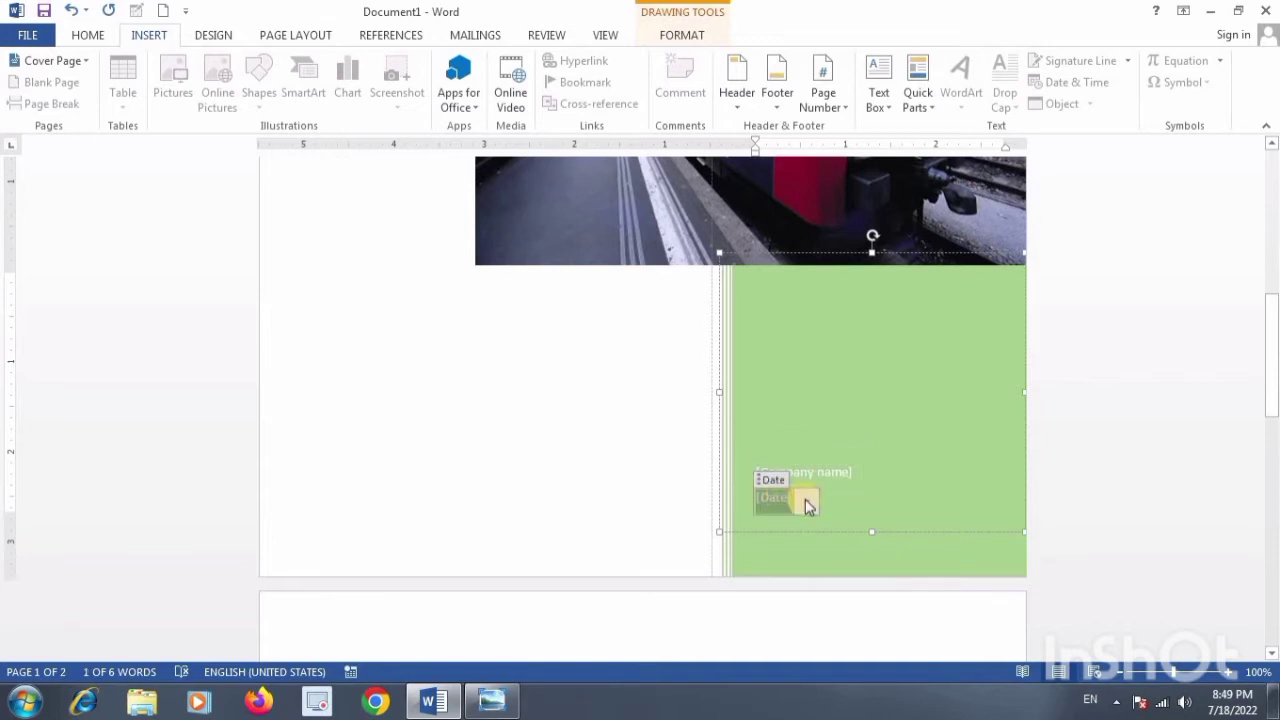
pyautogui.click(806, 501)
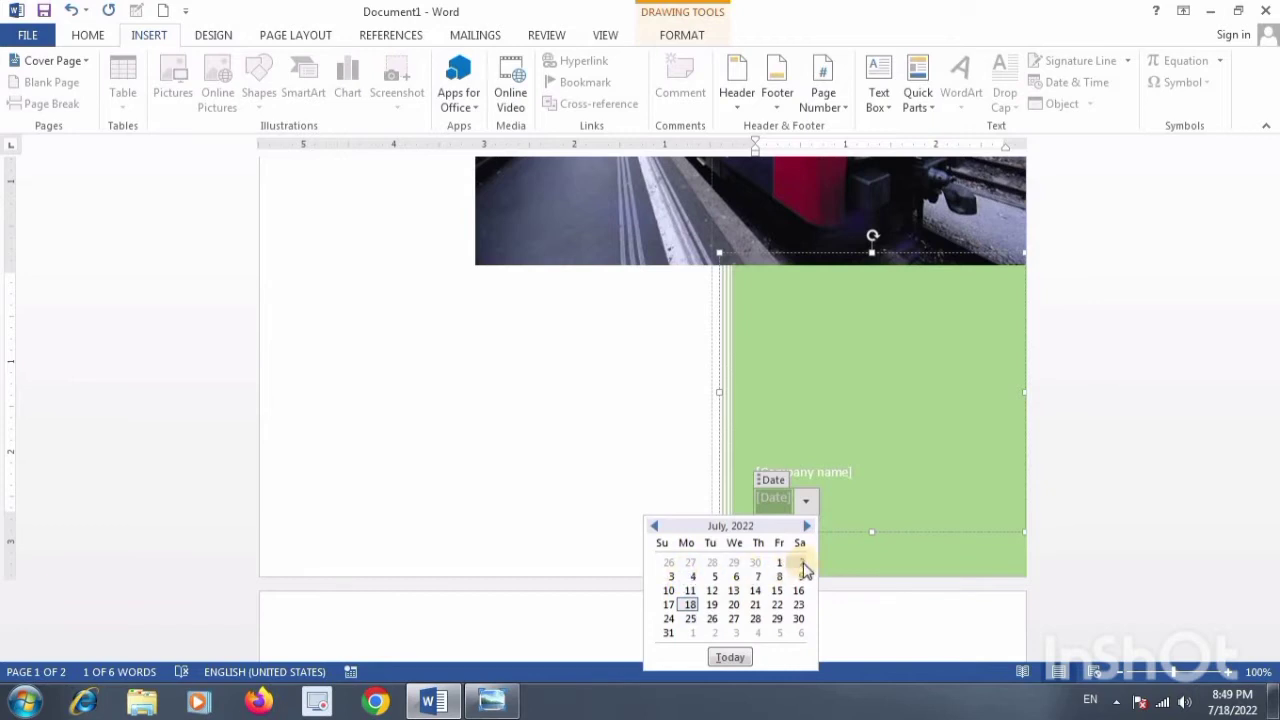
pyautogui.click(690, 604)
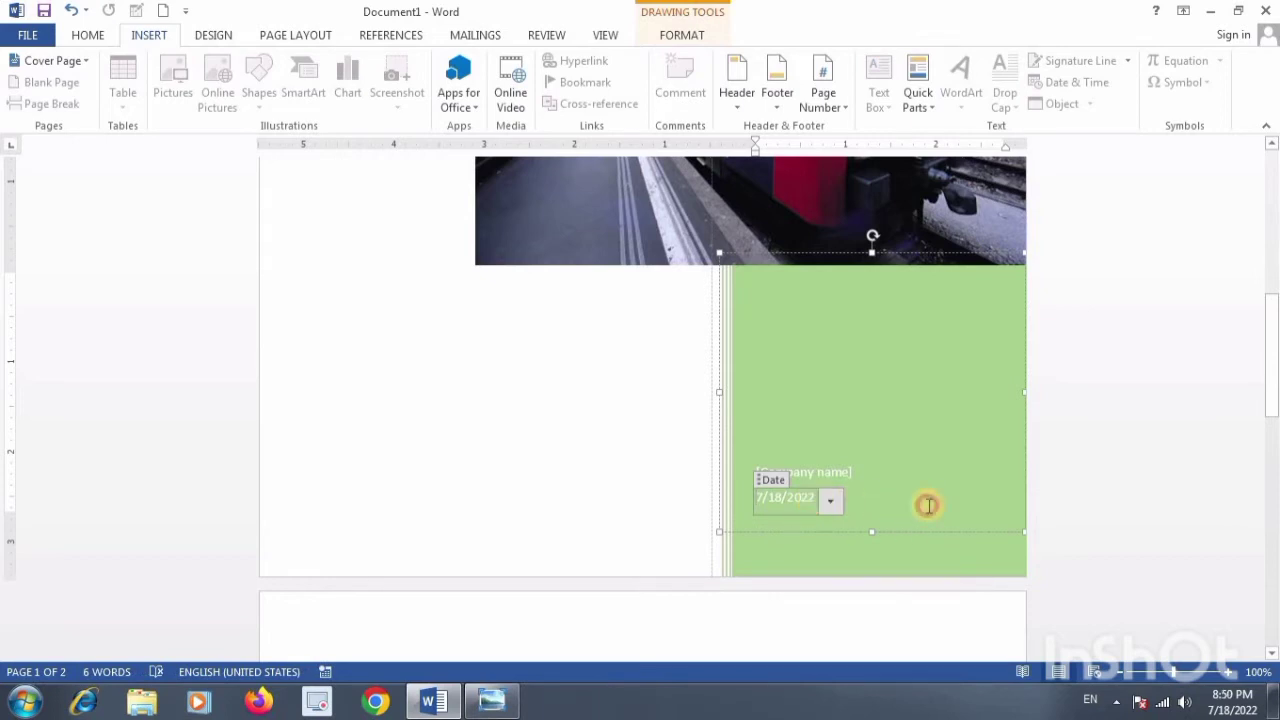
pyautogui.scroll(10, 910, 473)
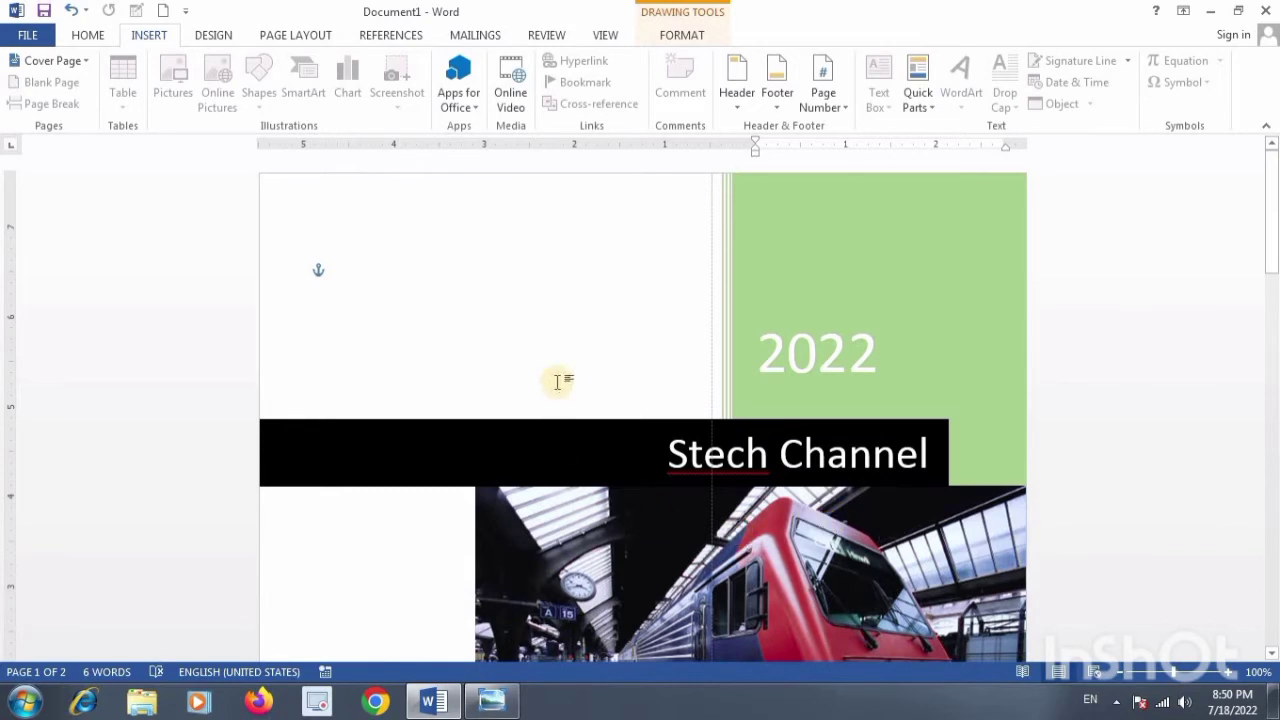
pyautogui.click(88, 64)
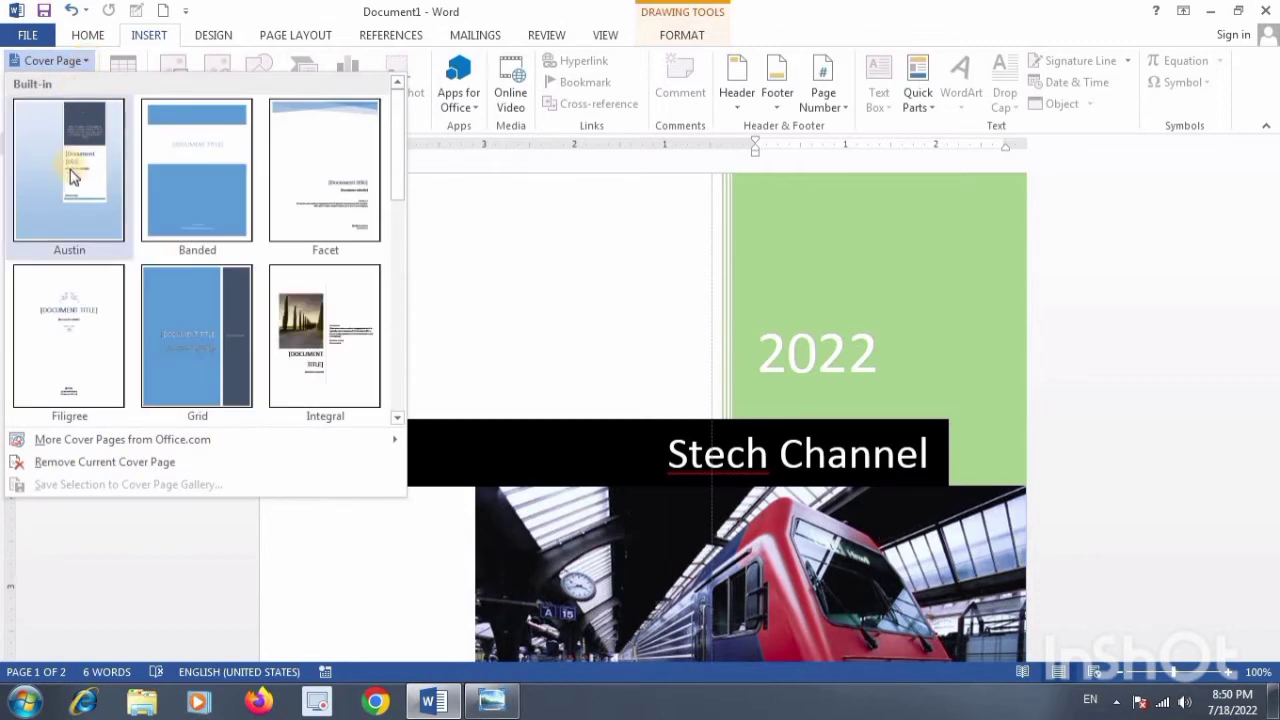
pyautogui.scroll(-5, 200, 265)
pyautogui.scroll(-2, 203, 268)
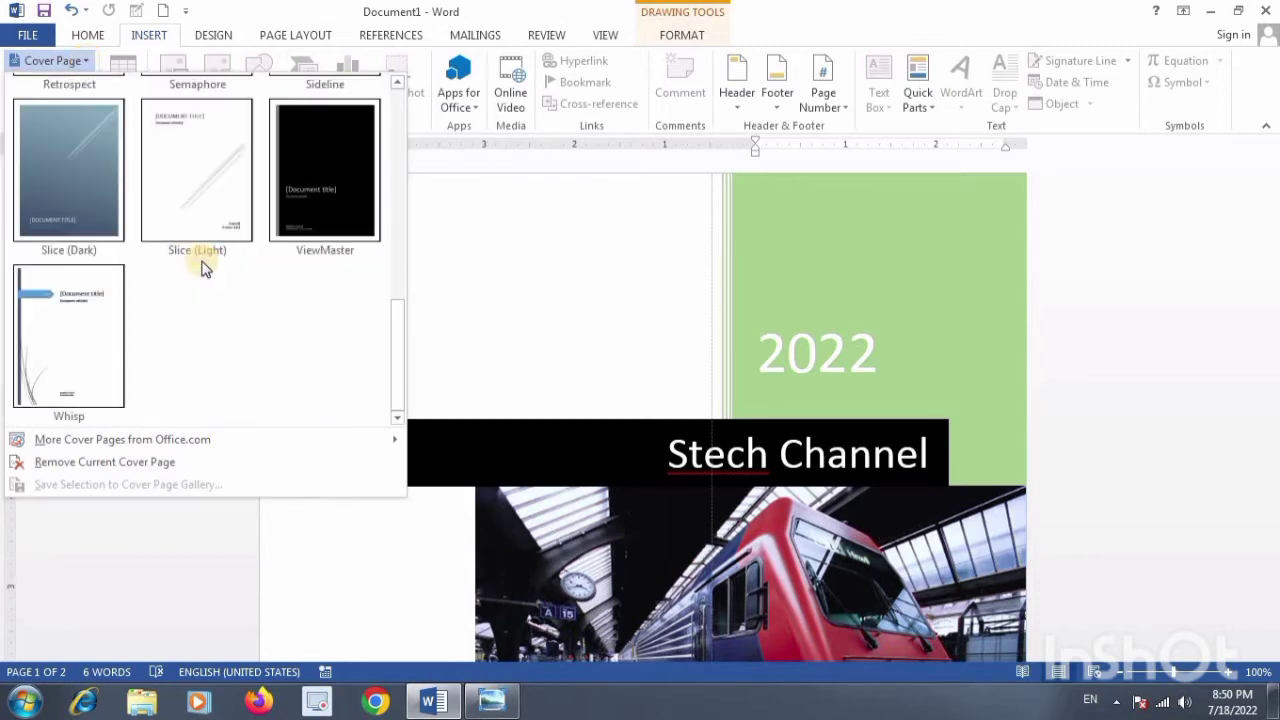
pyautogui.click(70, 342)
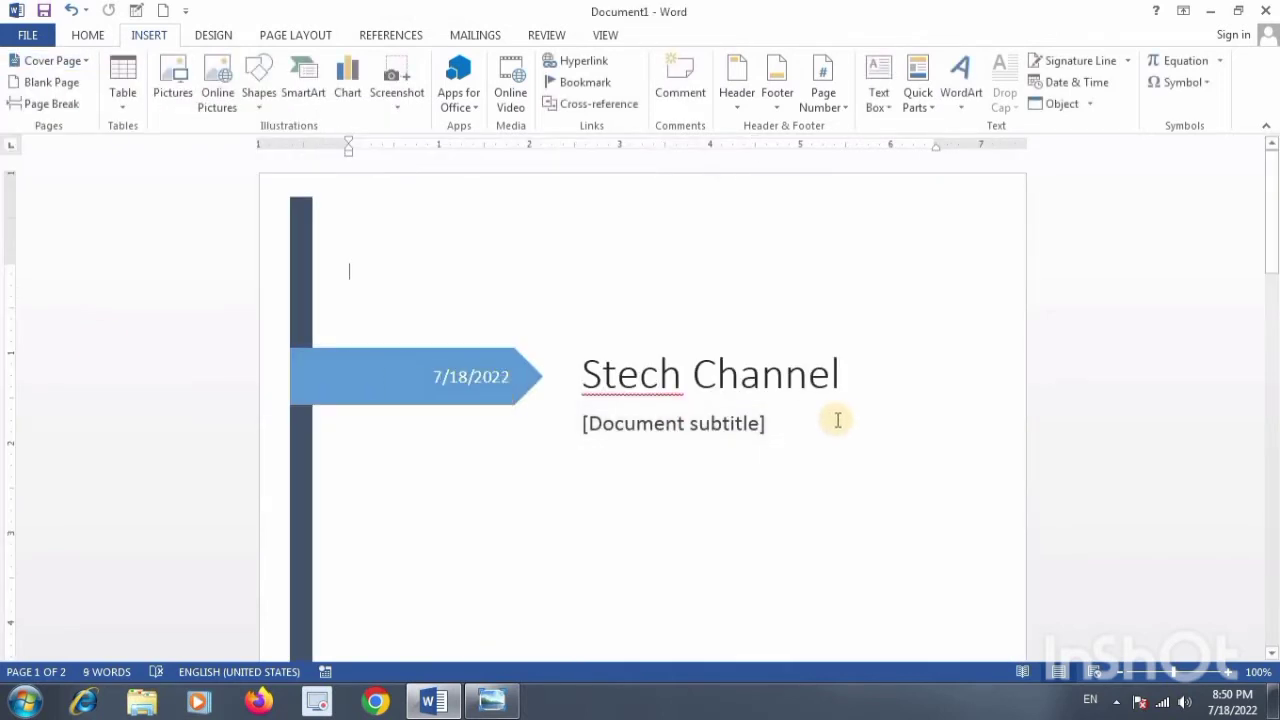
pyautogui.scroll(-10, 838, 420)
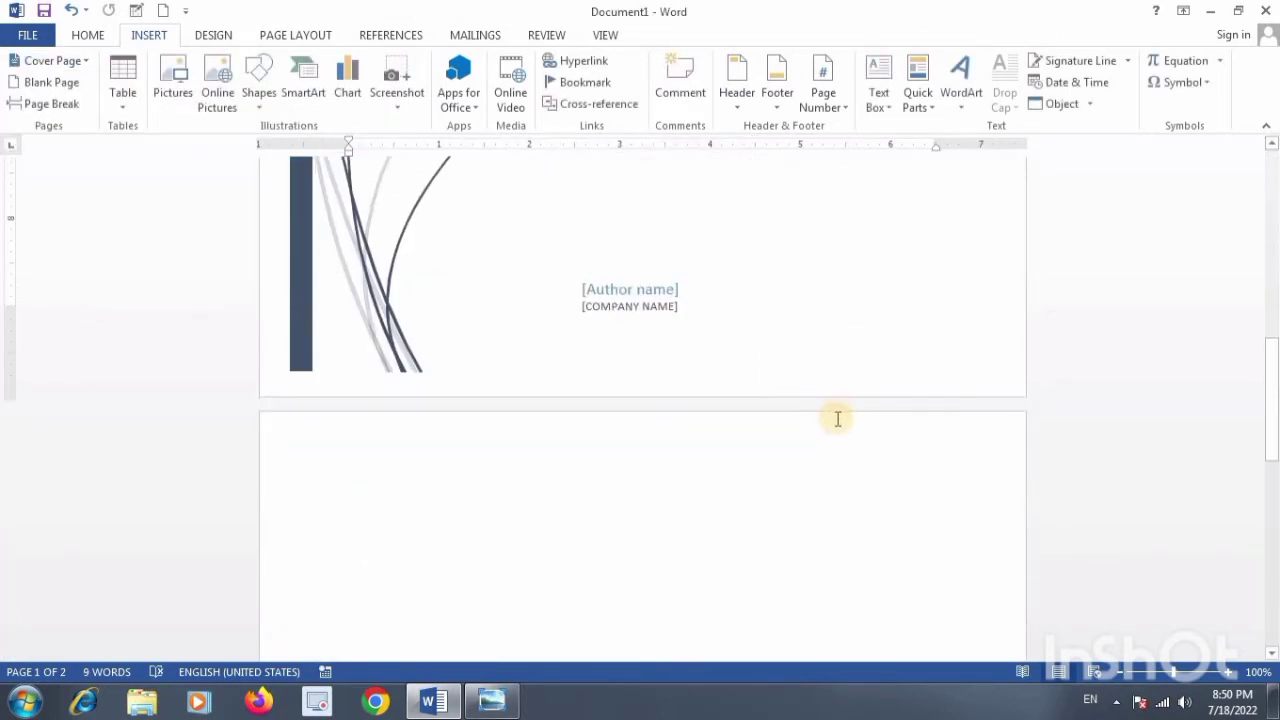
pyautogui.scroll(5, 838, 418)
pyautogui.scroll(3, 840, 408)
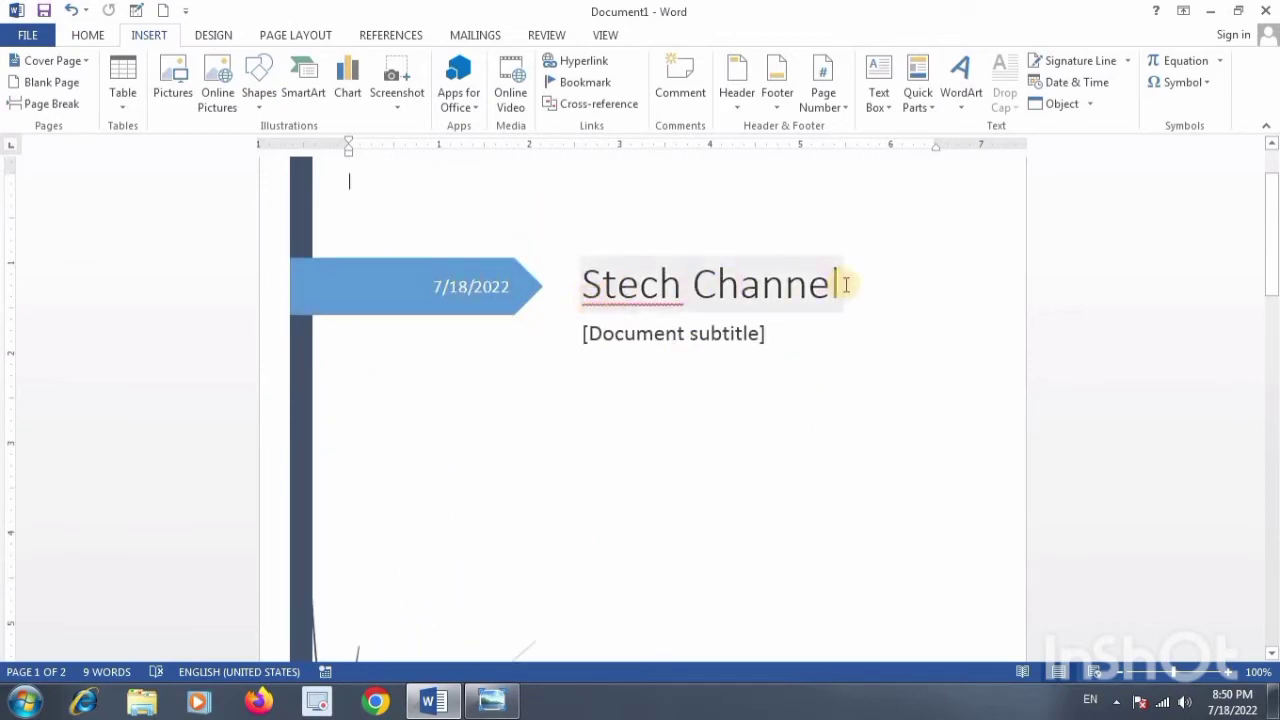
pyautogui.scroll(-5, 694, 466)
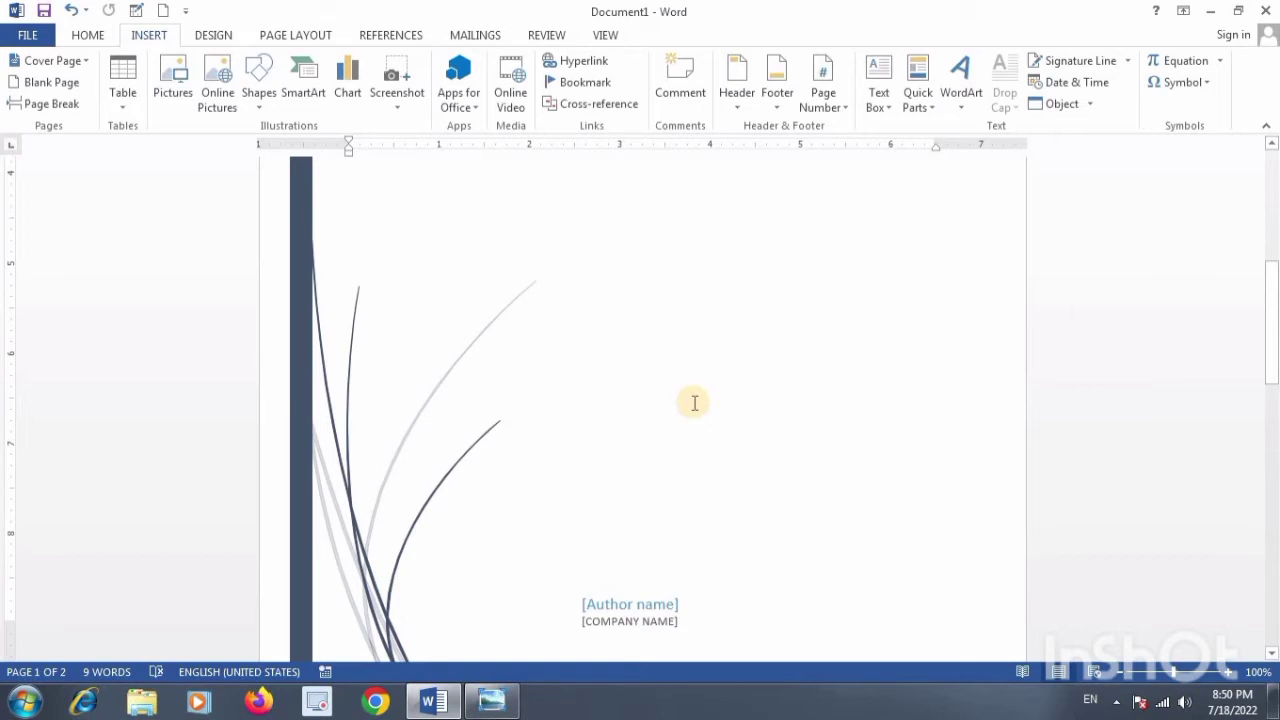
pyautogui.scroll(-3, 694, 402)
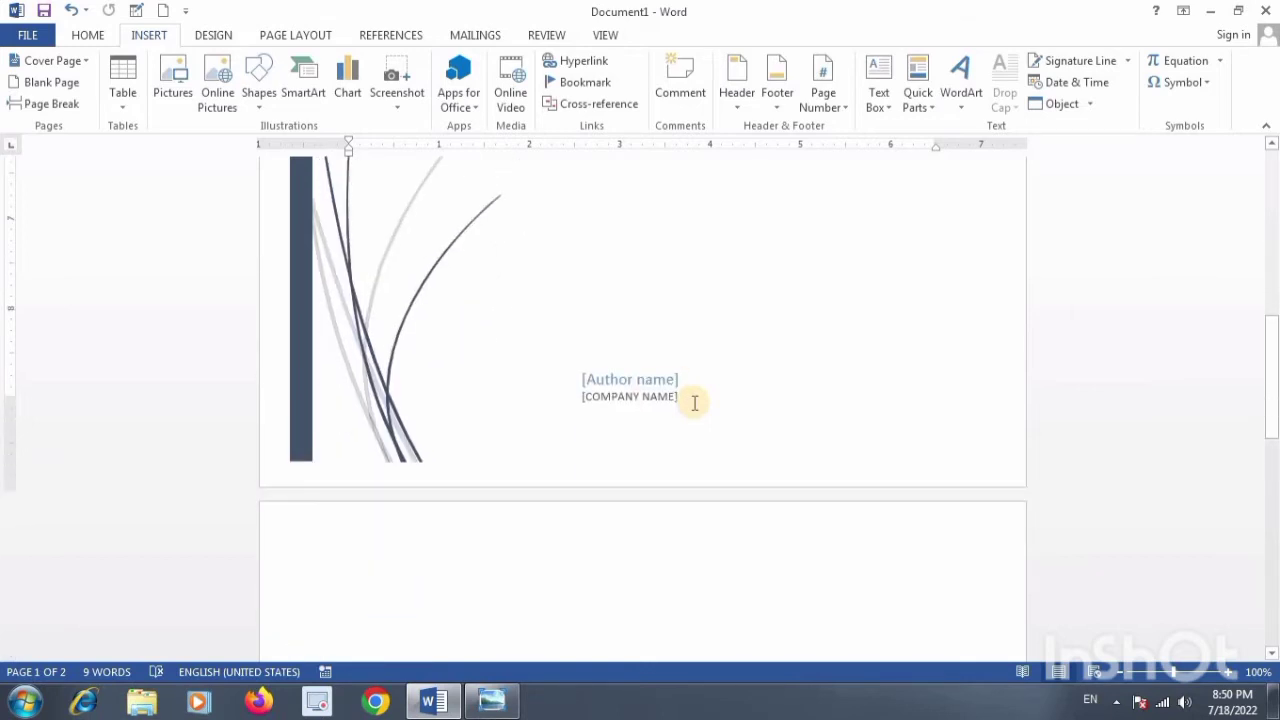
pyautogui.scroll(4, 694, 402)
pyautogui.scroll(4, 694, 402)
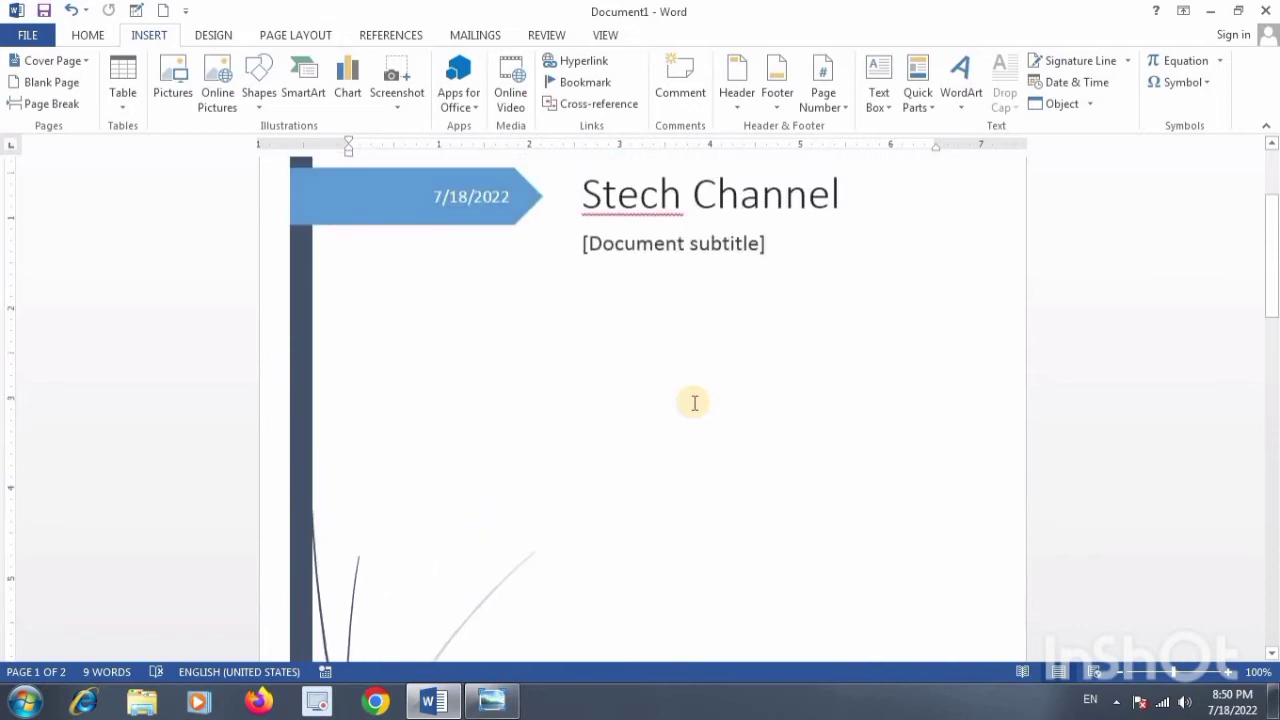
pyautogui.scroll(3, 694, 402)
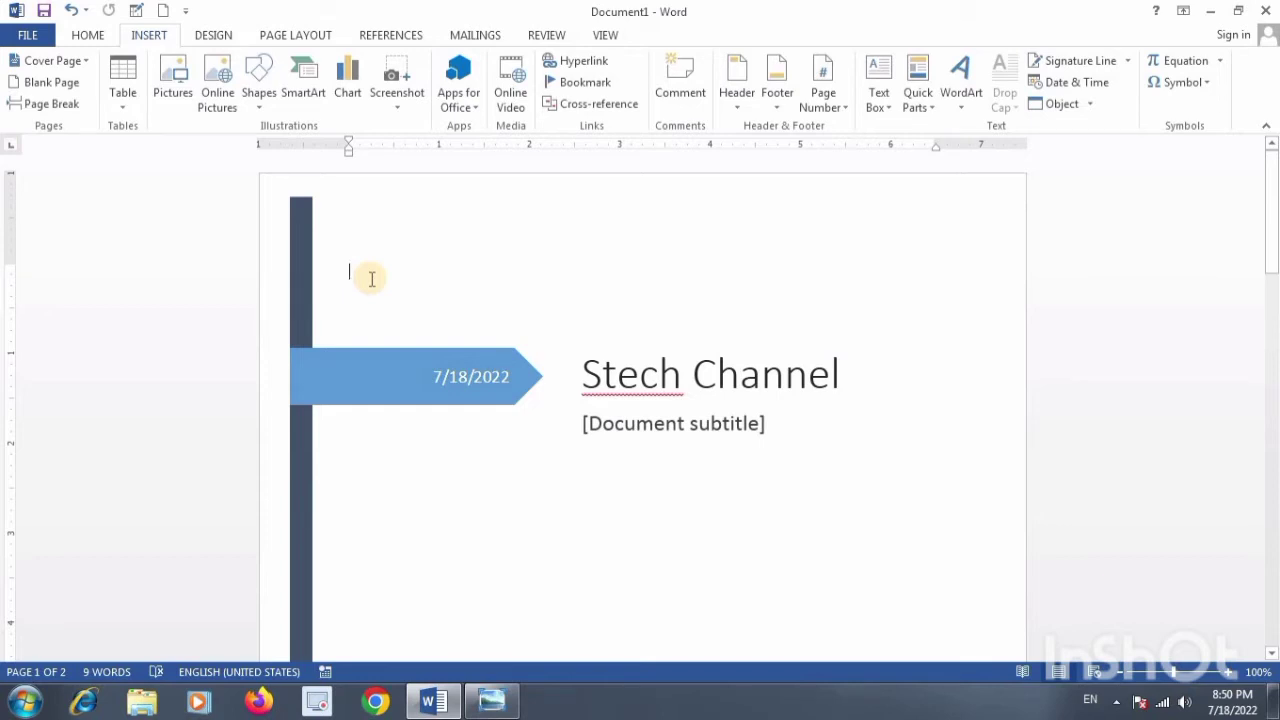
# Remove the Stech Channel cover page with Remove Current Cover Page
pyautogui.click(89, 66)
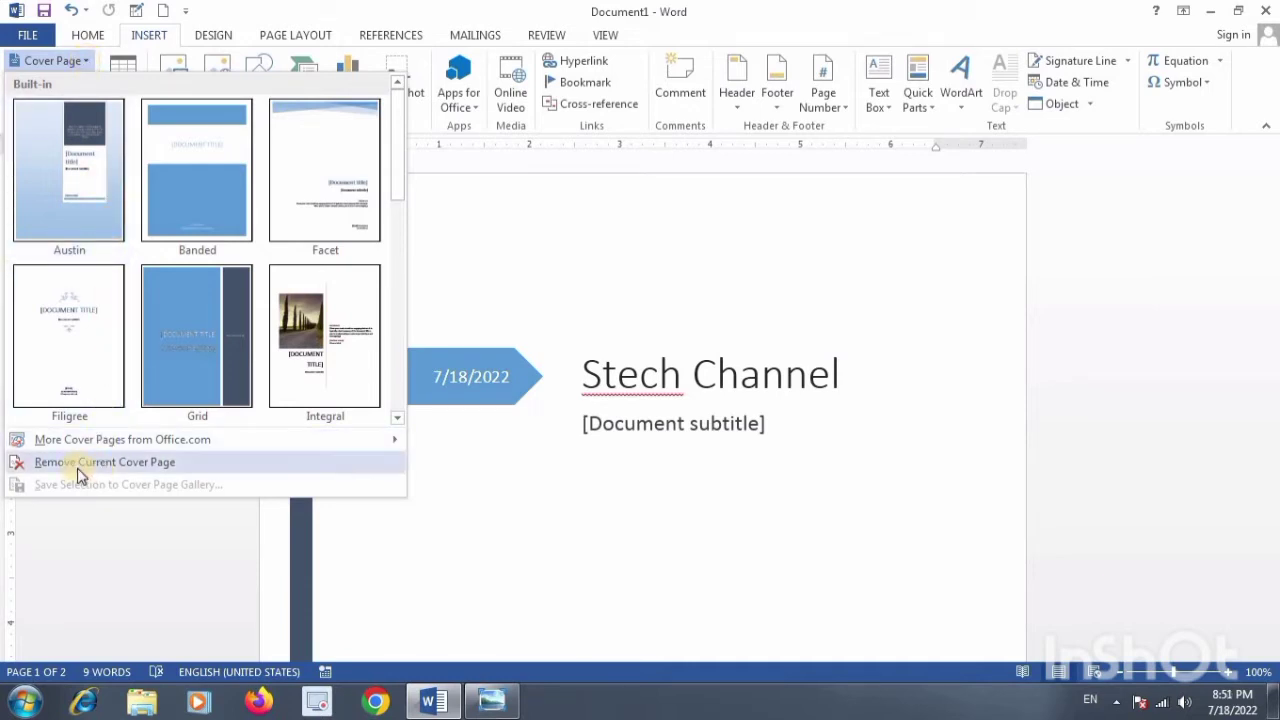
pyautogui.moveTo(125, 440)
pyautogui.click(134, 464)
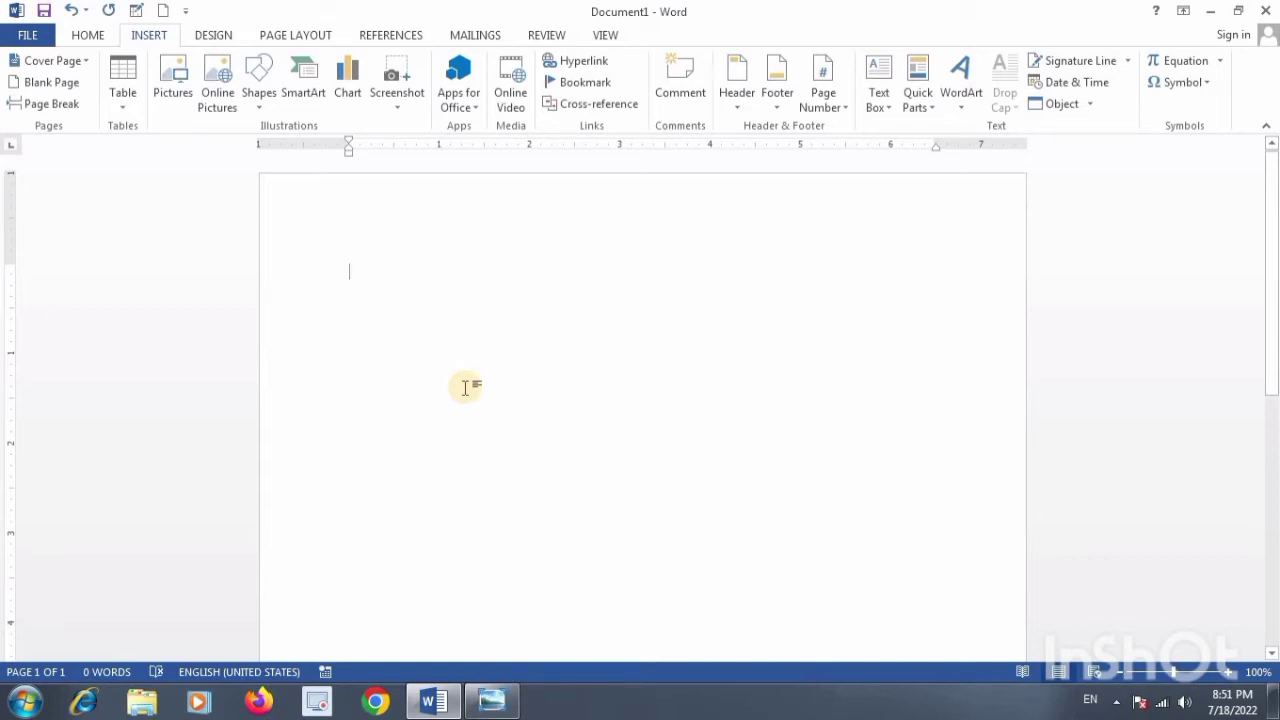
pyautogui.scroll(-5, 465, 388)
pyautogui.scroll(-3, 465, 388)
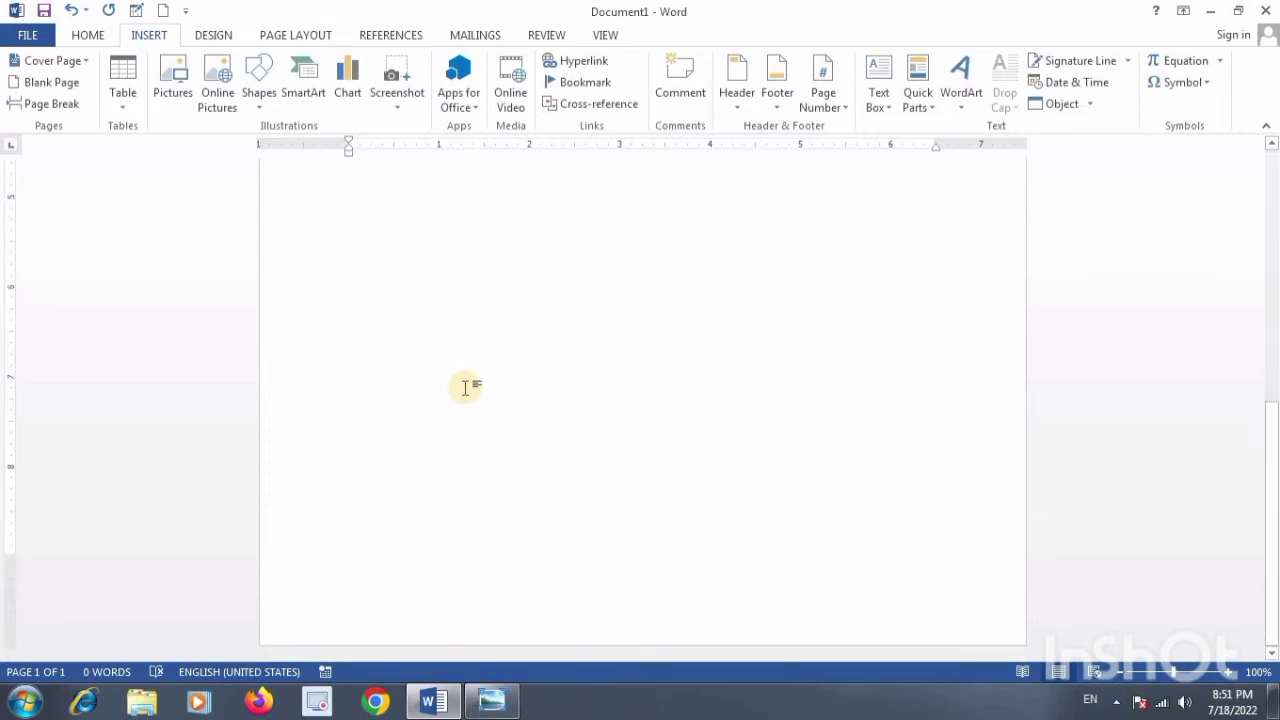
pyautogui.scroll(5, 465, 388)
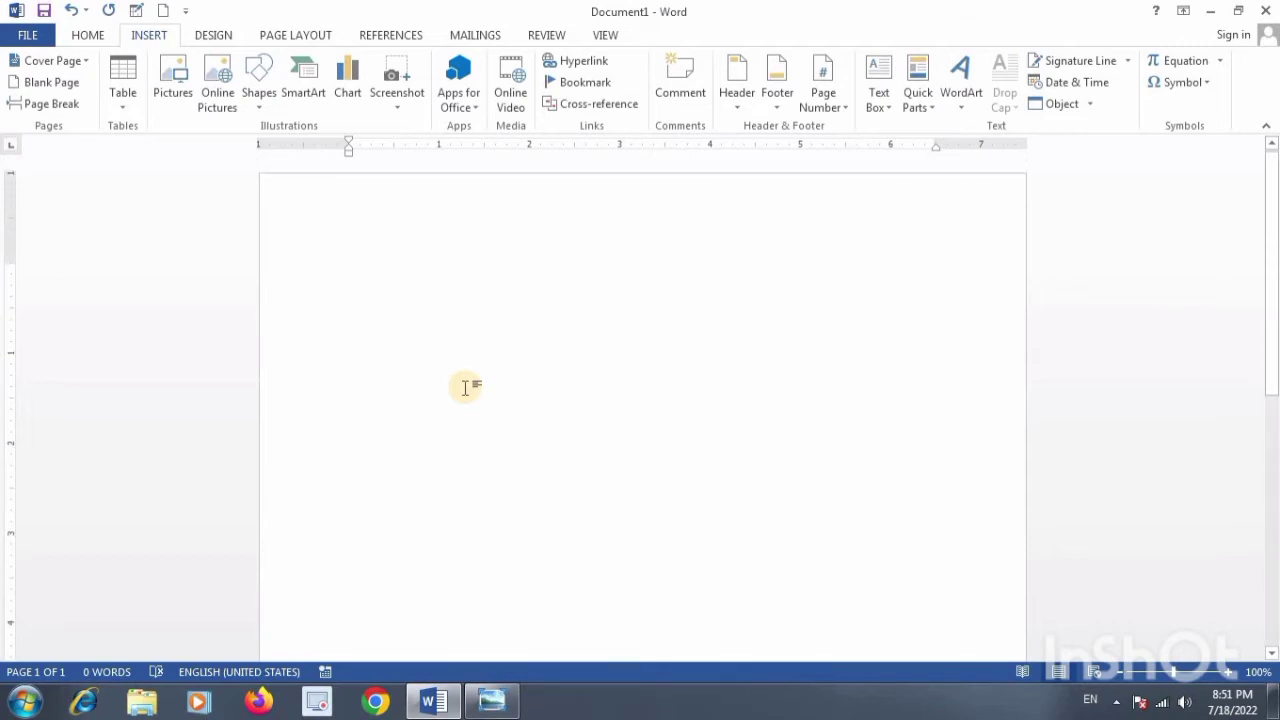
pyautogui.scroll(-5, 465, 388)
pyautogui.scroll(-3, 465, 388)
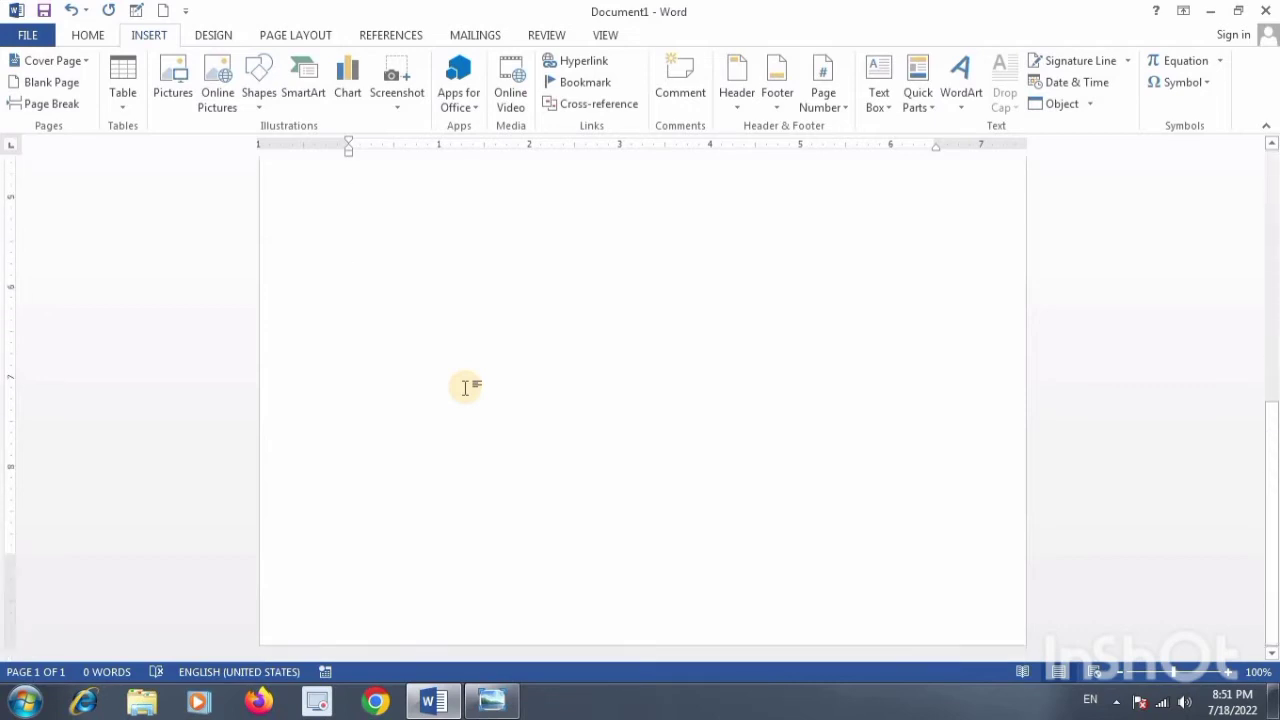
pyautogui.scroll(3, 465, 388)
pyautogui.scroll(3, 465, 388)
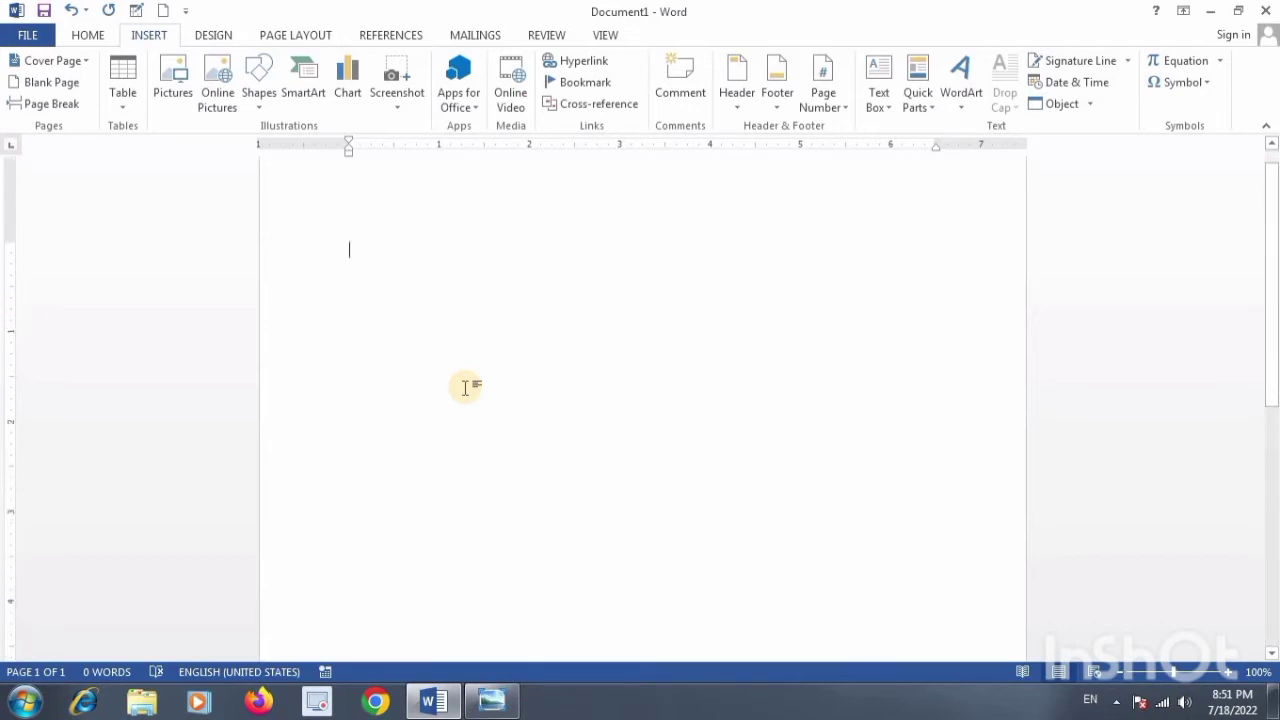
pyautogui.scroll(-5, 465, 388)
pyautogui.scroll(-3, 465, 388)
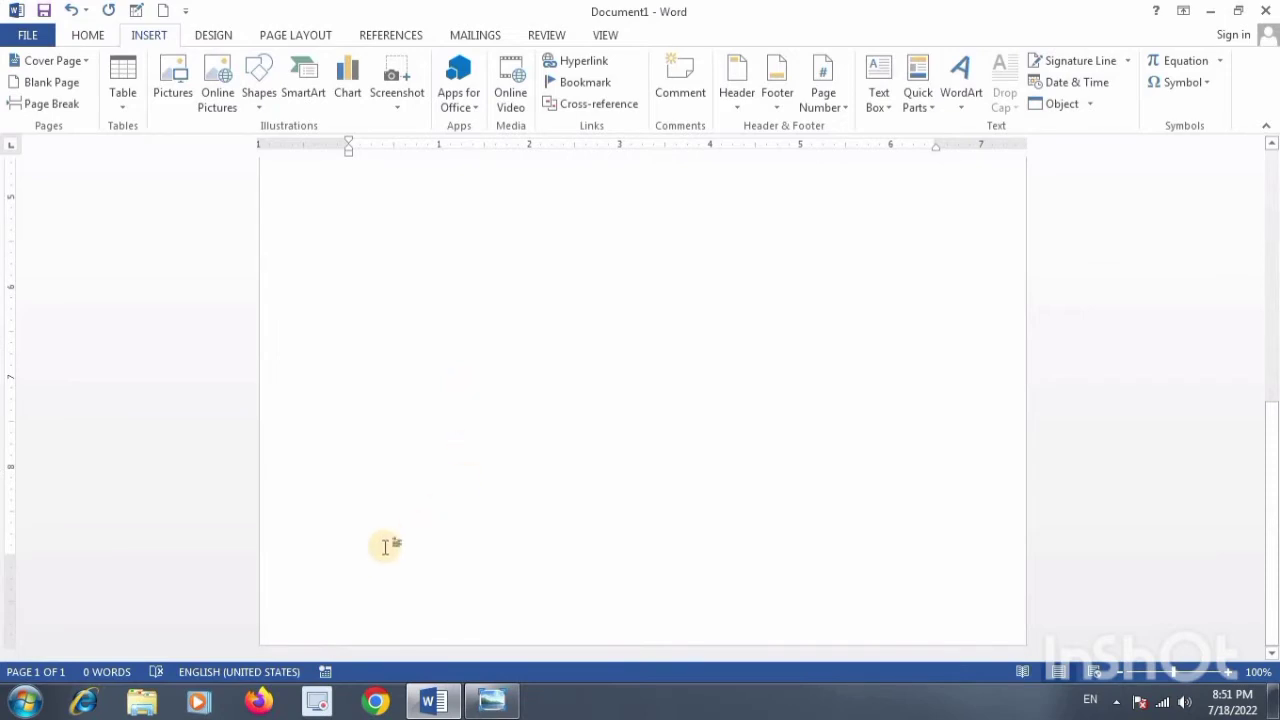
pyautogui.scroll(5, 385, 546)
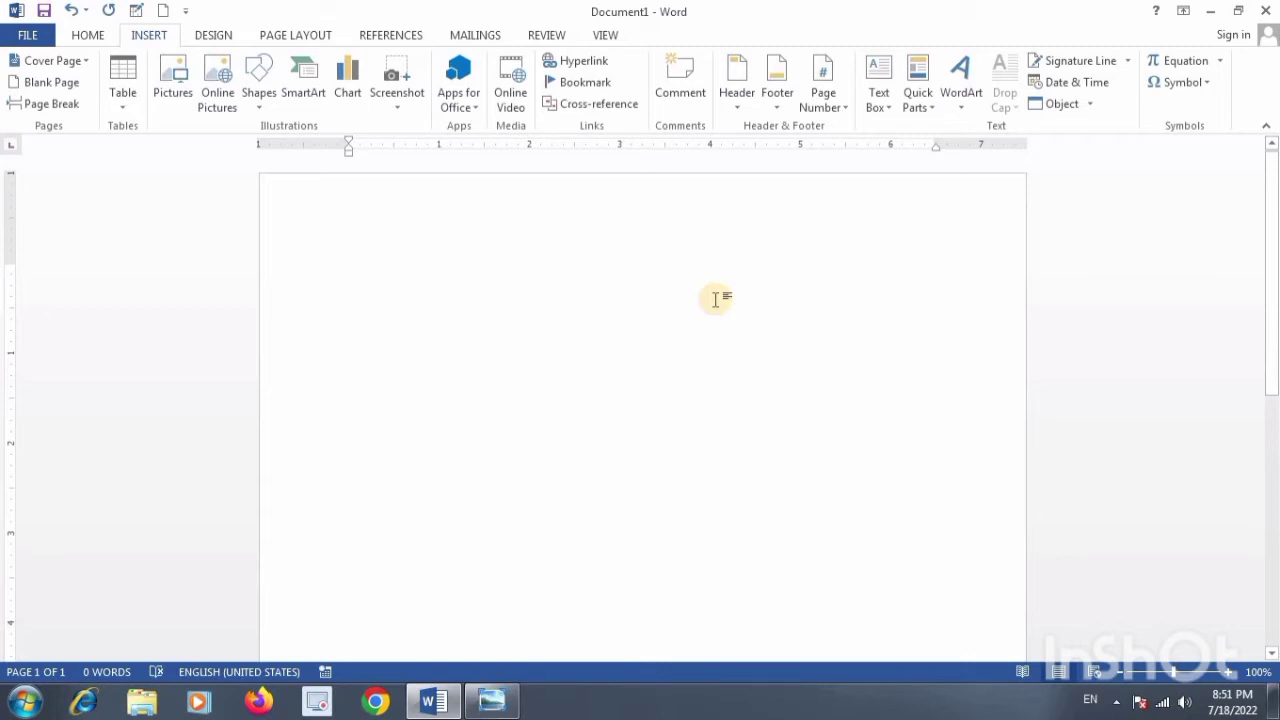
pyautogui.write('=rand(')
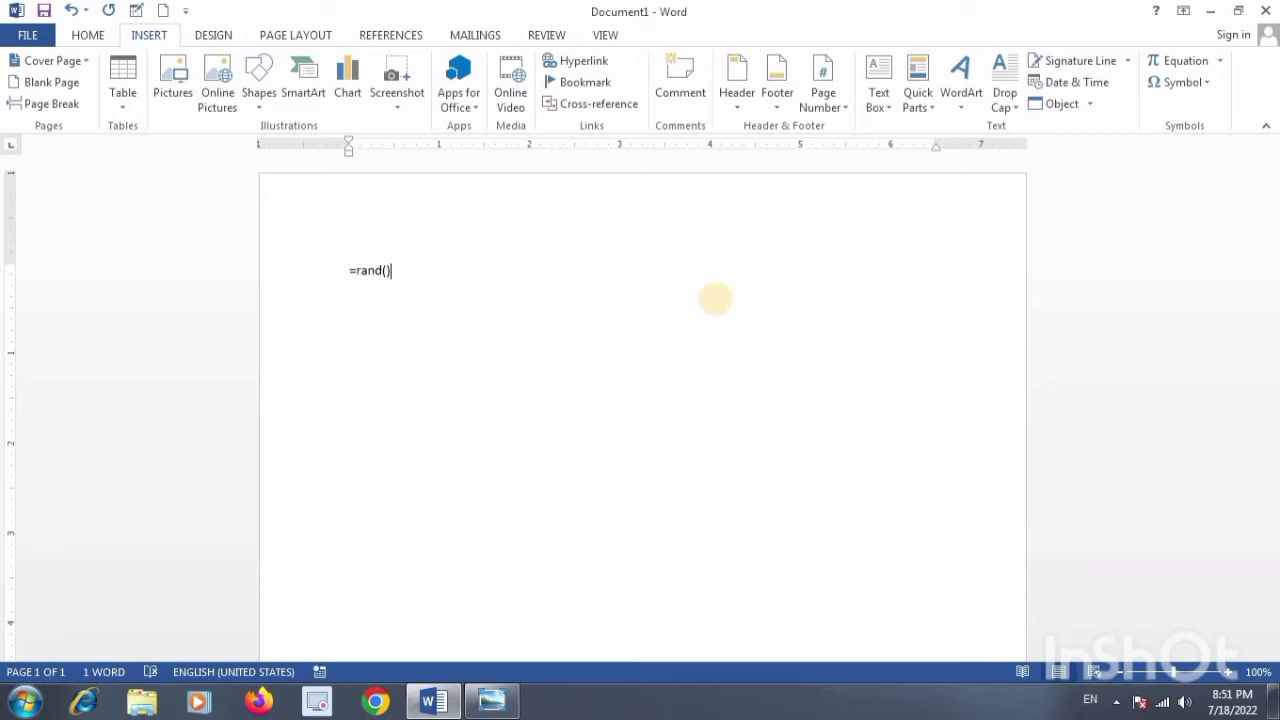
# Expand =rand() into five sample paragraphs and place the caret before 'Save time'
pyautogui.press('Return')
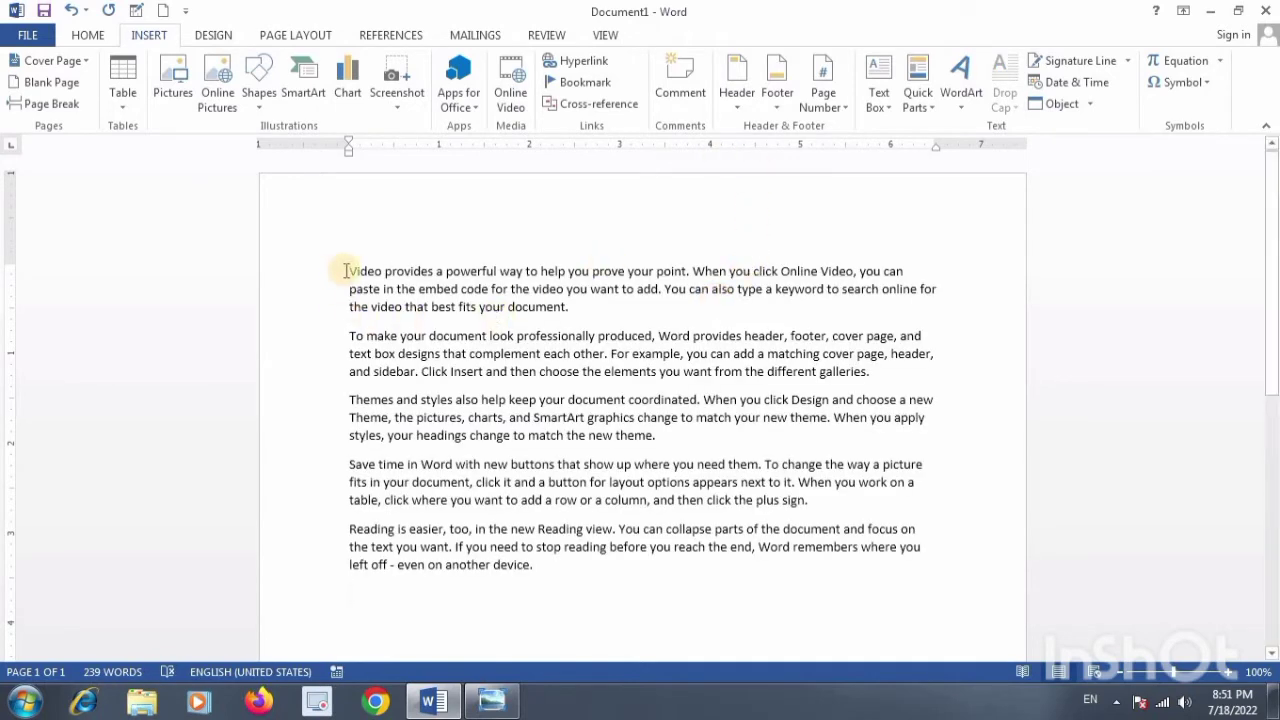
pyautogui.moveTo(345, 271)
pyautogui.mouseDown()
pyautogui.moveTo(779, 398)
pyautogui.moveTo(688, 440)
pyautogui.mouseUp()
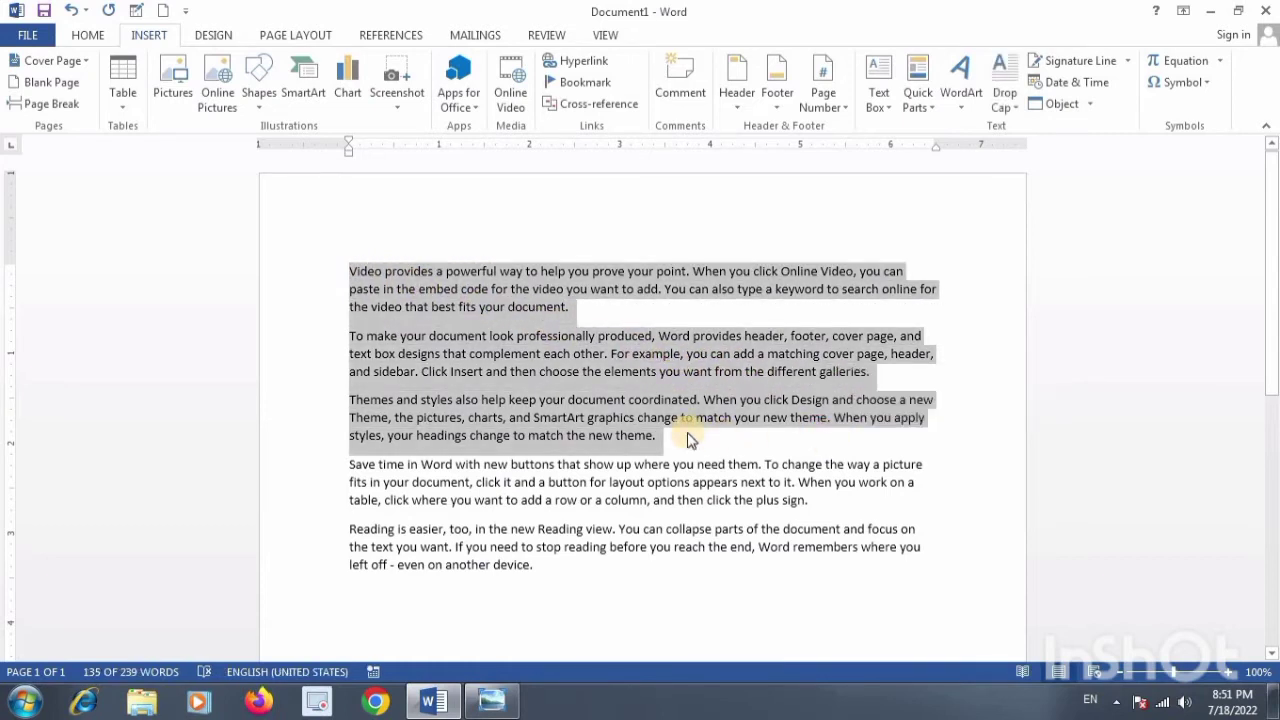
pyautogui.scroll(-3, 686, 440)
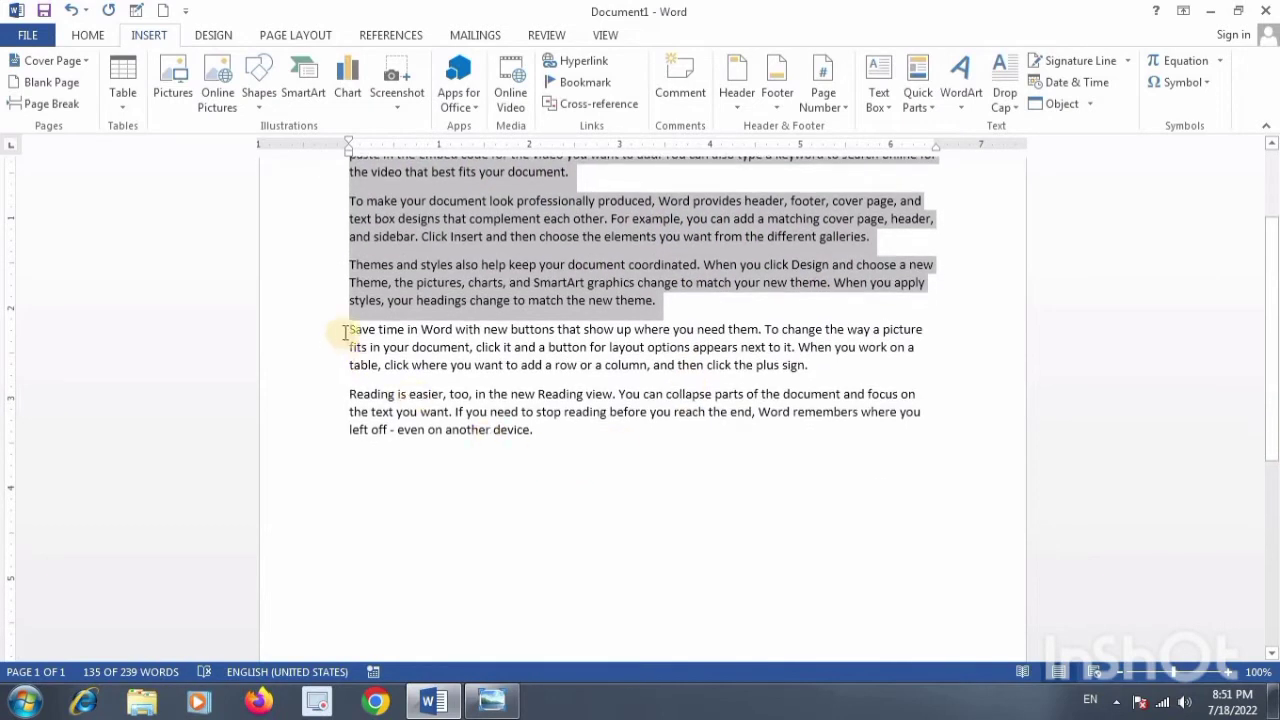
pyautogui.moveTo(345, 331); pyautogui.dragTo(594, 430)
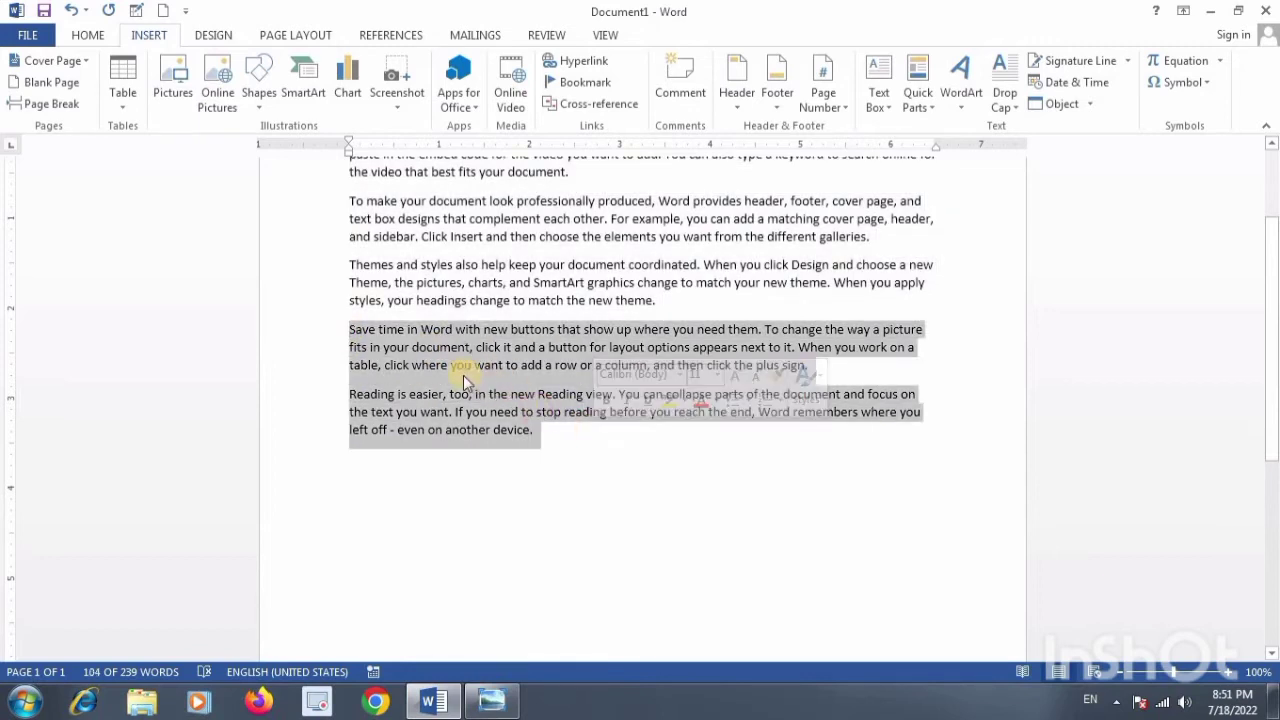
pyautogui.click(346, 337)
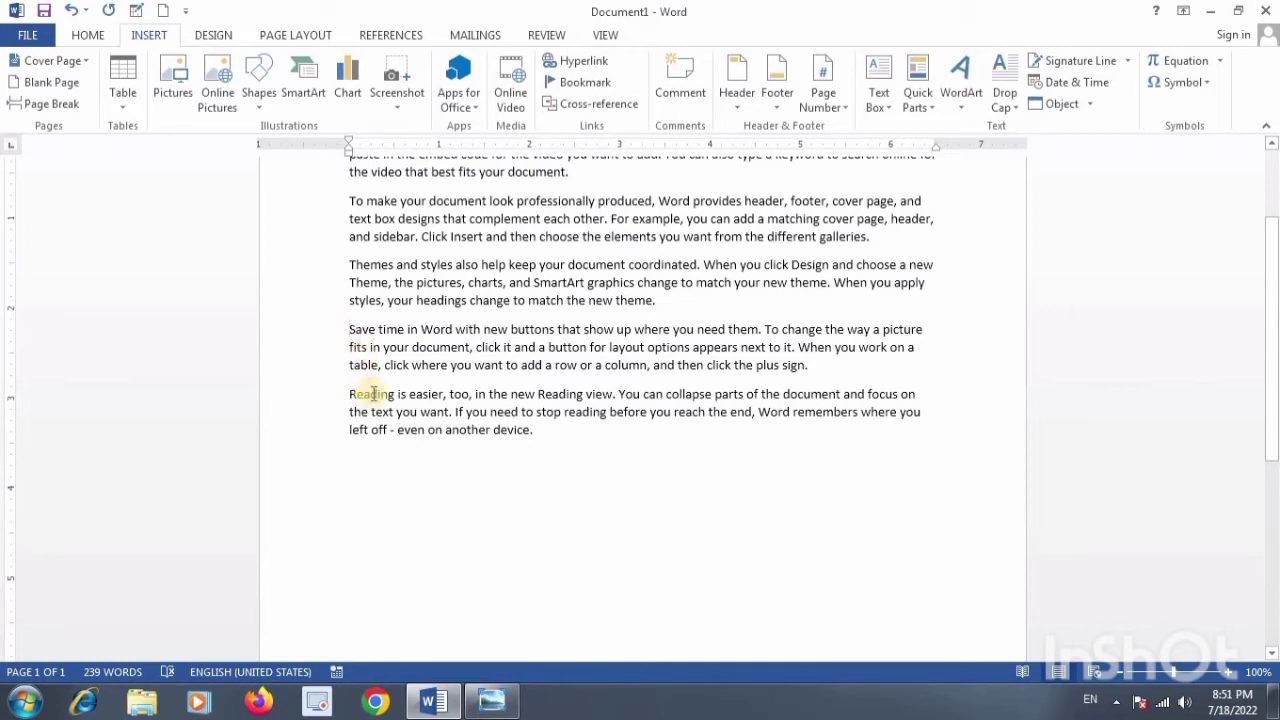
# Insert a blank page and a page break before the 'Save time' paragraph
pyautogui.click(42, 84)
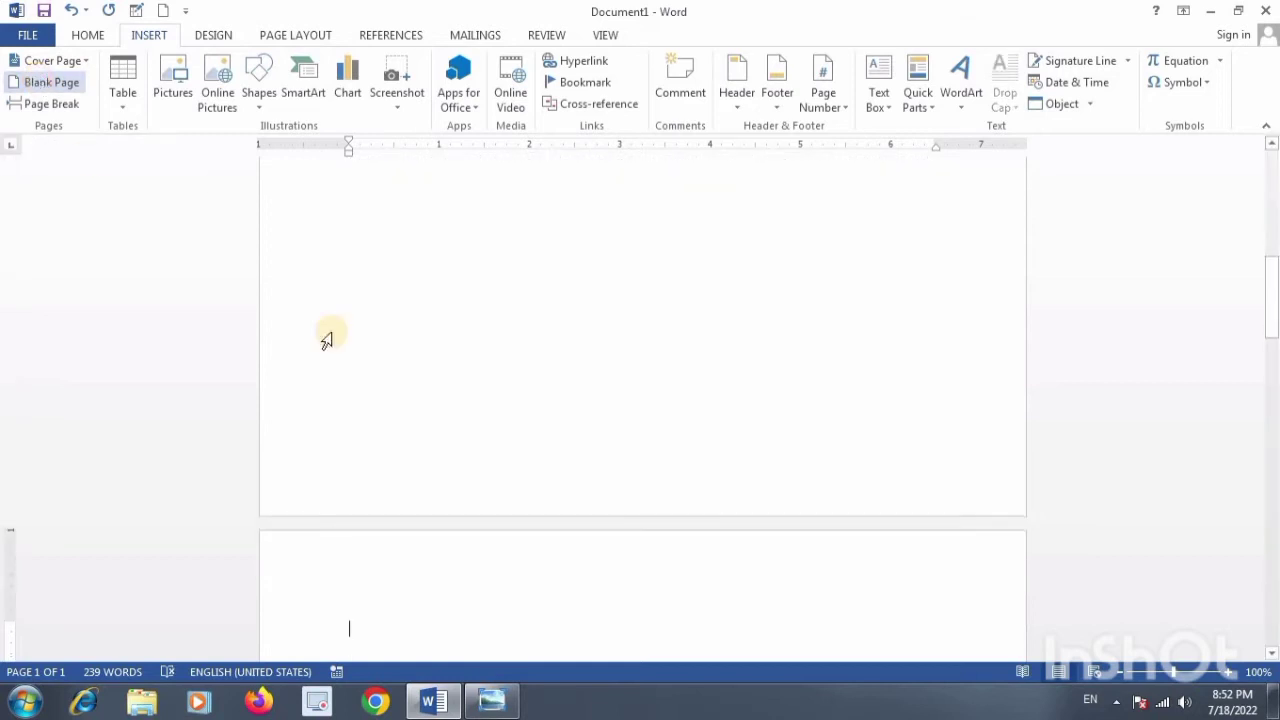
pyautogui.scroll(-5, 414, 361)
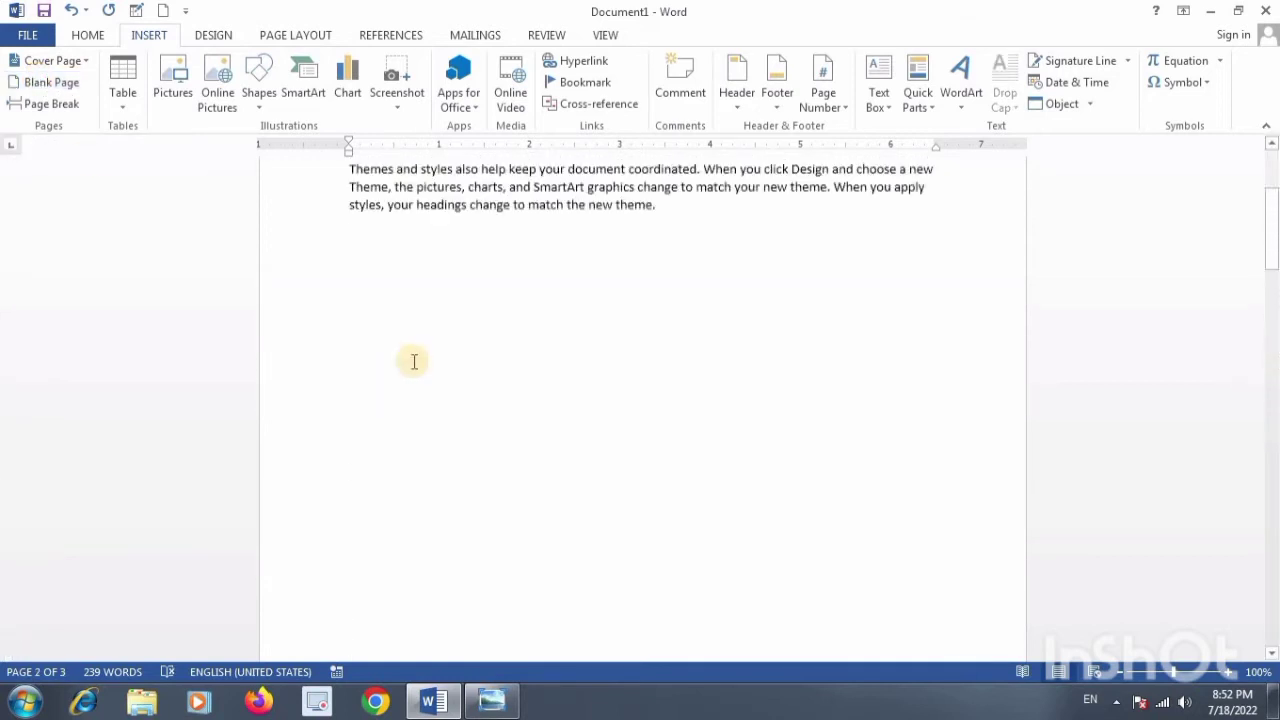
pyautogui.scroll(5, 414, 361)
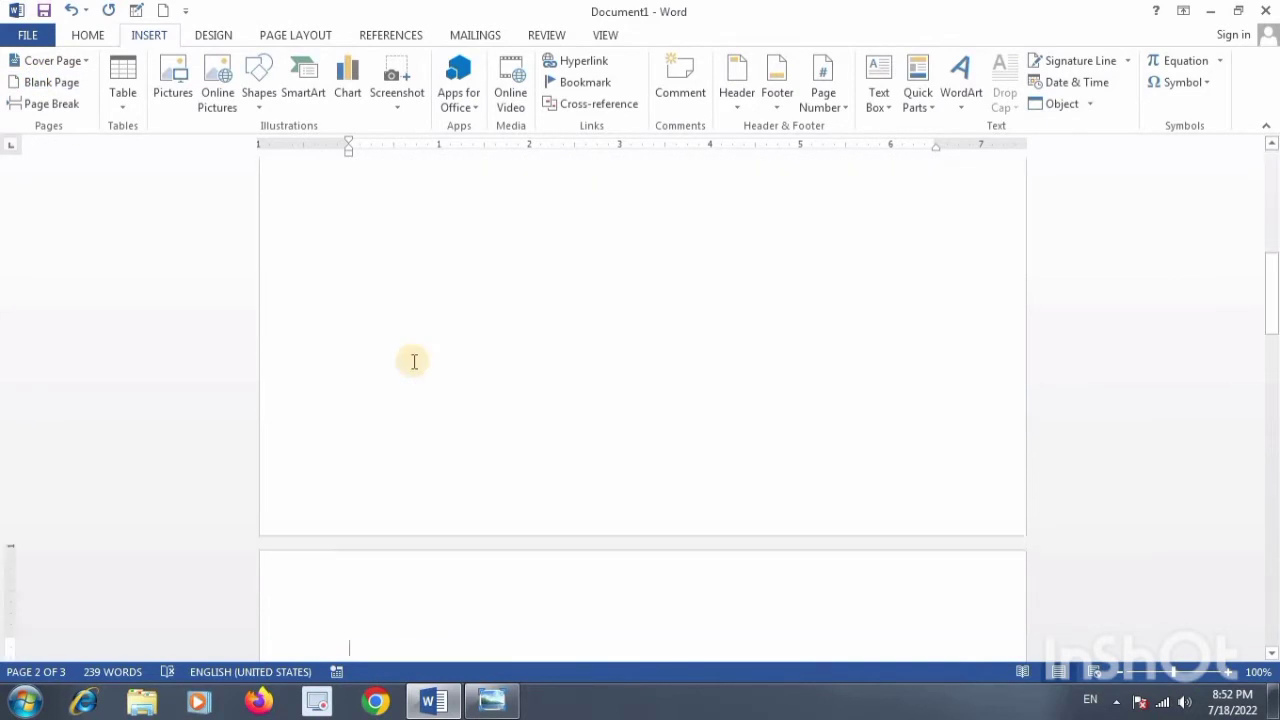
pyautogui.scroll(-5, 414, 361)
pyautogui.scroll(3, 414, 361)
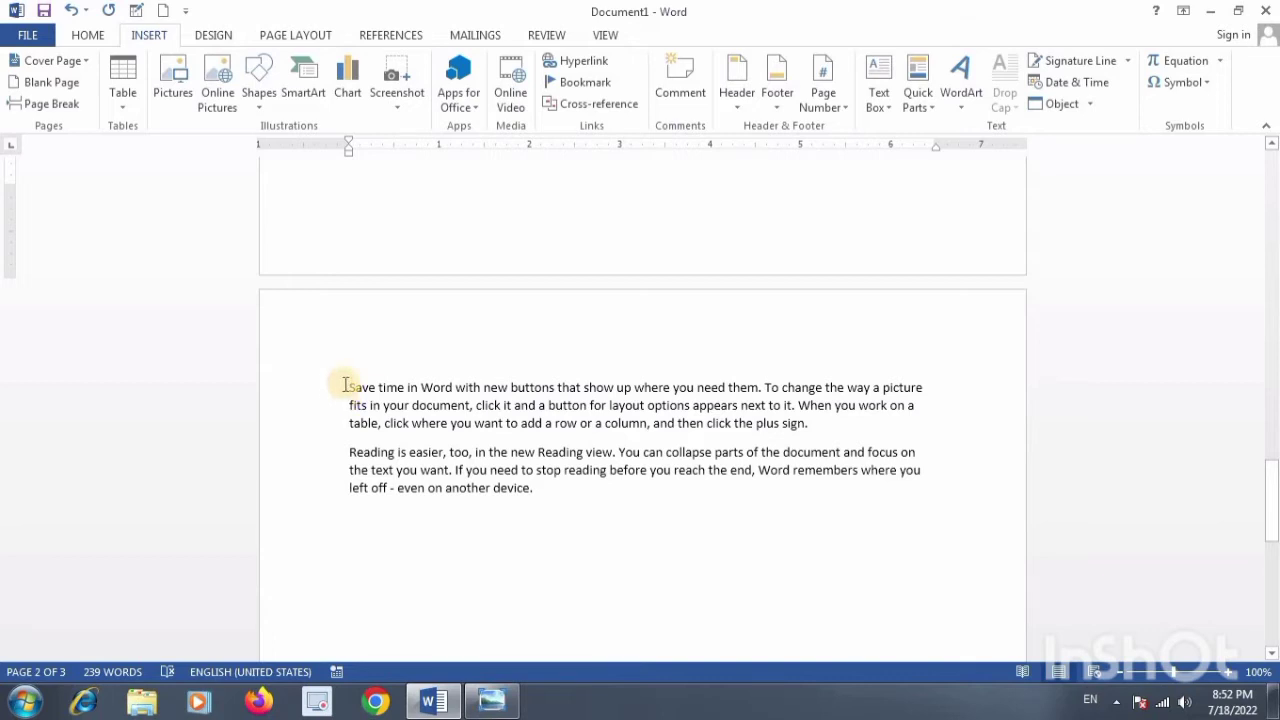
pyautogui.hotkey('ctrl', 'Return')
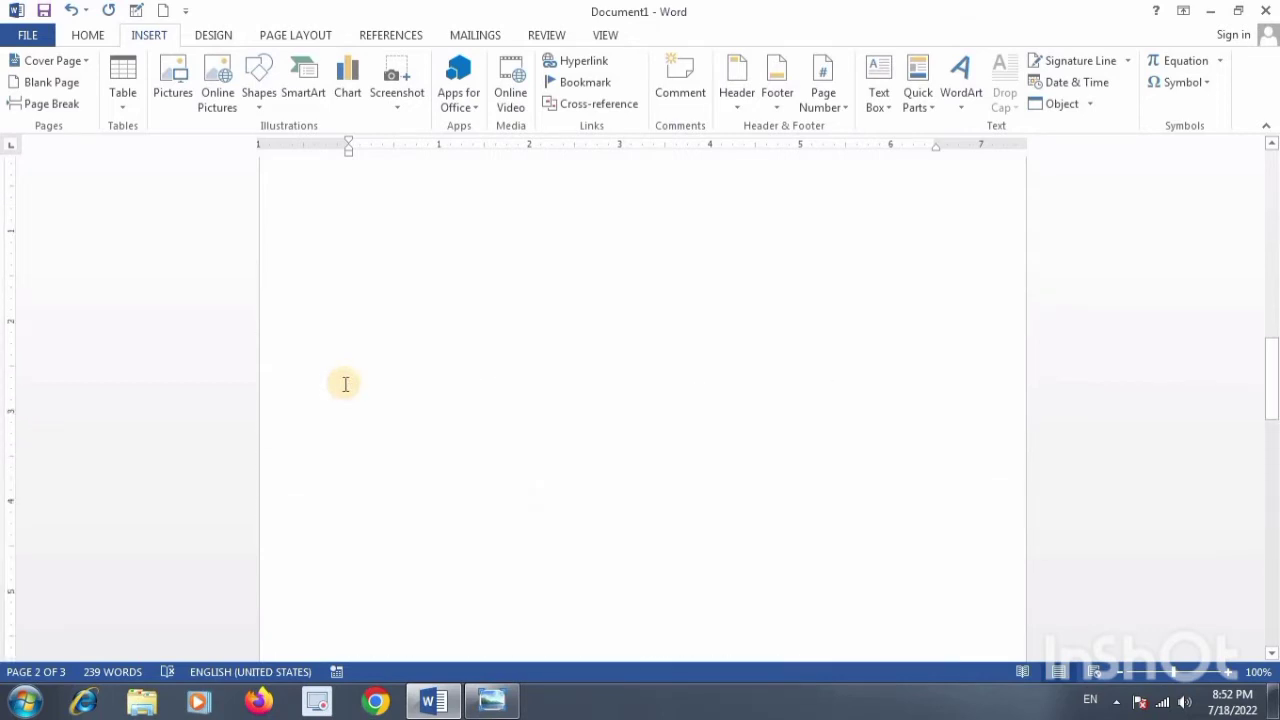
pyautogui.scroll(4, 345, 384)
pyautogui.scroll(-4, 345, 384)
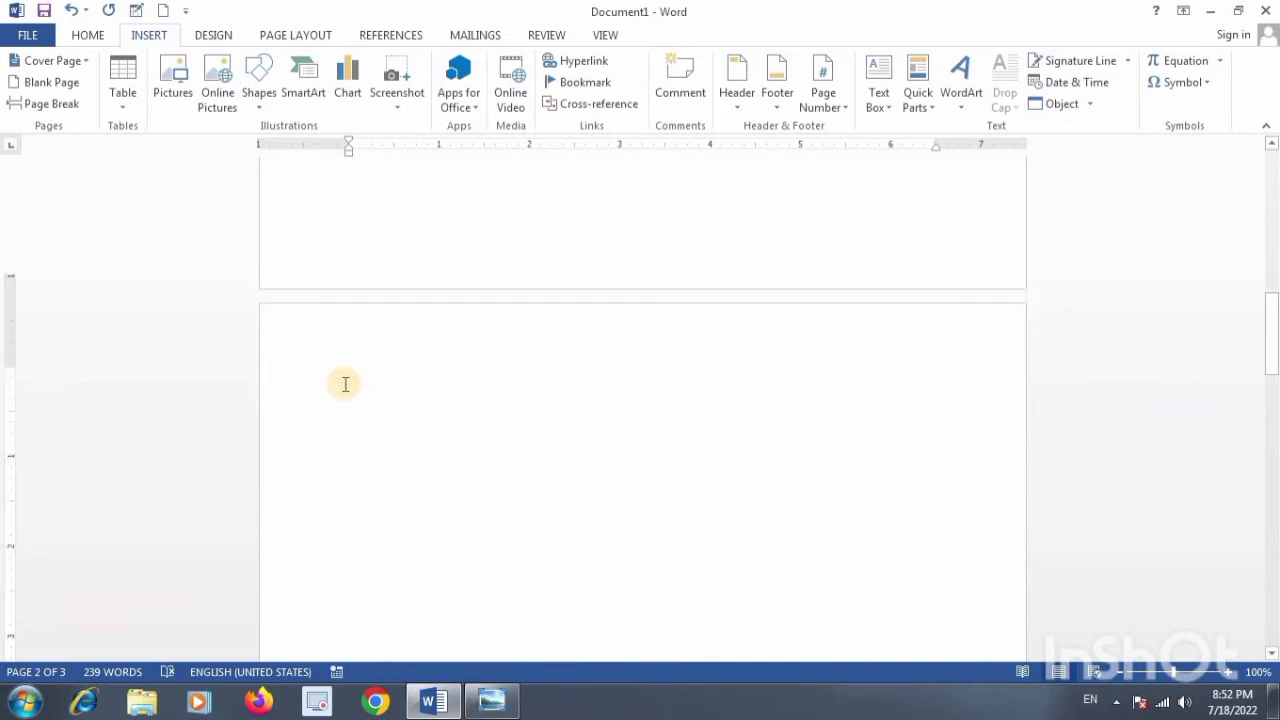
pyautogui.scroll(-1, 345, 384)
pyautogui.scroll(-10, 345, 384)
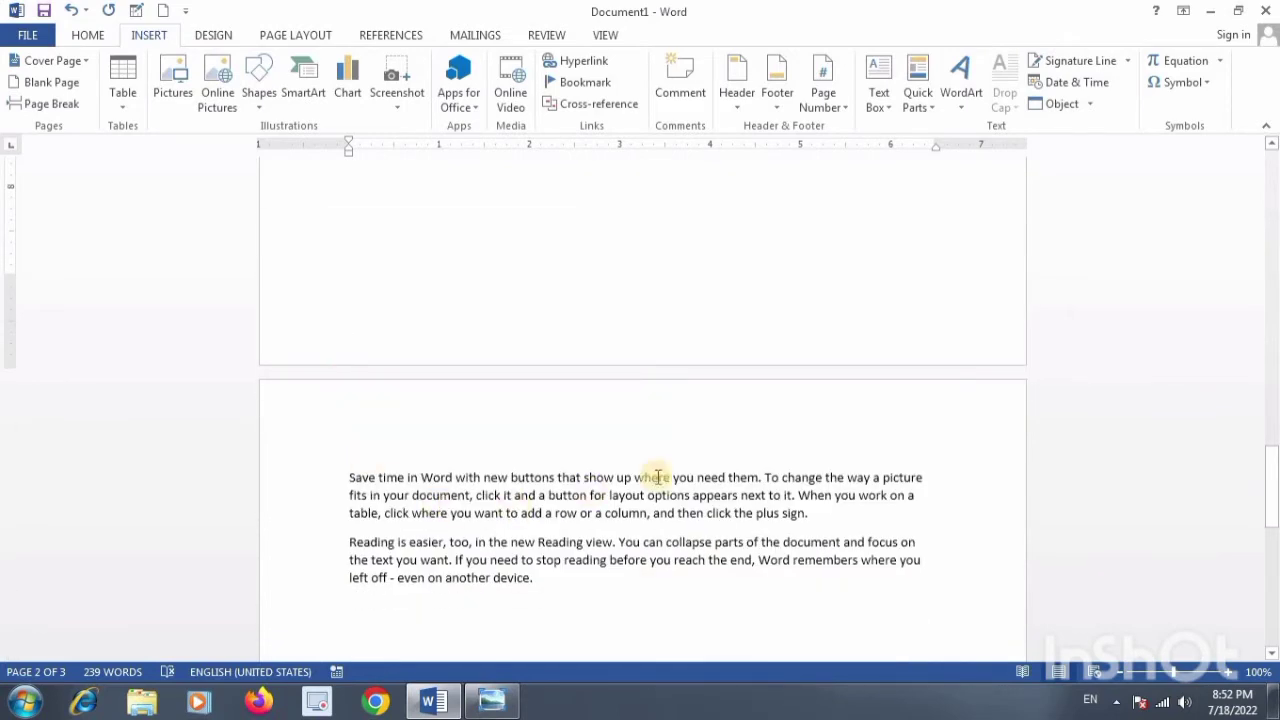
# Insert a blank page before the 'Reading is easier' paragraph
pyautogui.click(347, 545)
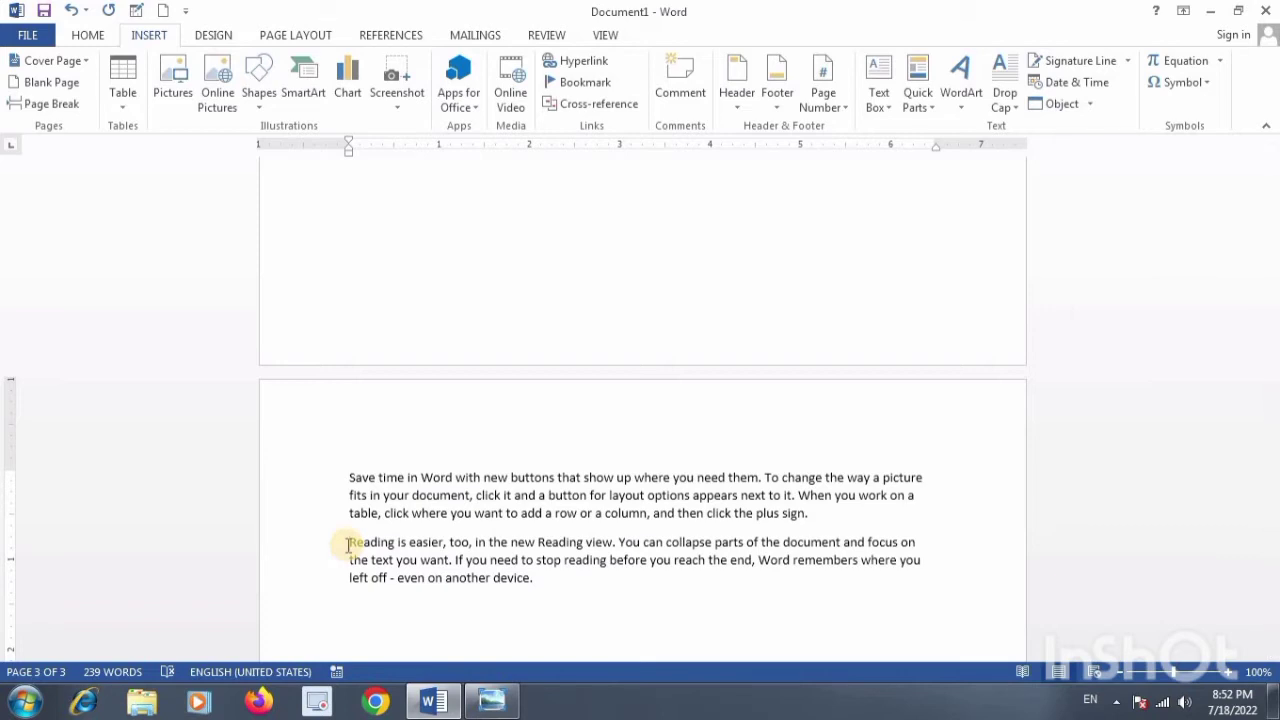
pyautogui.moveTo(347, 545); pyautogui.dragTo(575, 583)
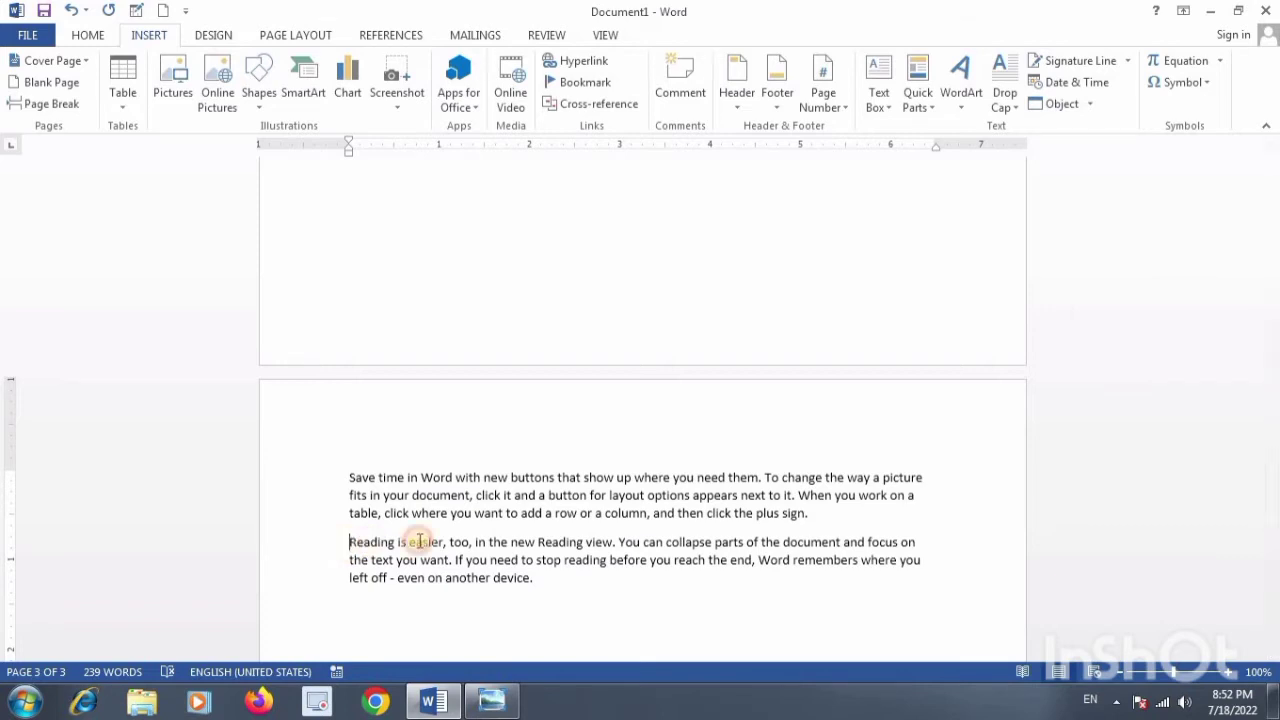
pyautogui.click(575, 583)
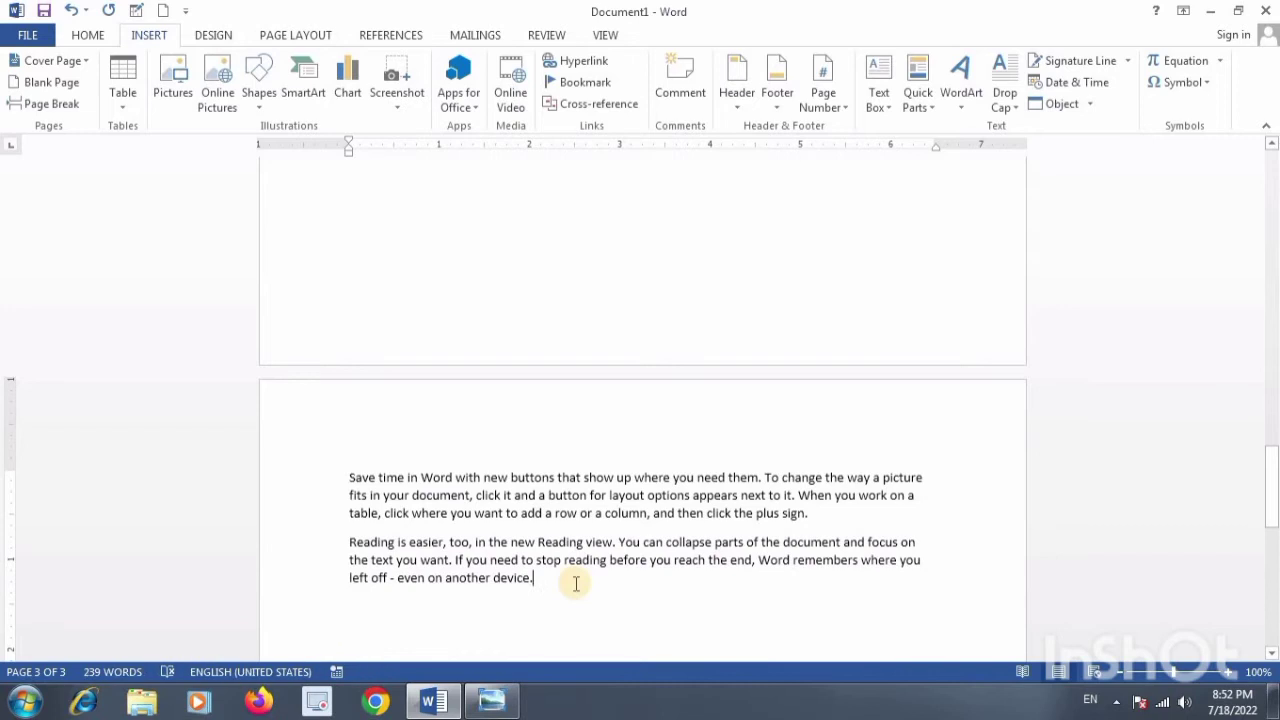
pyautogui.click(347, 543)
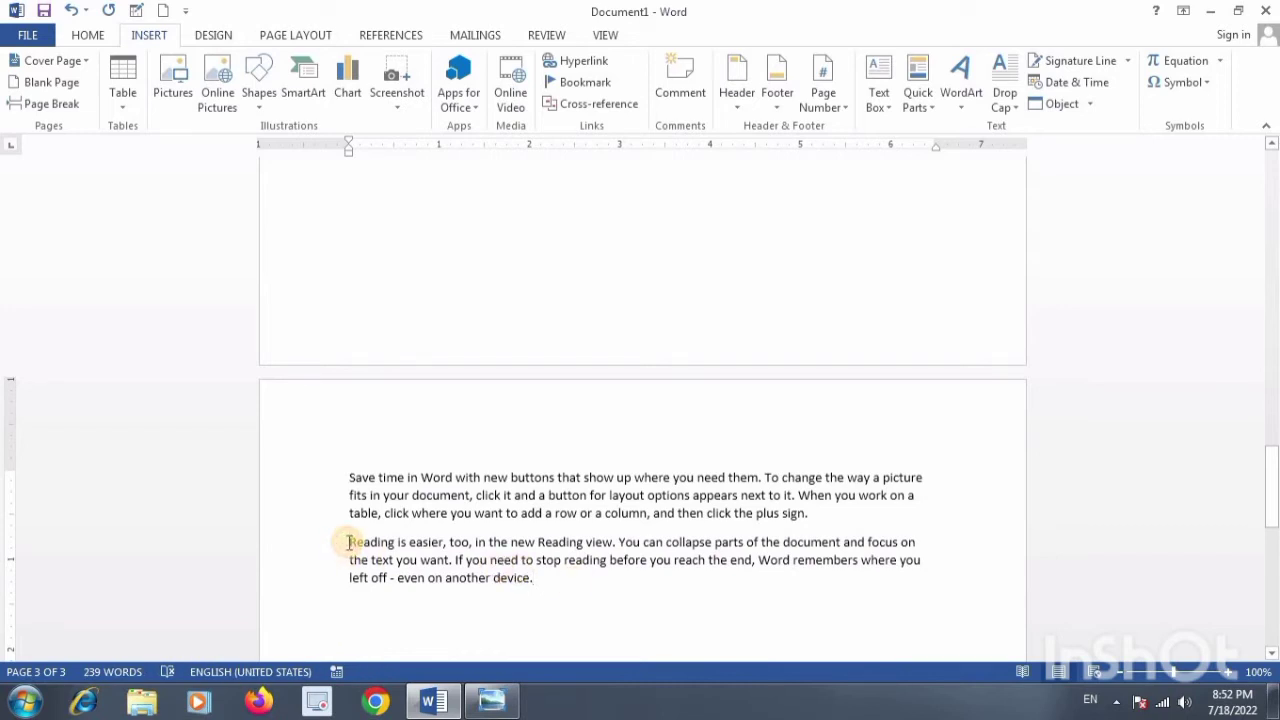
pyautogui.click(37, 84)
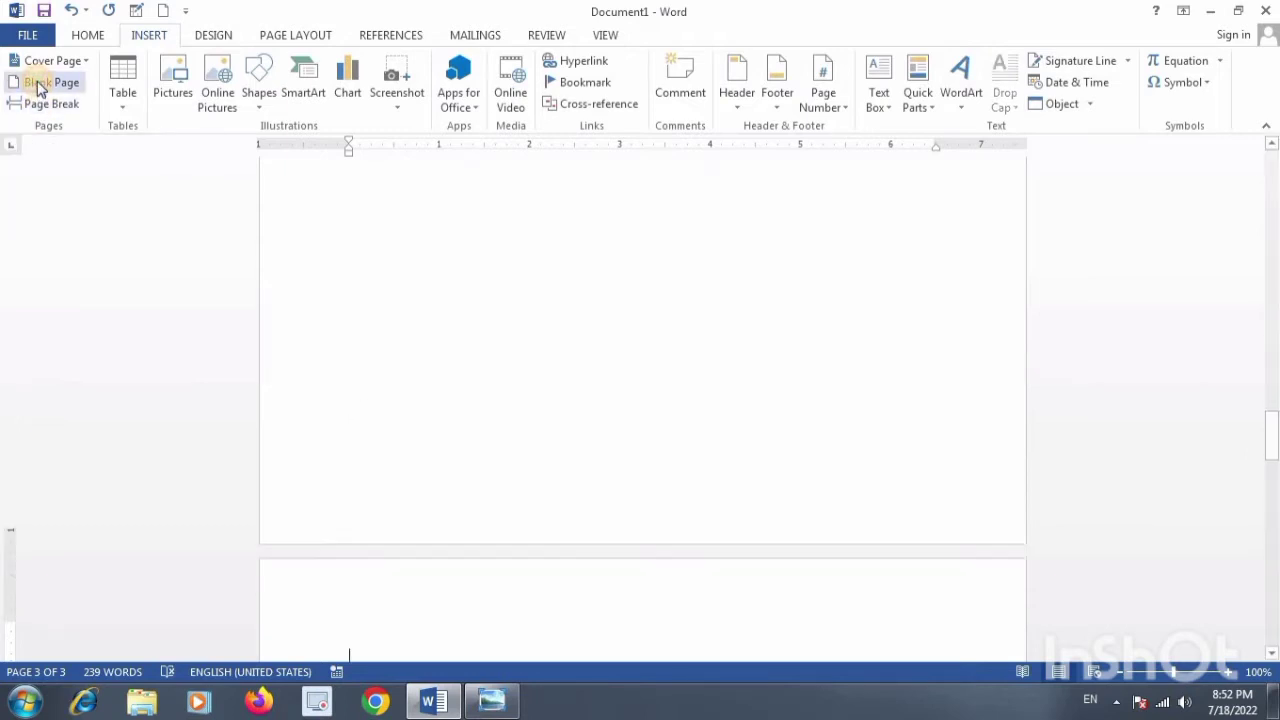
pyautogui.scroll(-10, 471, 583)
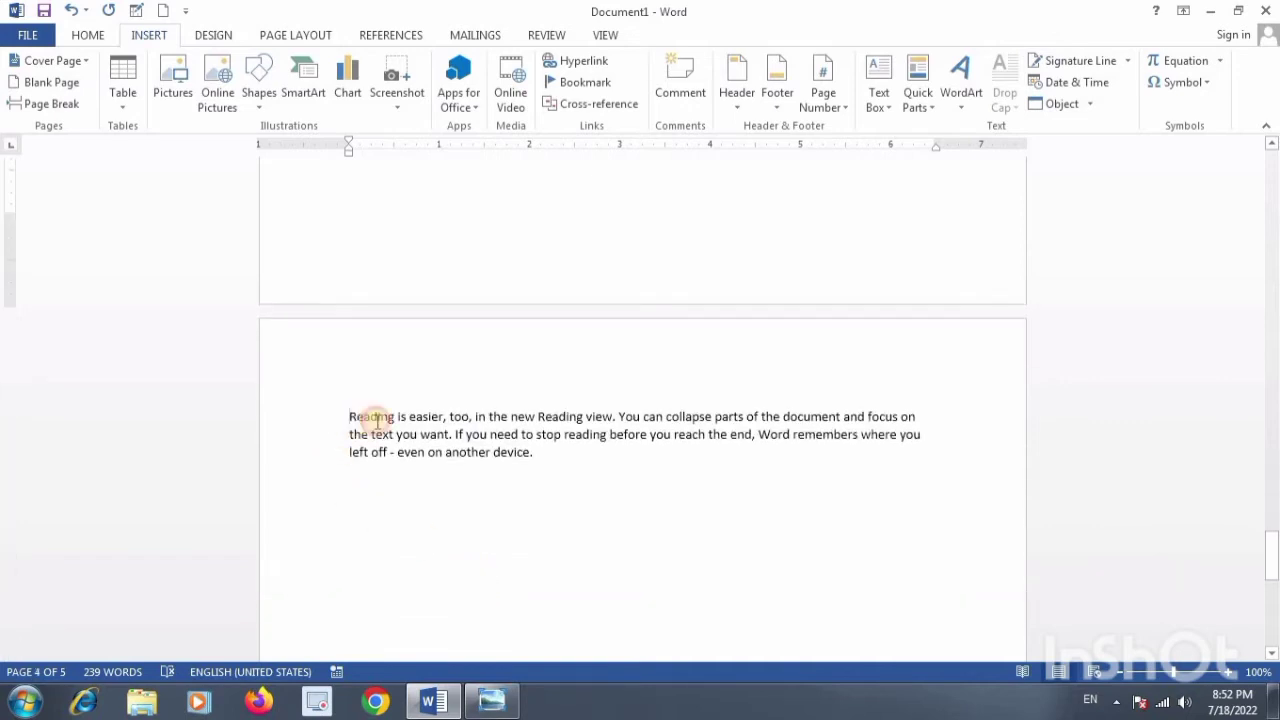
pyautogui.moveTo(349, 420); pyautogui.dragTo(527, 458)
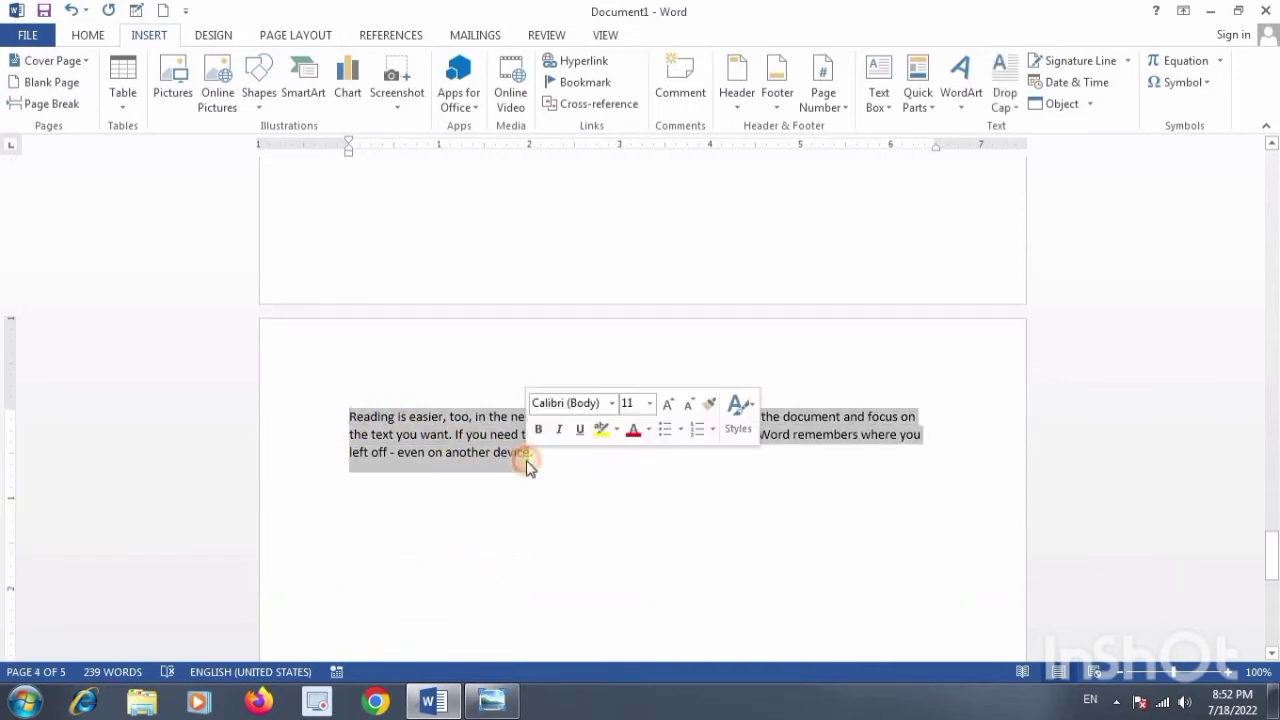
pyautogui.click(567, 504)
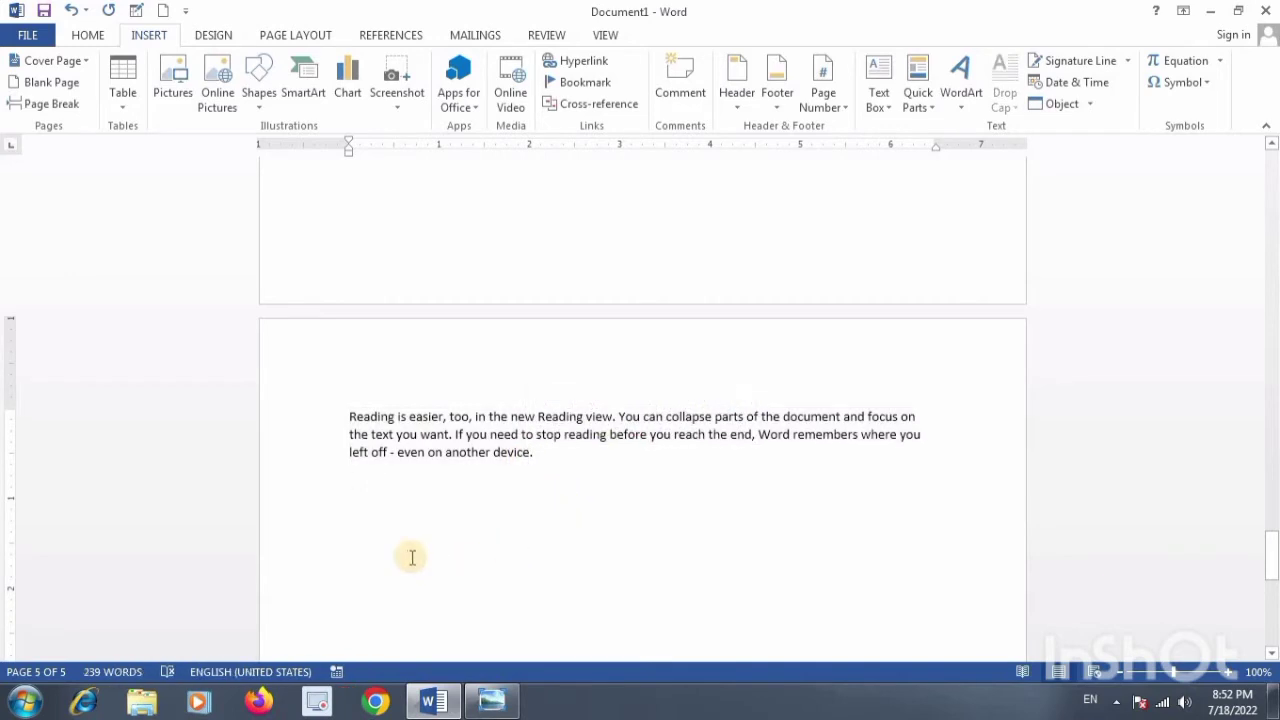
pyautogui.scroll(2, 413, 558)
pyautogui.scroll(4, 411, 557)
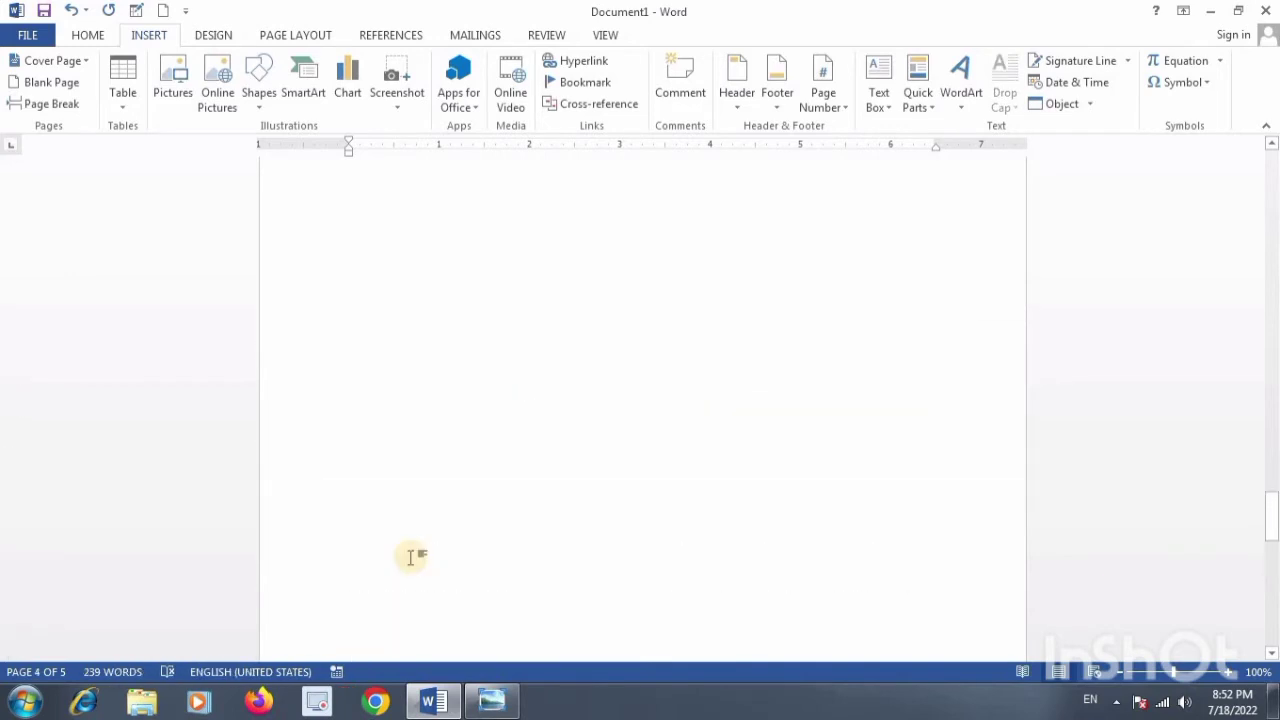
# Delete all text with Ctrl+A and Delete, then Ctrl+Z away the cover page
pyautogui.hotkey('ctrl', 'a')
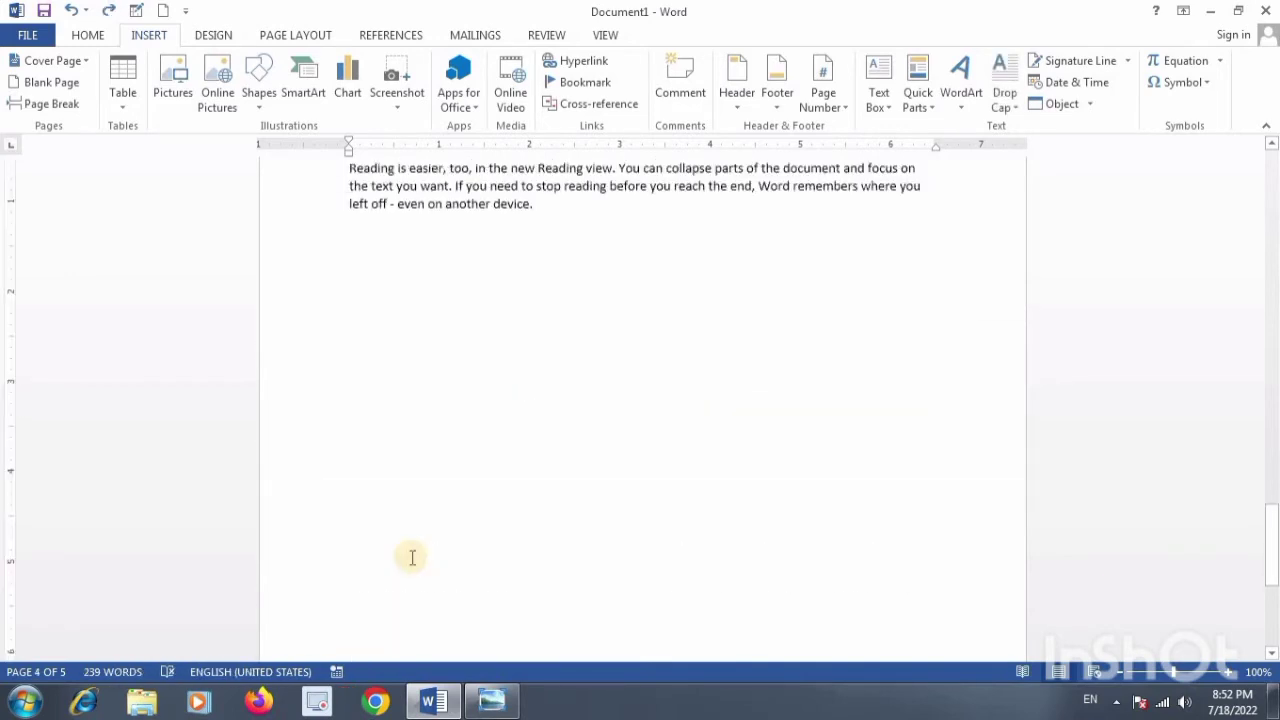
pyautogui.press('Delete')
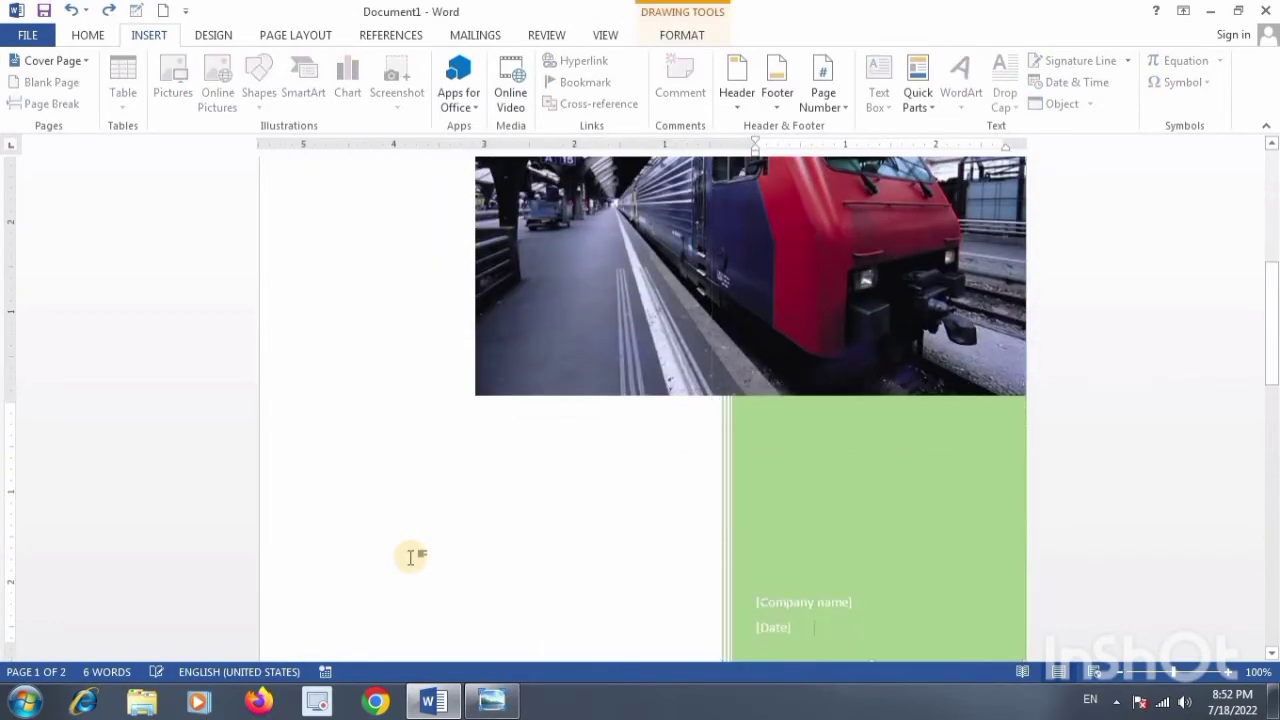
pyautogui.hotkey('ctrl', 'z')
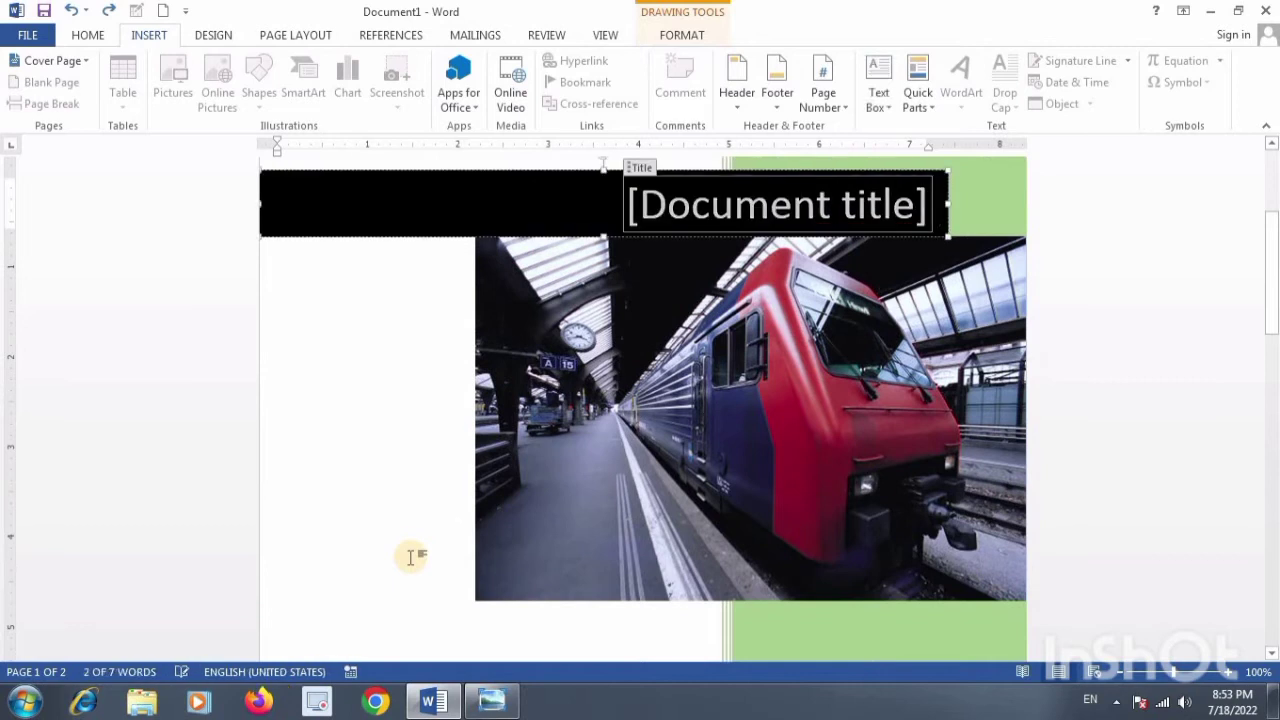
pyautogui.hotkey('ctrl', 'z')
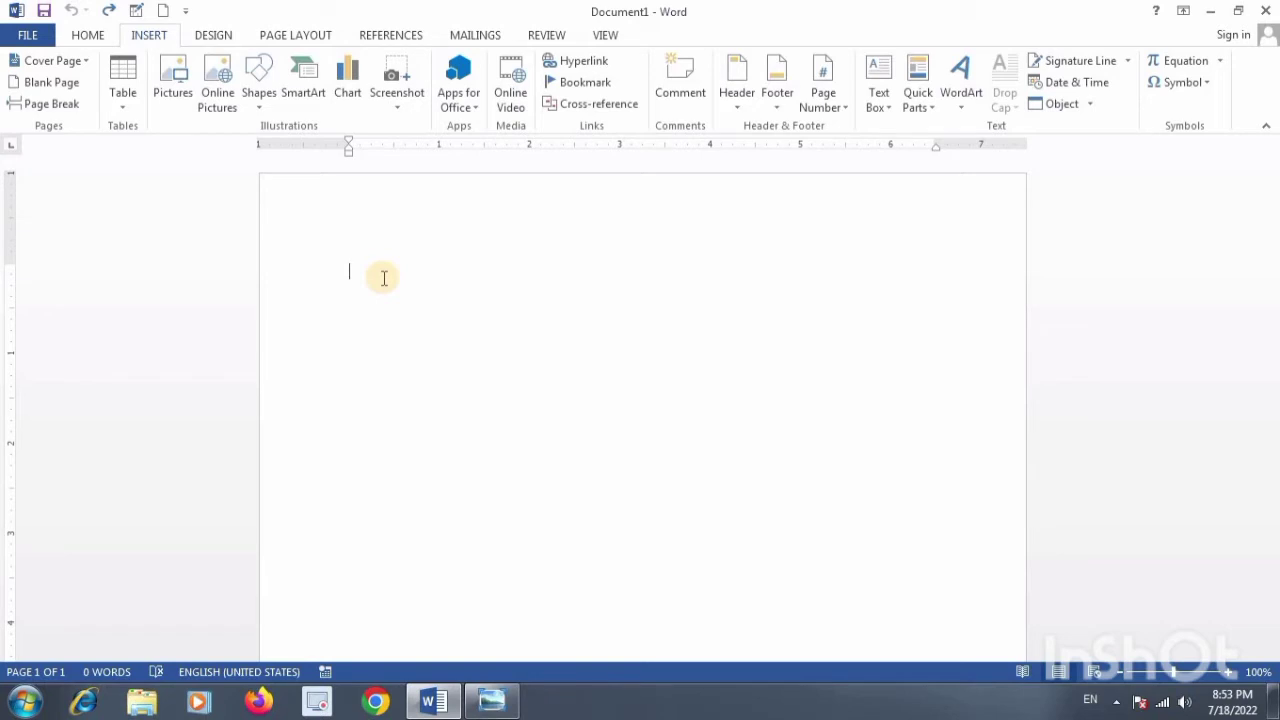
# Regenerate the 239-word sample text with =rand() and place the caret before 'Themes'
pyautogui.write('=rand(')
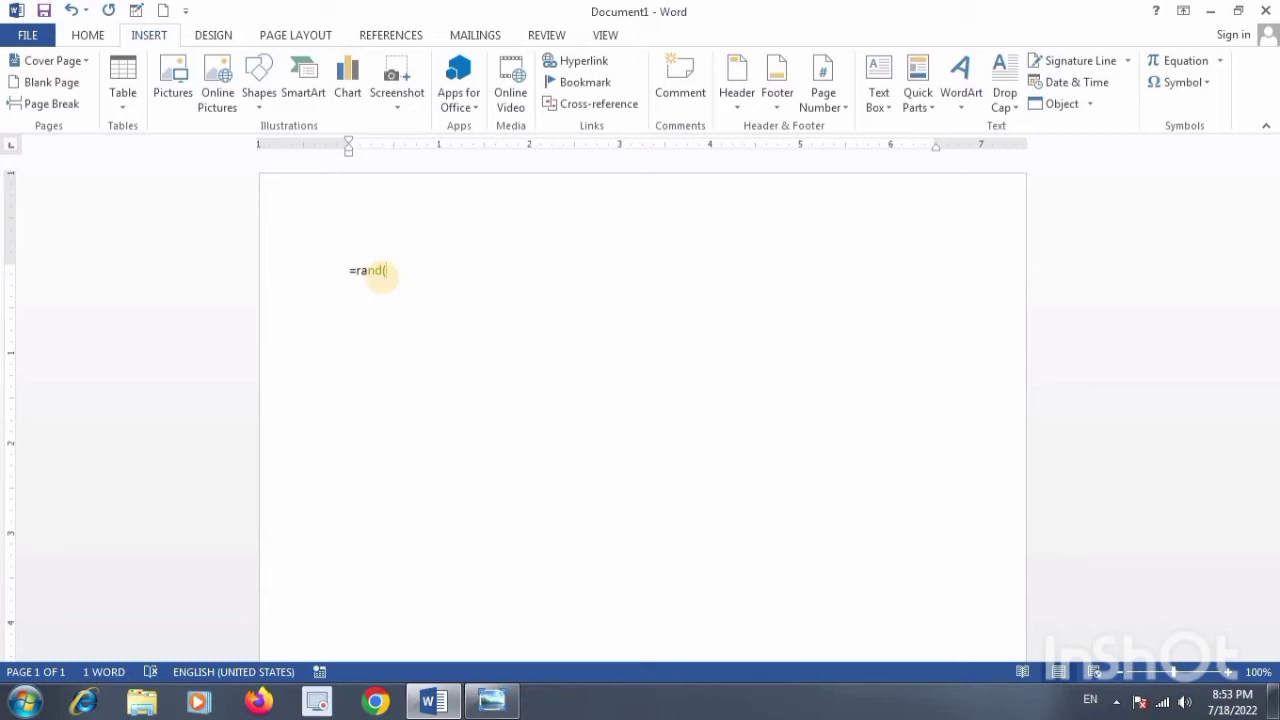
pyautogui.press('Return')
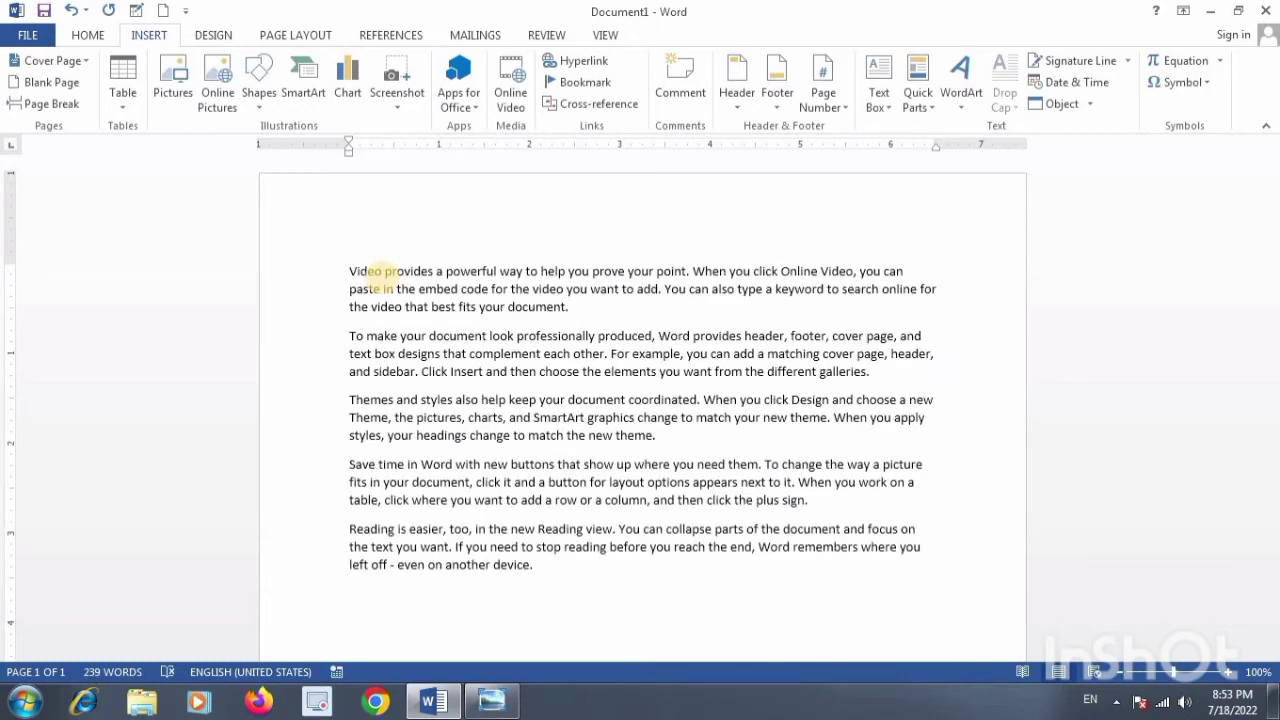
pyautogui.click(352, 400)
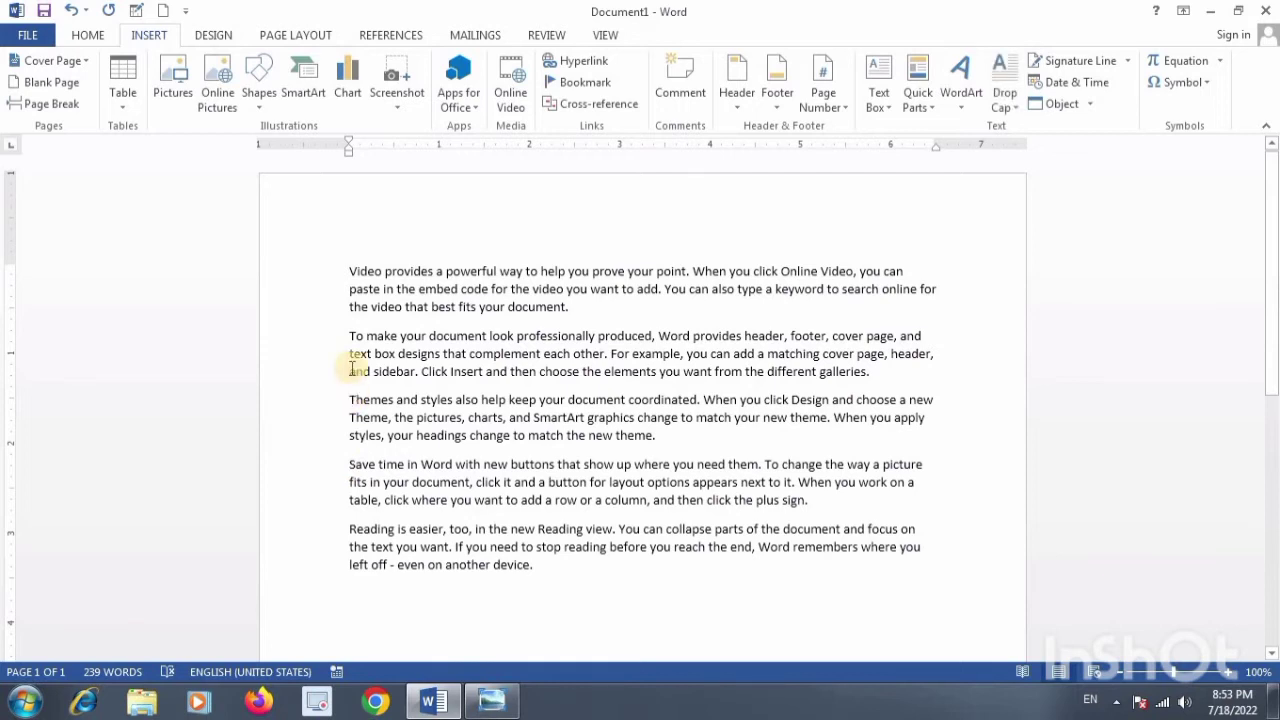
pyautogui.moveTo(348, 268)
pyautogui.mouseDown()
pyautogui.moveTo(795, 383)
pyautogui.moveTo(350, 400)
pyautogui.mouseUp()
pyautogui.click(350, 400)
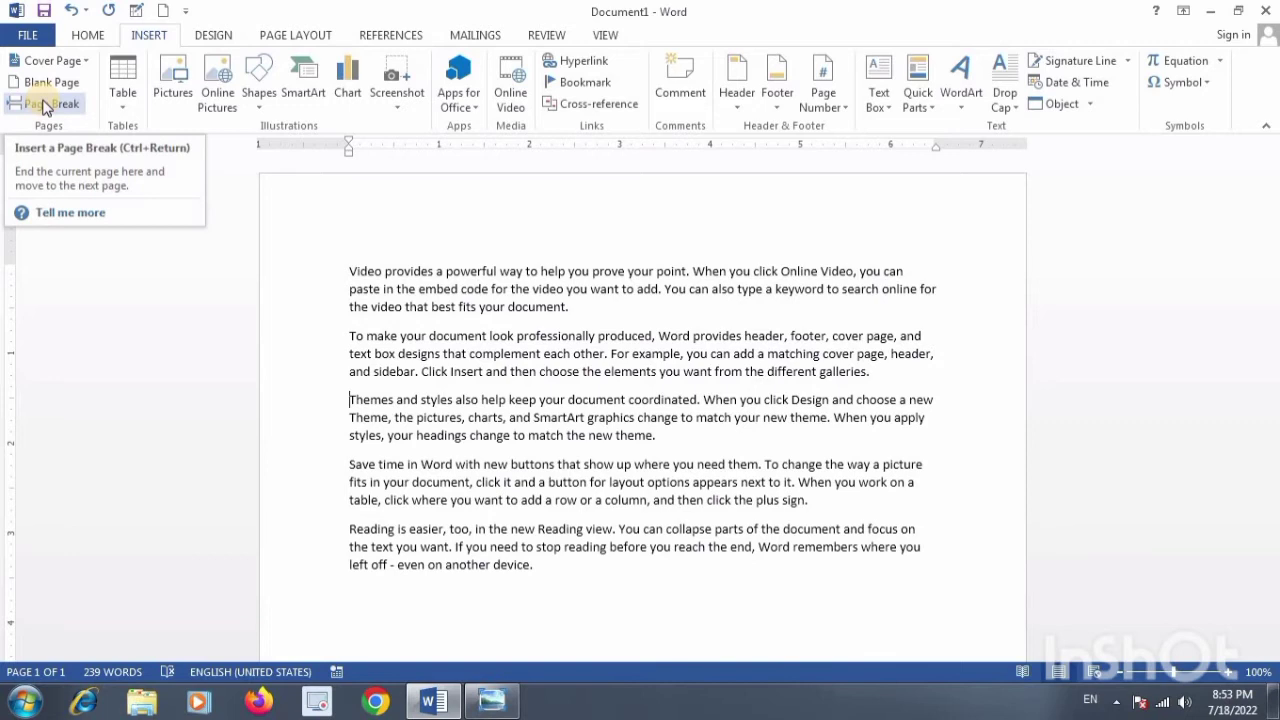
# Insert a page break so 'Themes and styles…' starts on a new page
pyautogui.click(44, 107)
pyautogui.scroll(-5, 586, 503)
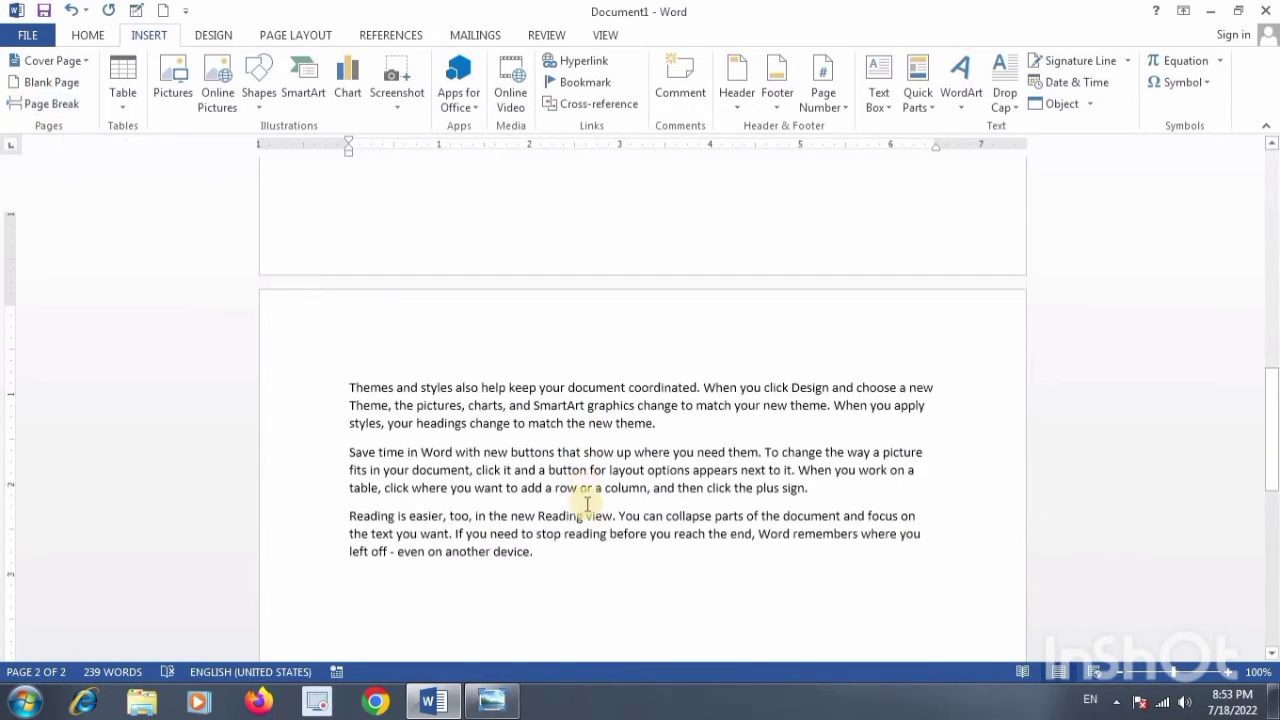
pyautogui.scroll(-3, 586, 503)
pyautogui.scroll(10, 586, 503)
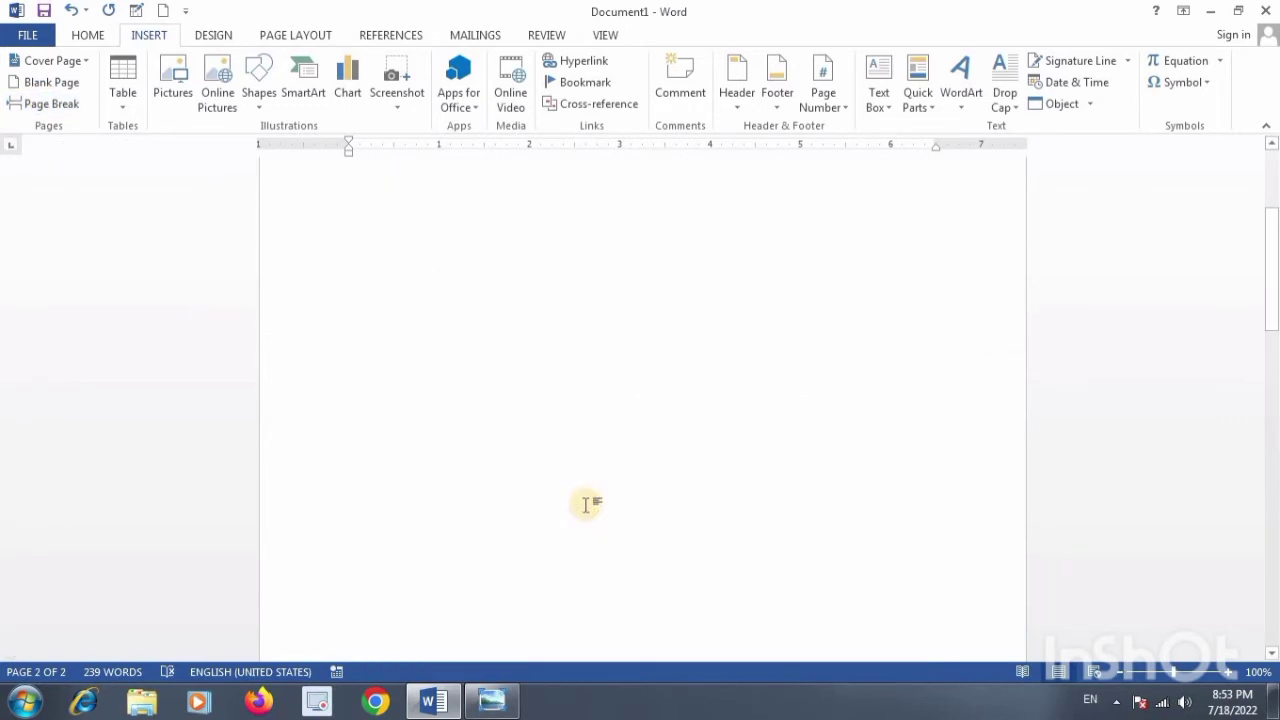
pyautogui.scroll(10, 586, 503)
pyautogui.scroll(-3, 586, 503)
pyautogui.scroll(-3, 586, 503)
pyautogui.scroll(-4, 586, 503)
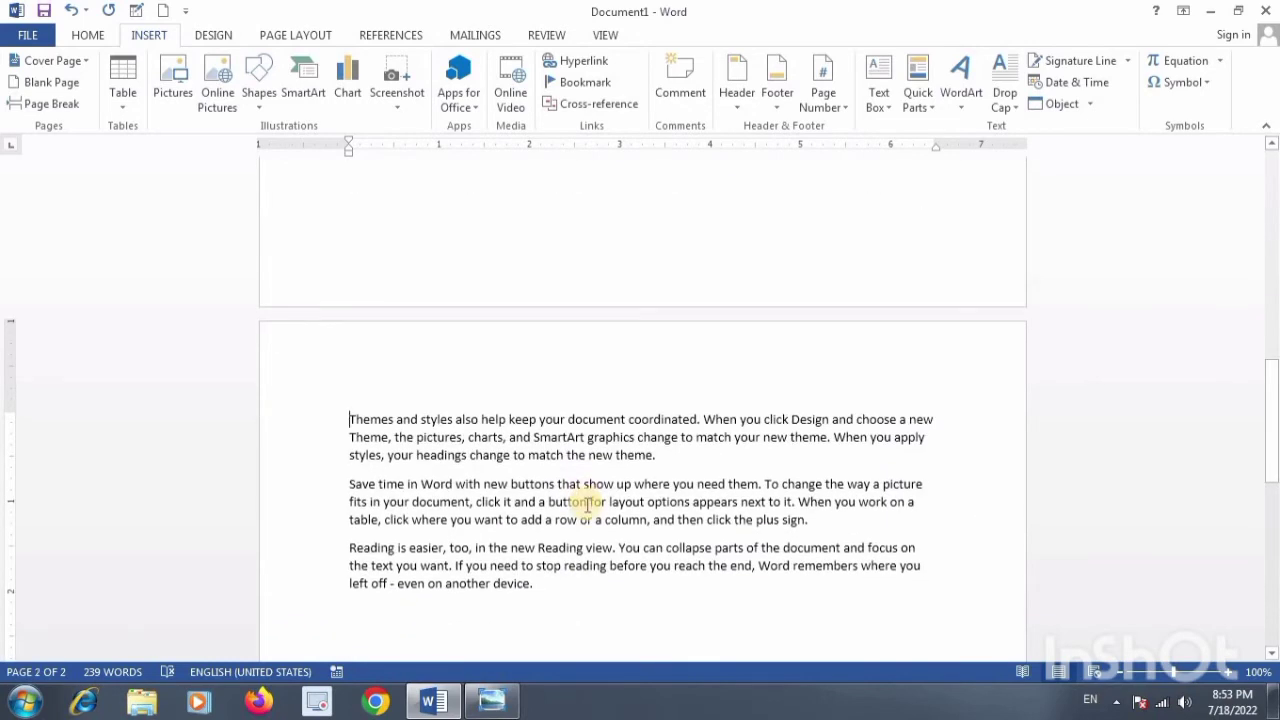
pyautogui.scroll(-3, 587, 503)
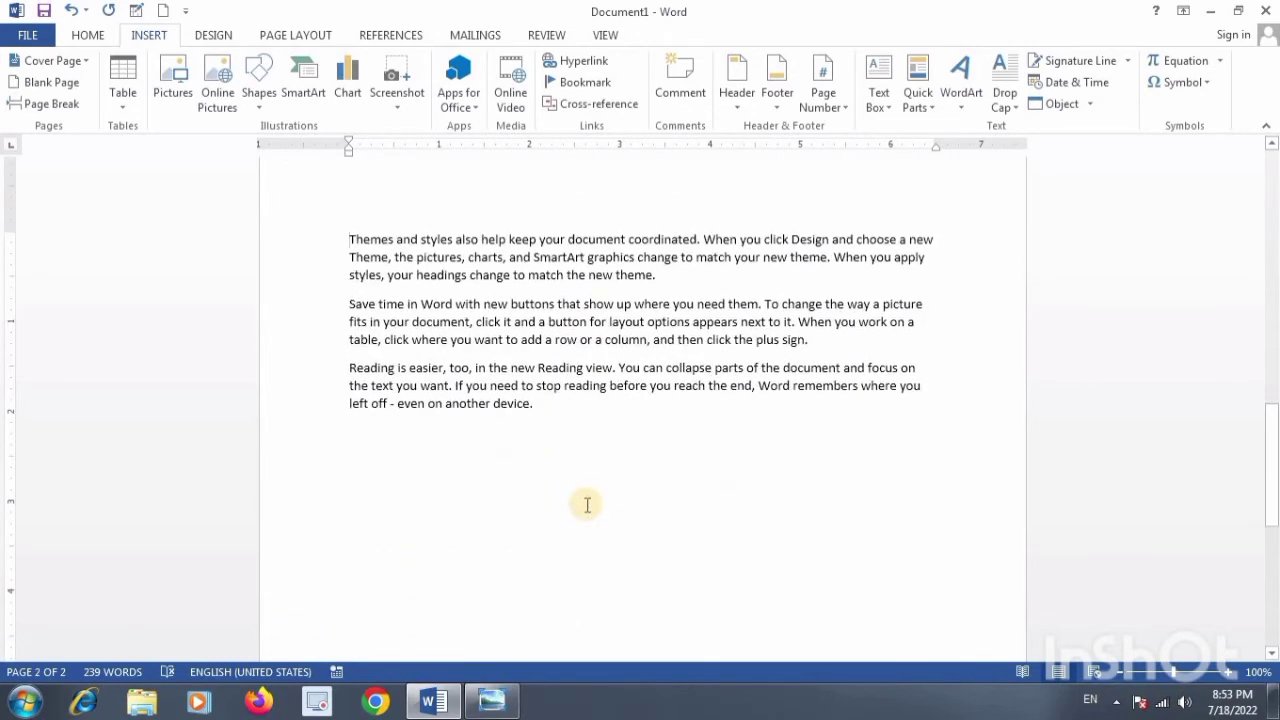
pyautogui.scroll(-4, 585, 503)
pyautogui.scroll(4, 581, 501)
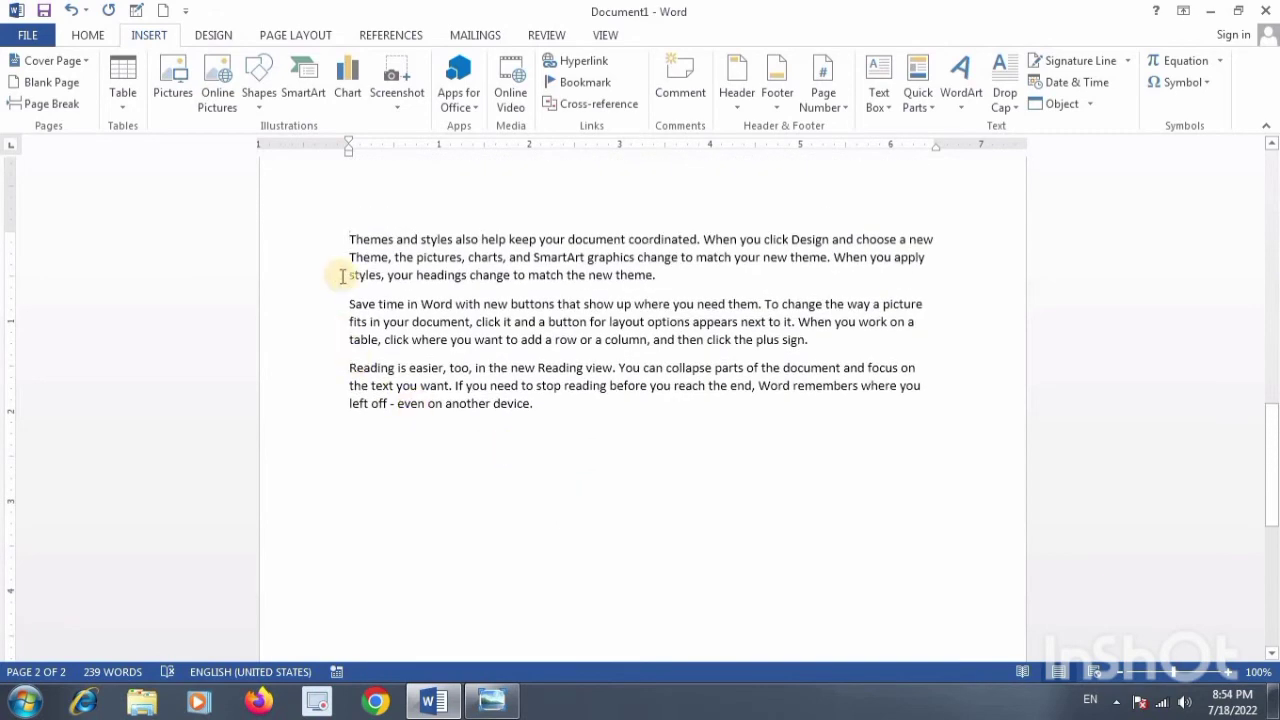
# Select the three paragraphs now on page 2, starting at 'Themes'
pyautogui.click(340, 239)
pyautogui.moveTo(341, 239); pyautogui.dragTo(797, 418)
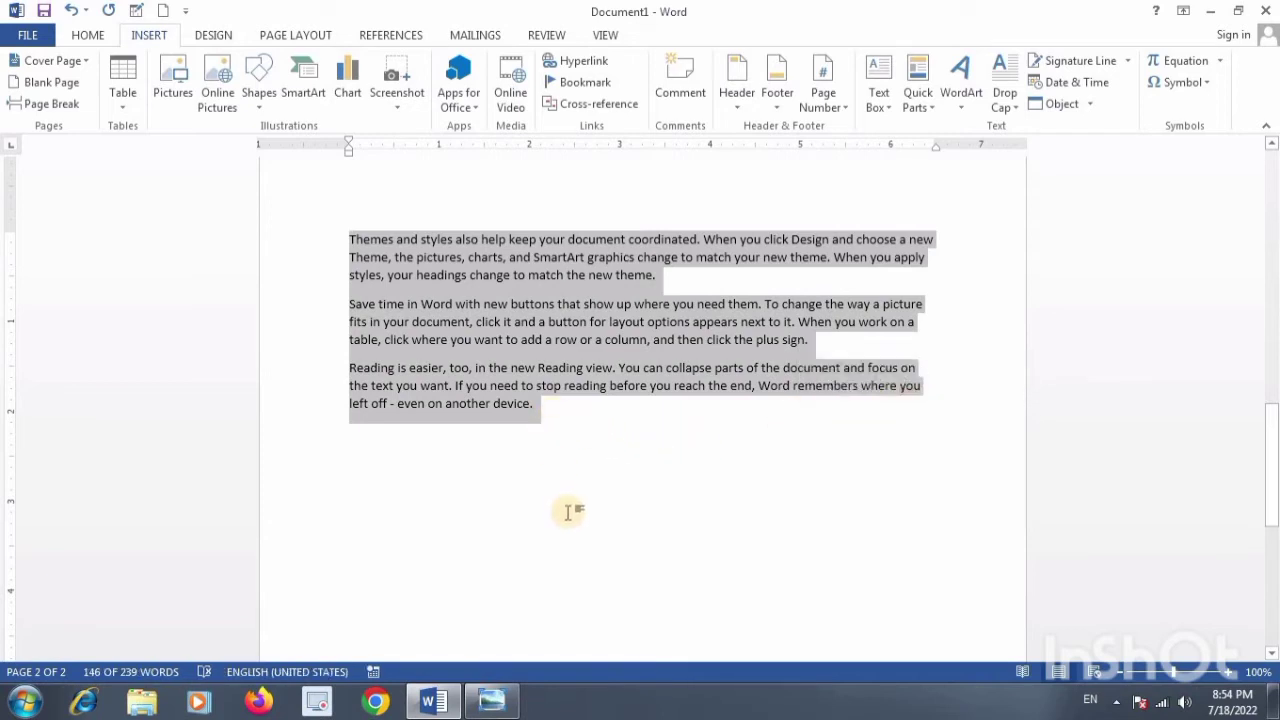
pyautogui.scroll(5, 568, 512)
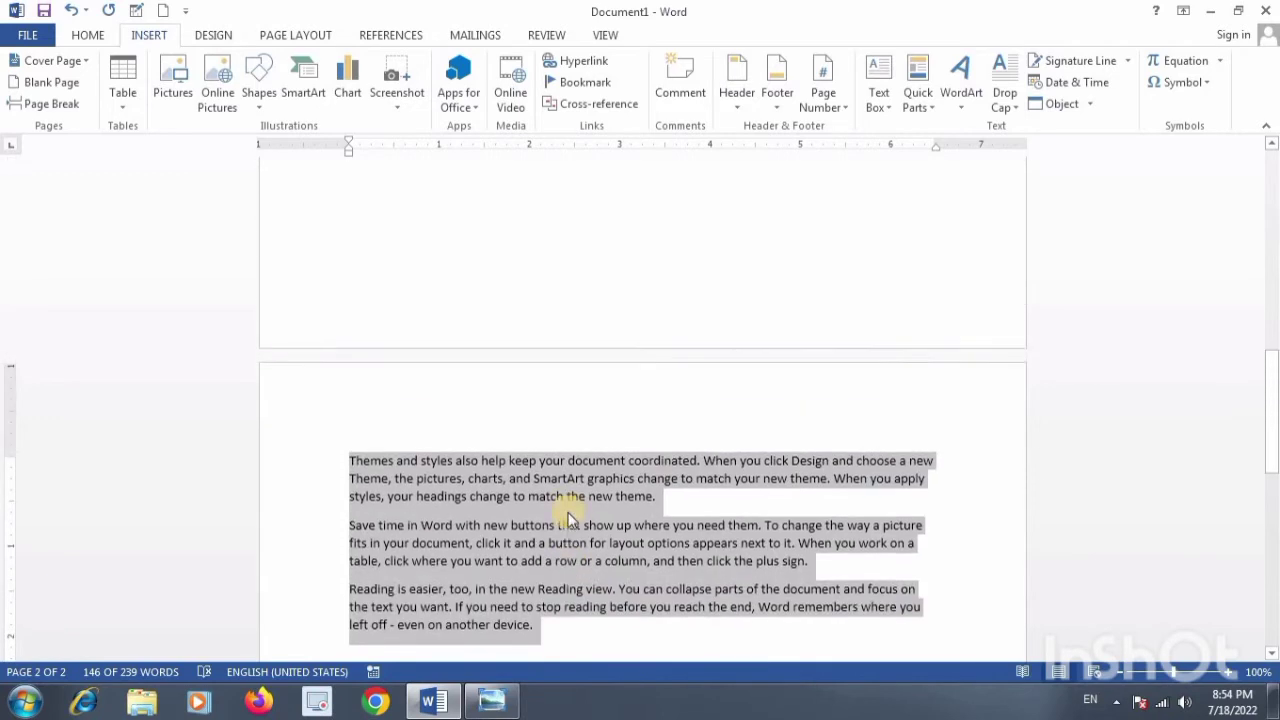
pyautogui.scroll(5, 568, 512)
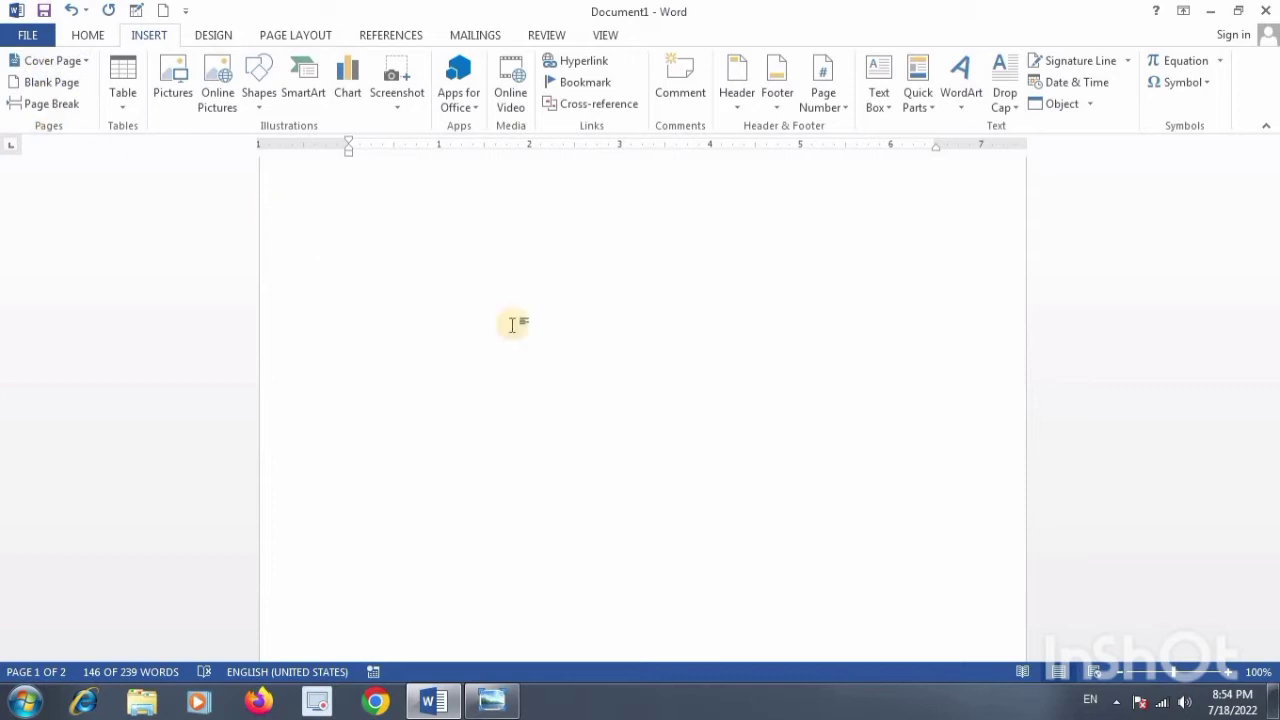
pyautogui.scroll(-5, 622, 381)
pyautogui.scroll(-4, 600, 385)
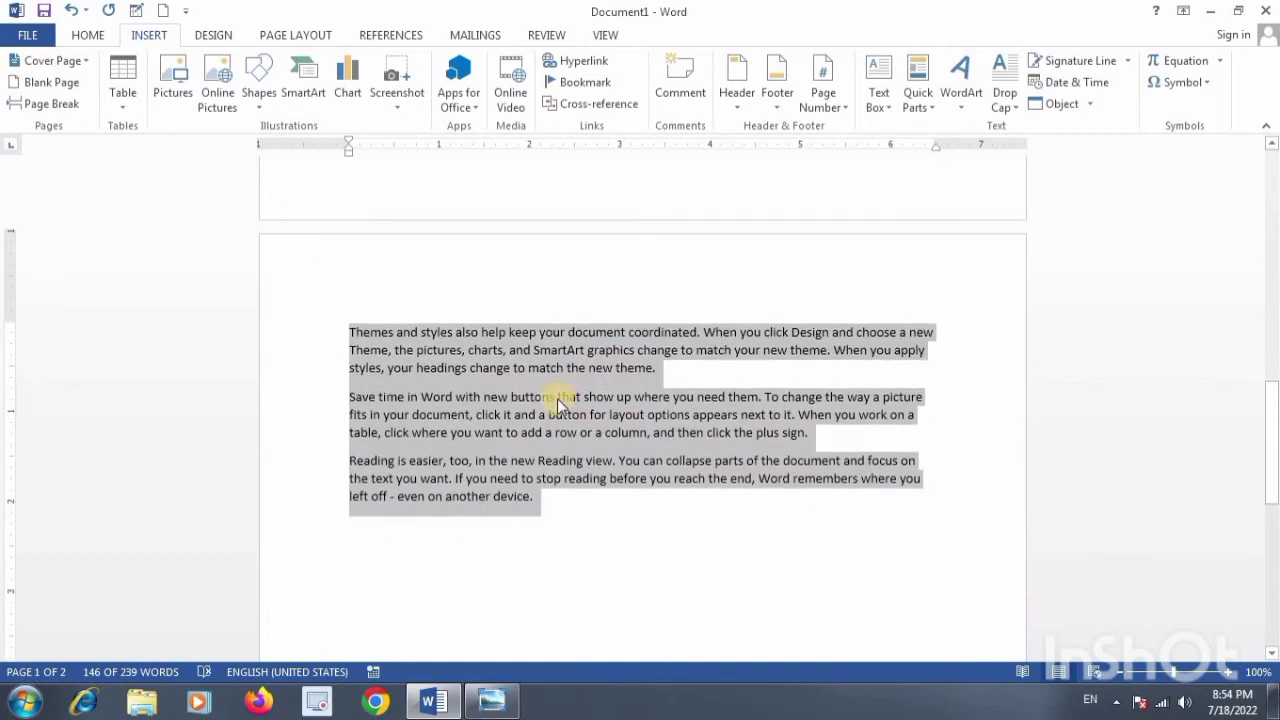
pyautogui.scroll(4, 443, 457)
pyautogui.scroll(4, 443, 457)
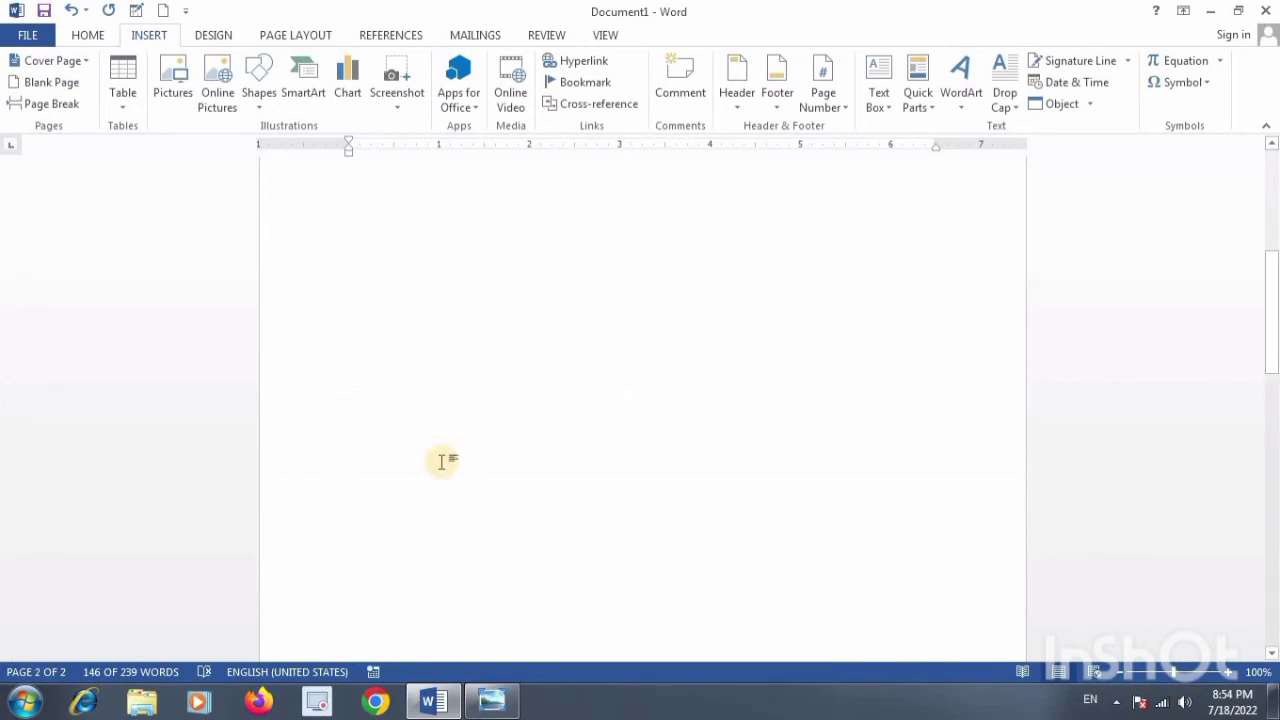
pyautogui.scroll(4, 443, 457)
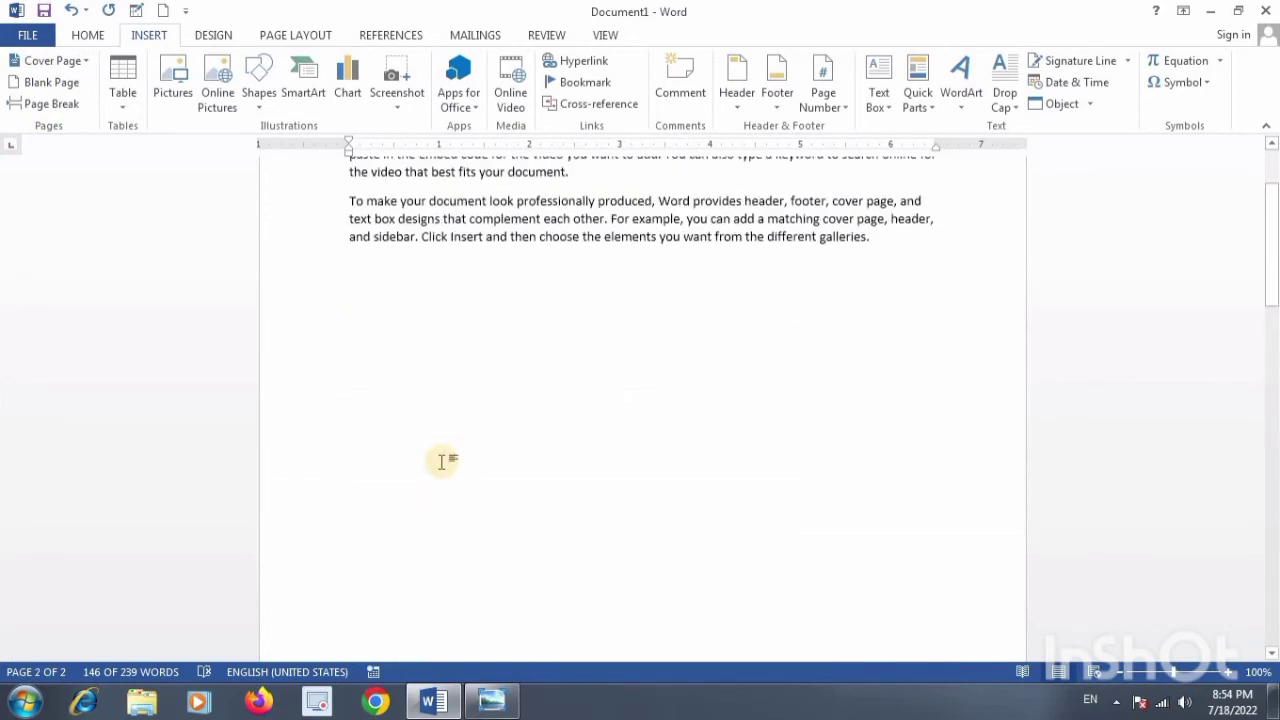
# Insert a 5-by-5 table below the text
pyautogui.click(117, 106)
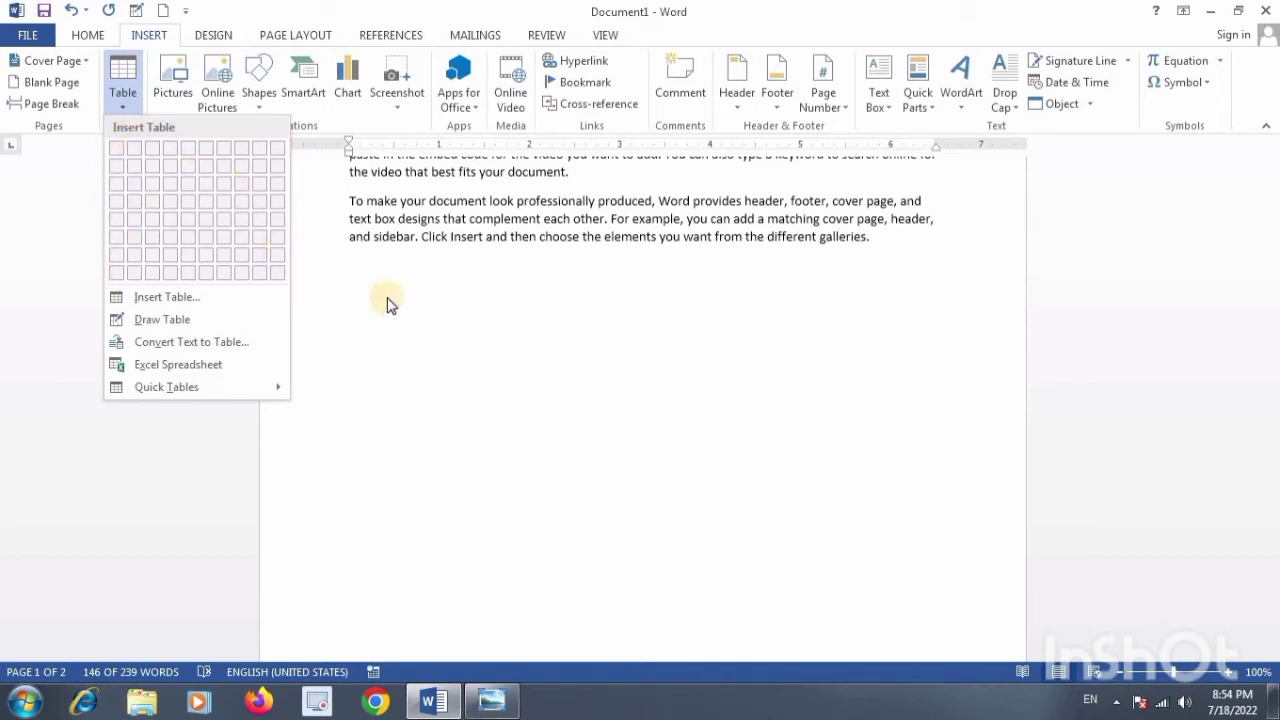
pyautogui.click(351, 276)
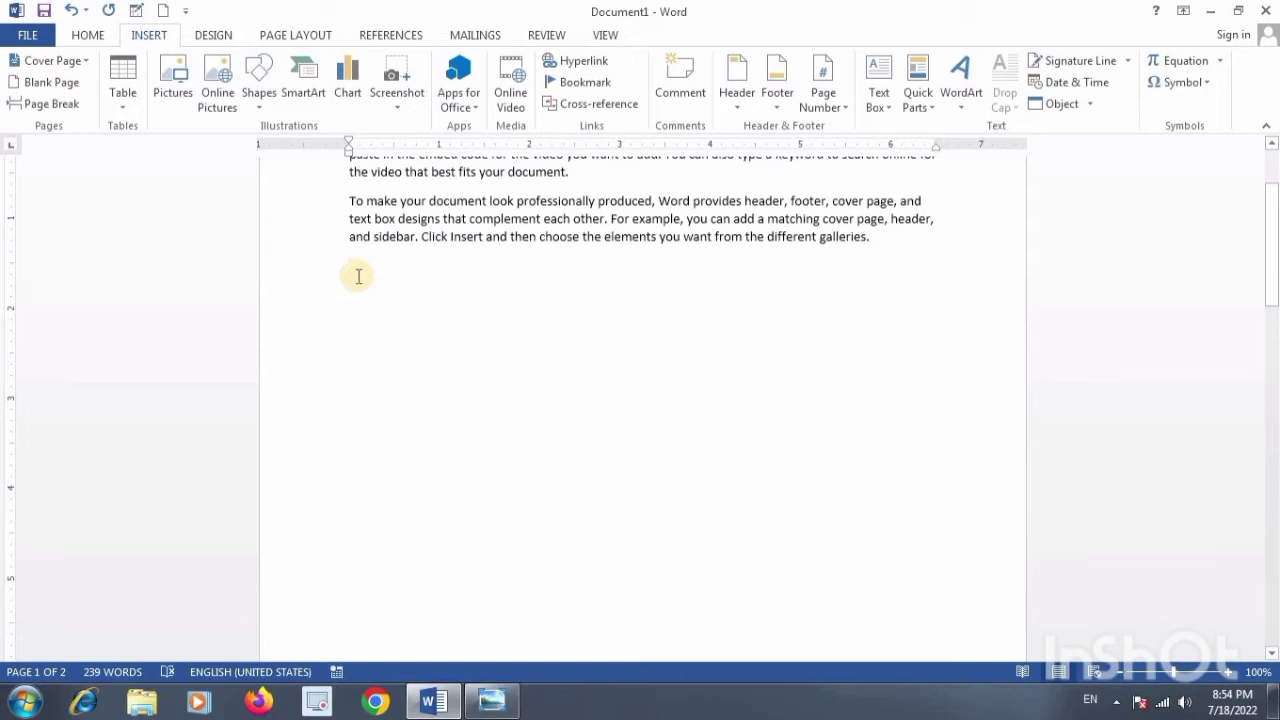
pyautogui.click(124, 113)
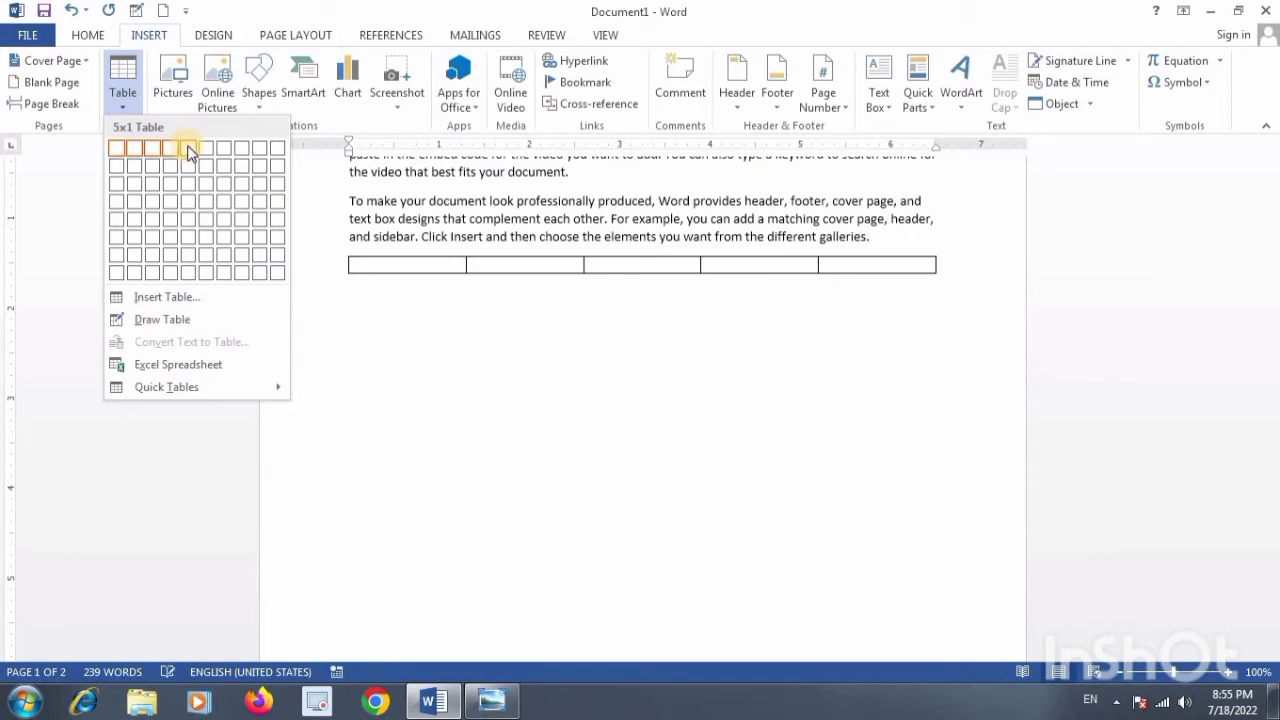
pyautogui.click(184, 226)
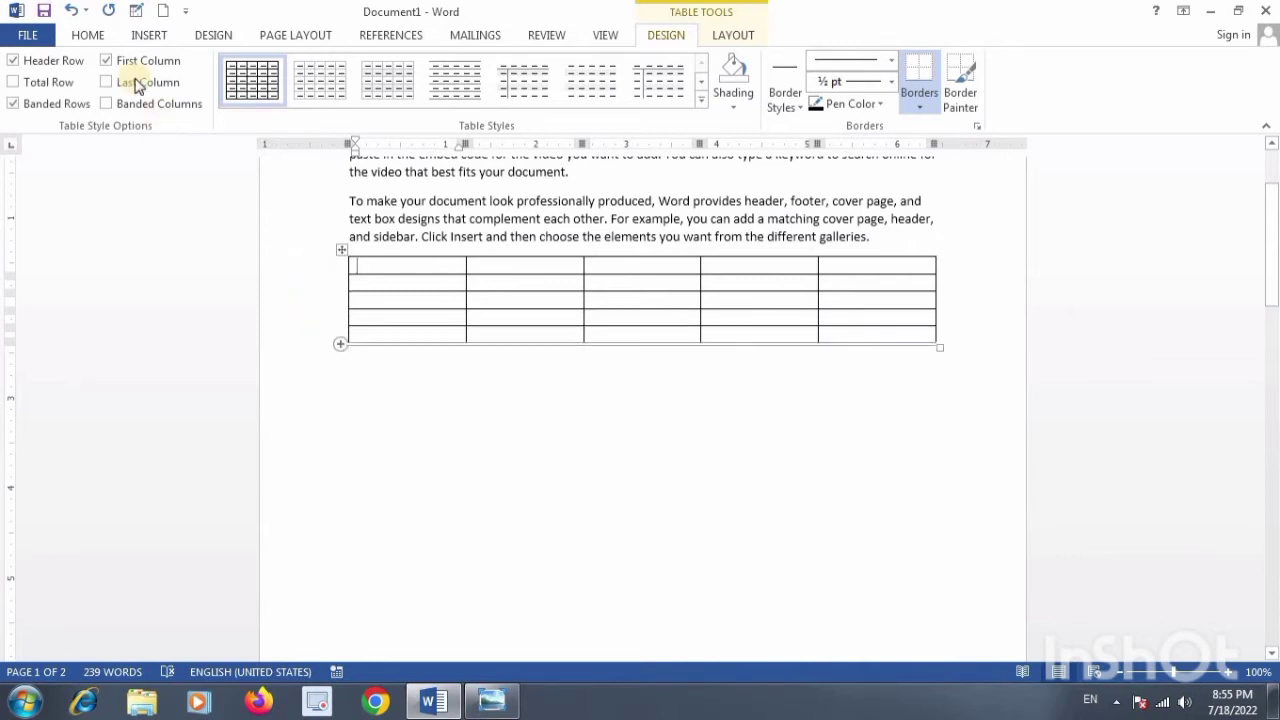
# Put the insertion point below the new table and reopen the Table options
pyautogui.click(149, 35)
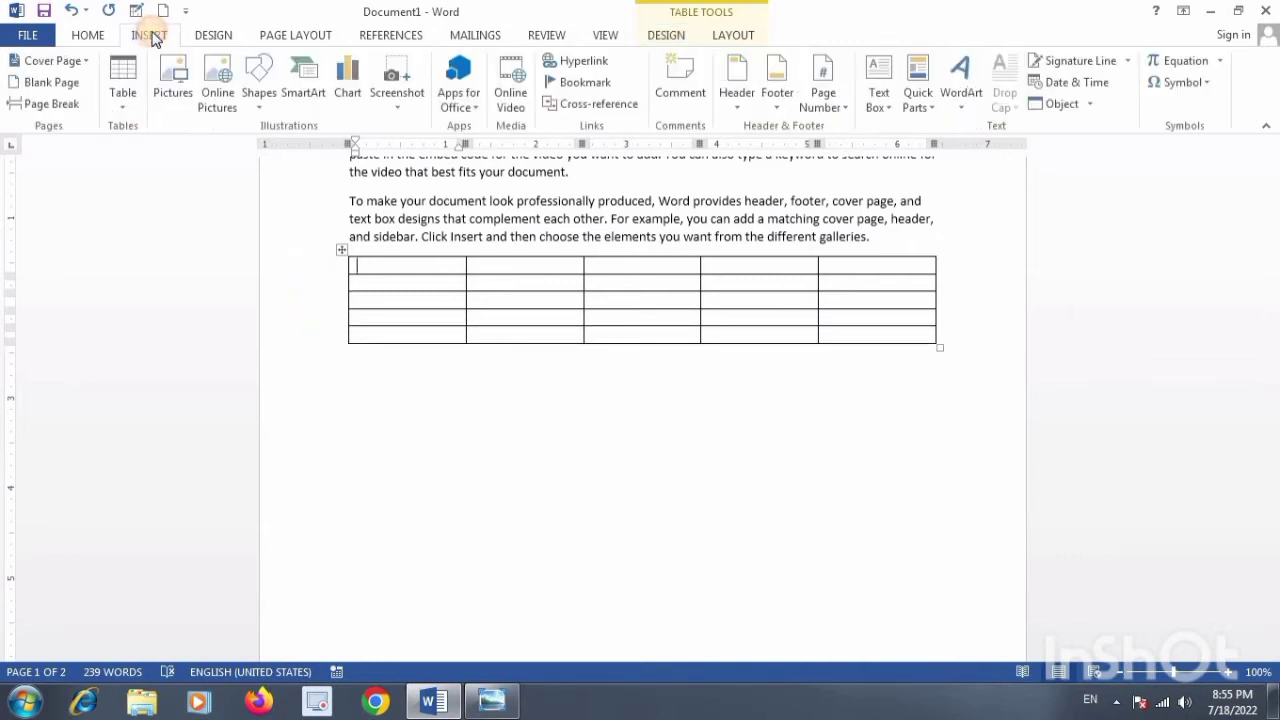
pyautogui.click(127, 109)
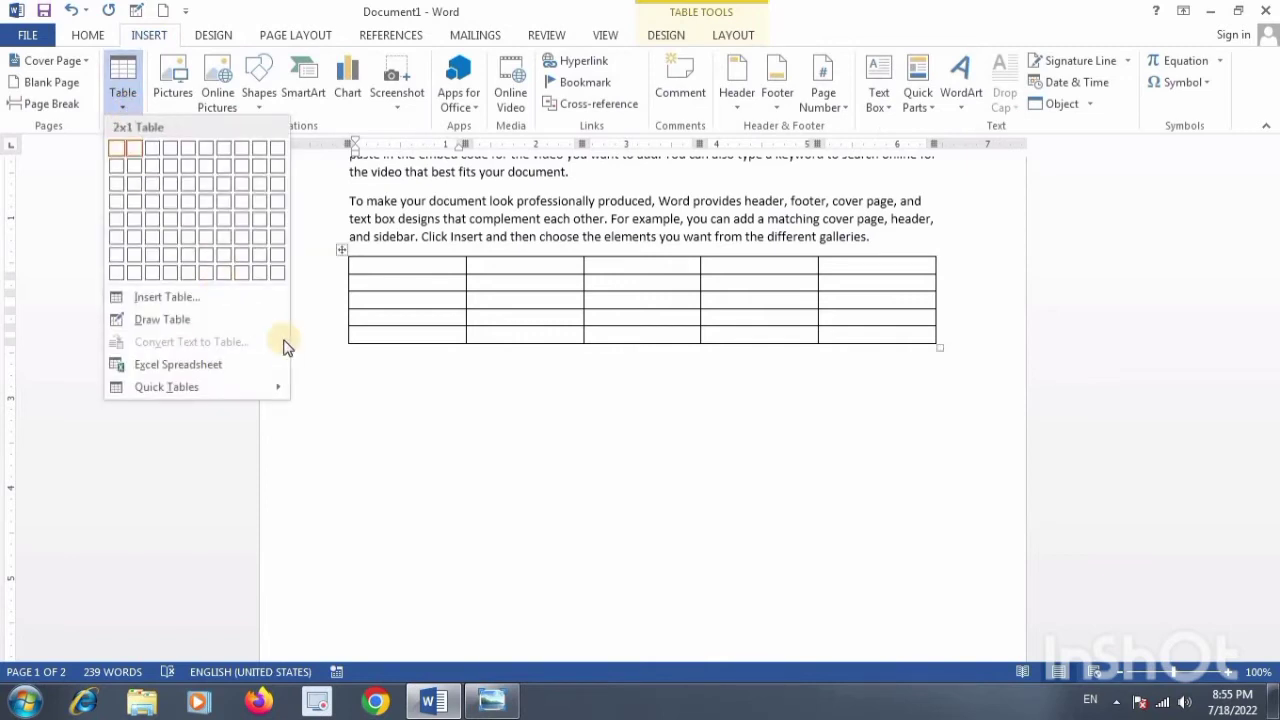
pyautogui.click(342, 370)
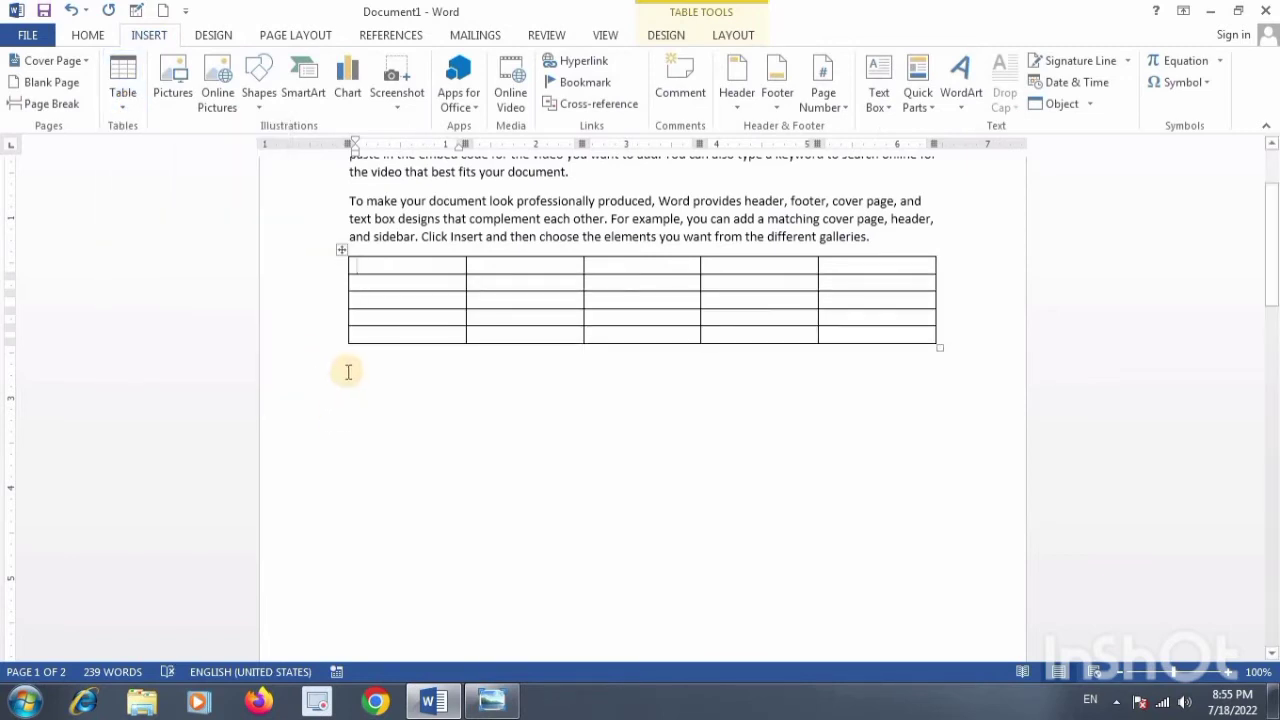
pyautogui.click(346, 370)
pyautogui.rightClick(347, 372)
pyautogui.click(348, 380)
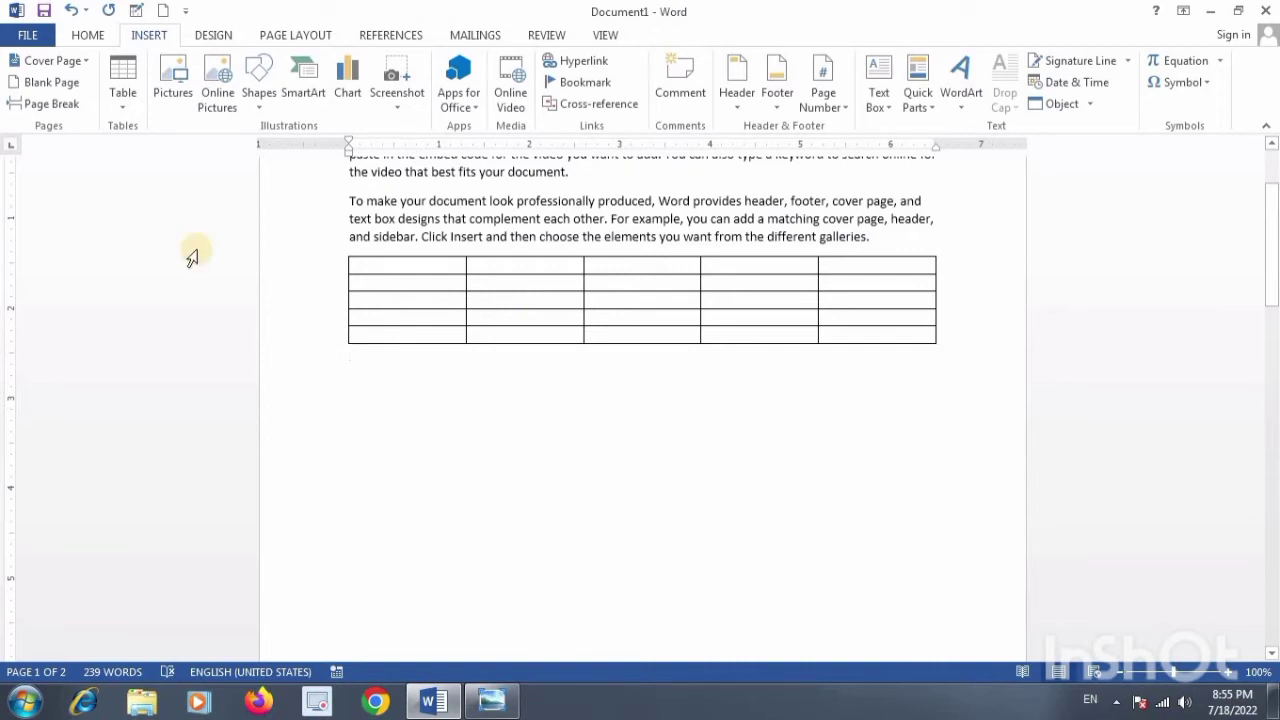
pyautogui.click(125, 110)
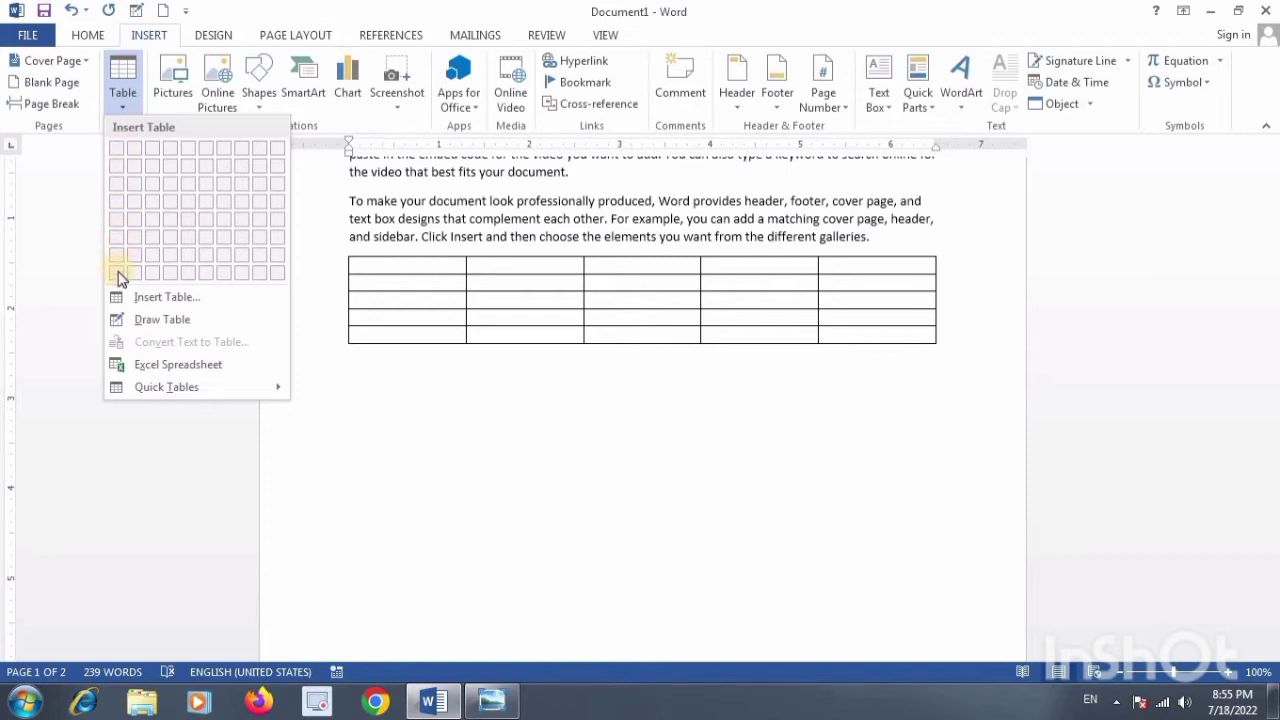
# Insert a 15-column, 15-row table with Fixed column width beneath the existing table
pyautogui.click(179, 298)
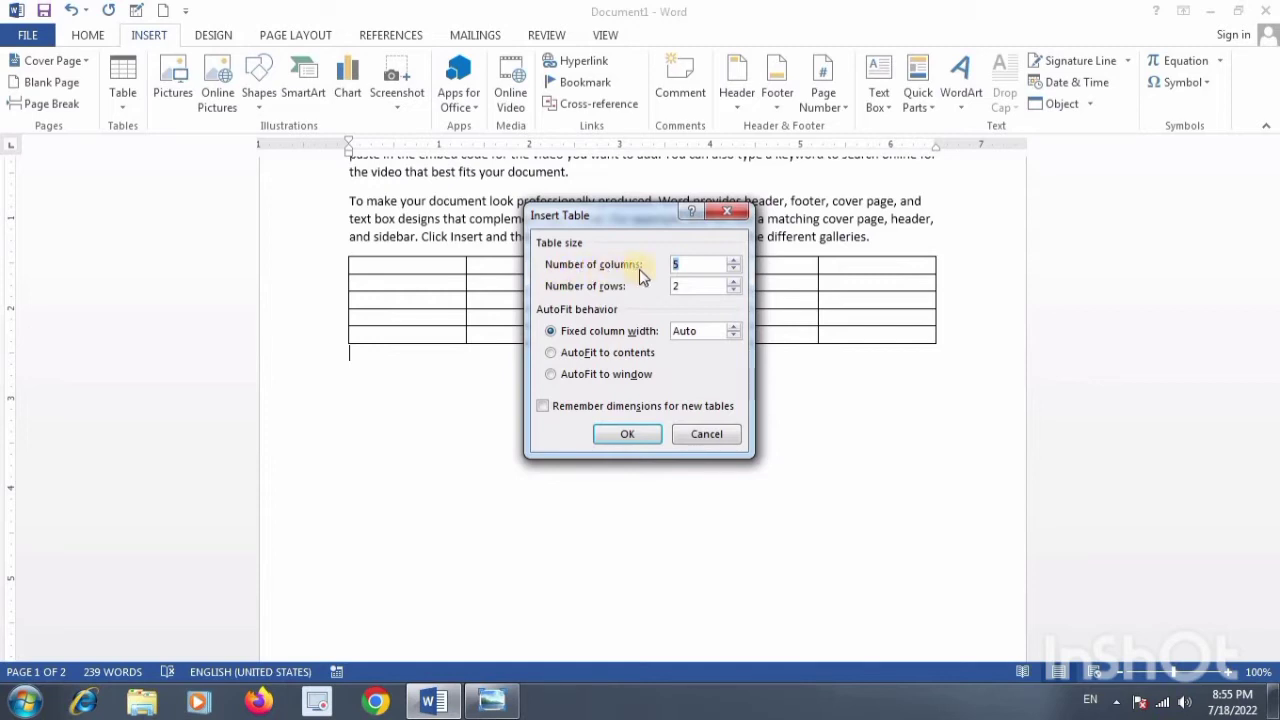
pyautogui.click(680, 264)
pyautogui.write('1')
pyautogui.click(675, 287)
pyautogui.write('1')
pyautogui.click(550, 353)
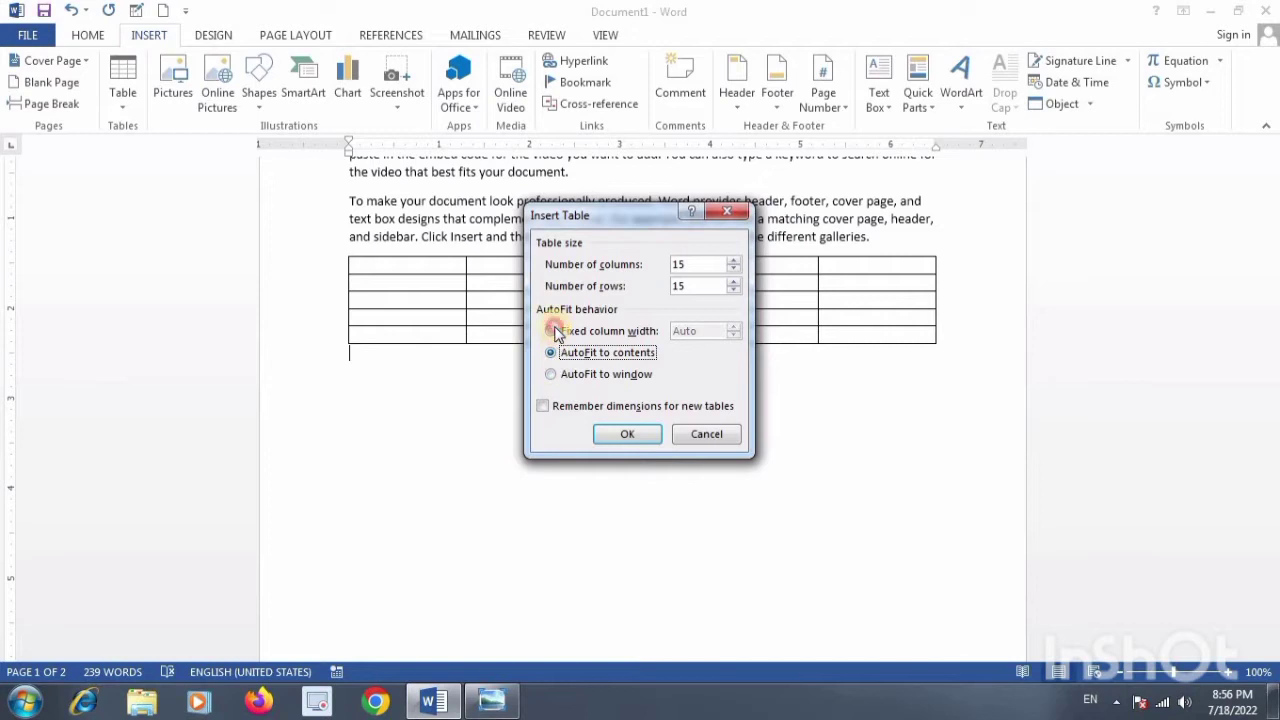
pyautogui.click(552, 331)
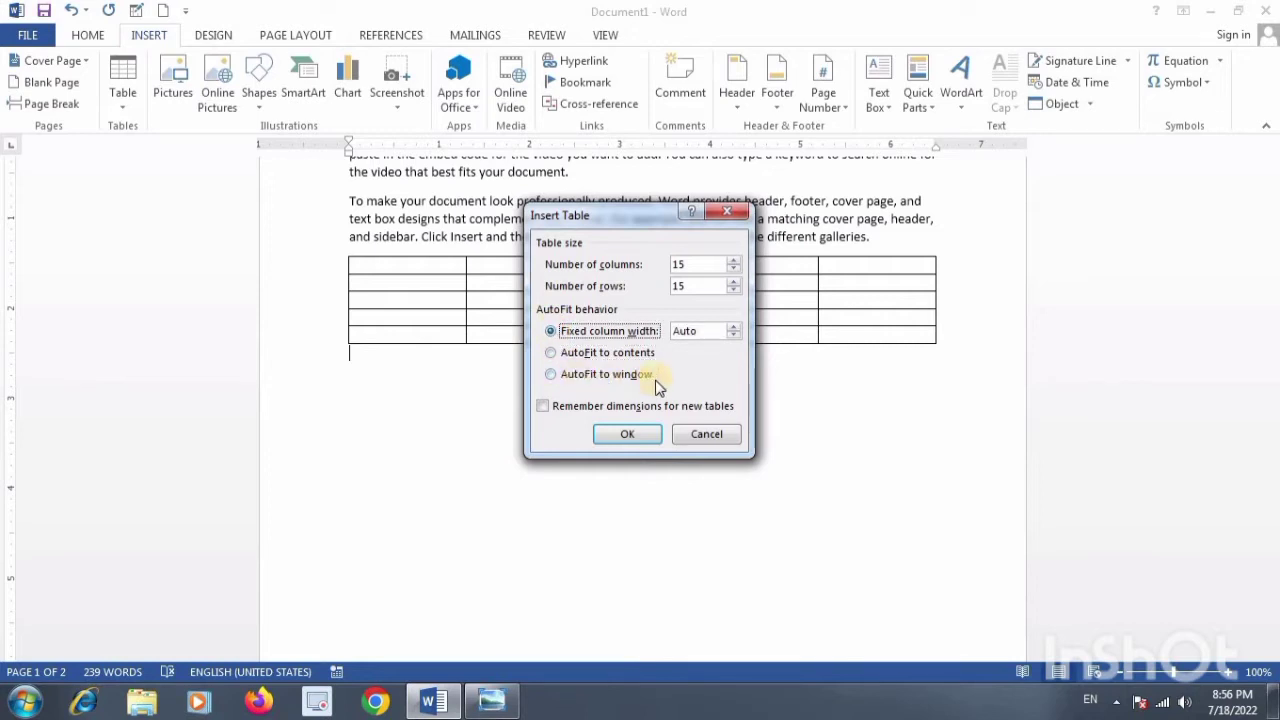
pyautogui.click(551, 375)
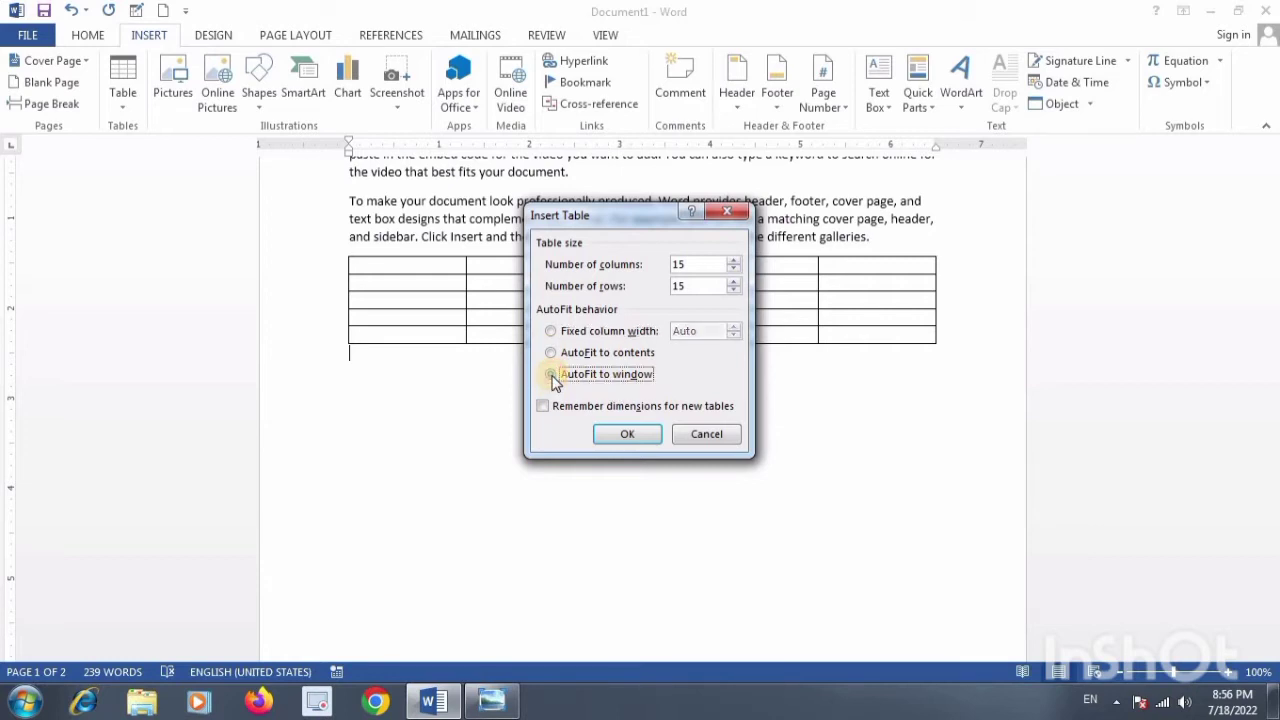
pyautogui.click(551, 331)
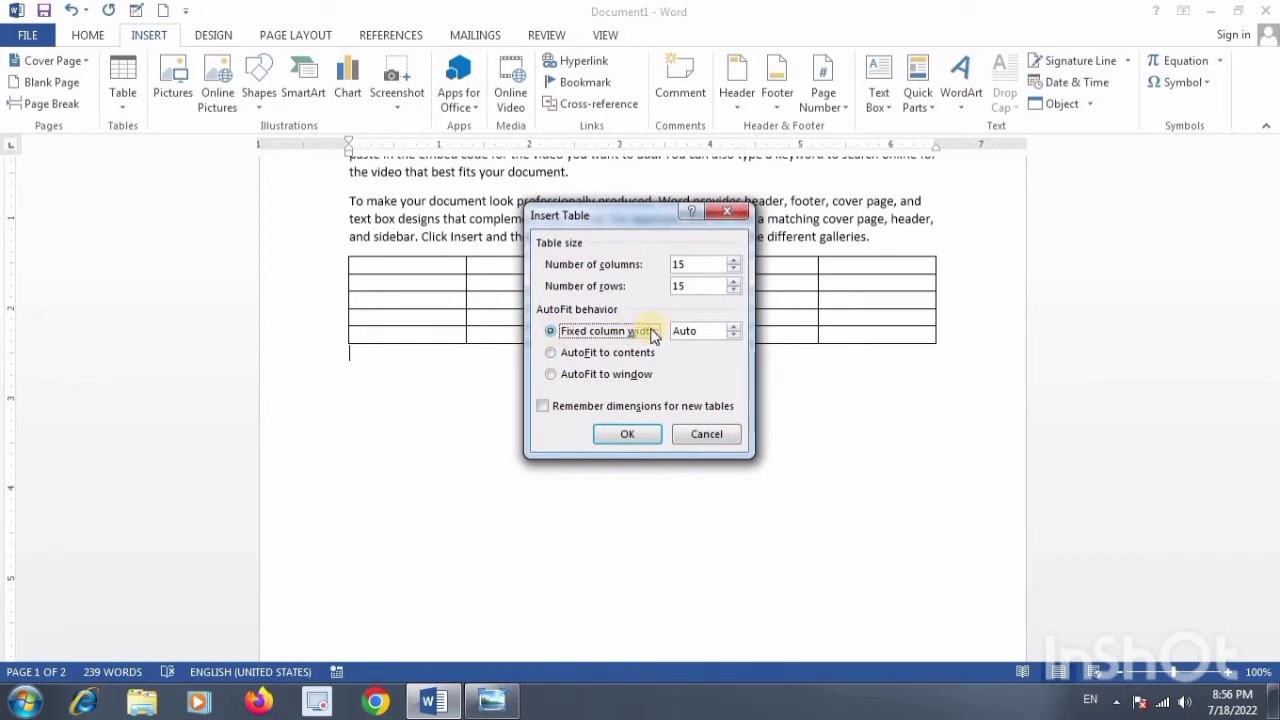
pyautogui.click(629, 435)
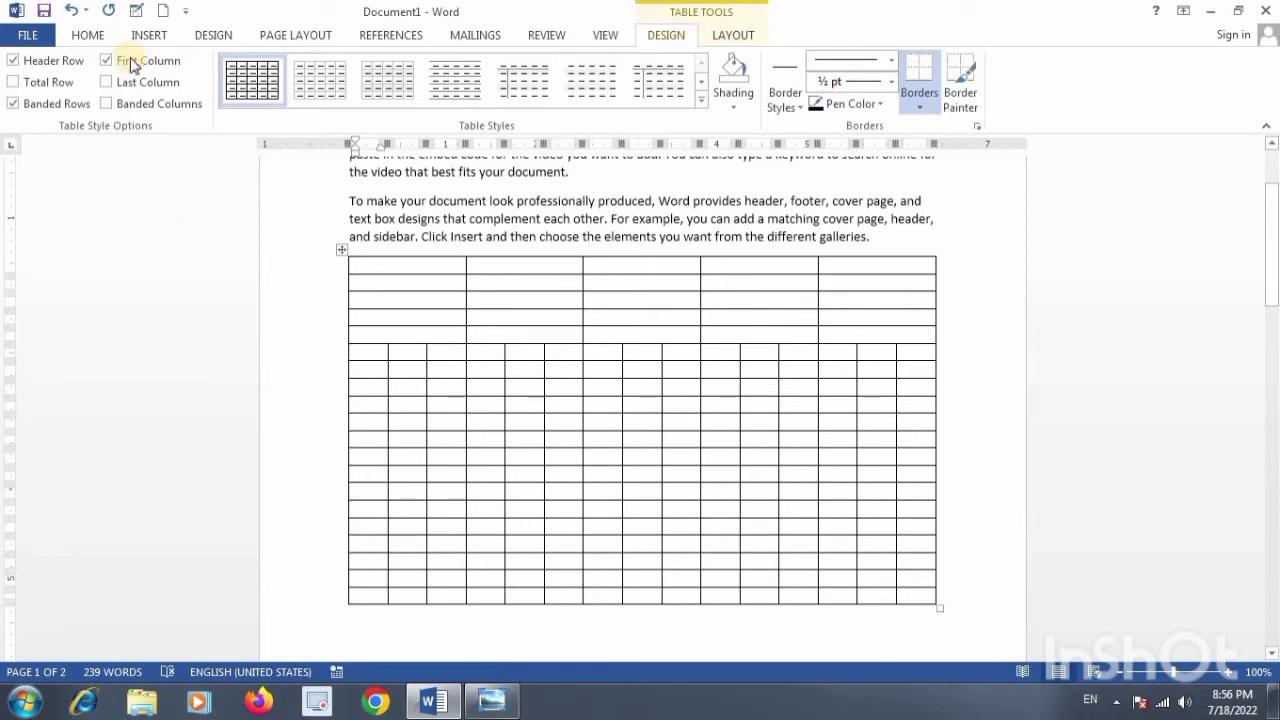
# With Draw Table, add two vertical lines and one horizontal line inside the upper table
pyautogui.click(157, 36)
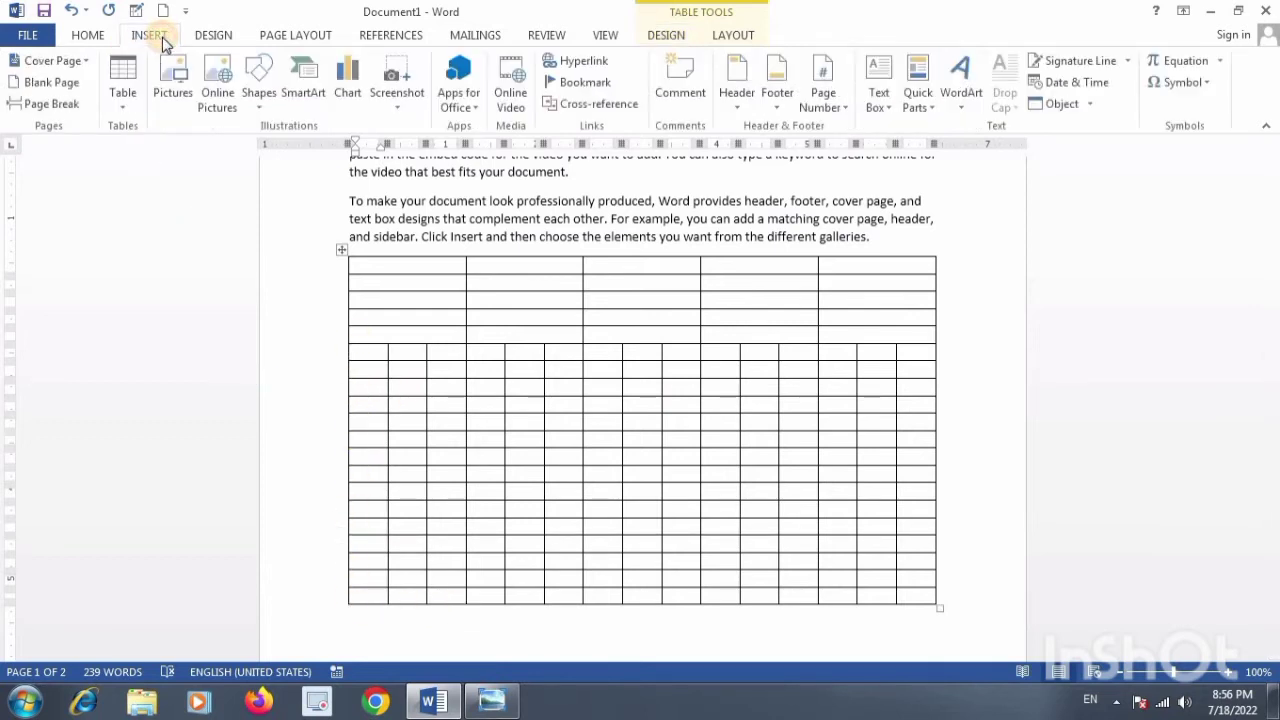
pyautogui.click(123, 108)
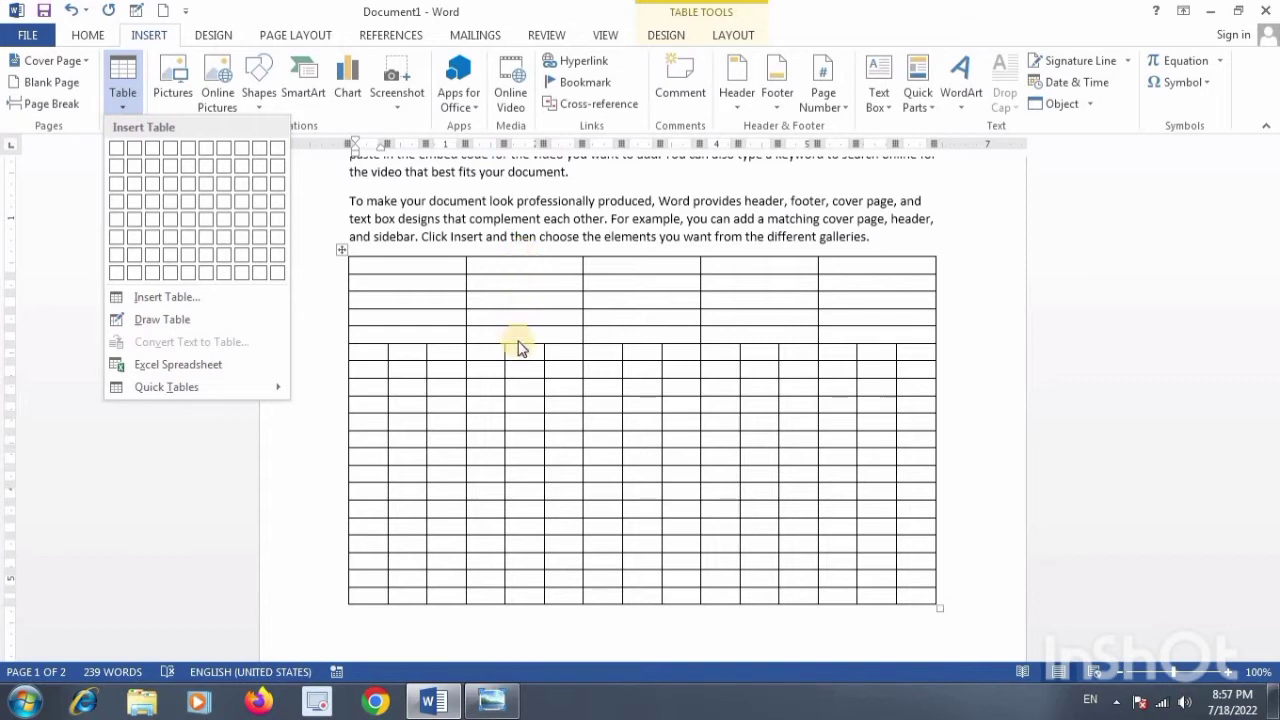
pyautogui.click(160, 322)
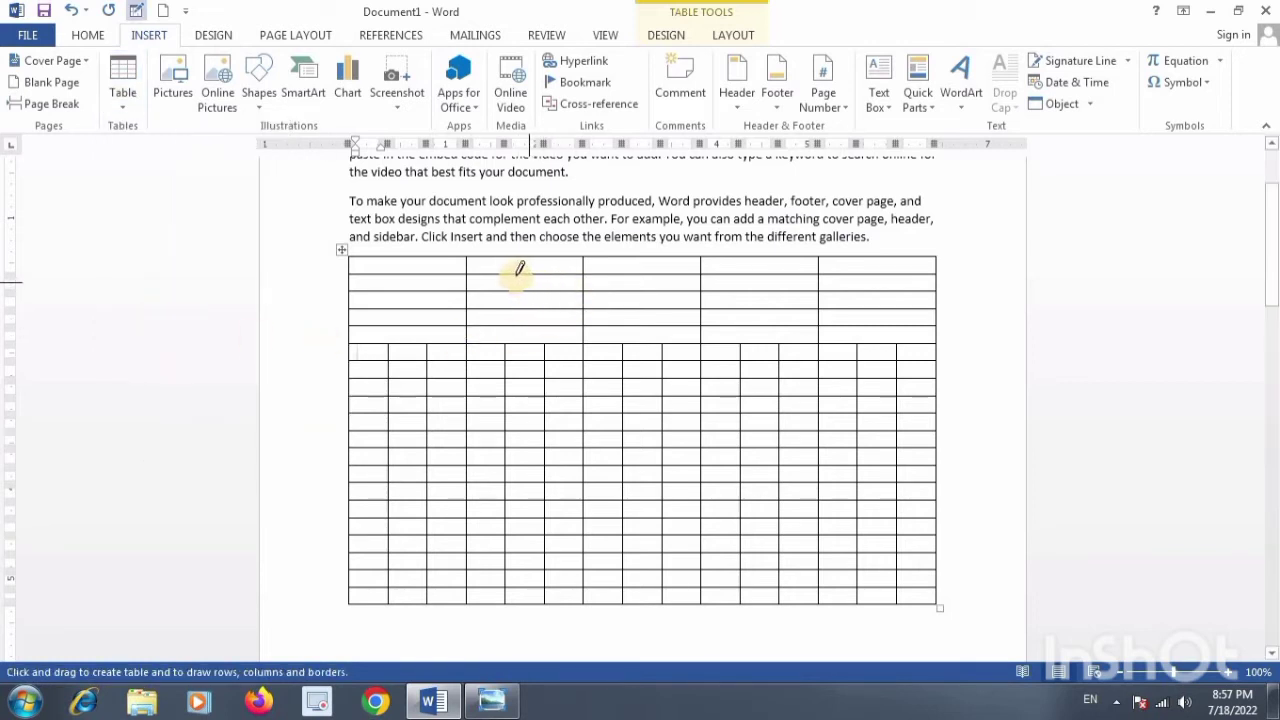
pyautogui.moveTo(498, 266); pyautogui.dragTo(521, 323)
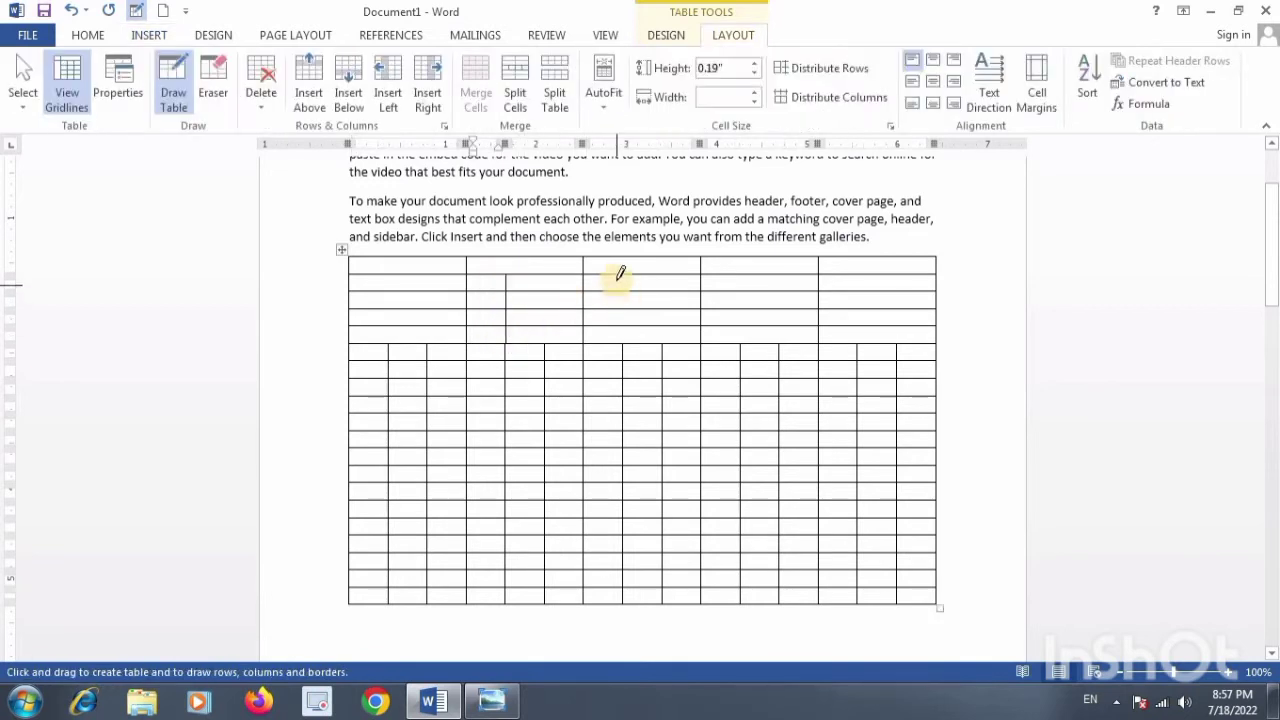
pyautogui.moveTo(620, 266); pyautogui.dragTo(620, 338)
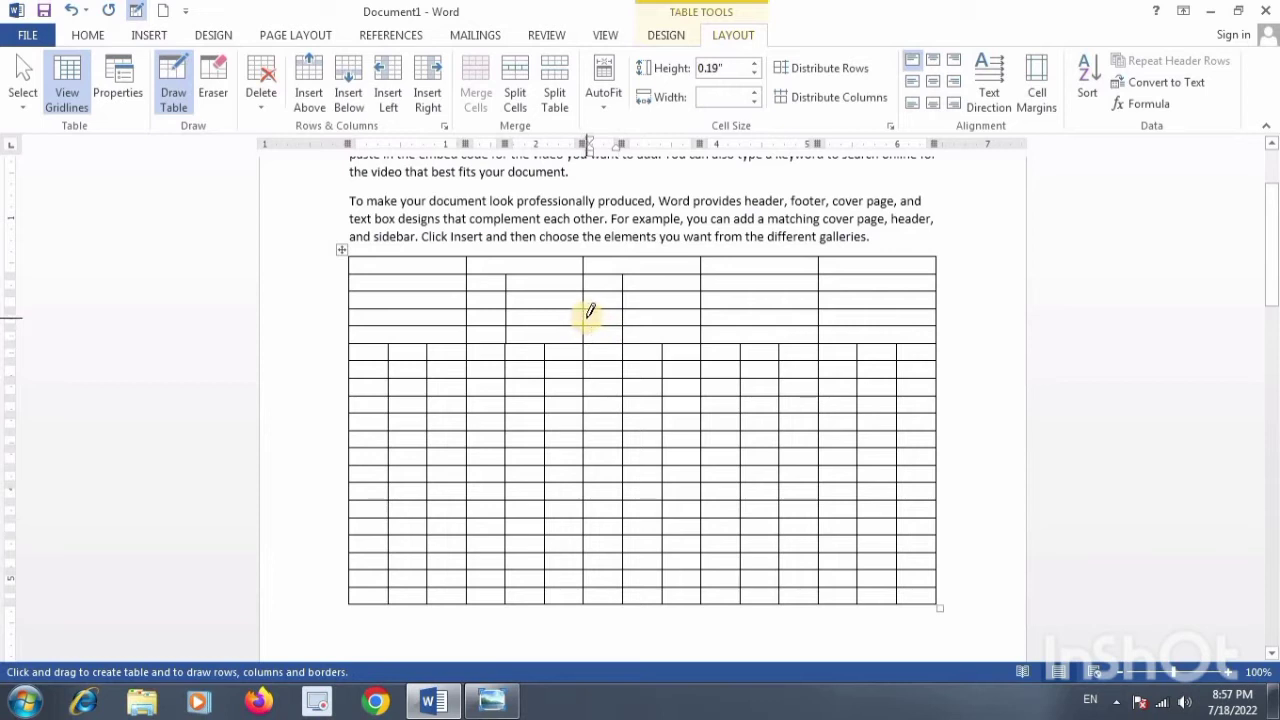
pyautogui.moveTo(588, 312)
pyautogui.mouseDown()
pyautogui.moveTo(658, 308)
pyautogui.moveTo(658, 345)
pyautogui.mouseUp()
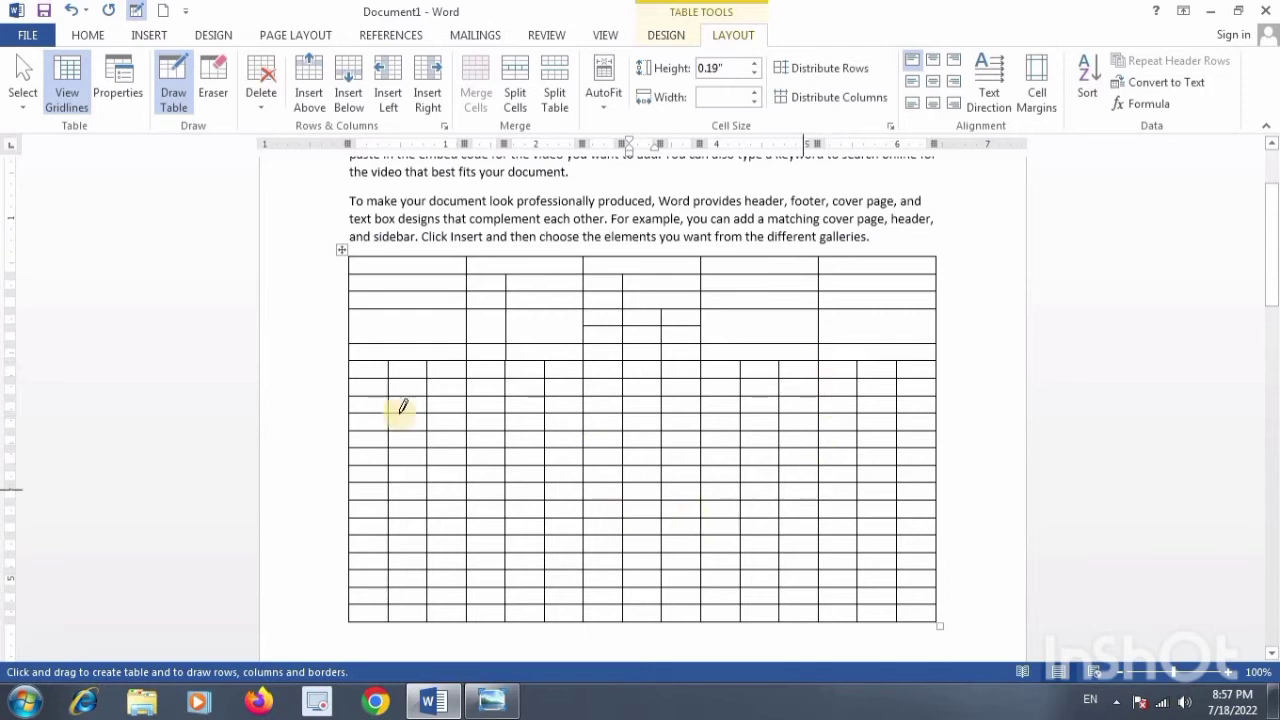
# Select both paragraphs above the tables and show the Table menu's Convert Text to Table option
pyautogui.click(147, 38)
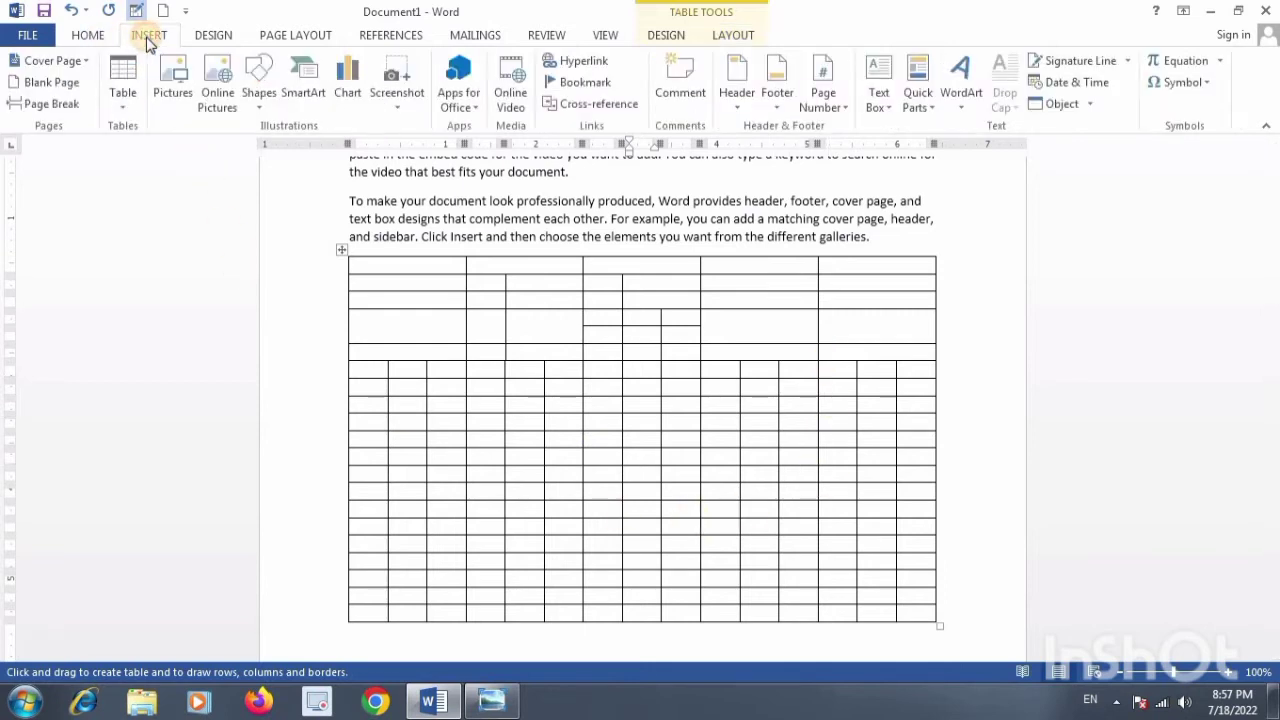
pyautogui.click(121, 105)
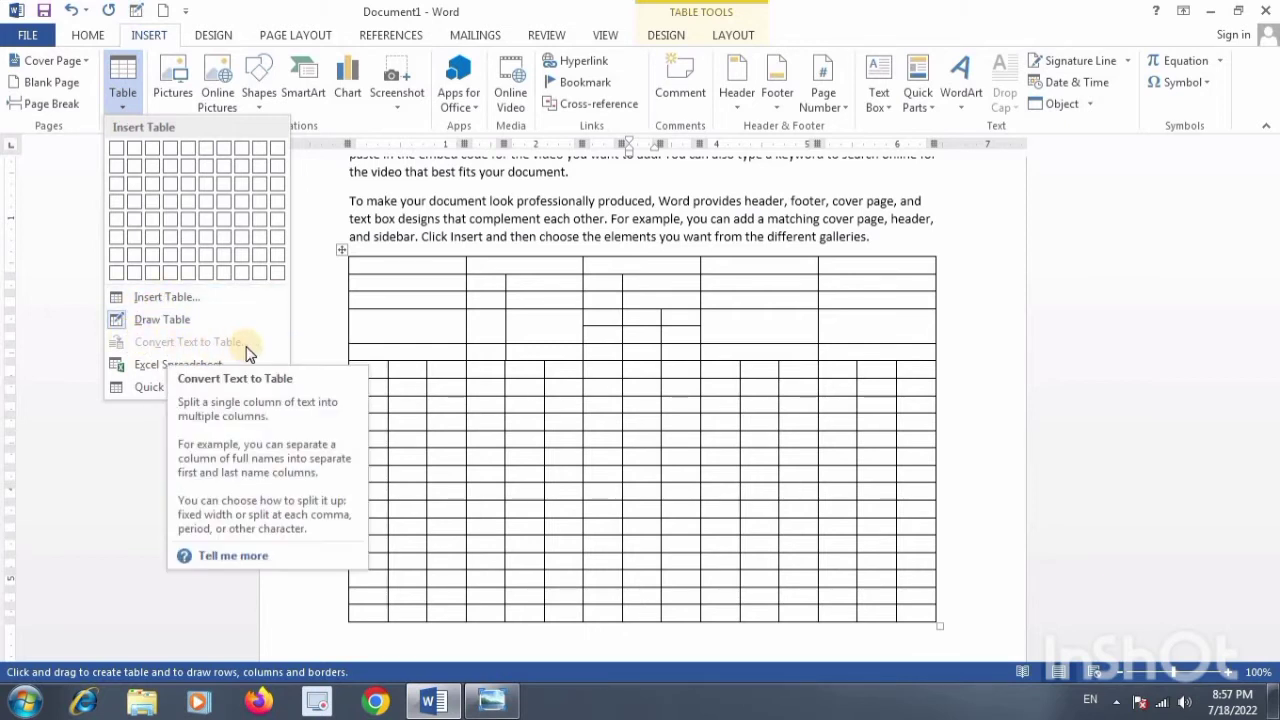
pyautogui.click(626, 412)
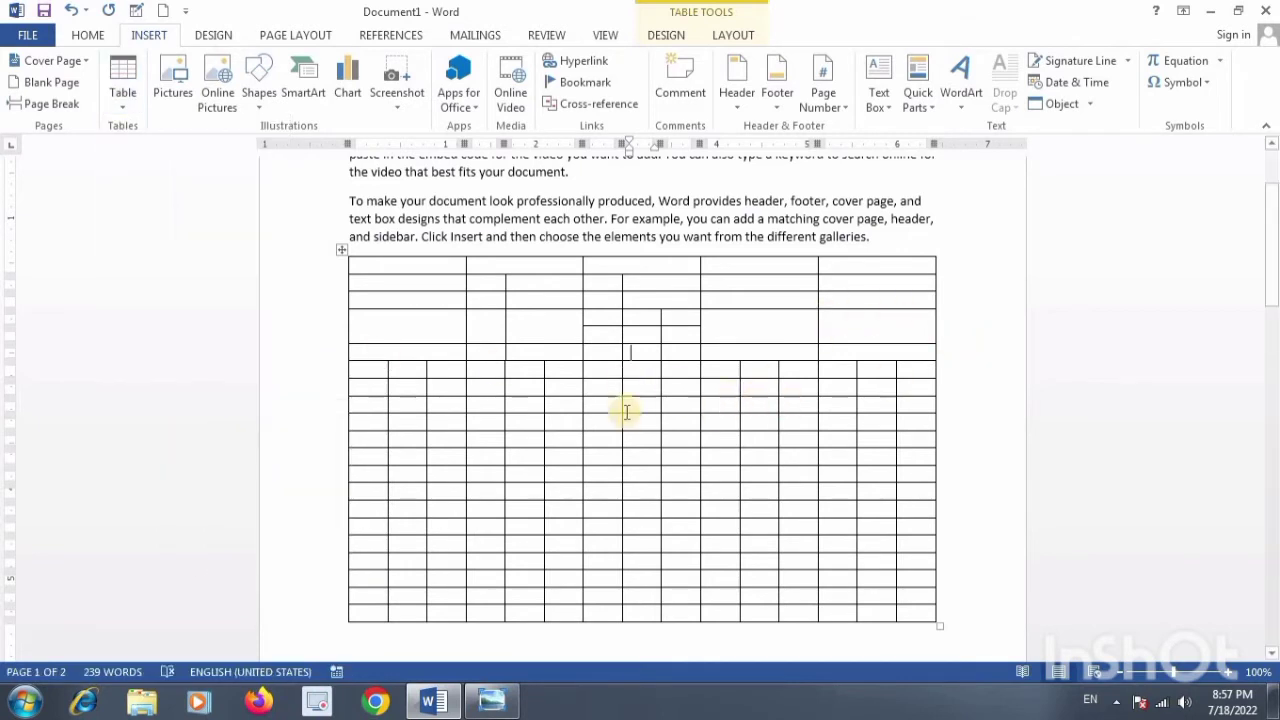
pyautogui.scroll(3, 620, 410)
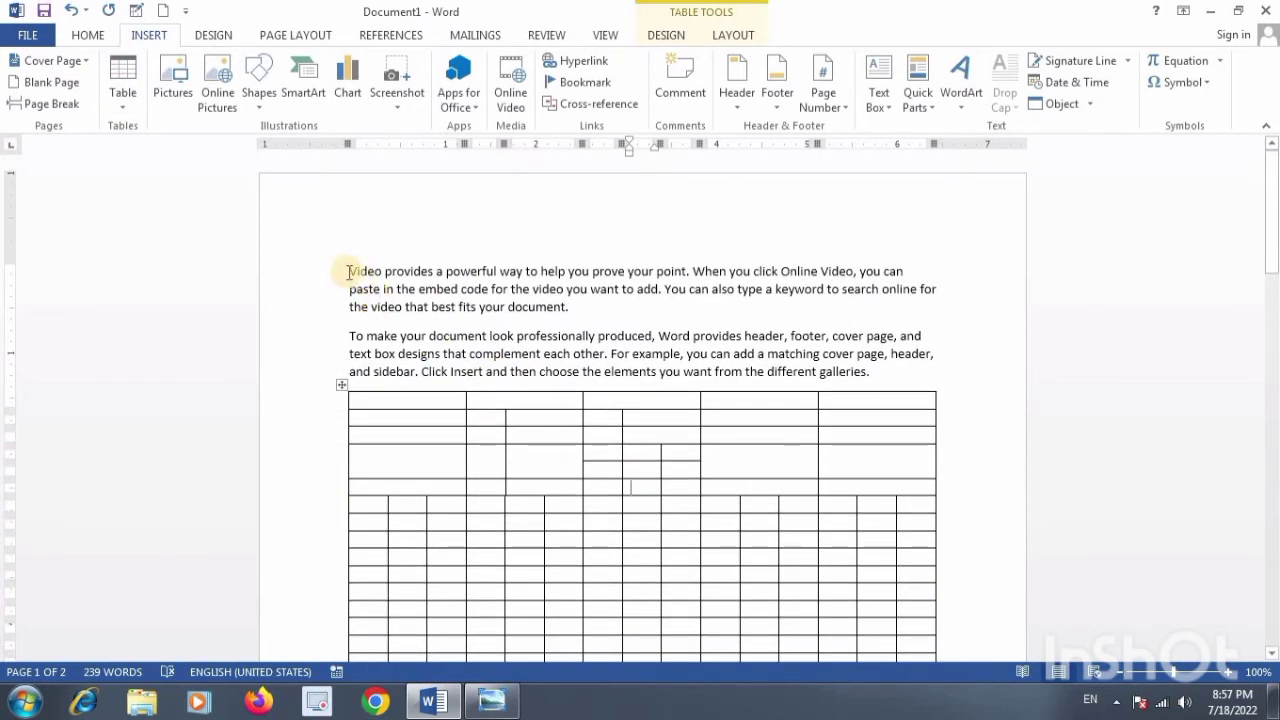
pyautogui.moveTo(349, 272); pyautogui.dragTo(568, 307)
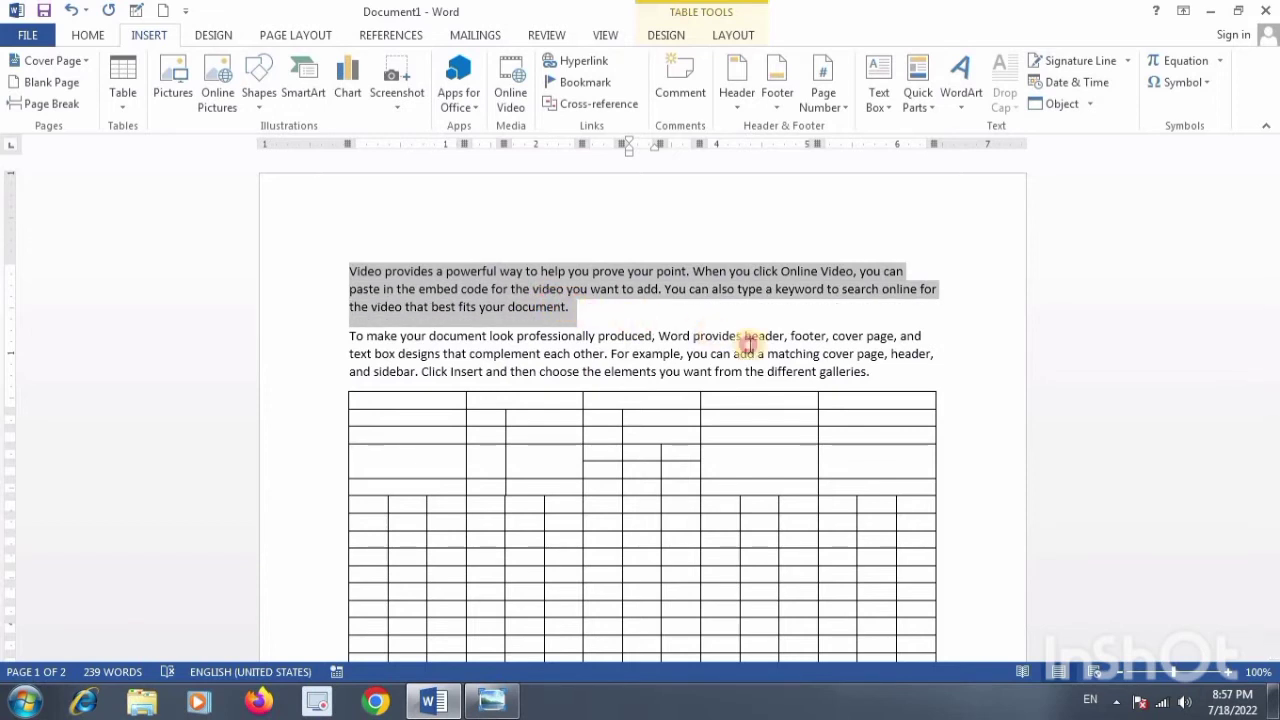
pyautogui.moveTo(568, 307); pyautogui.dragTo(870, 372)
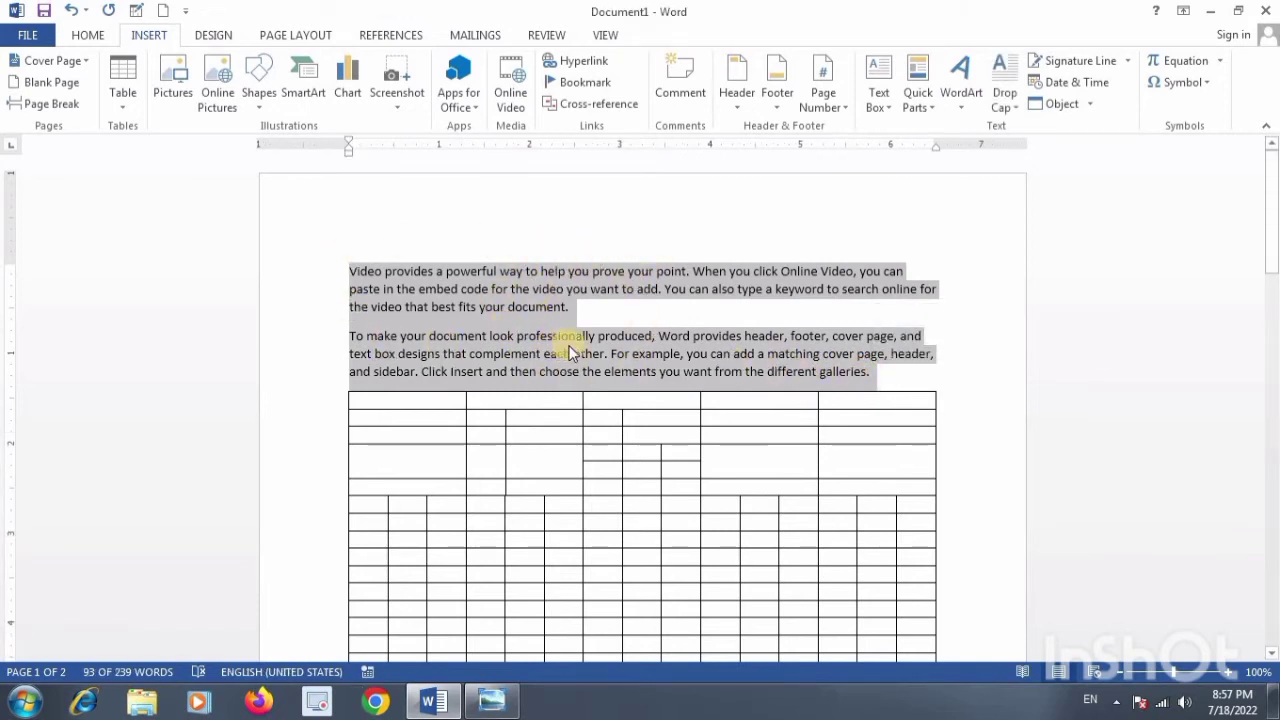
pyautogui.click(121, 110)
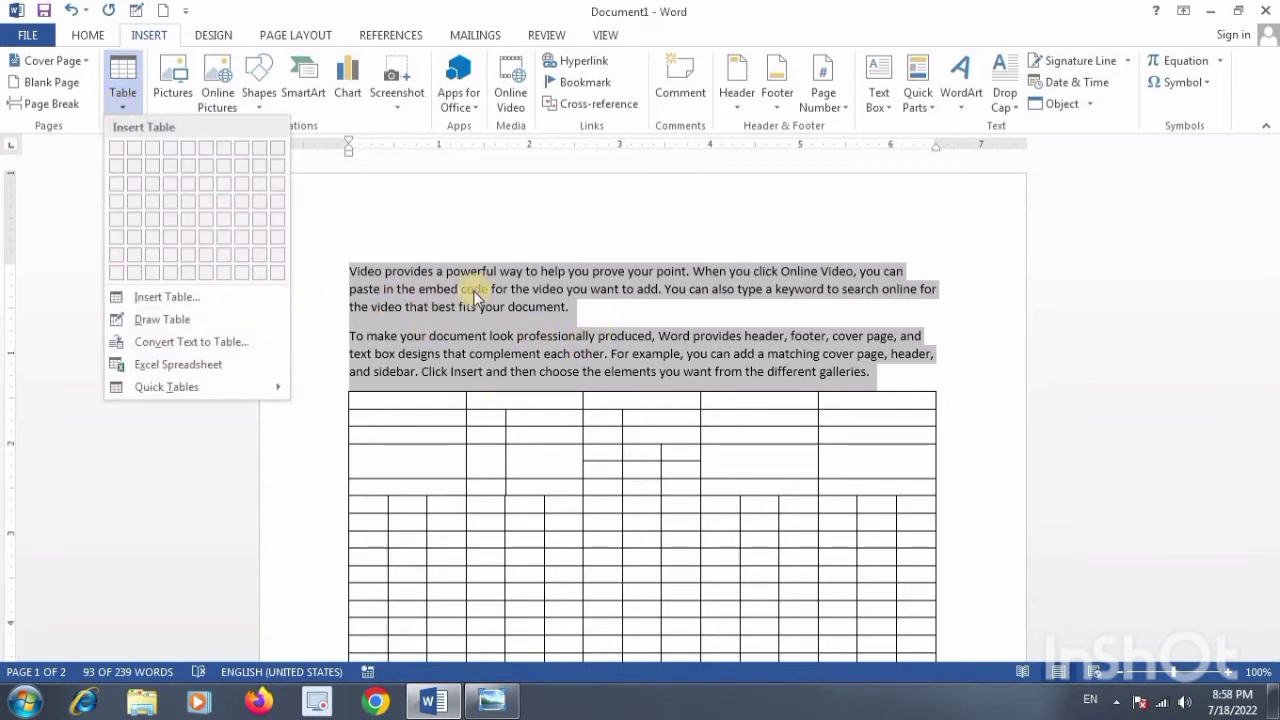
pyautogui.click(588, 313)
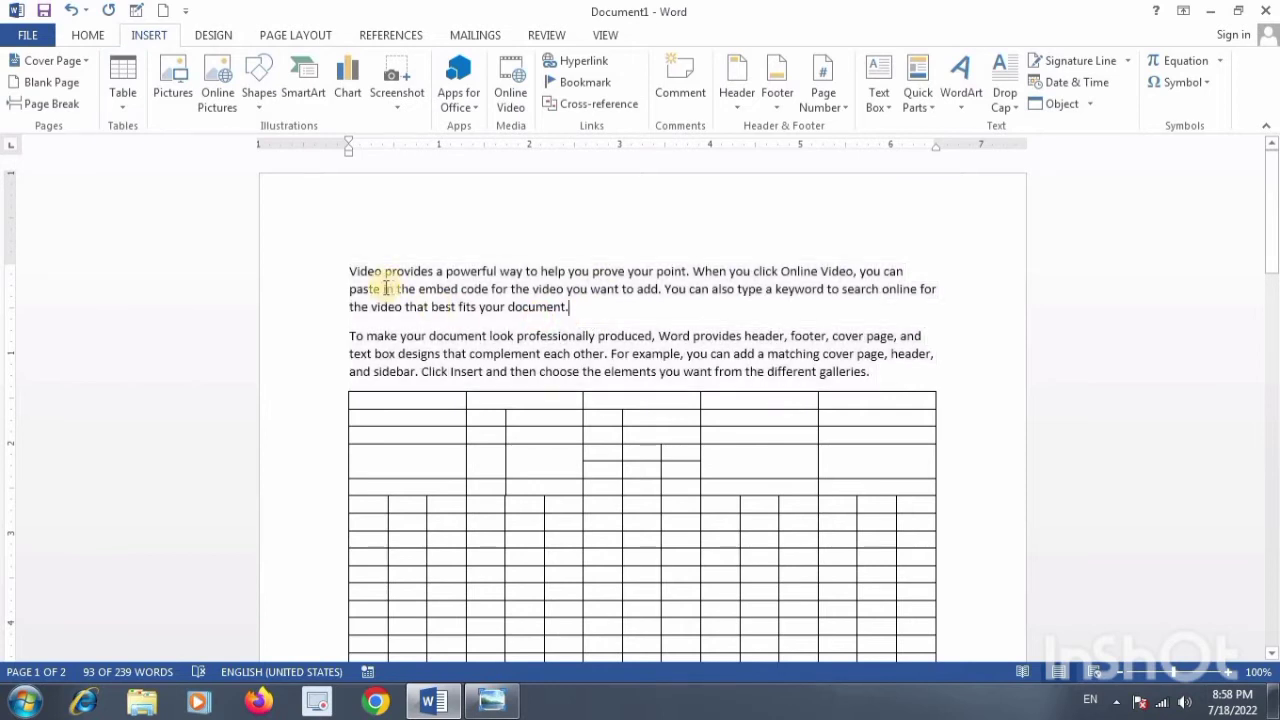
pyautogui.moveTo(350, 270); pyautogui.dragTo(872, 372)
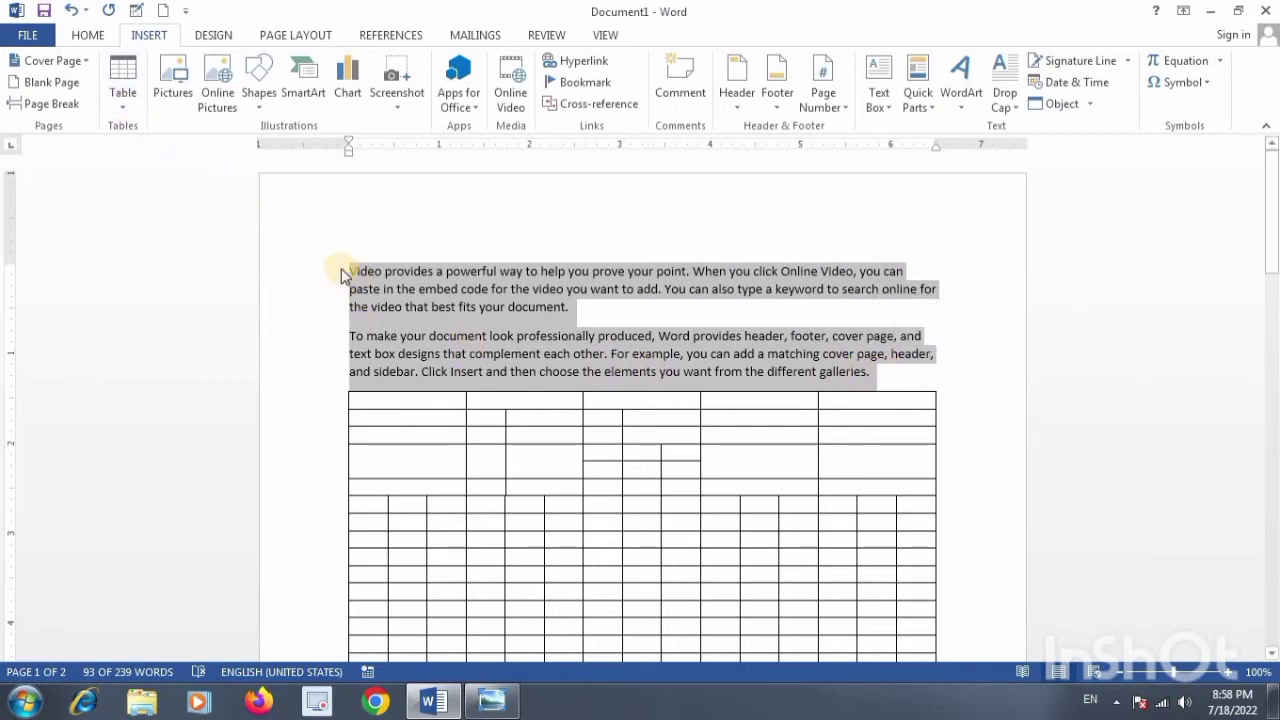
pyautogui.click(125, 107)
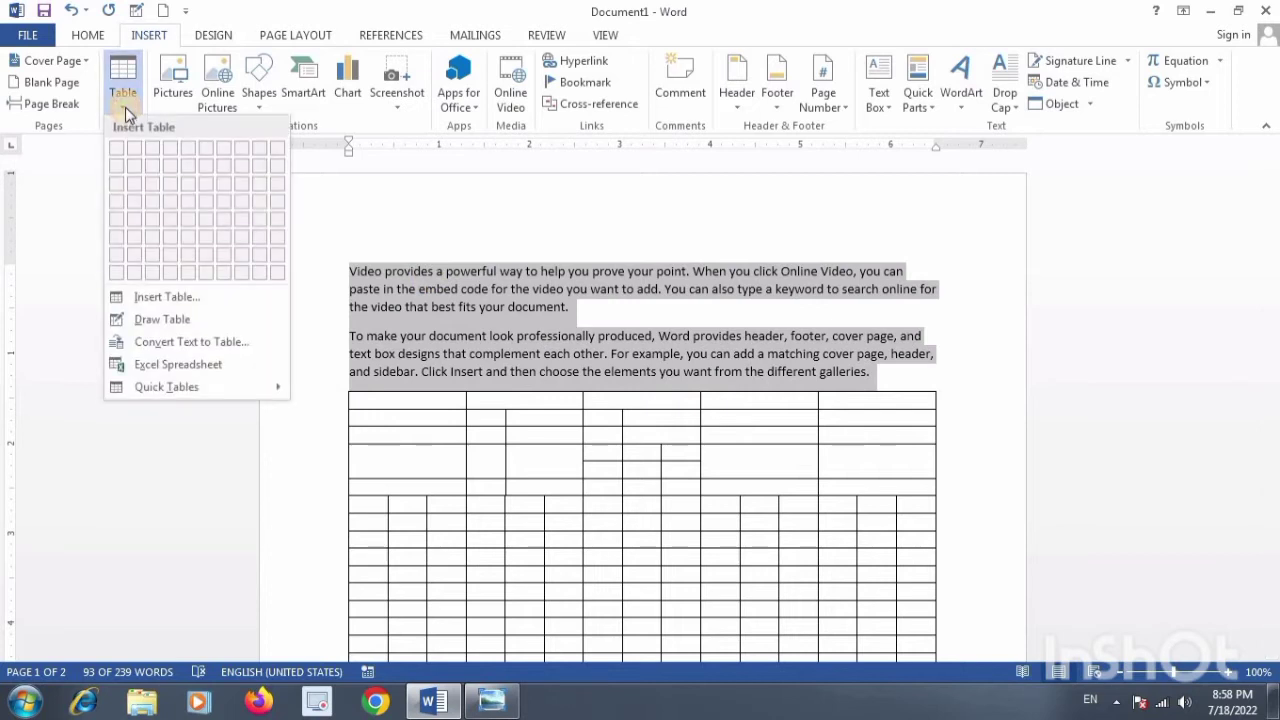
# Convert the two paragraphs into a one-column, two-row table, separating text at paragraphs
pyautogui.click(152, 346)
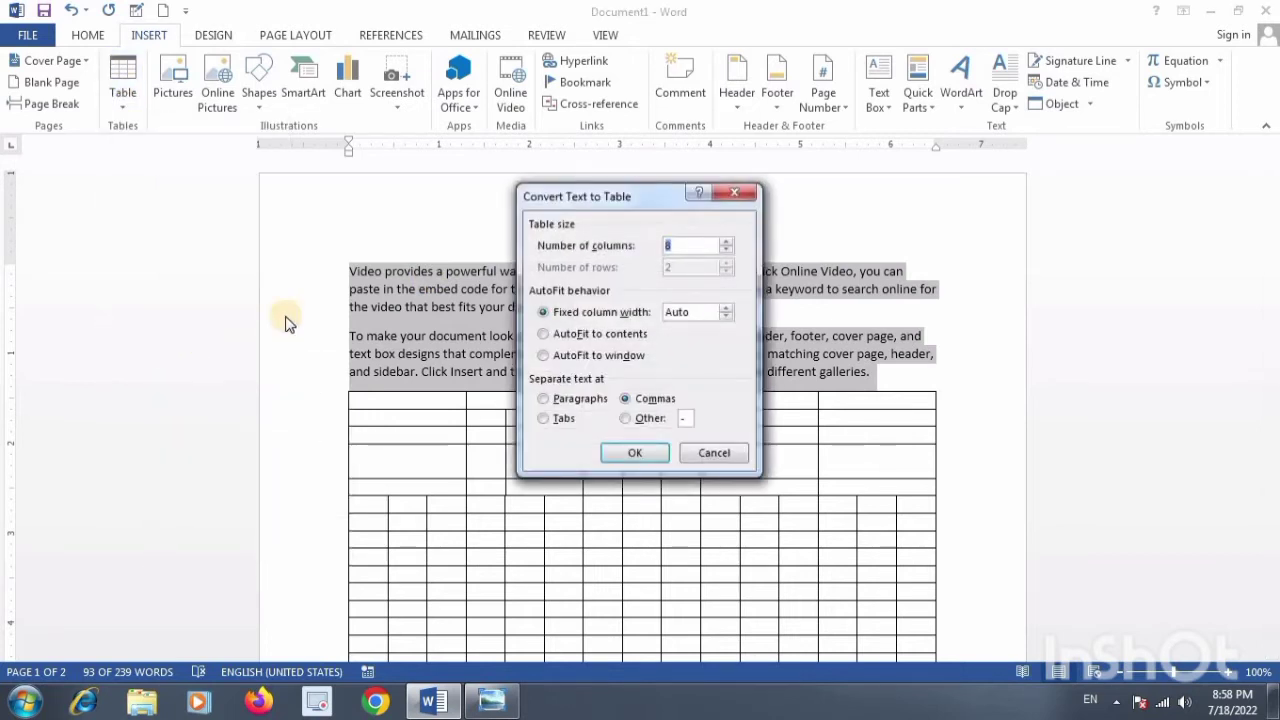
pyautogui.moveTo(597, 200); pyautogui.dragTo(967, 187)
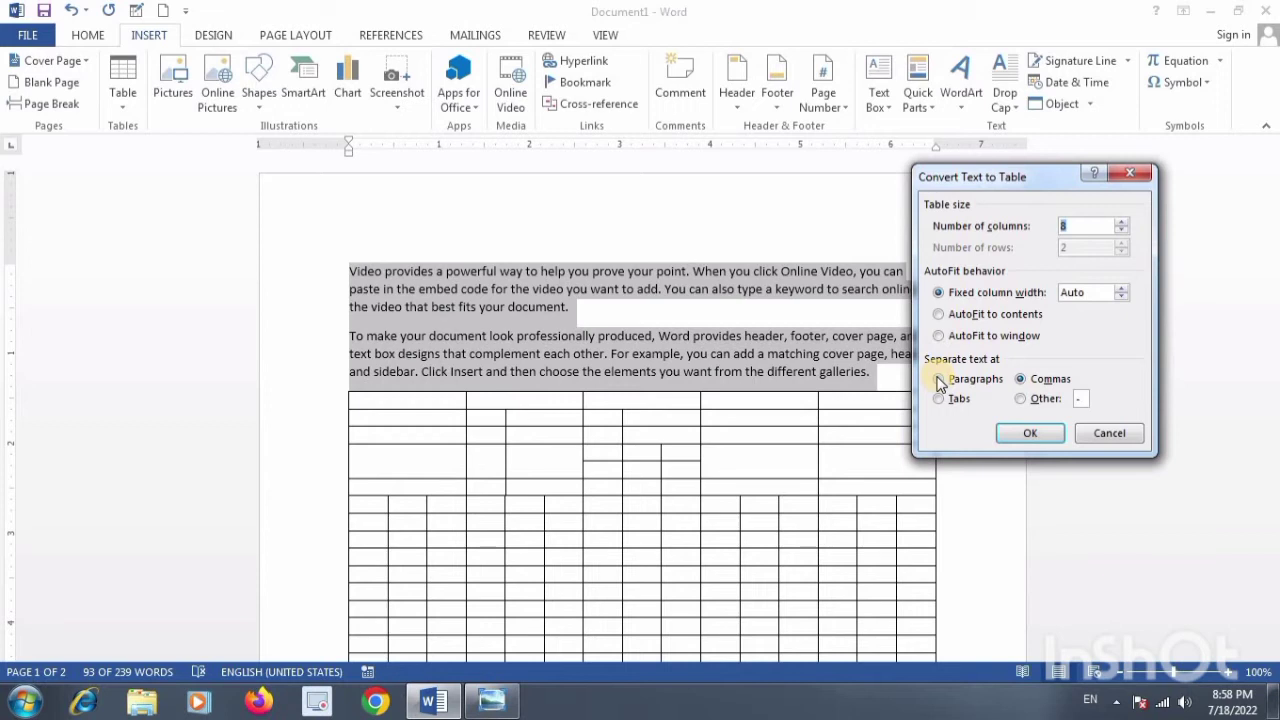
pyautogui.click(939, 380)
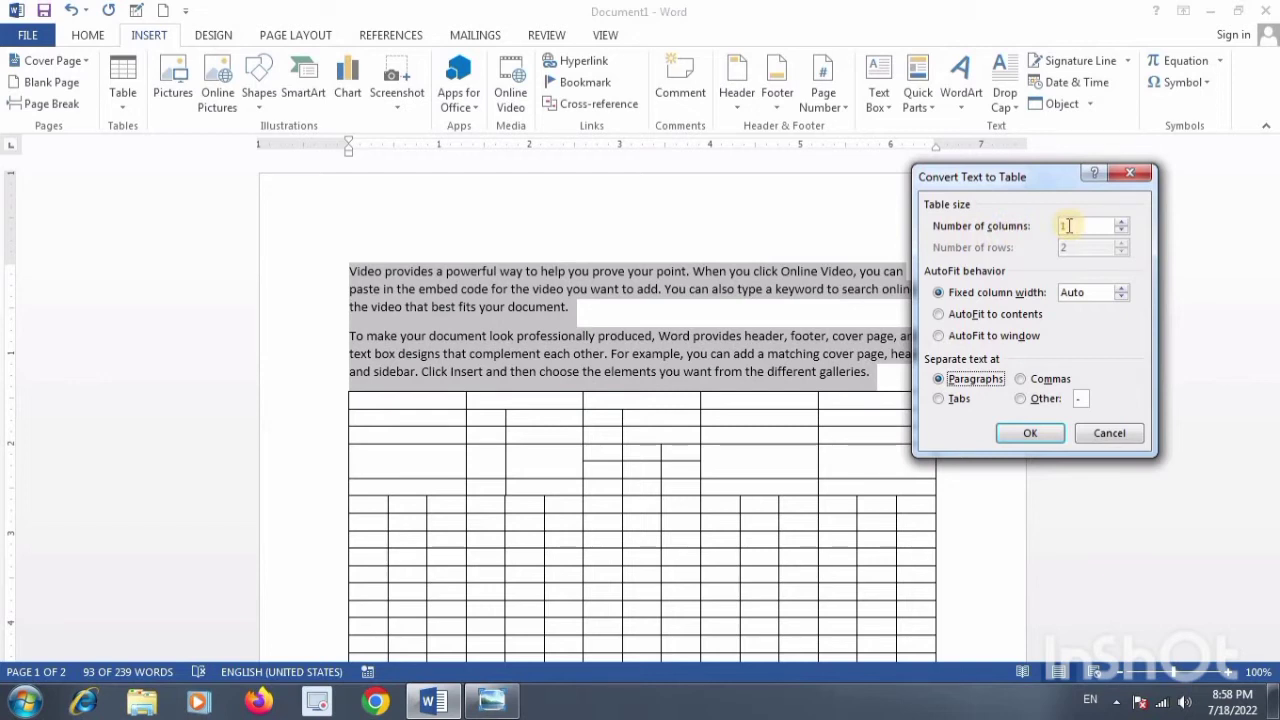
pyautogui.click(1030, 437)
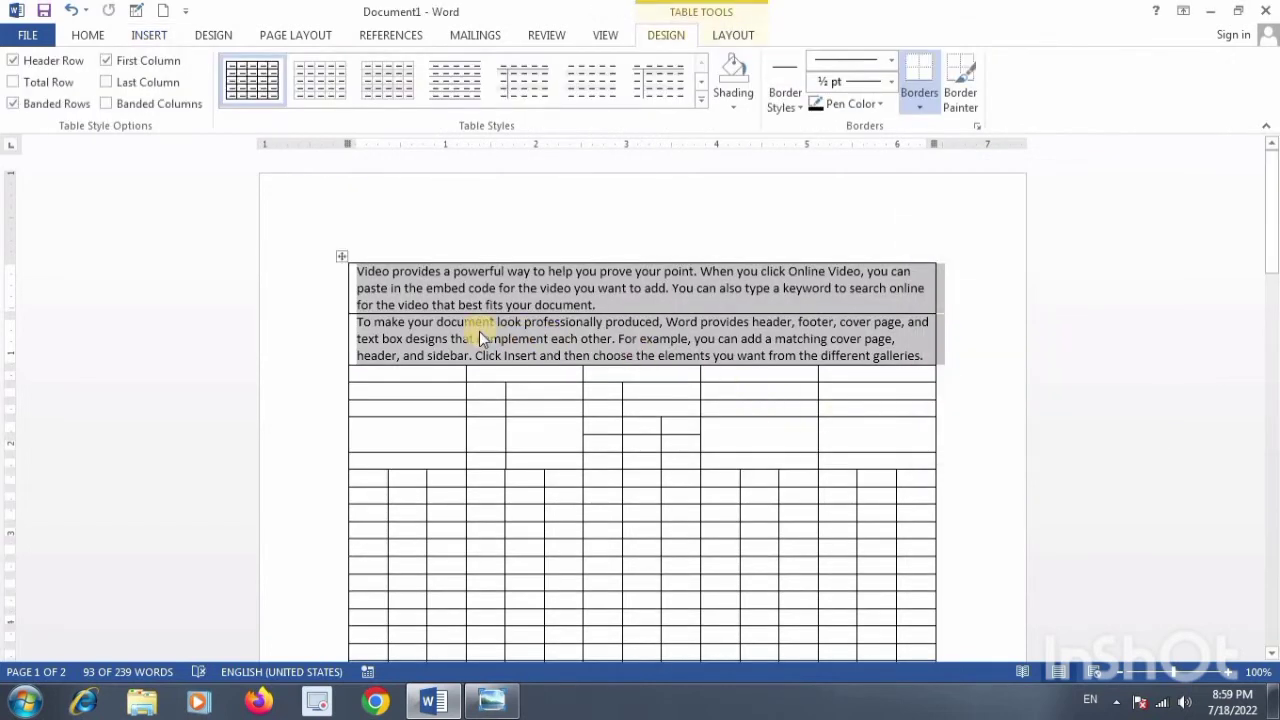
pyautogui.click(501, 288)
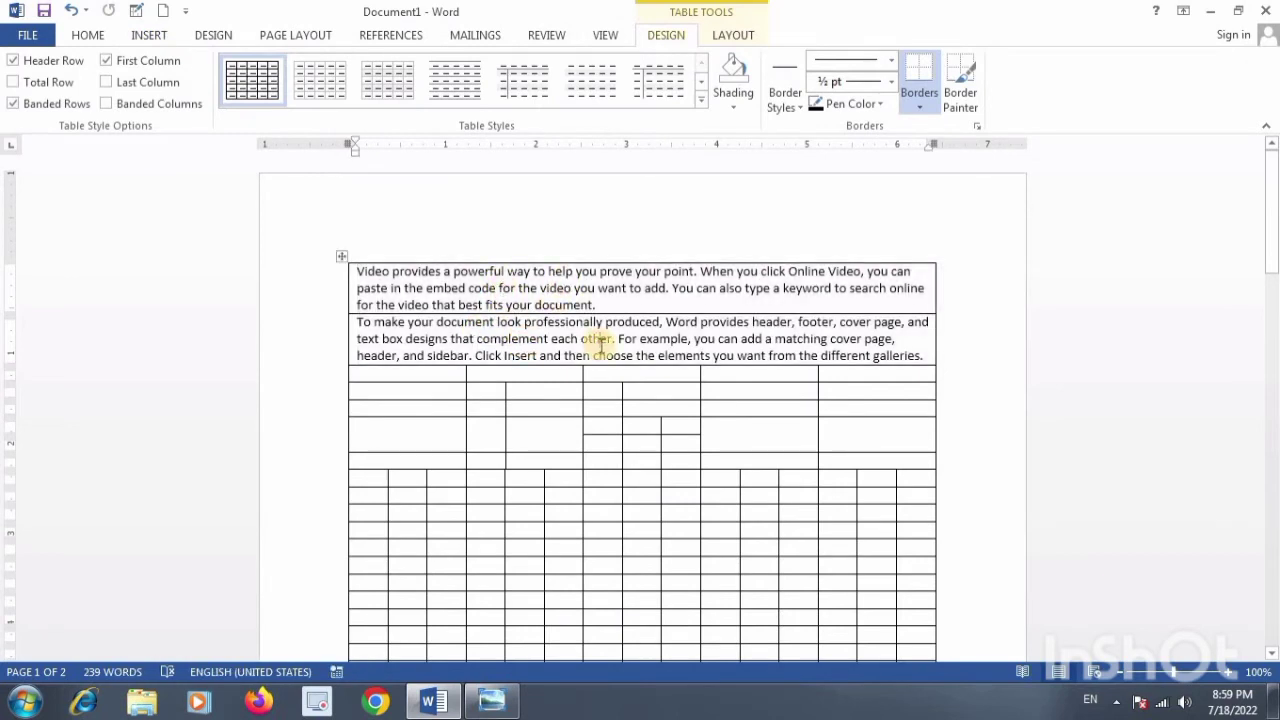
pyautogui.scroll(-10, 600, 343)
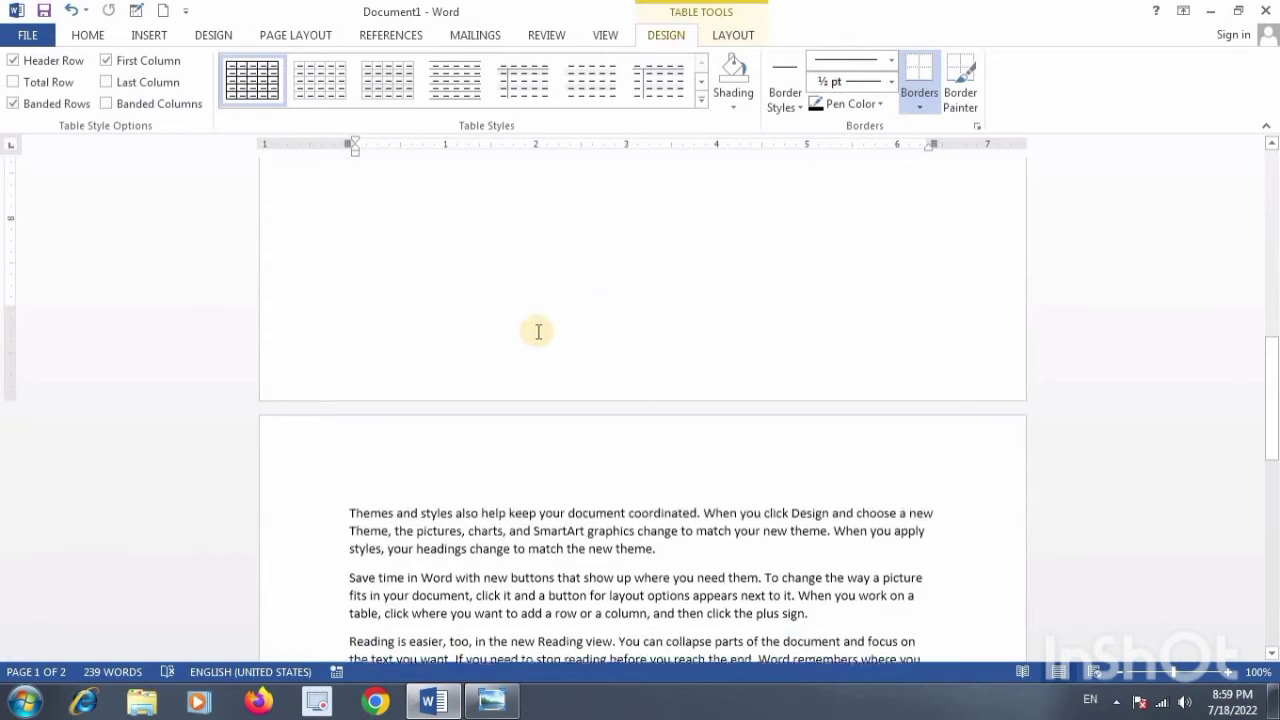
# Add a new line of four tab-separated names below the large table and select it
pyautogui.scroll(3, 344, 318)
pyautogui.scroll(5, 352, 335)
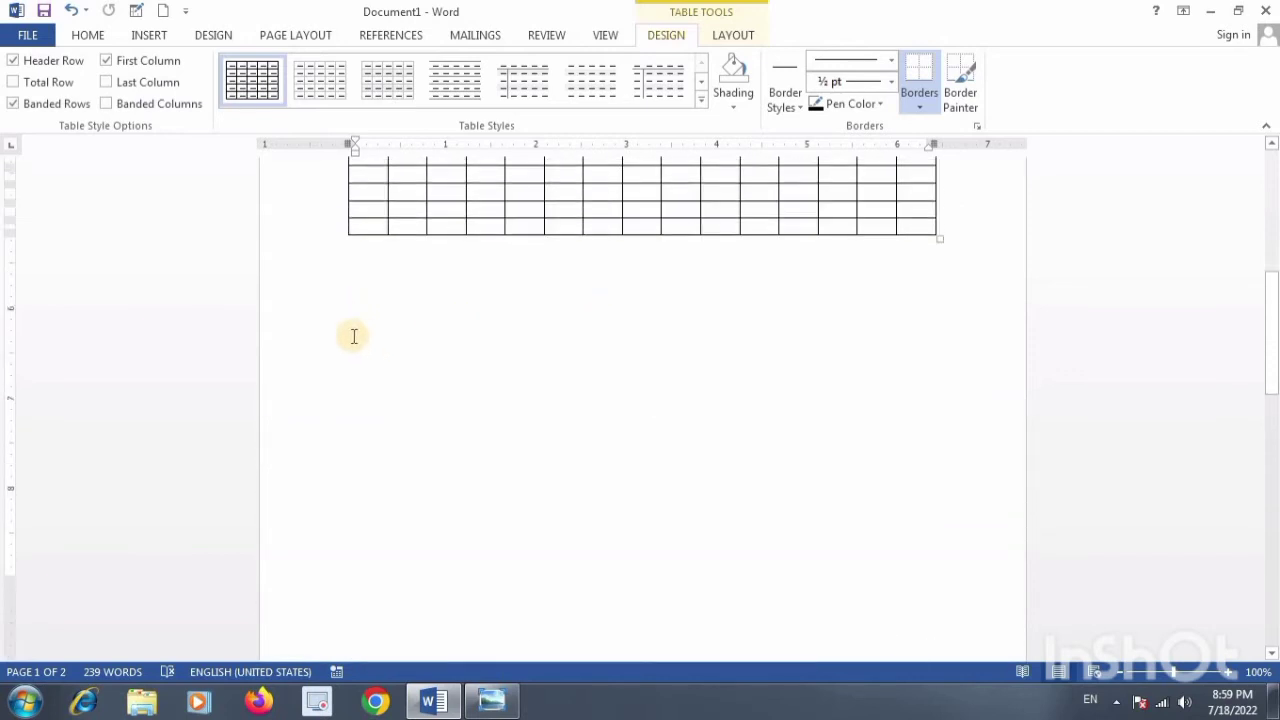
pyautogui.click(352, 335)
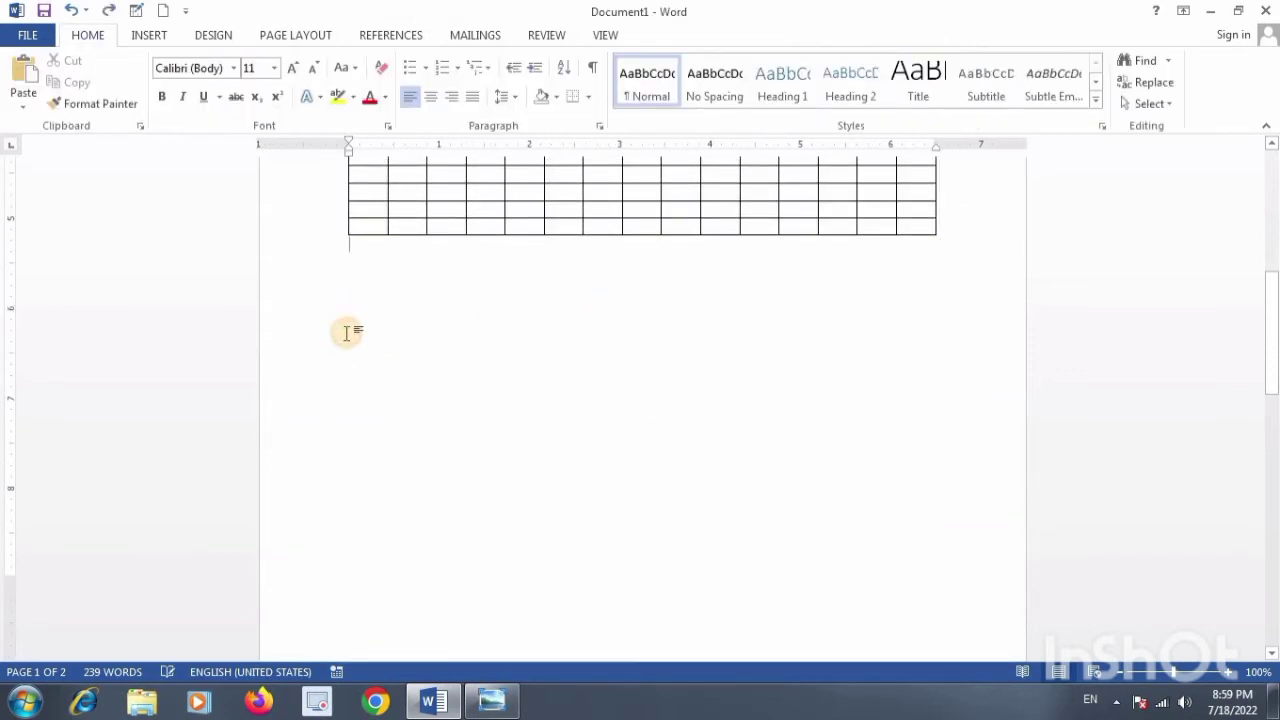
pyautogui.doubleClick(346, 333)
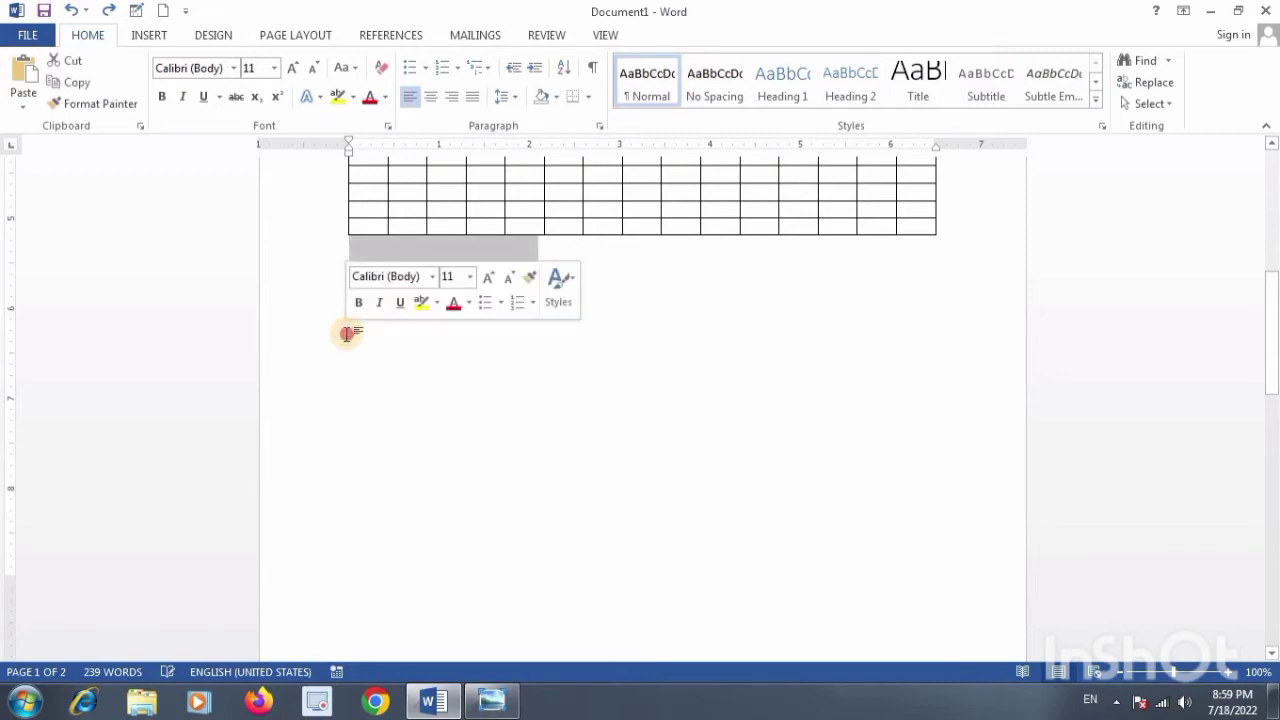
pyautogui.click(346, 333)
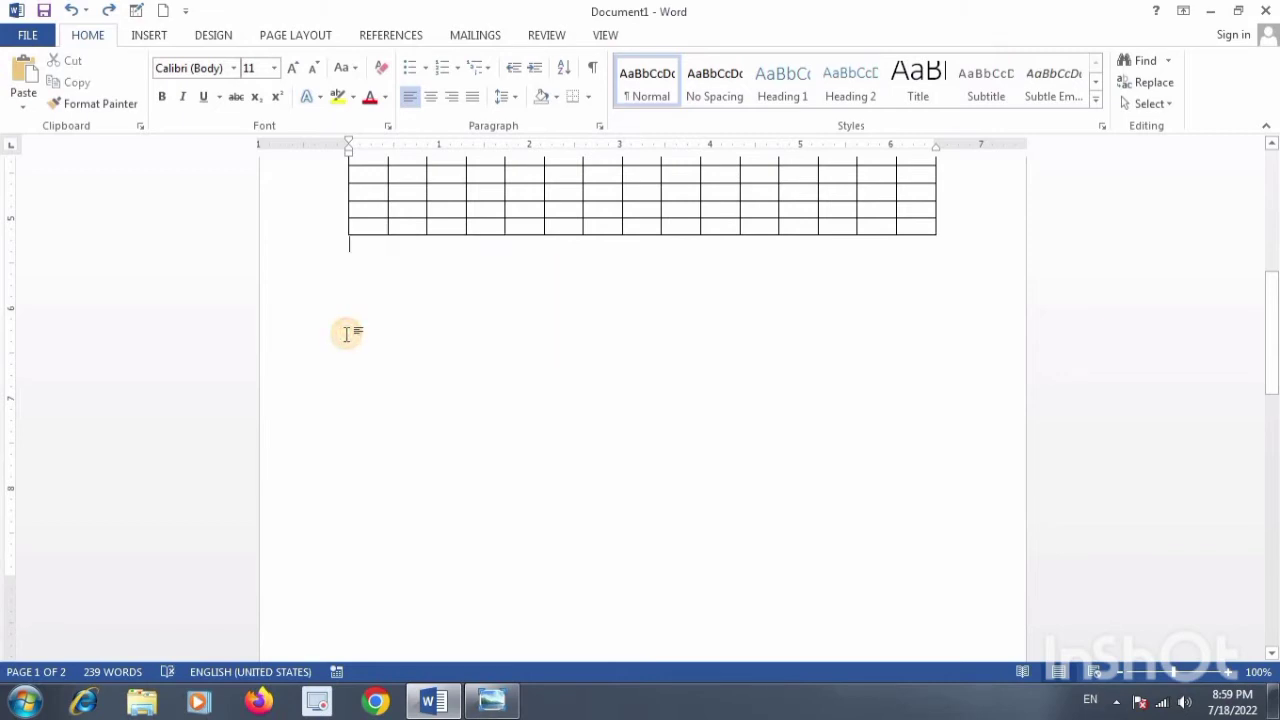
pyautogui.press('Return')
pyautogui.write('Kamal  kailash  ram    mohan')
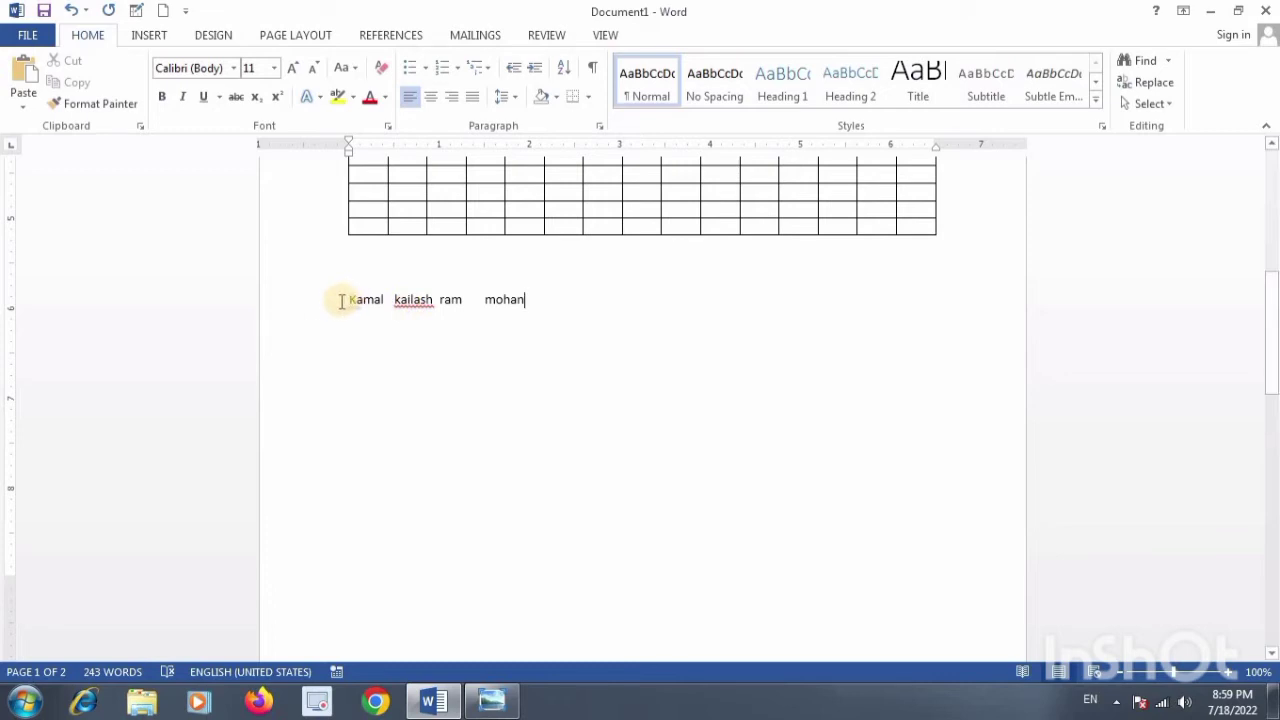
pyautogui.moveTo(342, 300); pyautogui.dragTo(508, 299)
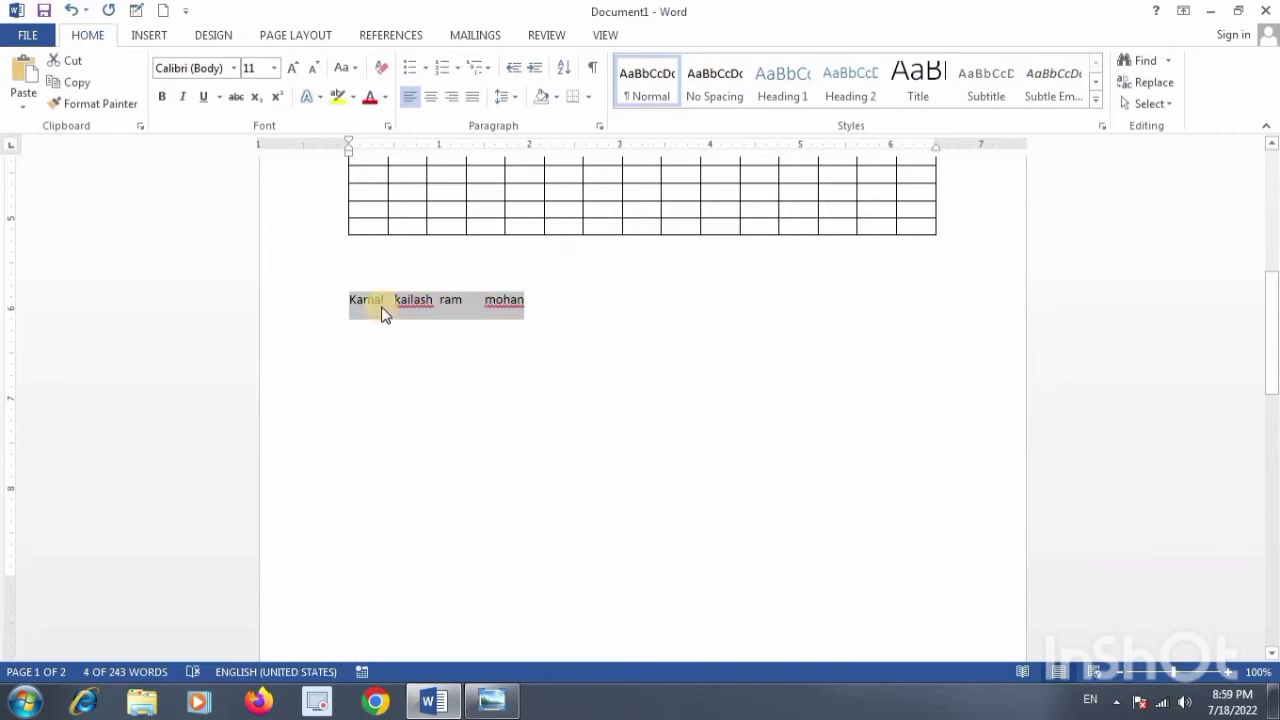
pyautogui.click(143, 36)
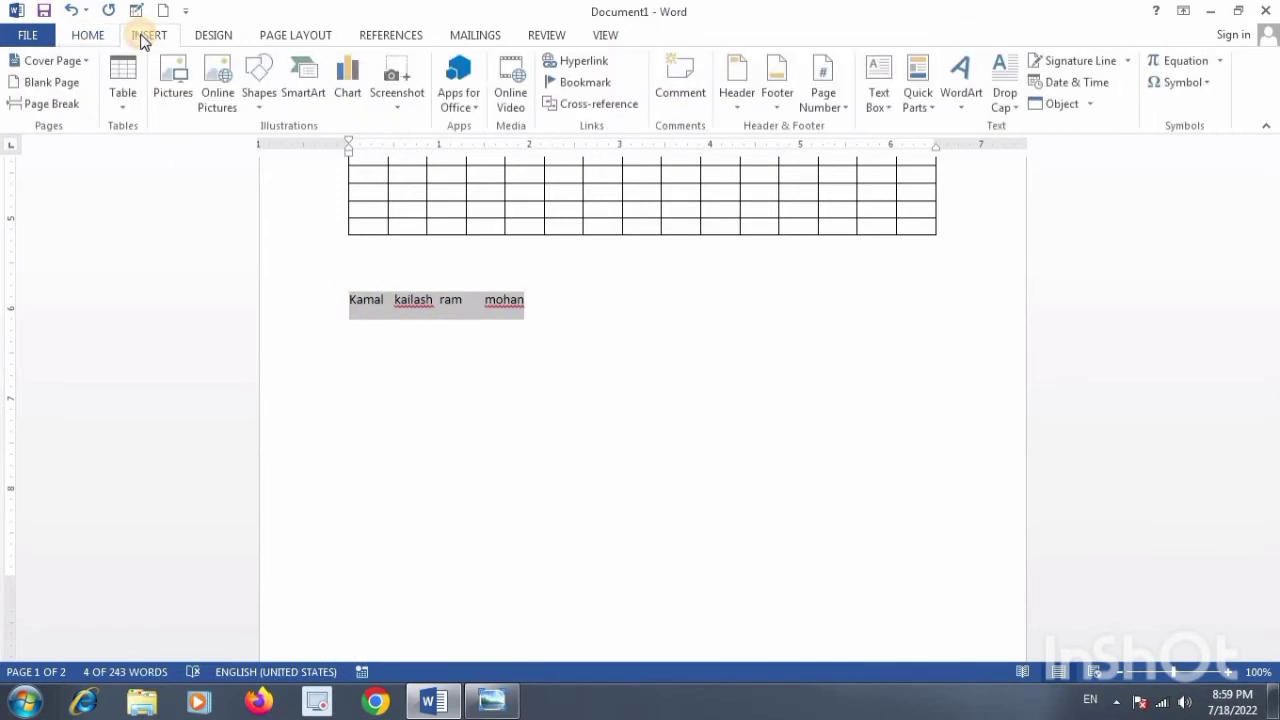
pyautogui.click(125, 113)
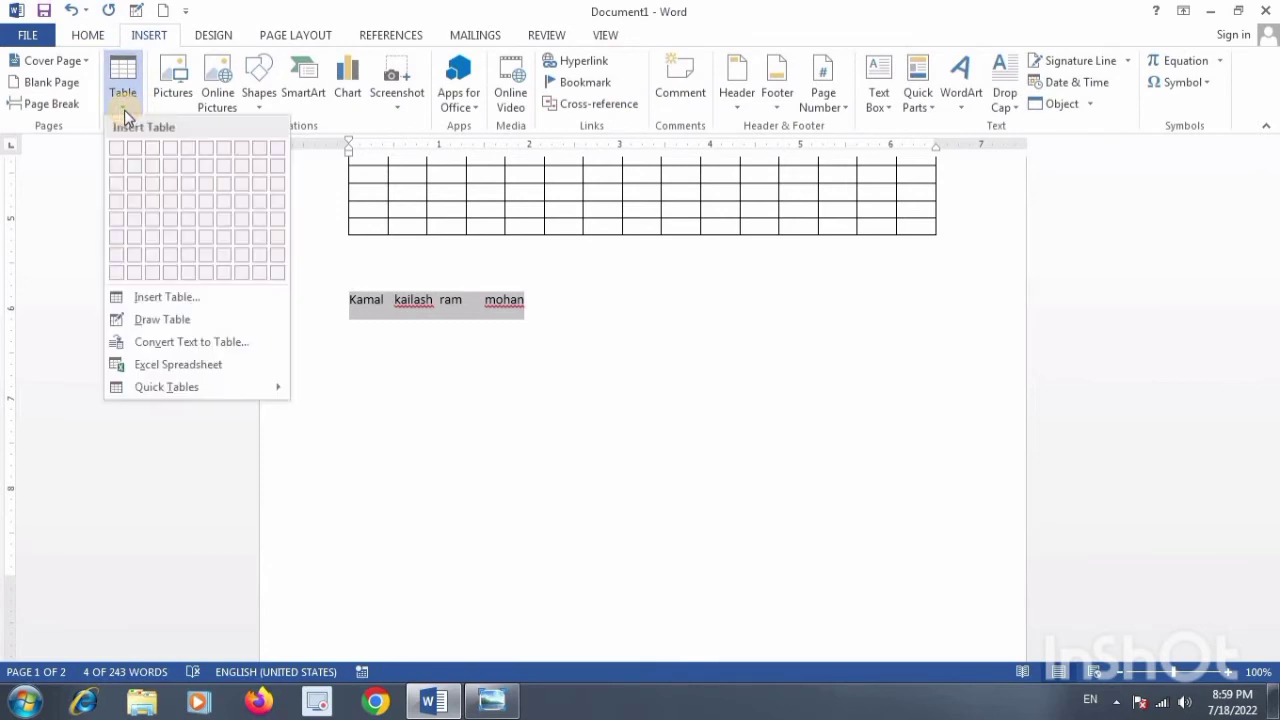
pyautogui.click(180, 346)
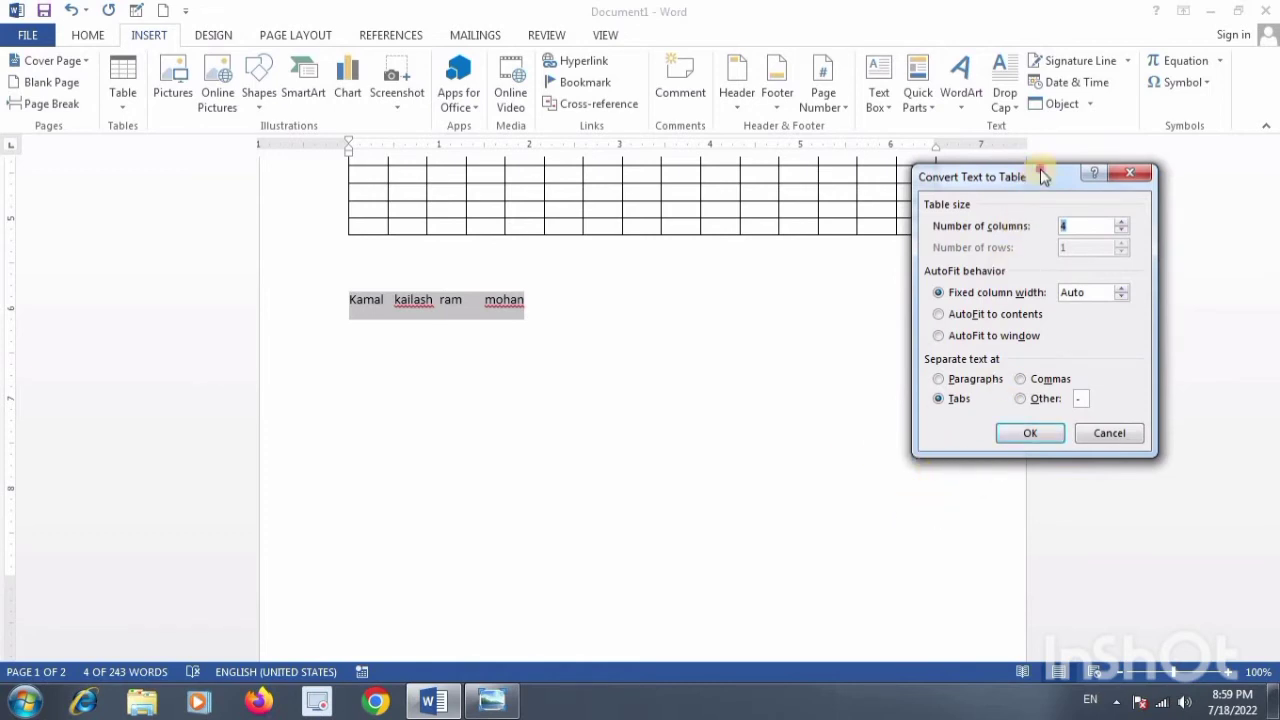
pyautogui.moveTo(1043, 177); pyautogui.dragTo(948, 233)
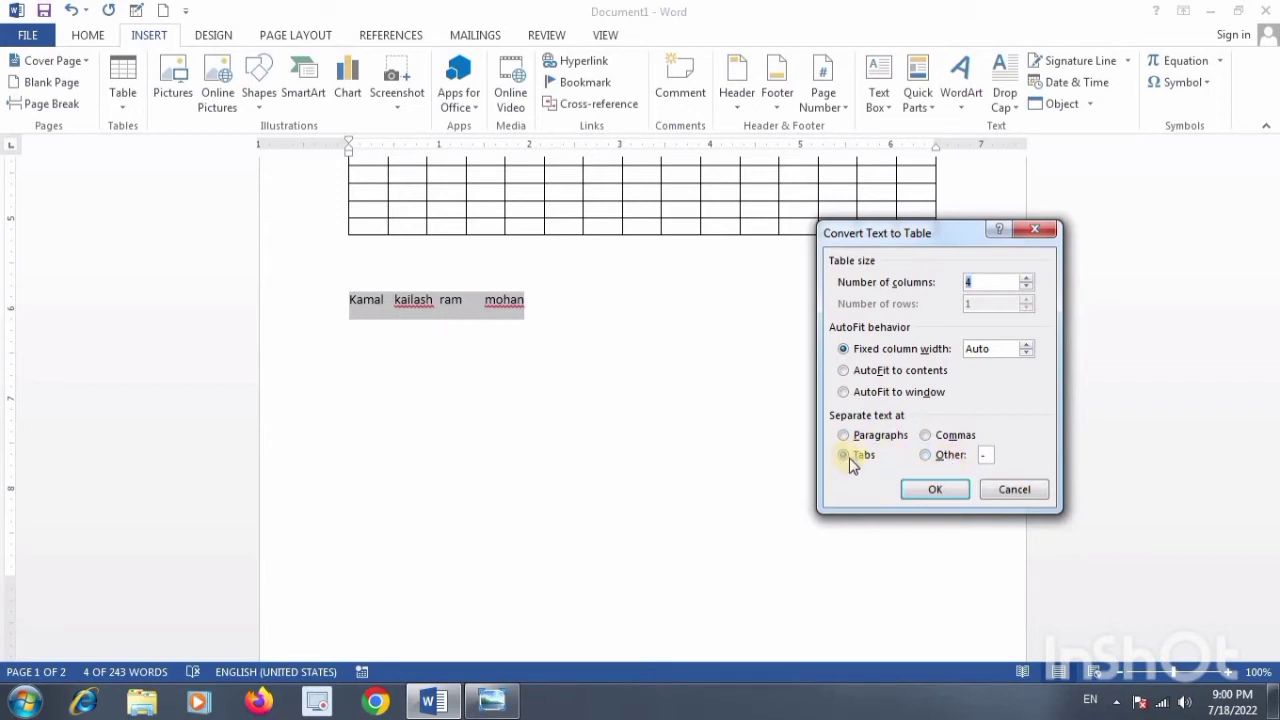
pyautogui.click(843, 436)
pyautogui.click(970, 283)
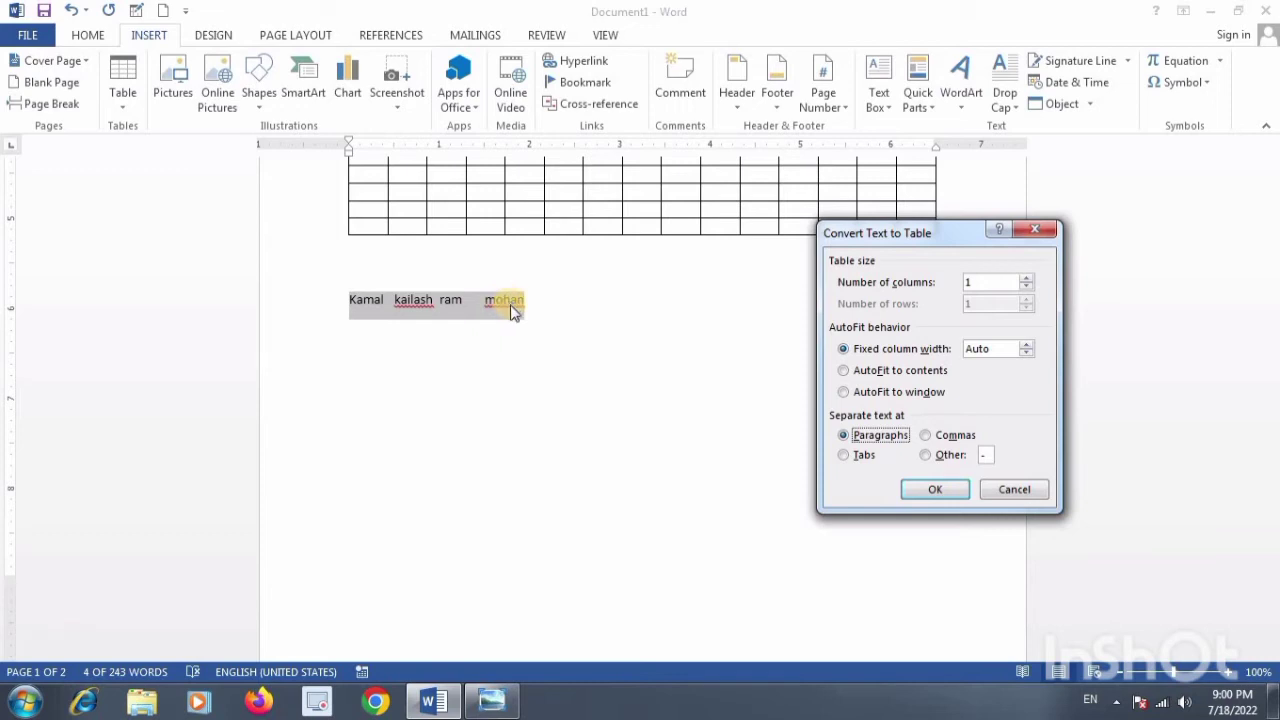
pyautogui.click(928, 455)
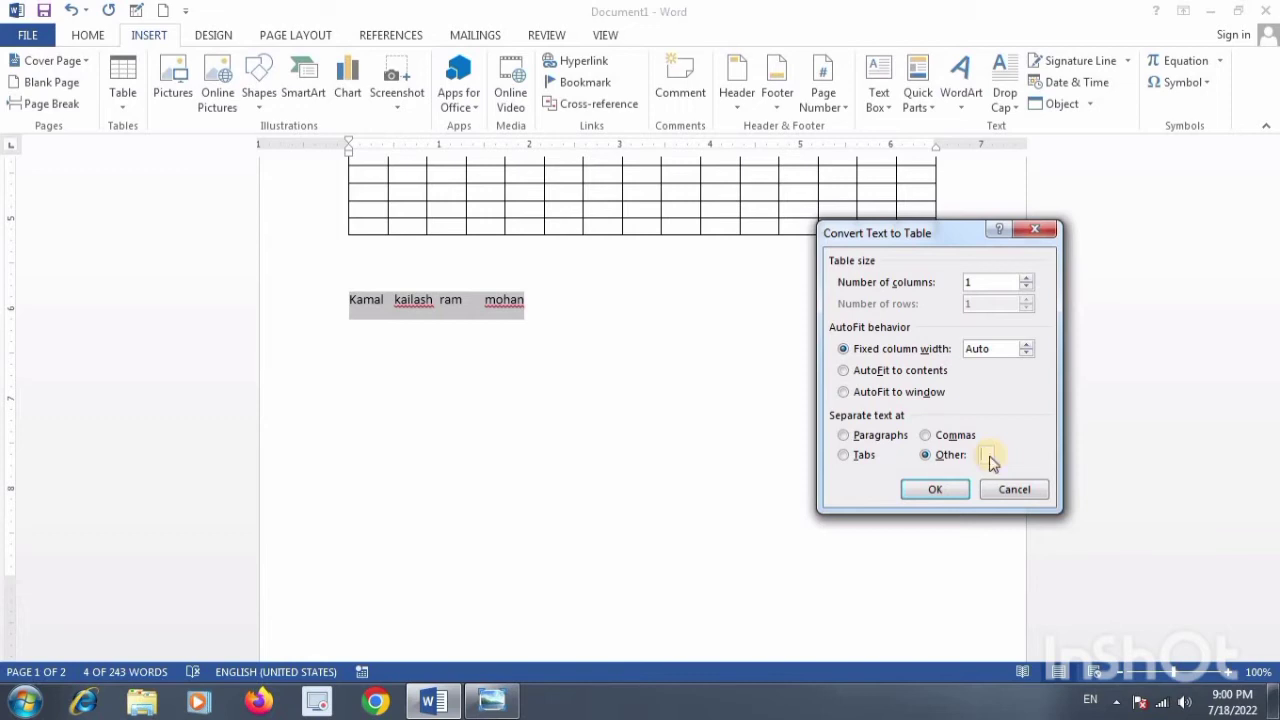
pyautogui.click(935, 489)
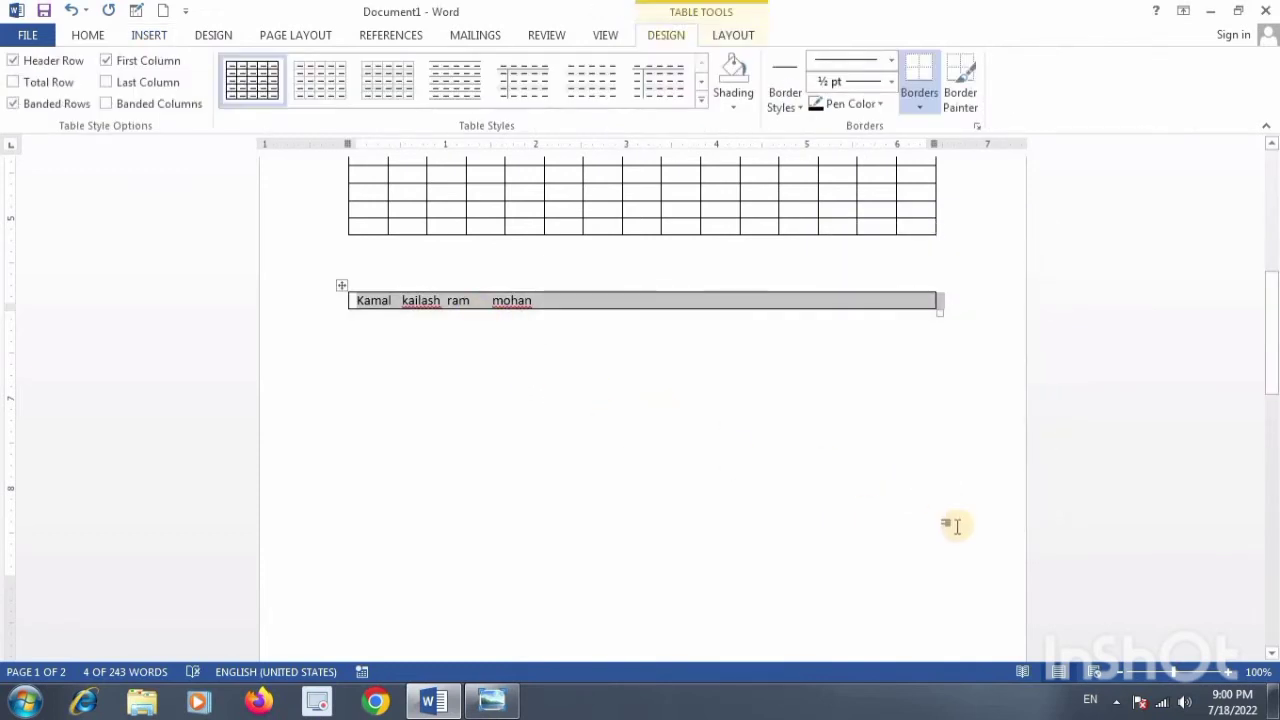
pyautogui.hotkey('ctrl', 'z')
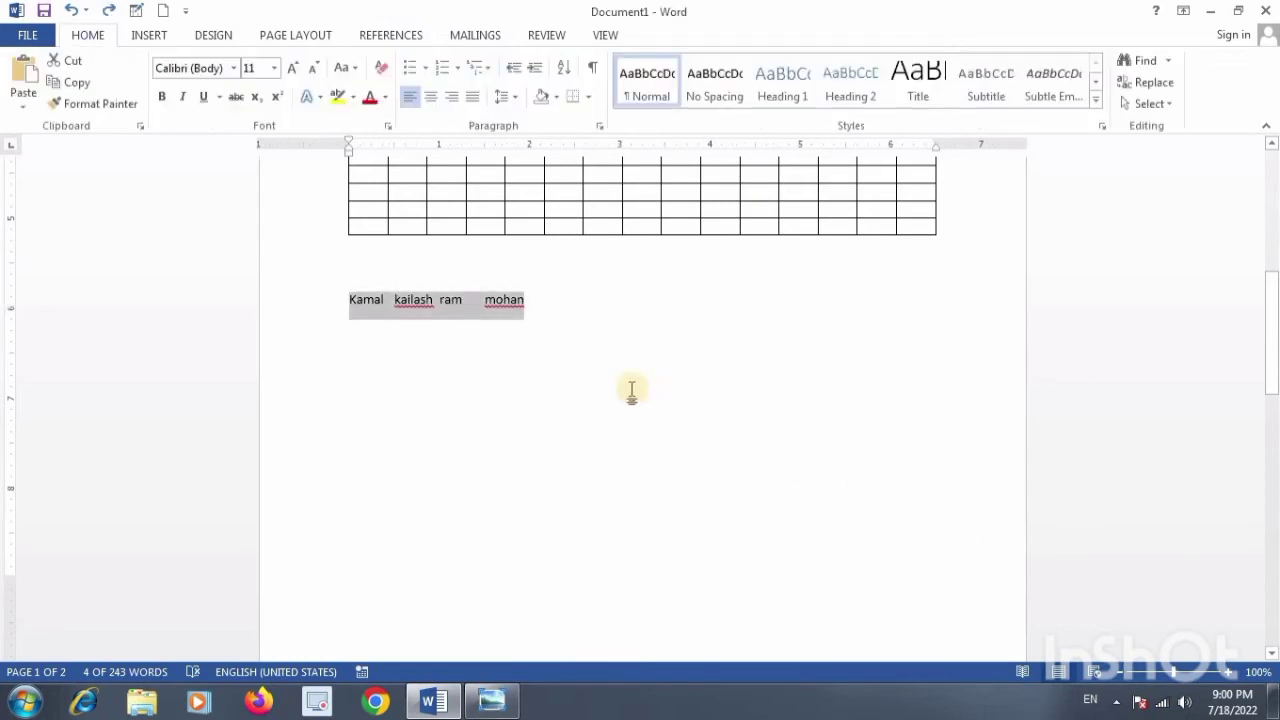
pyautogui.click(152, 36)
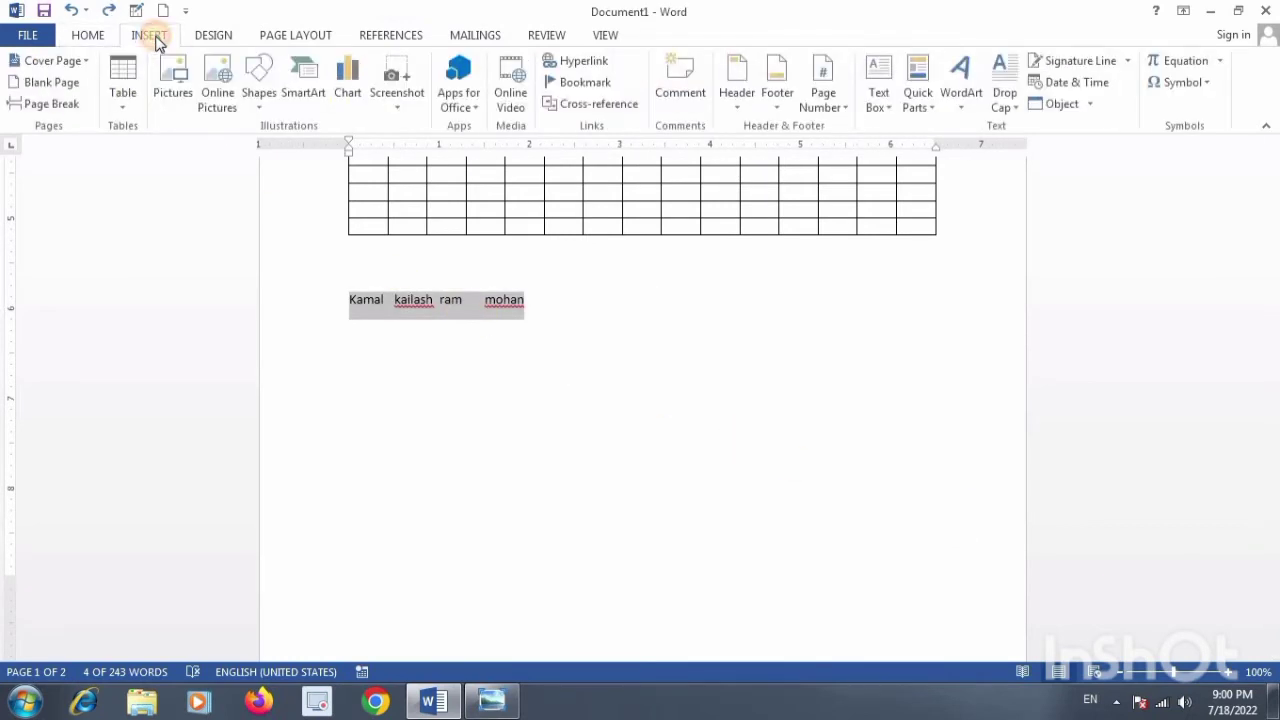
pyautogui.click(121, 105)
pyautogui.click(180, 342)
pyautogui.click(845, 456)
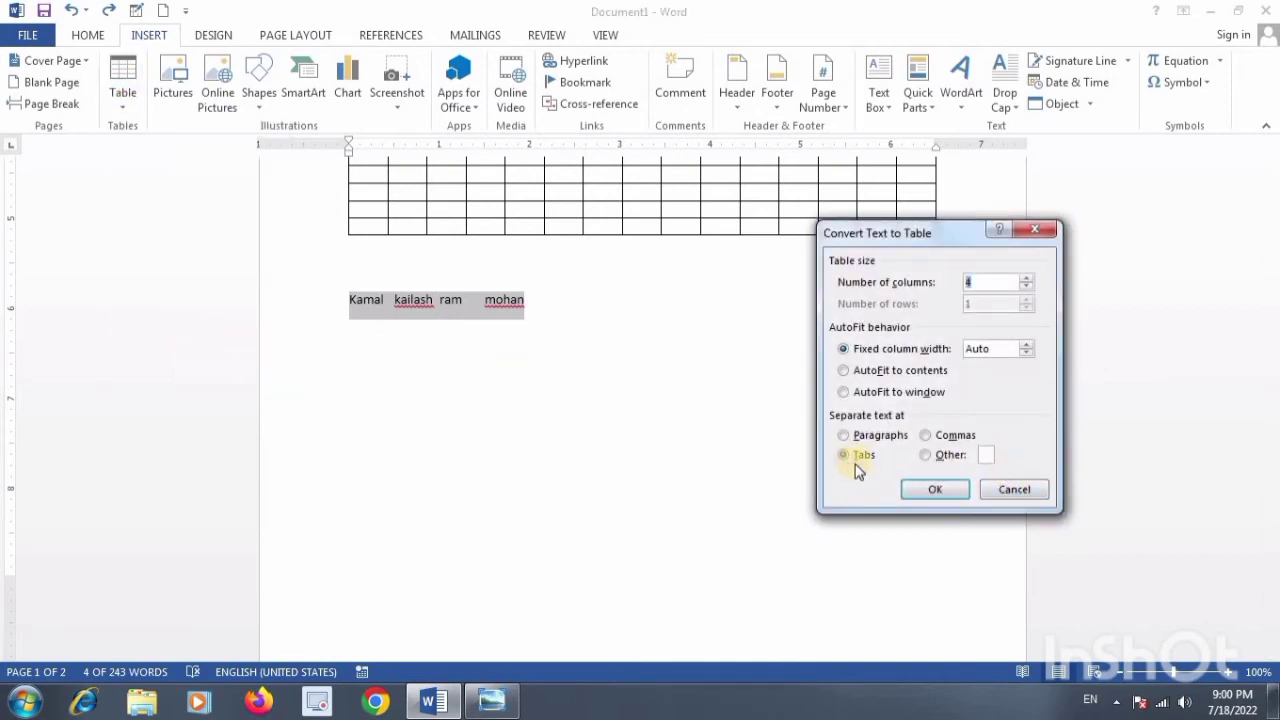
pyautogui.click(935, 487)
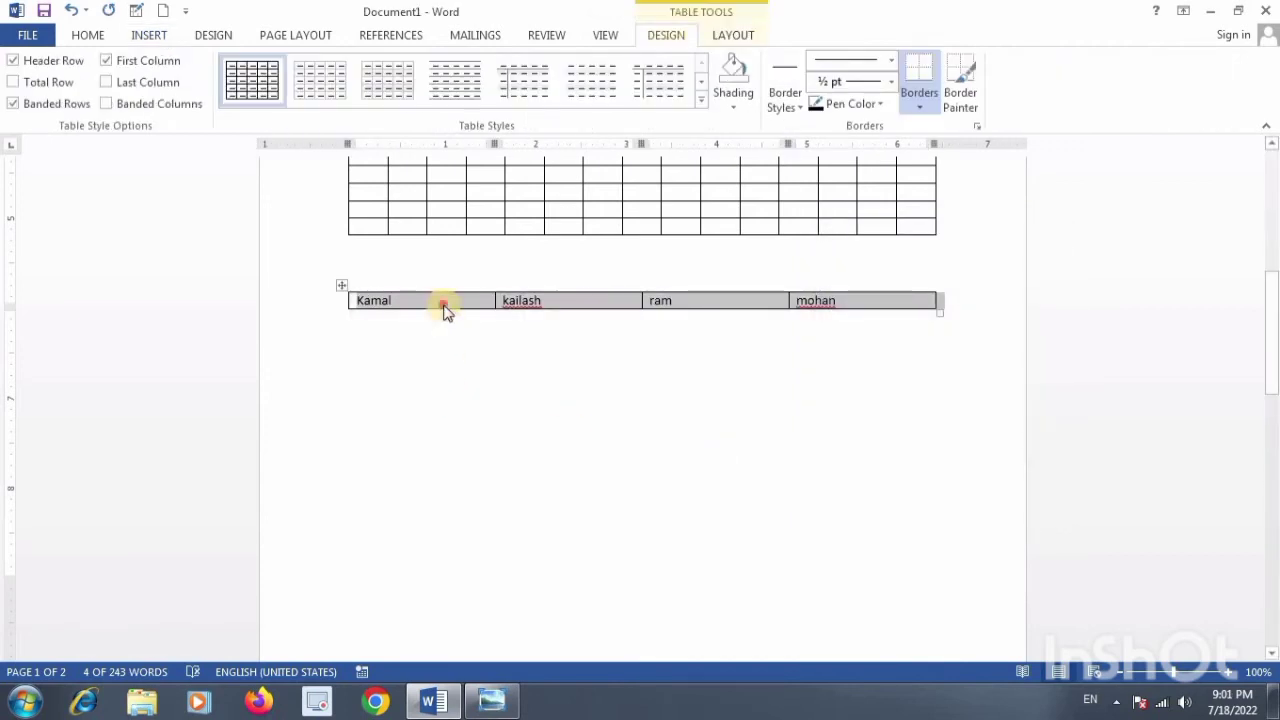
pyautogui.click(560, 301)
pyautogui.click(866, 301)
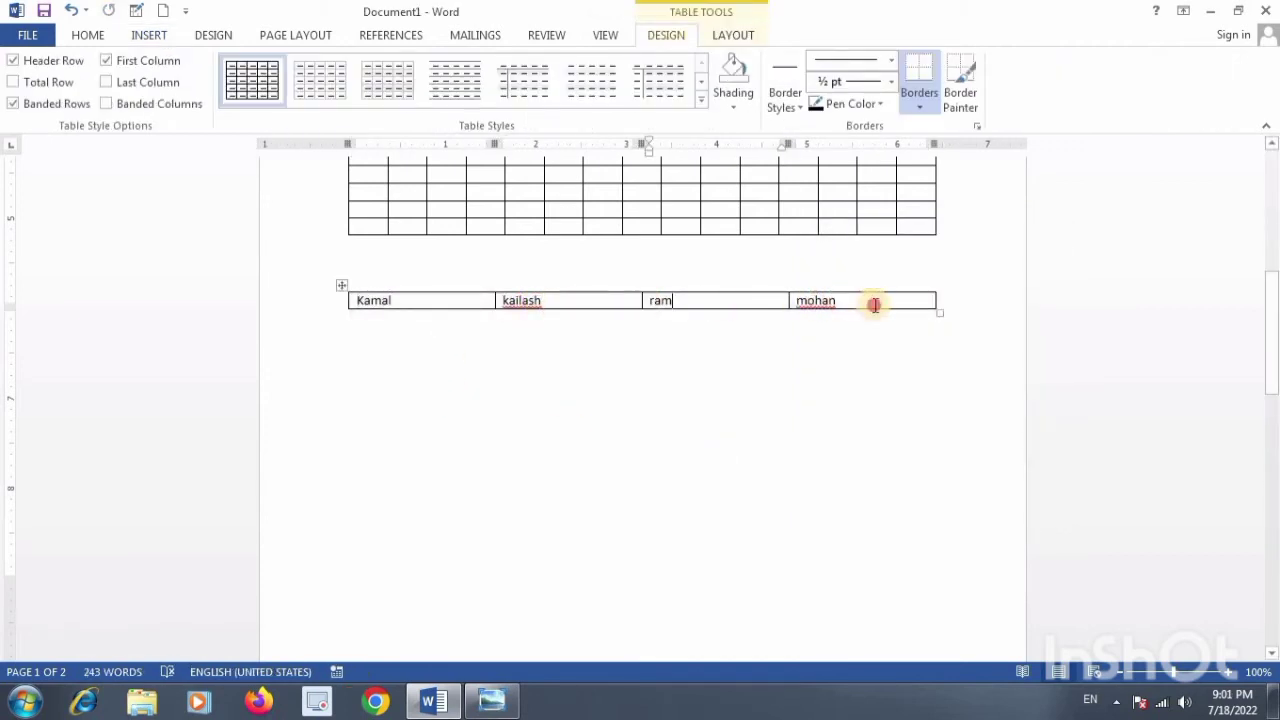
pyautogui.click(588, 301)
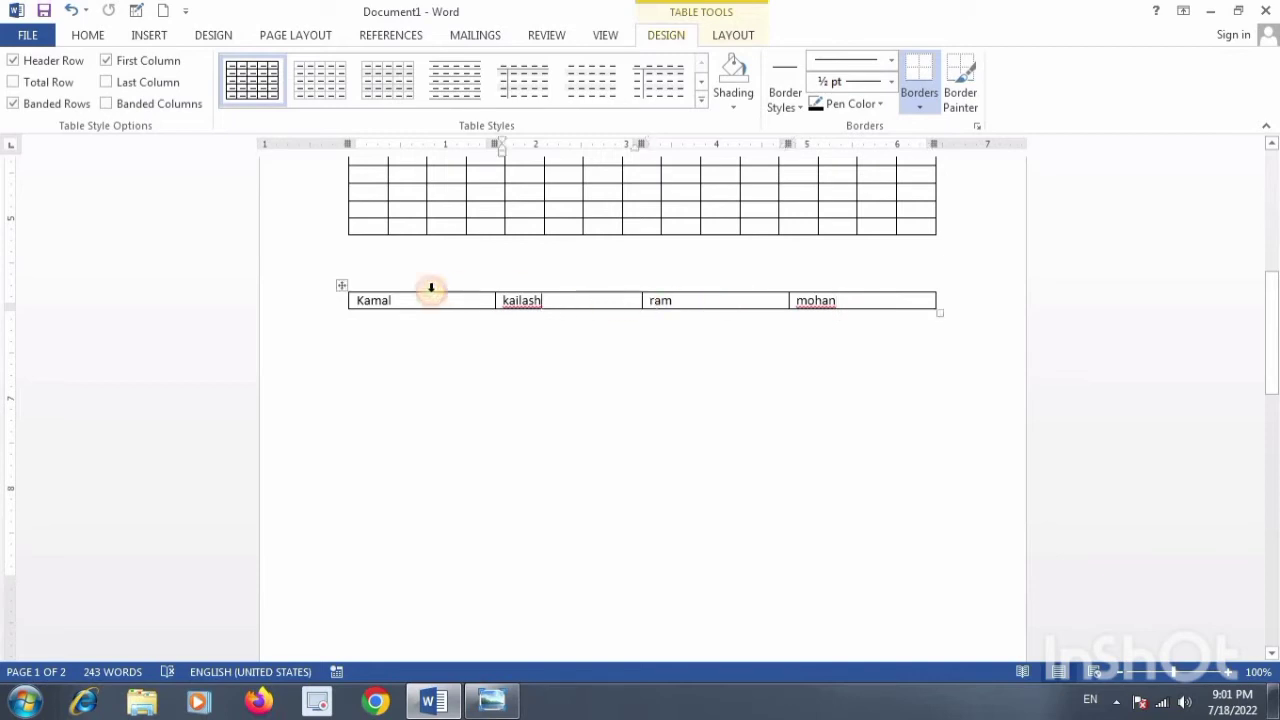
pyautogui.click(729, 301)
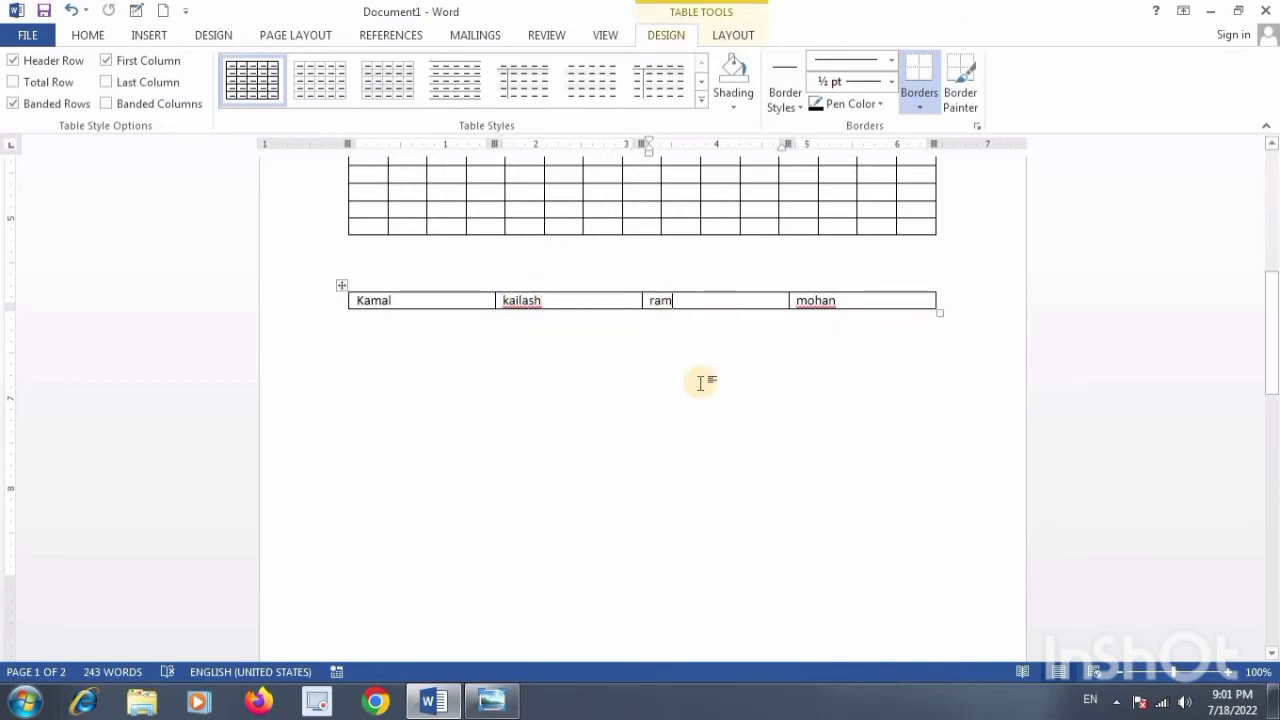
pyautogui.hotkey('ctrl', 'z')
# Replace the three tabs between the names with @ signs and select the line
pyautogui.click(390, 305)
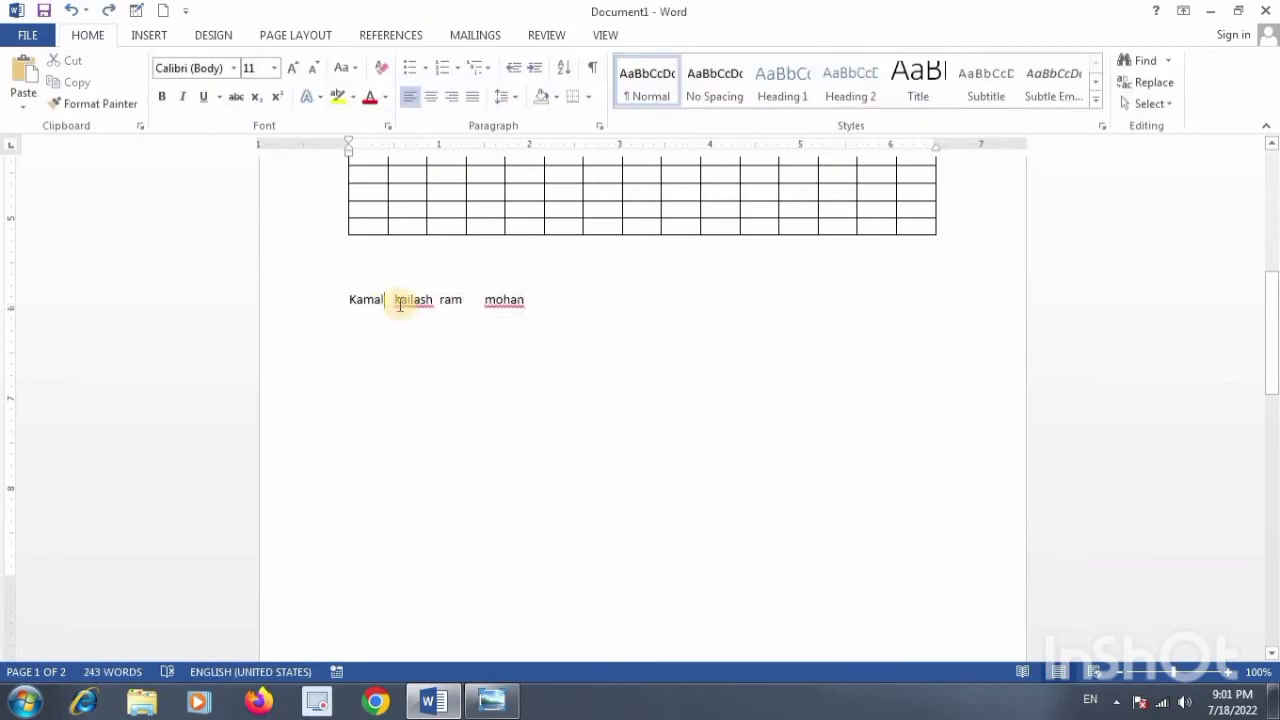
pyautogui.press('Delete')
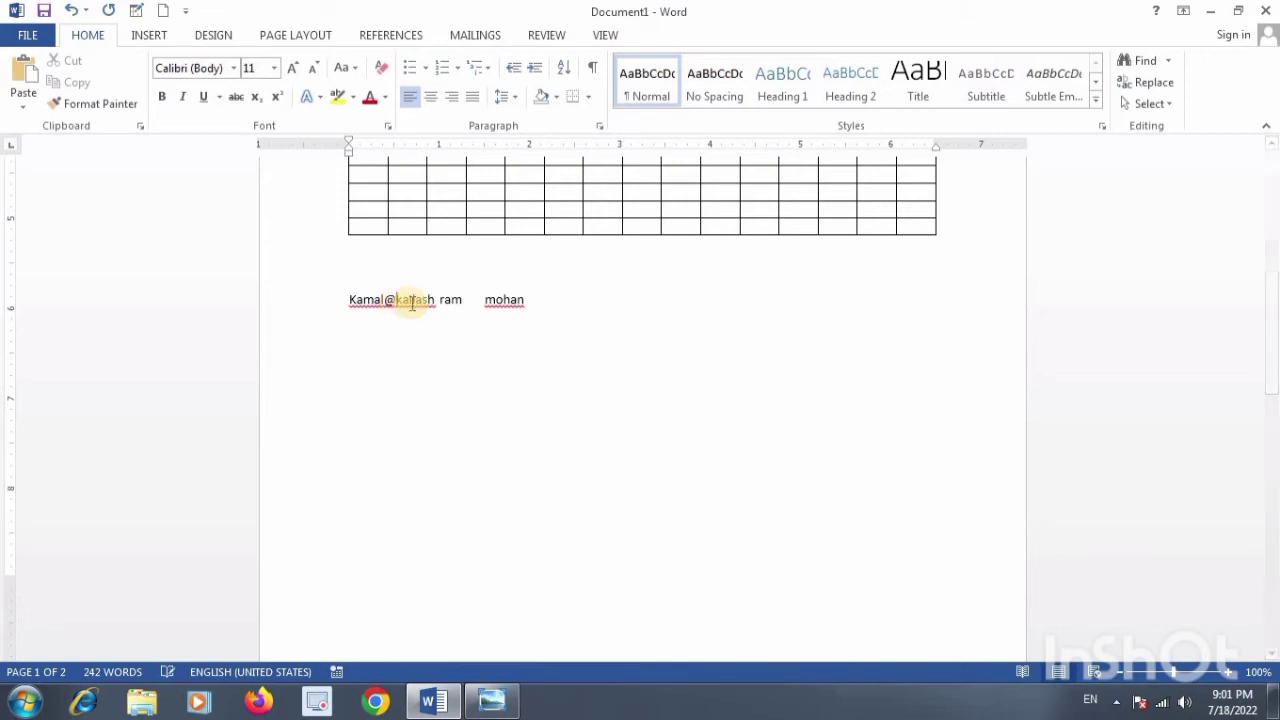
pyautogui.write('@')
pyautogui.click(436, 299)
pyautogui.press('Delete')
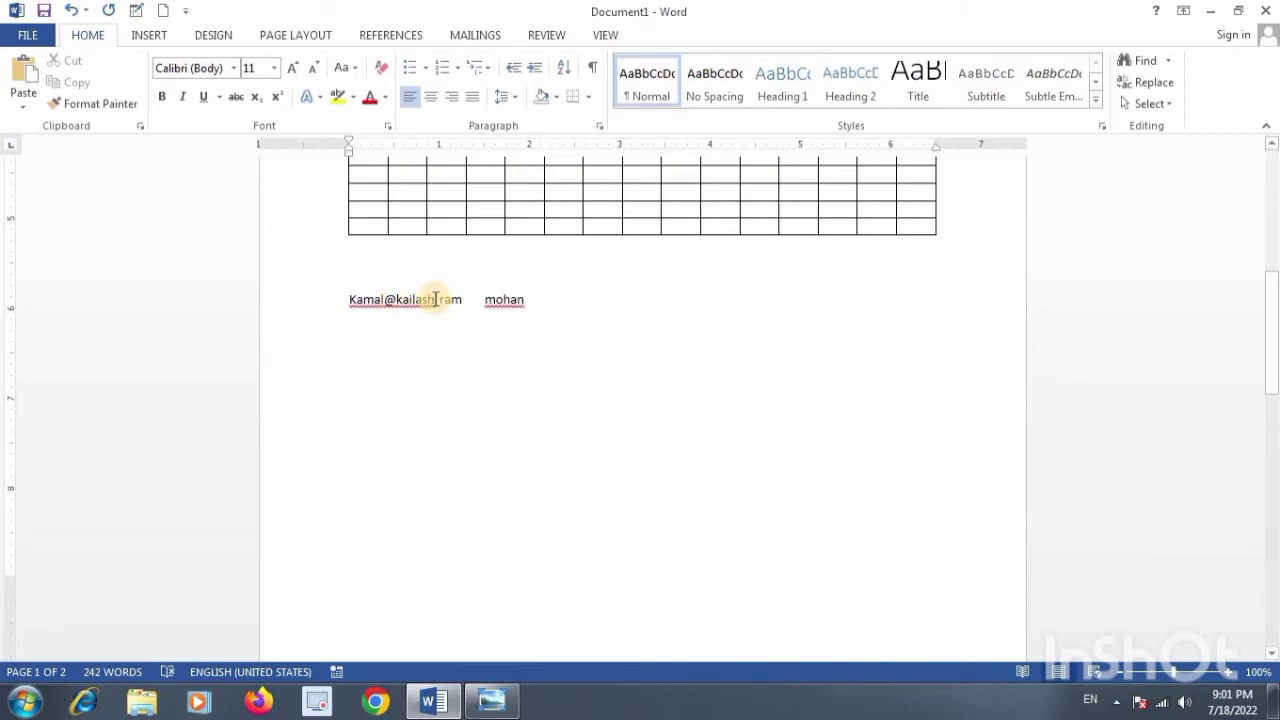
pyautogui.press('Delete')
pyautogui.write('@')
pyautogui.click(470, 299)
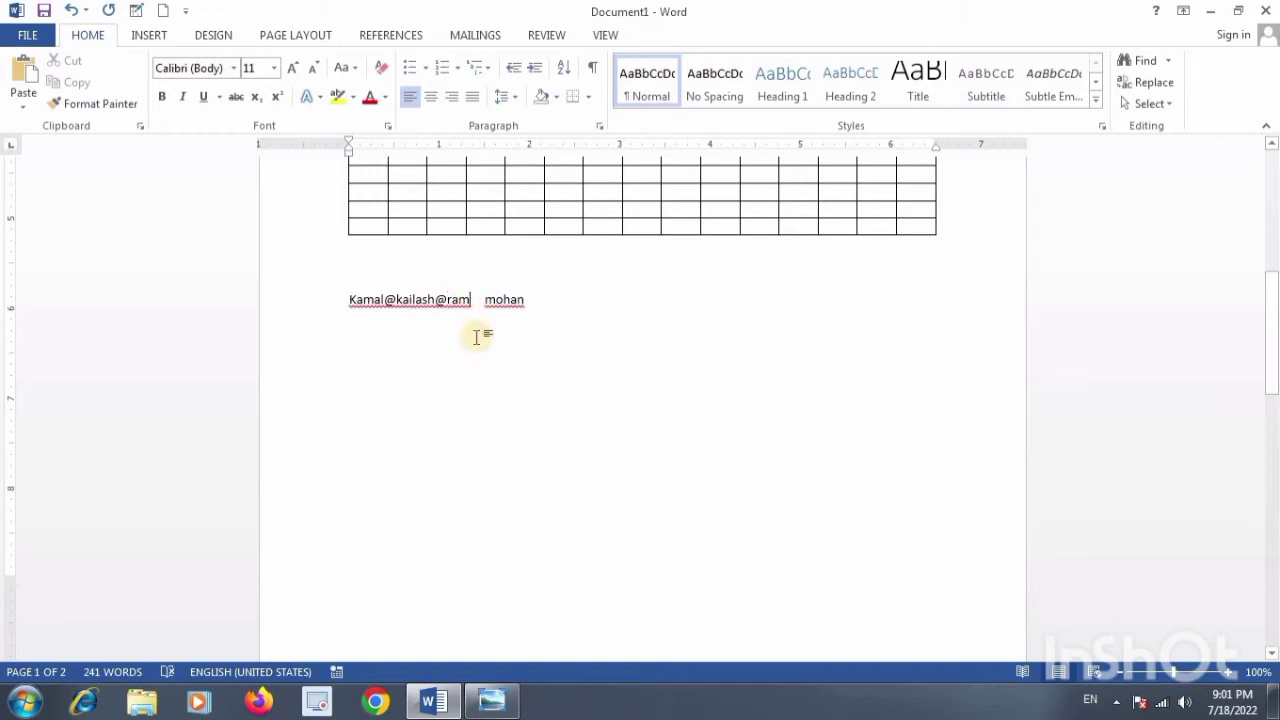
pyautogui.press('Delete')
pyautogui.write('@')
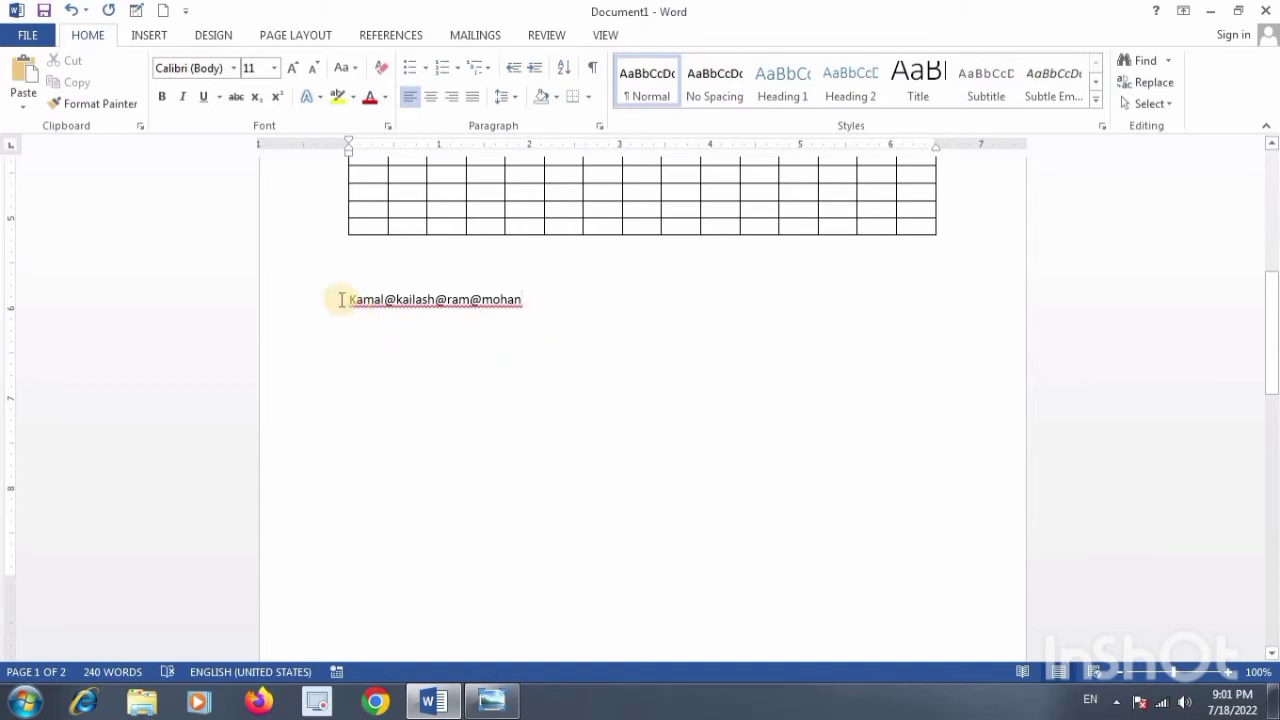
pyautogui.moveTo(345, 299); pyautogui.dragTo(522, 298)
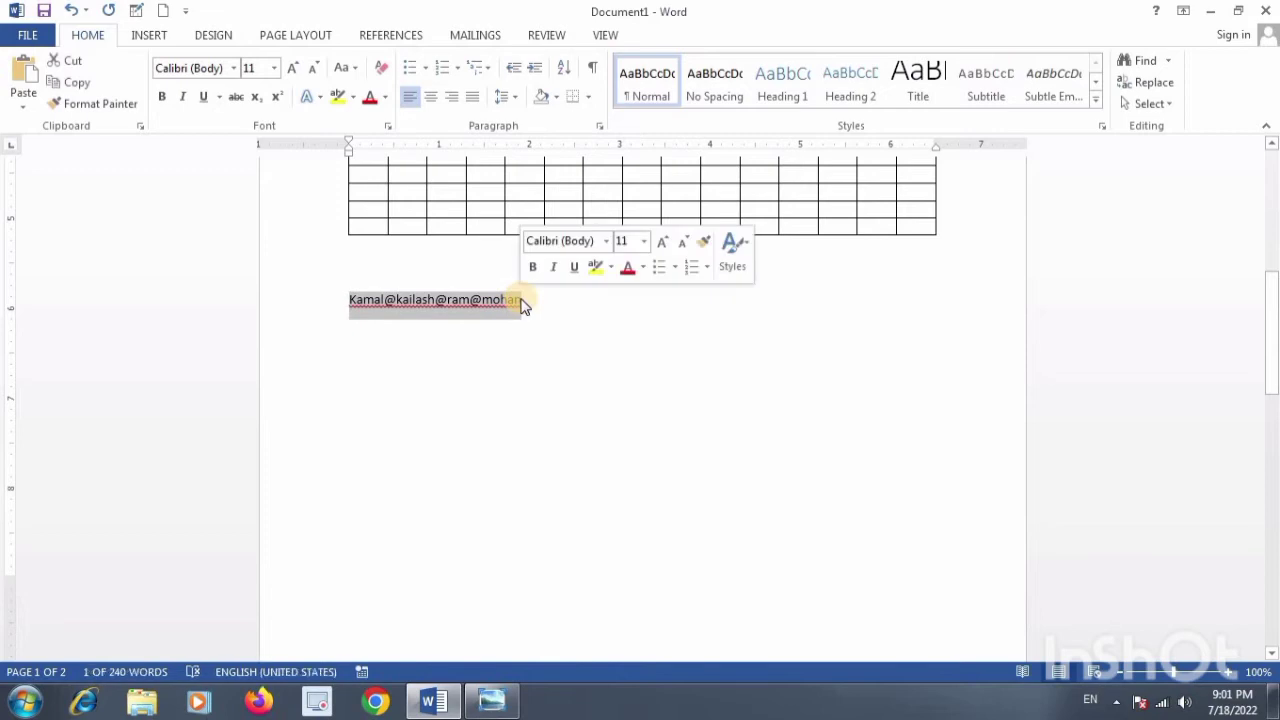
pyautogui.click(148, 35)
pyautogui.click(120, 104)
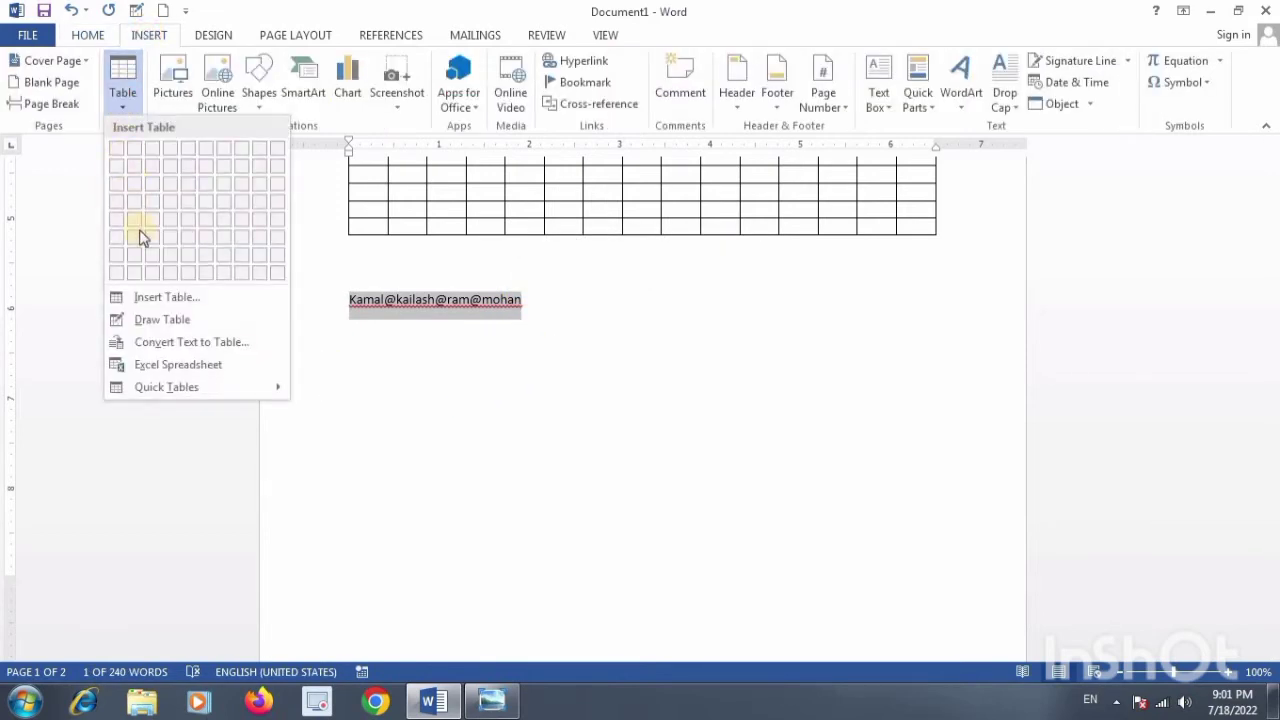
pyautogui.click(178, 341)
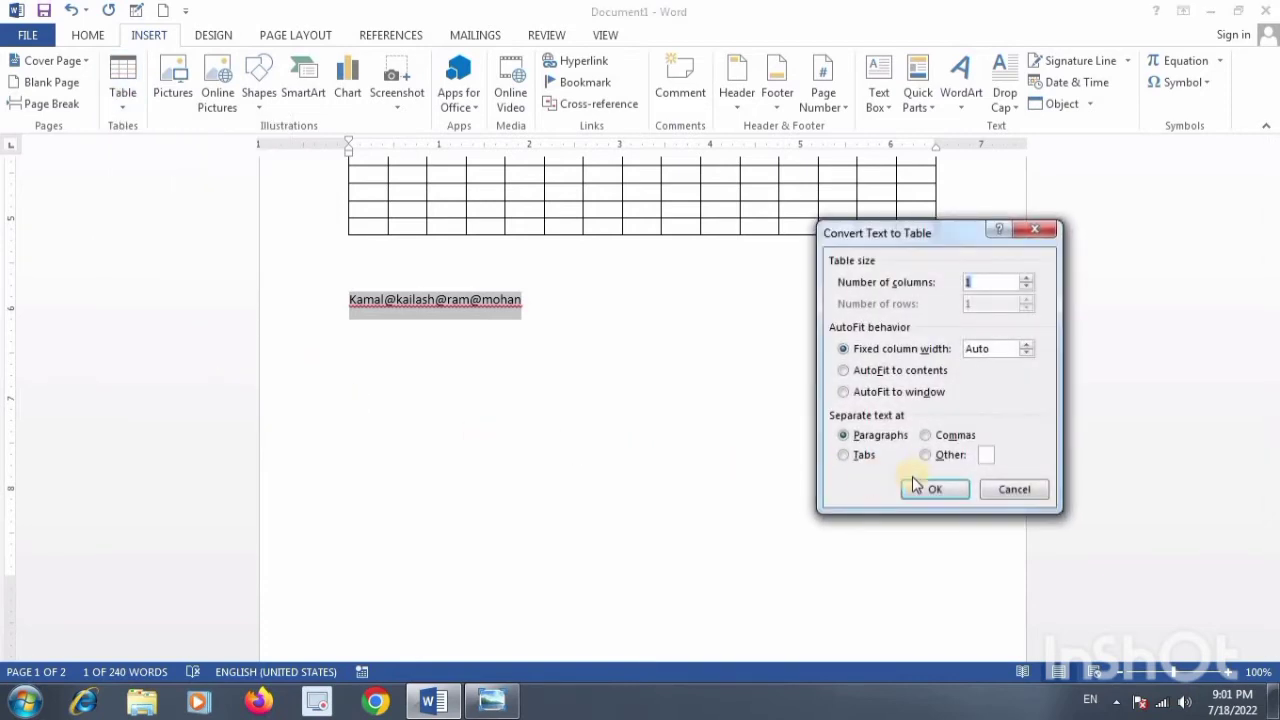
pyautogui.click(925, 454)
pyautogui.click(984, 456)
pyautogui.click(986, 455)
pyautogui.click(409, 300)
pyautogui.click(1014, 489)
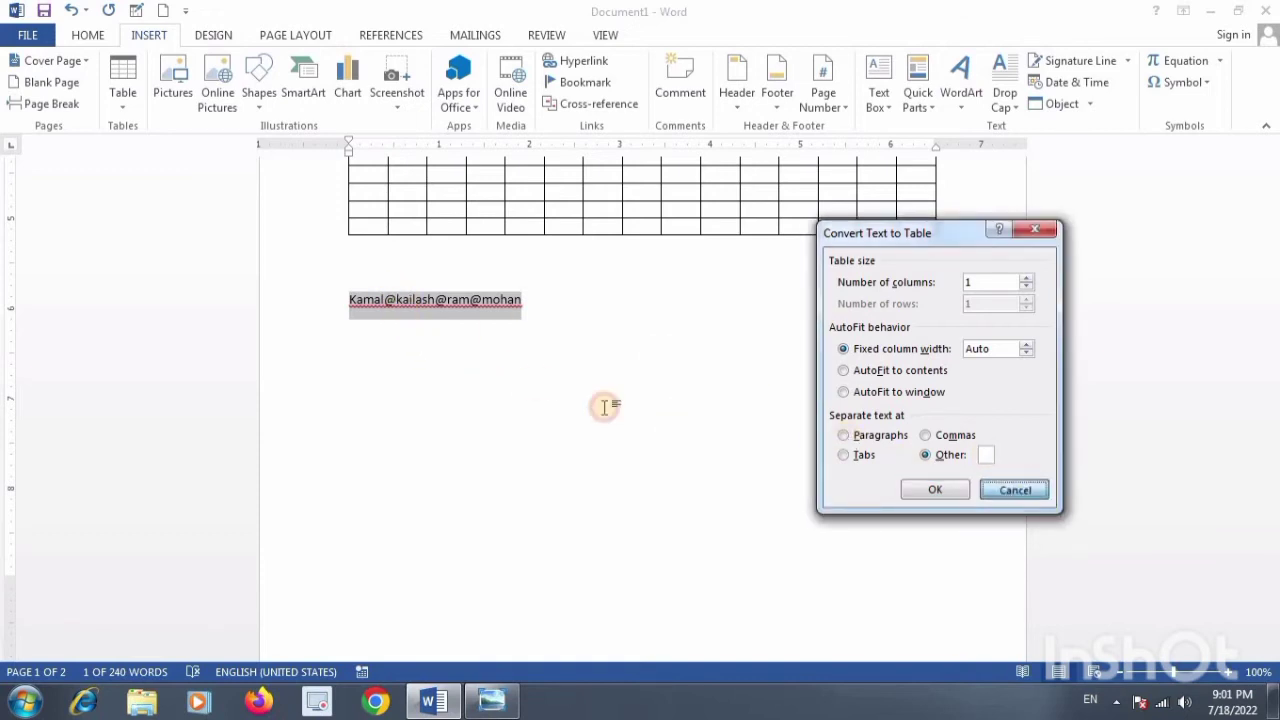
pyautogui.click(395, 302)
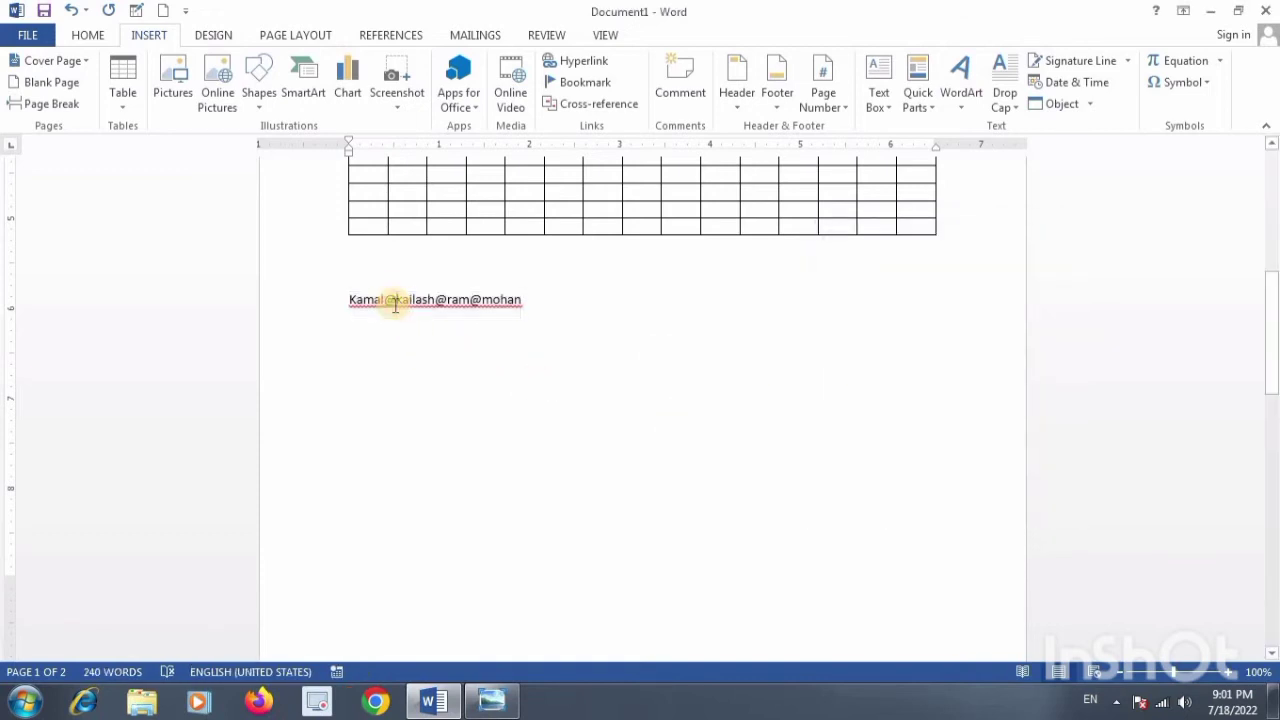
# Replace the three @ separators with hyphens and select the names line
pyautogui.press('BackSpace')
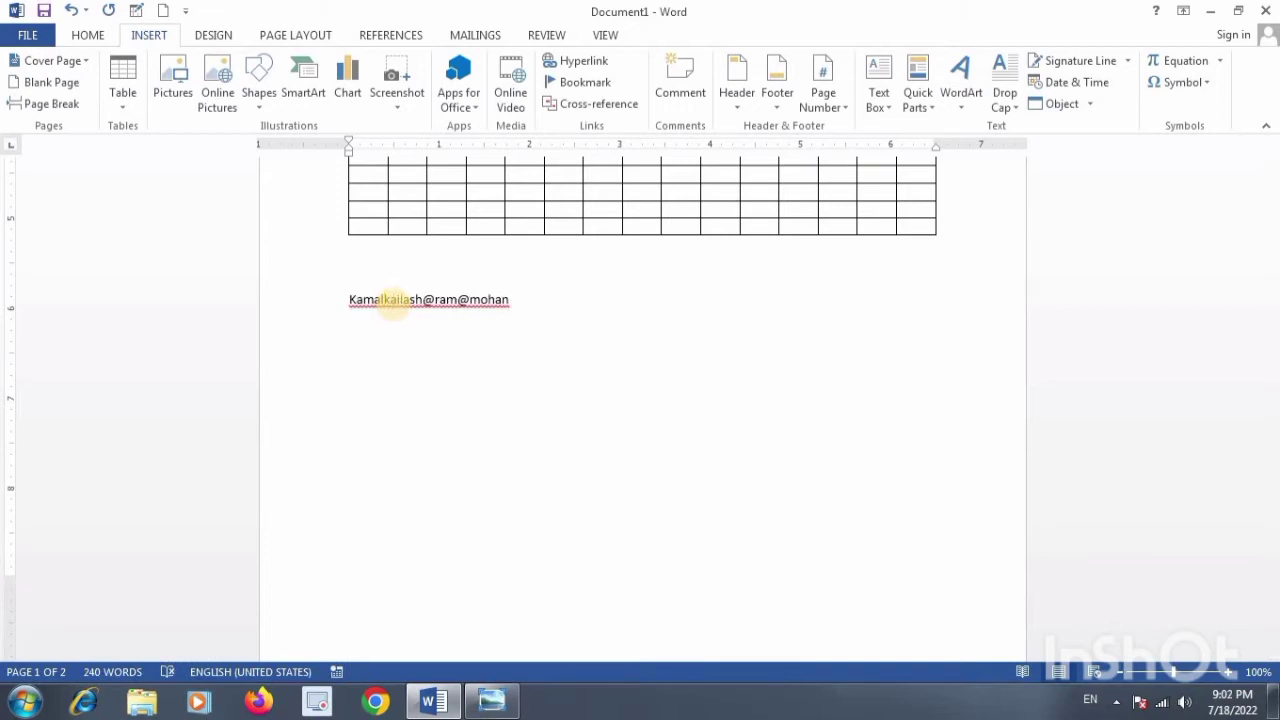
pyautogui.write('-')
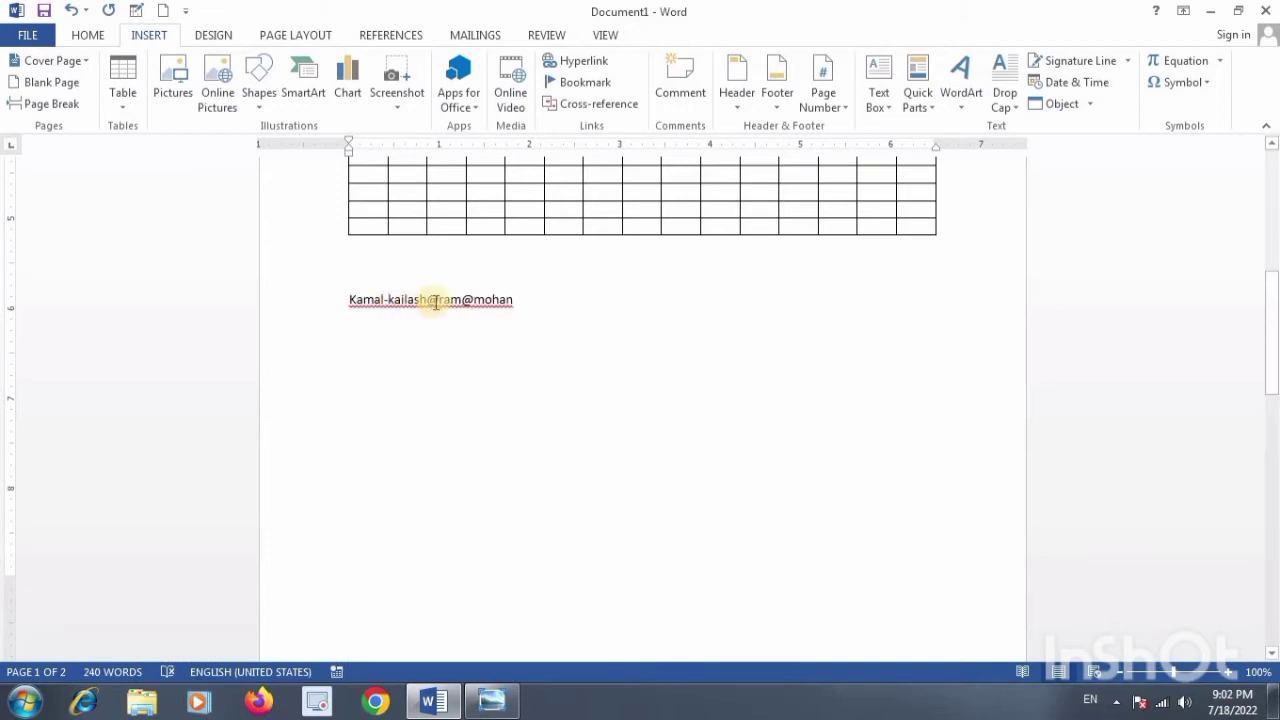
pyautogui.click(440, 300)
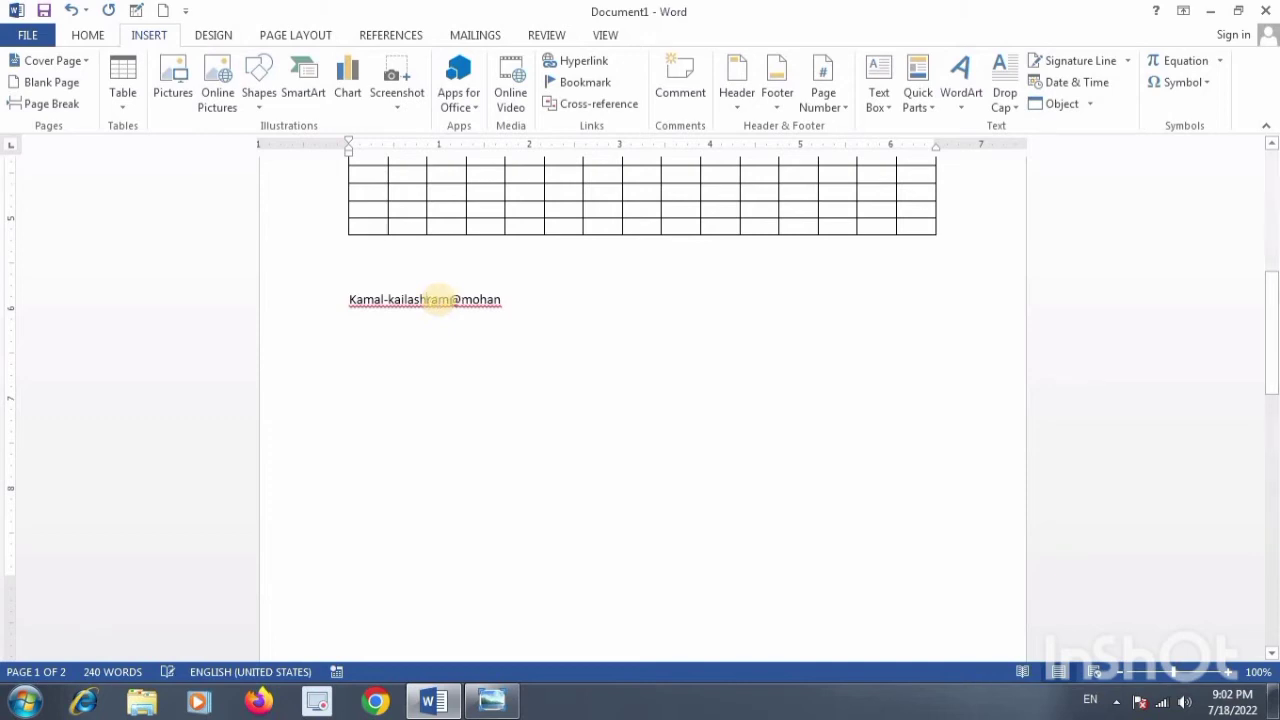
pyautogui.press('BackSpace')
pyautogui.write('-')
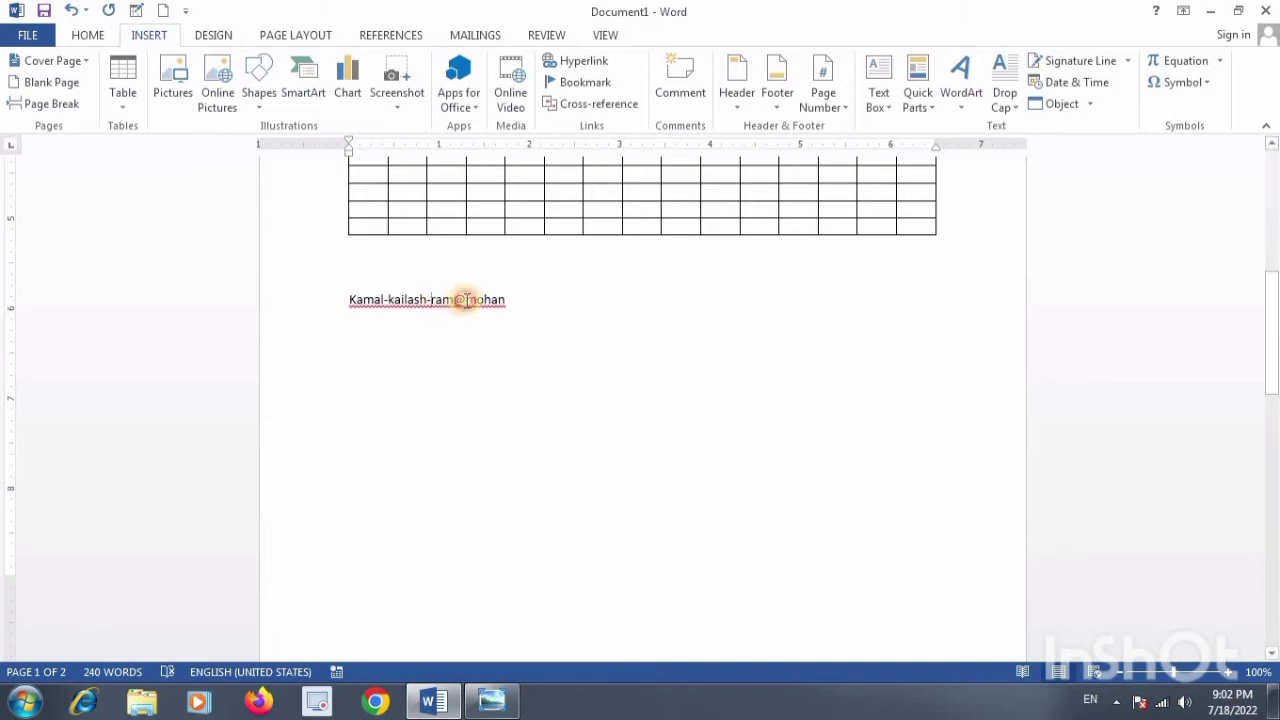
pyautogui.click(465, 300)
pyautogui.press('BackSpace')
pyautogui.write('-')
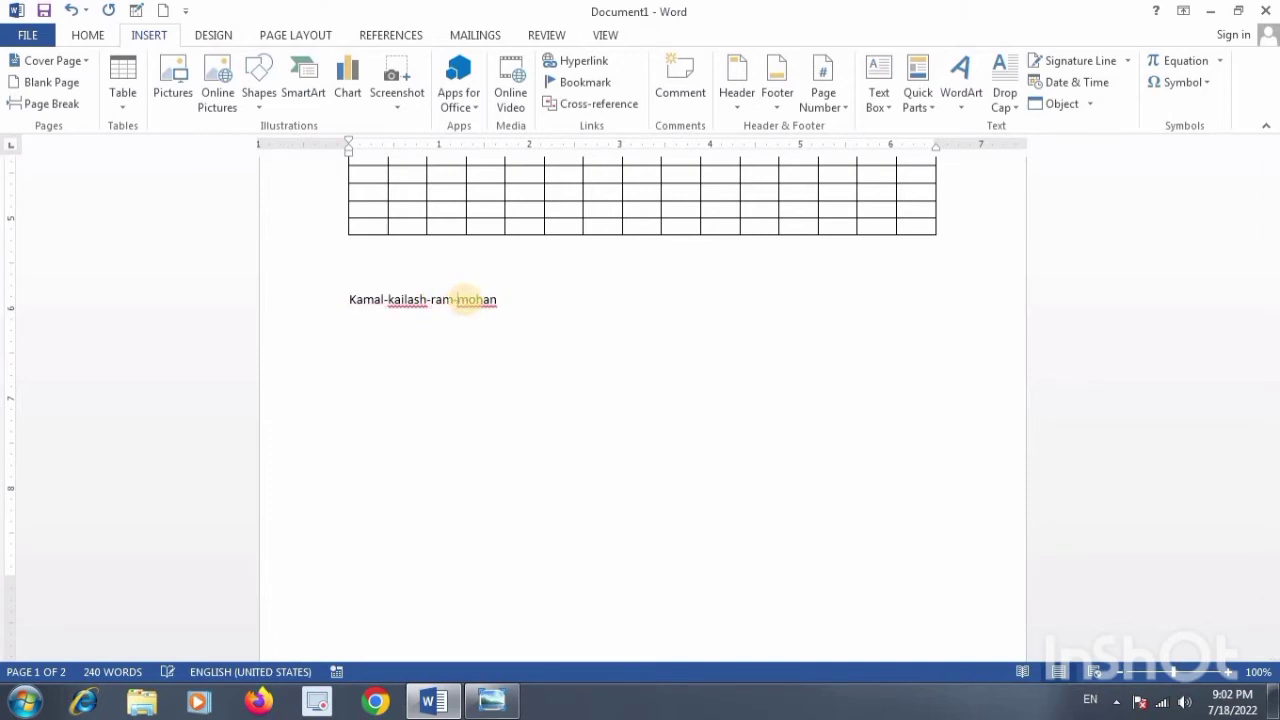
pyautogui.moveTo(345, 300); pyautogui.dragTo(497, 302)
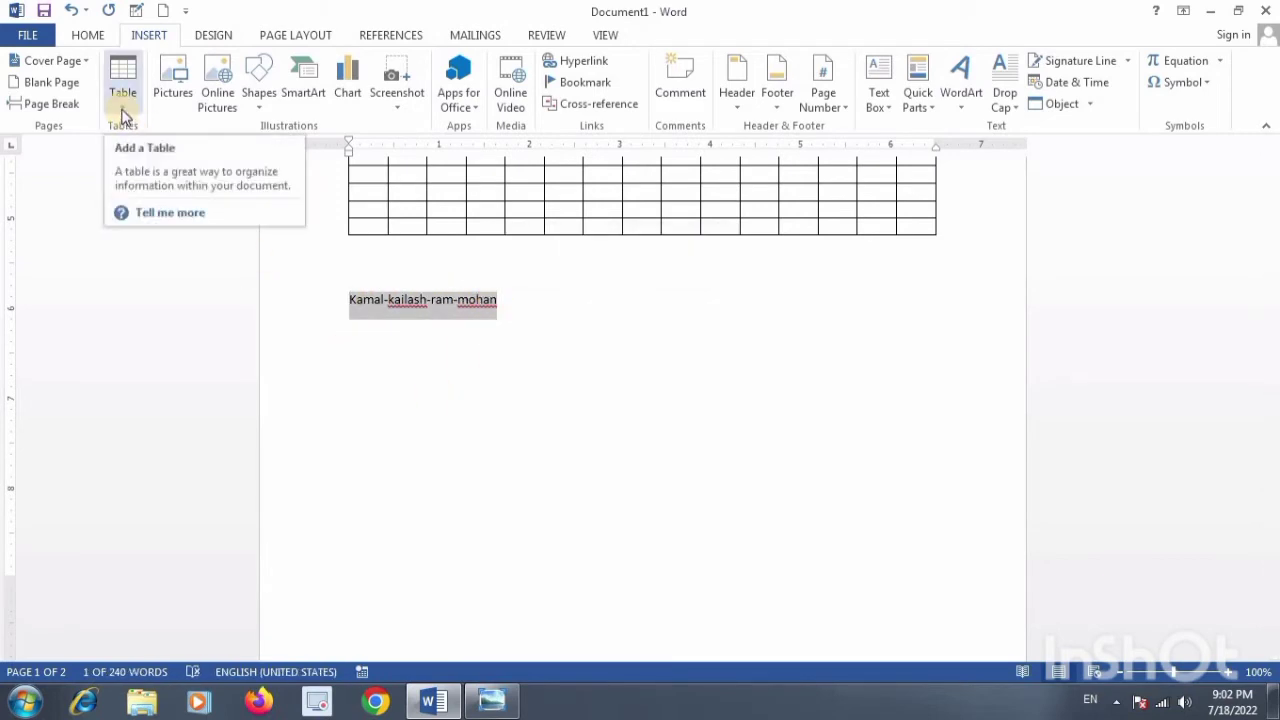
# Convert the line into a one-row, four-column table using '-' as the separator
pyautogui.click(124, 116)
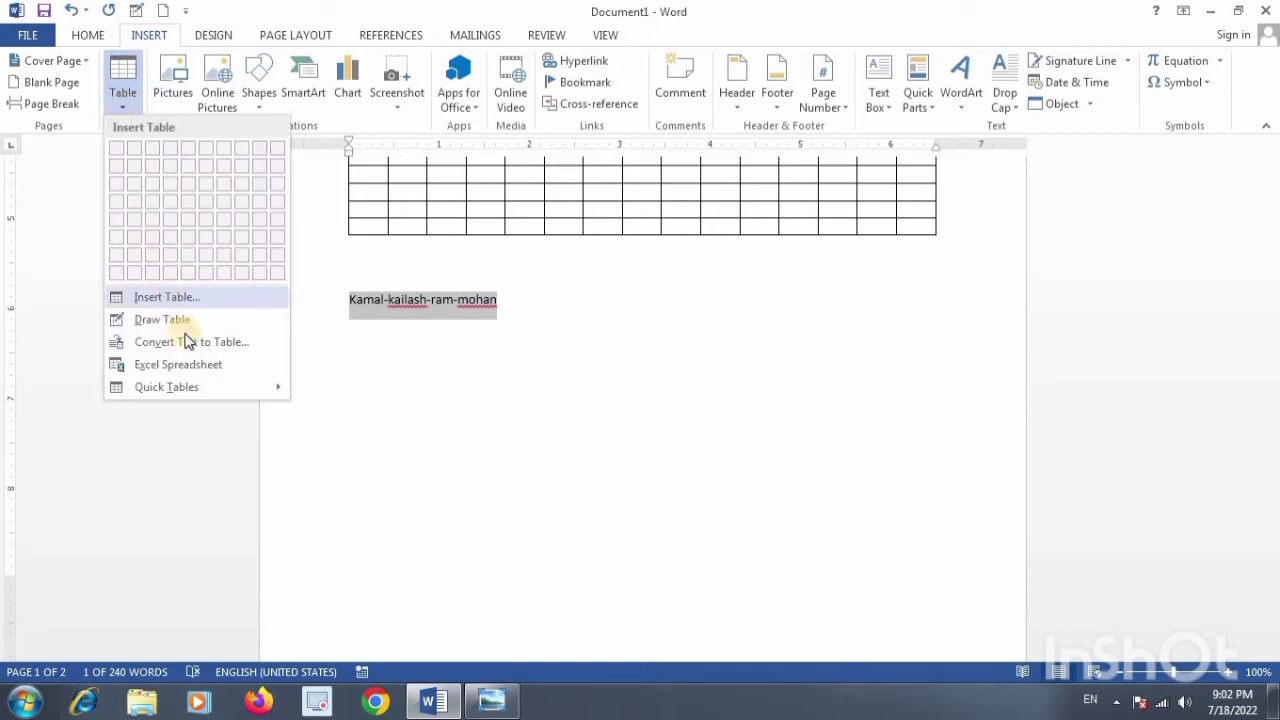
pyautogui.click(280, 368)
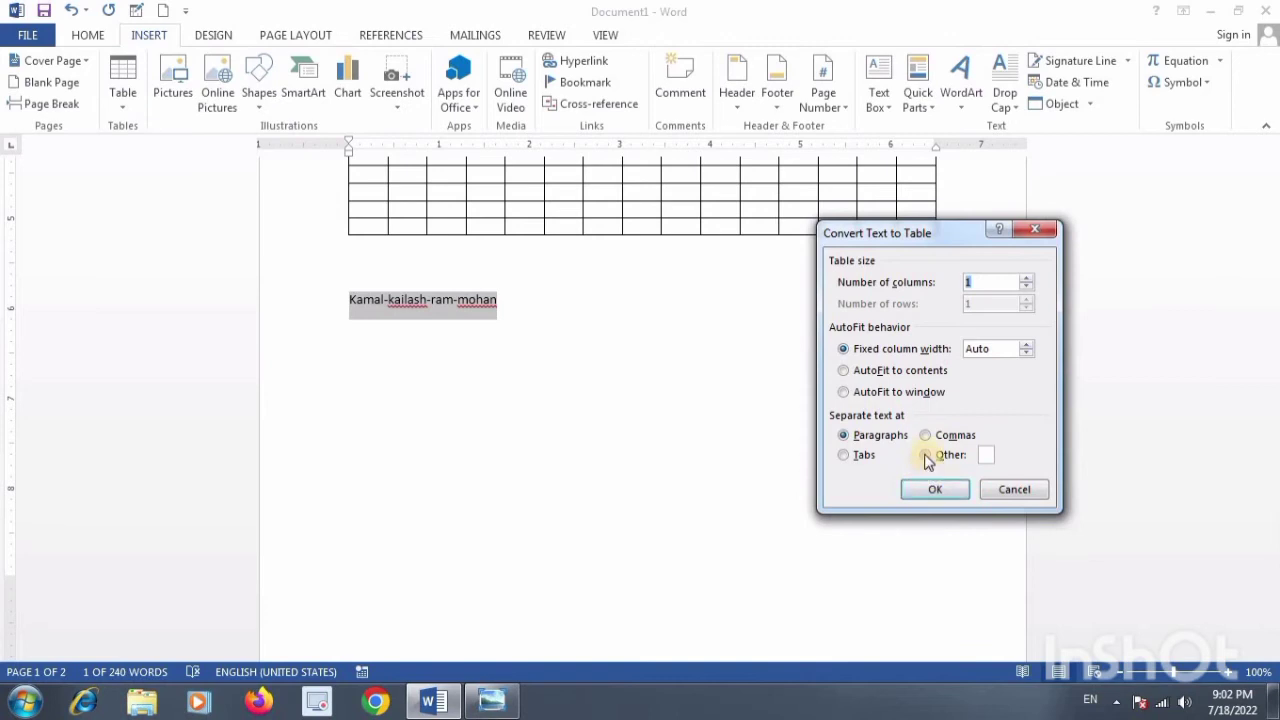
pyautogui.click(948, 455)
pyautogui.click(950, 494)
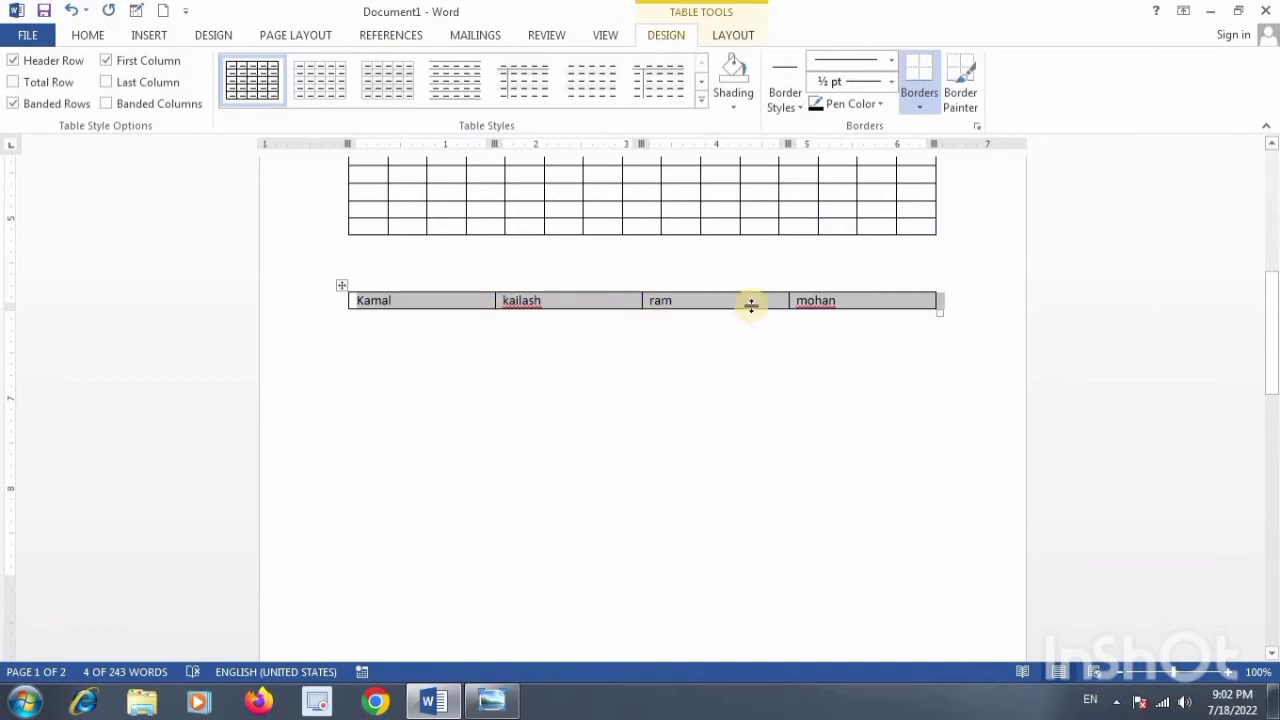
pyautogui.click(145, 37)
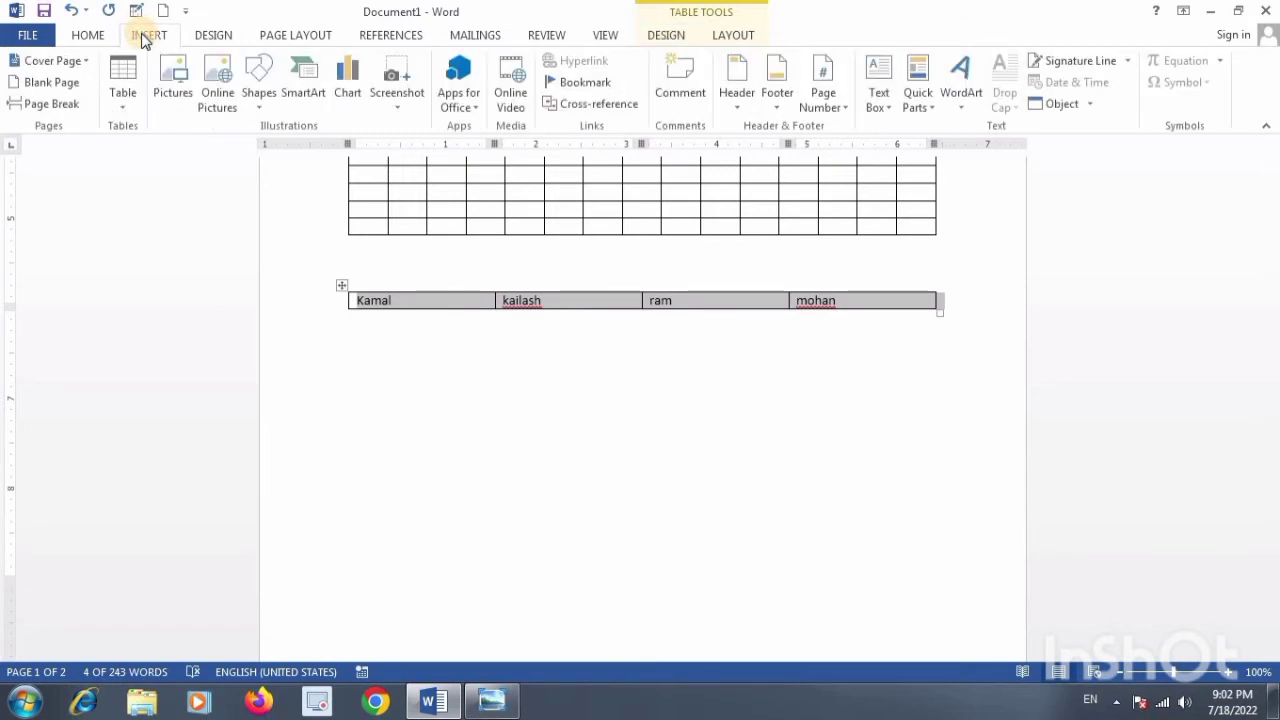
pyautogui.click(122, 112)
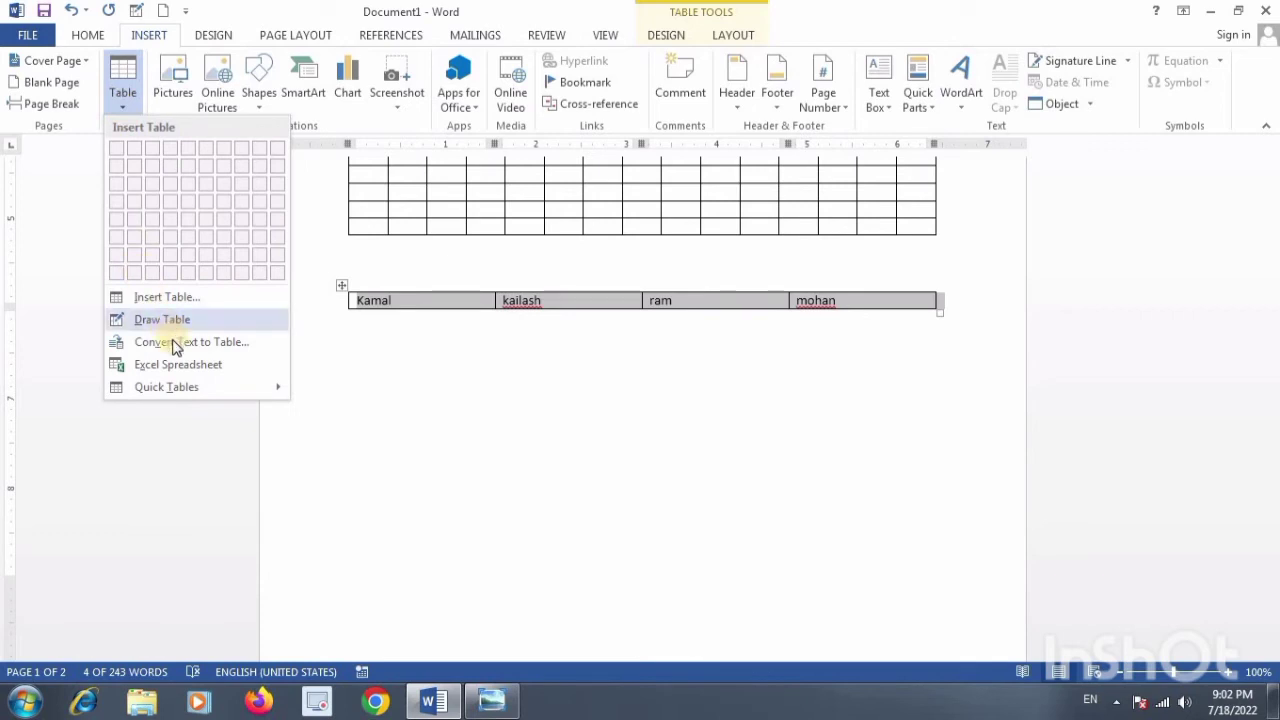
pyautogui.click(170, 341)
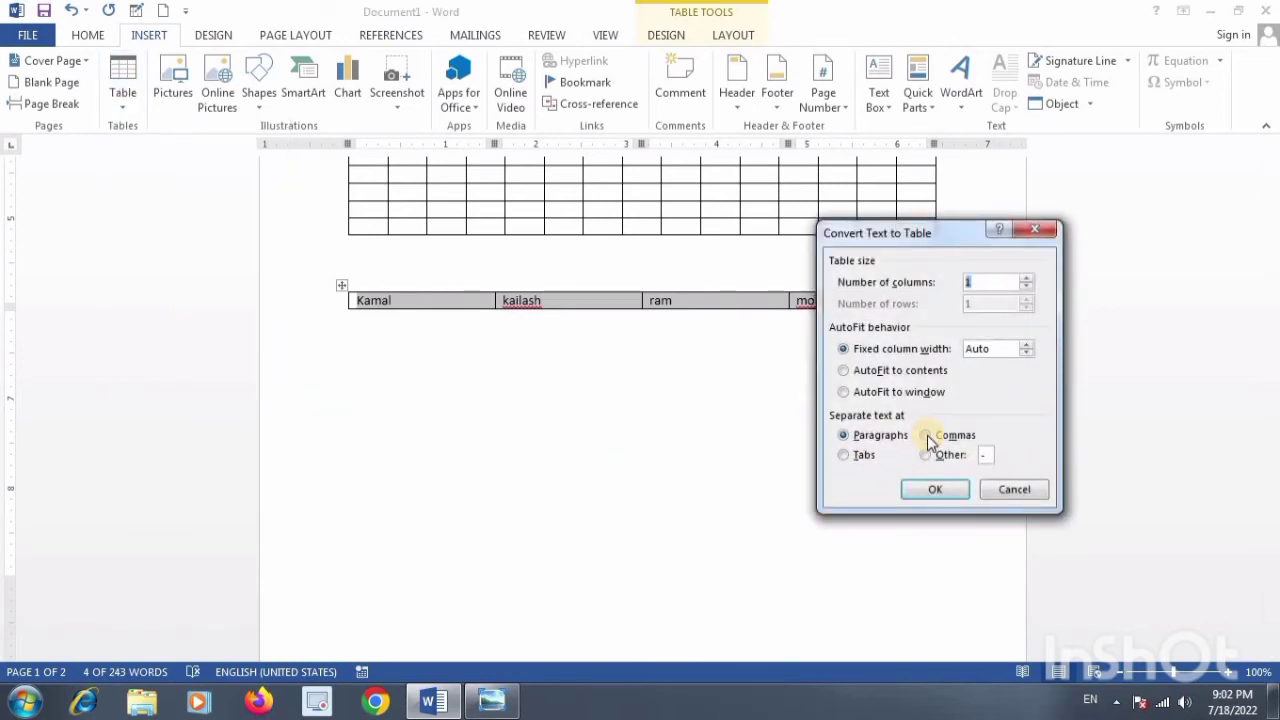
pyautogui.click(1040, 230)
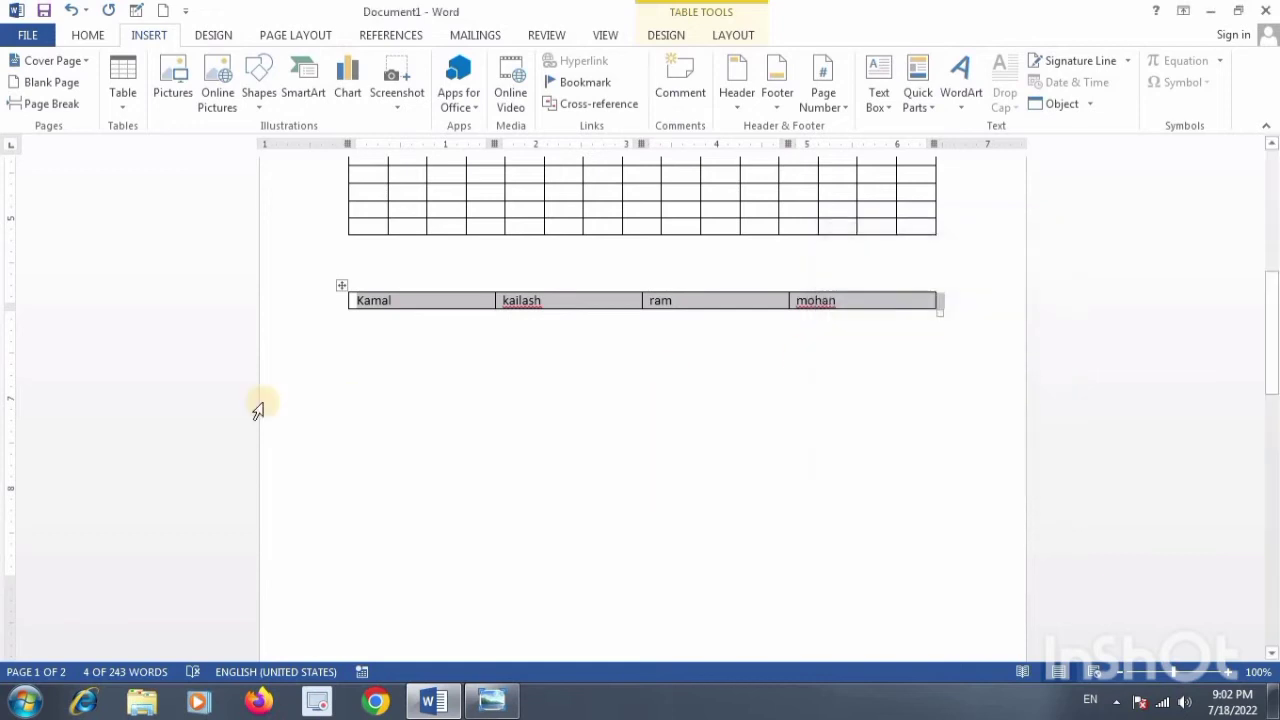
pyautogui.click(340, 371)
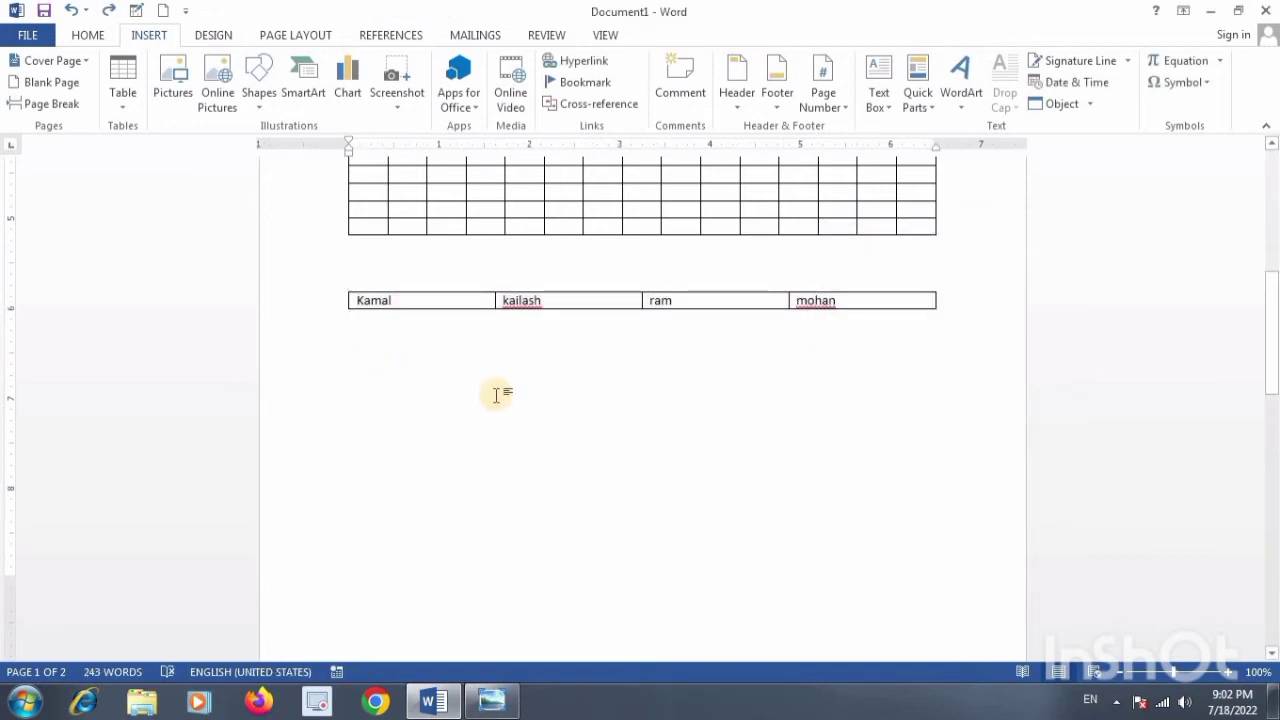
# Type three comma-separated names below the table and convert them into a three-column row using Commas
pyautogui.write('ra')
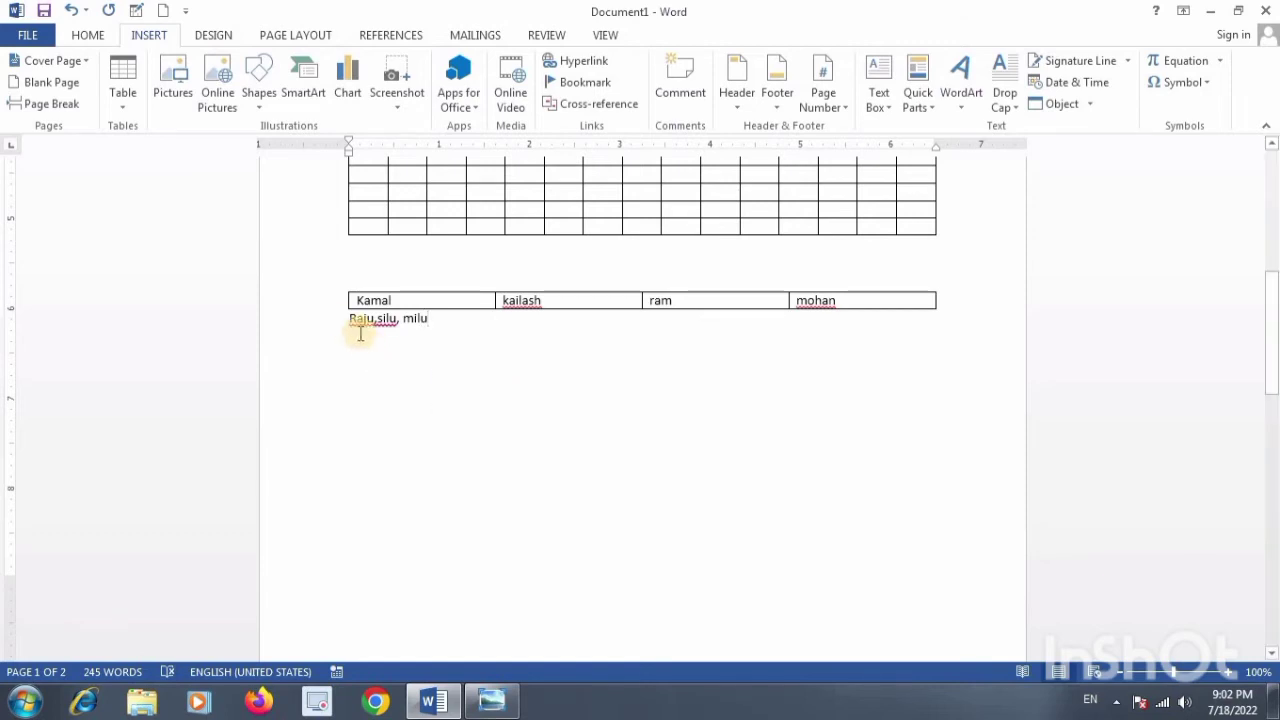
pyautogui.moveTo(349, 318); pyautogui.dragTo(427, 320)
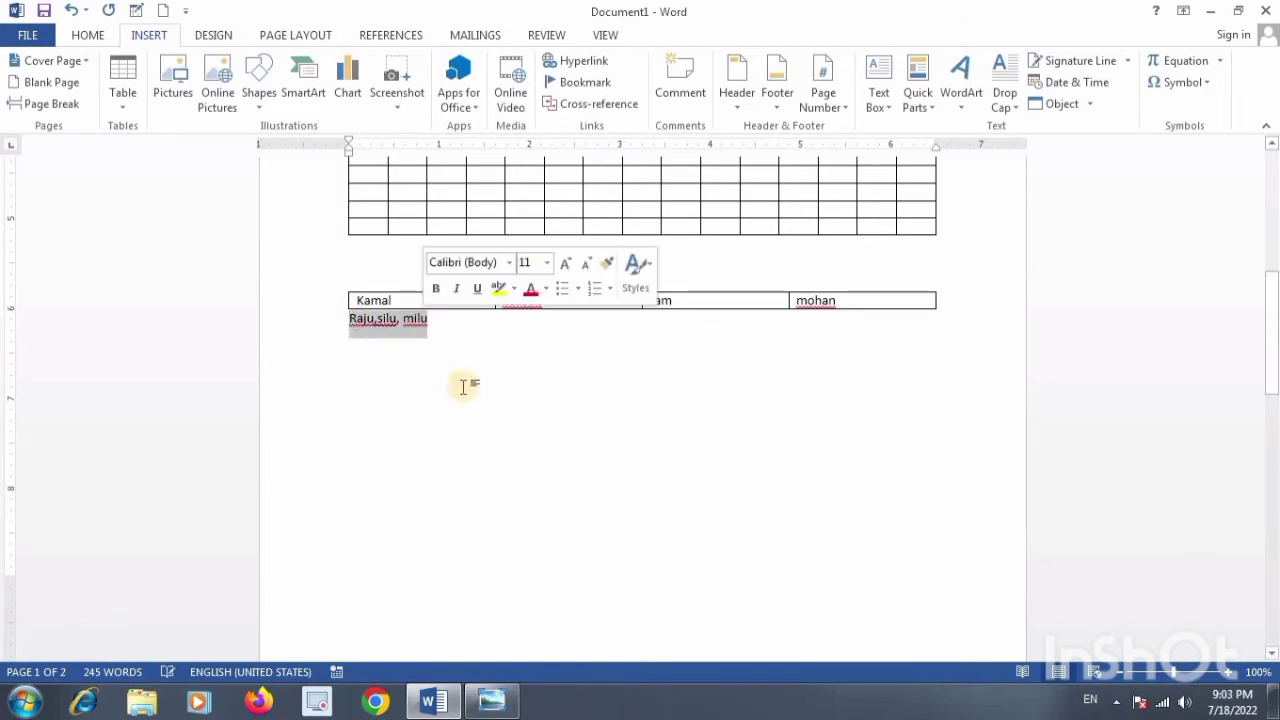
pyautogui.click(118, 100)
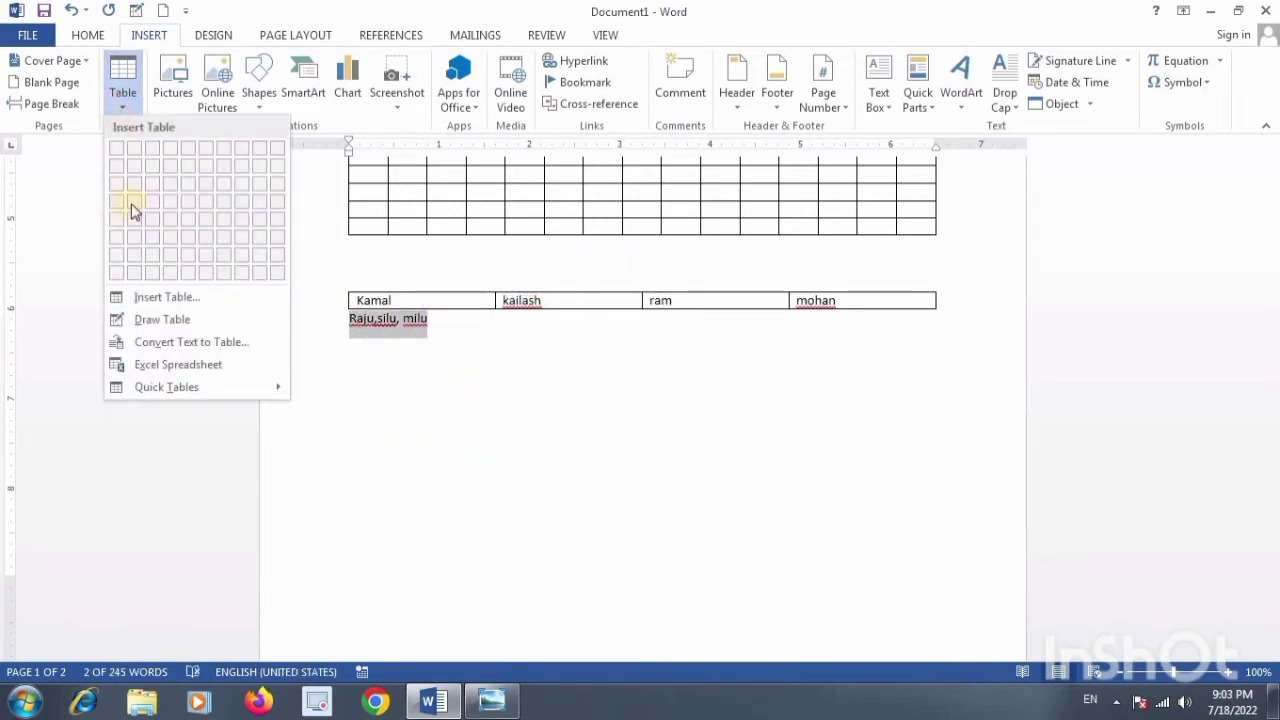
pyautogui.click(168, 343)
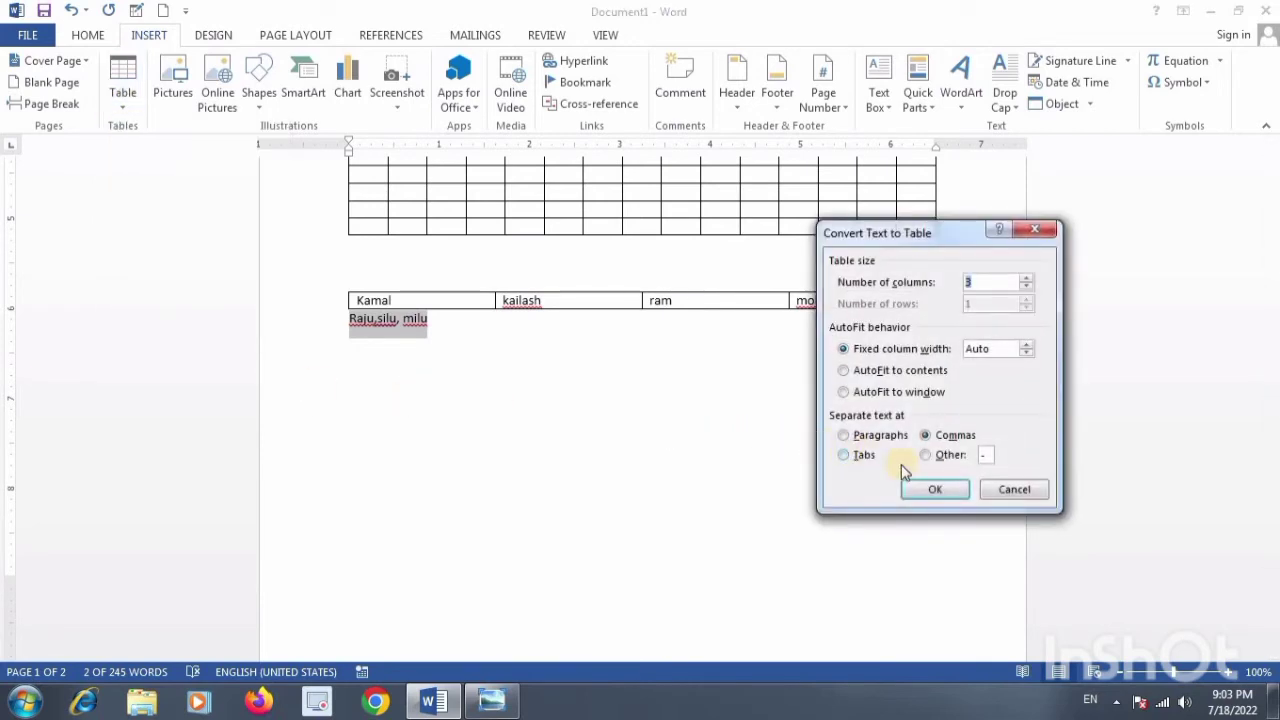
pyautogui.click(926, 436)
pyautogui.click(979, 358)
pyautogui.click(935, 489)
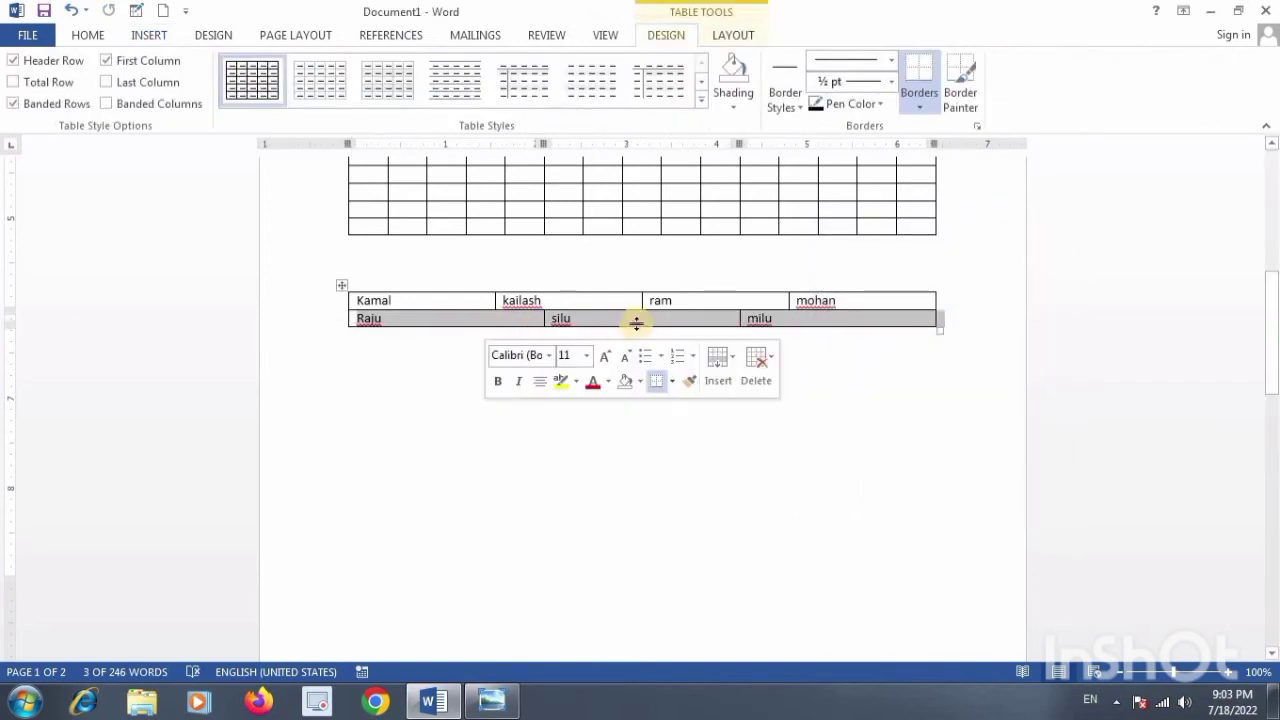
pyautogui.click(815, 354)
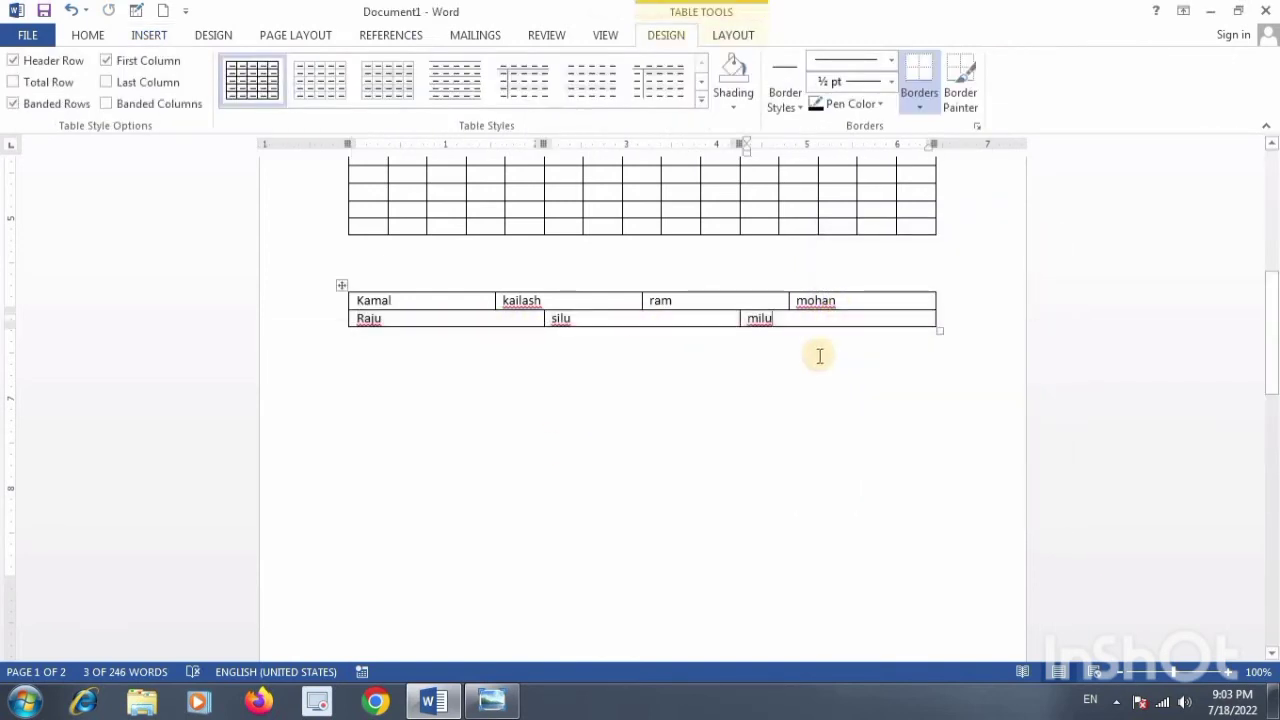
pyautogui.click(452, 320)
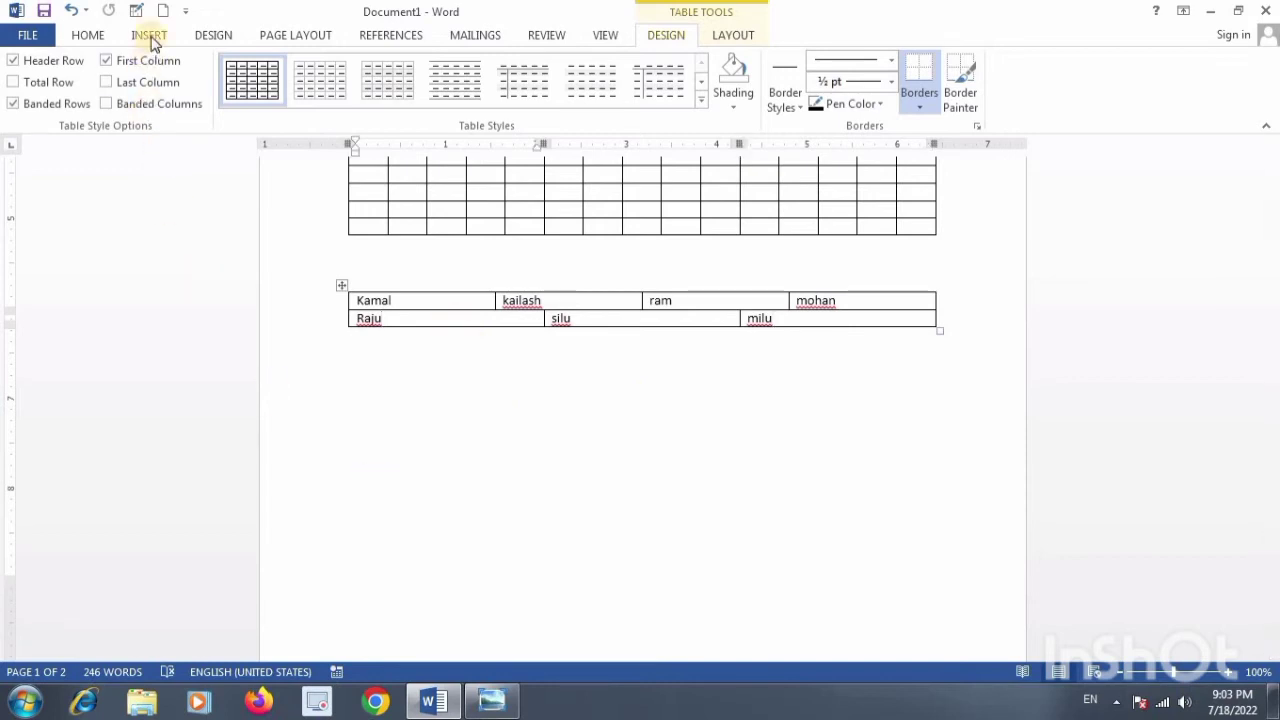
# Embed an Excel spreadsheet on the blank line below the name table
pyautogui.click(148, 35)
pyautogui.click(123, 100)
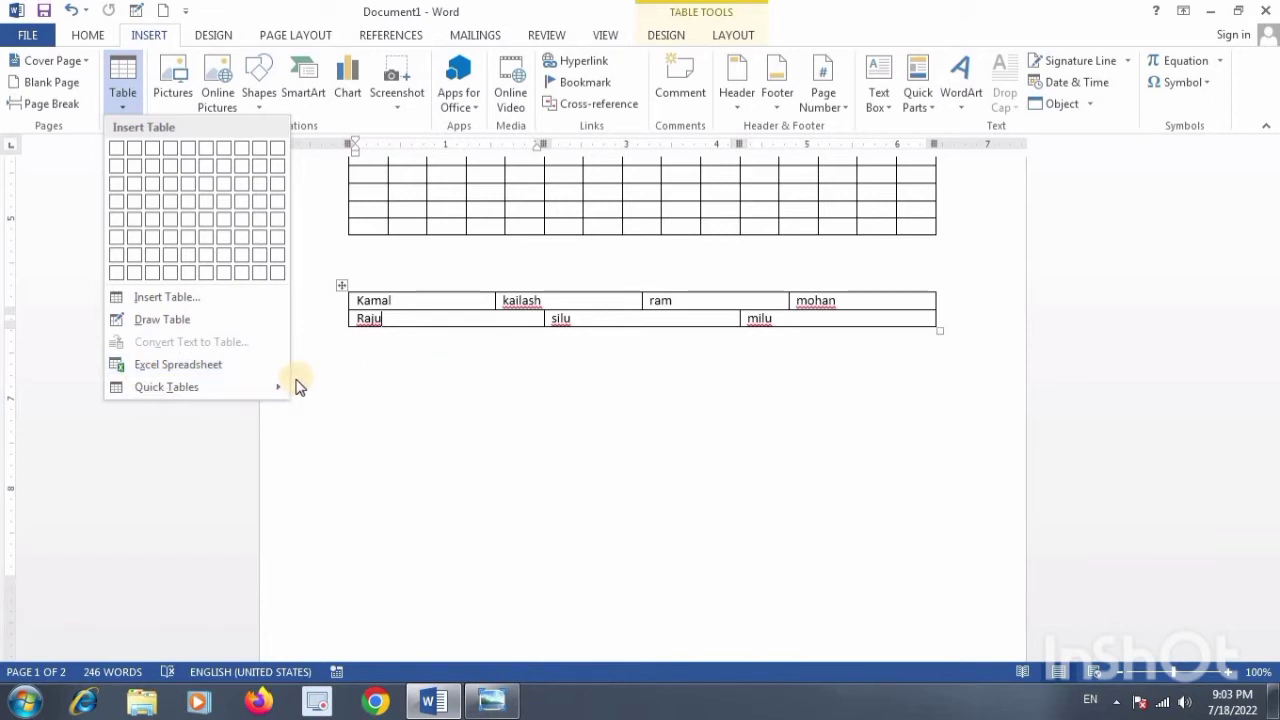
pyautogui.click(343, 377)
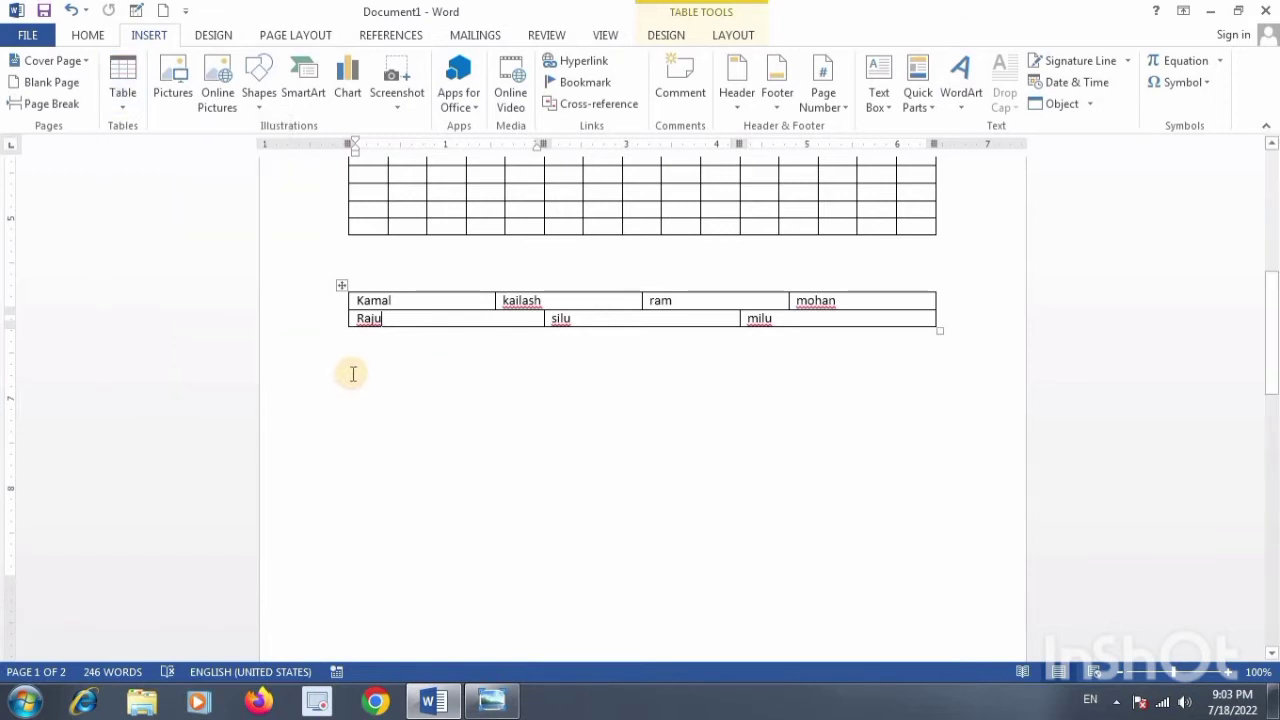
pyautogui.click(353, 363)
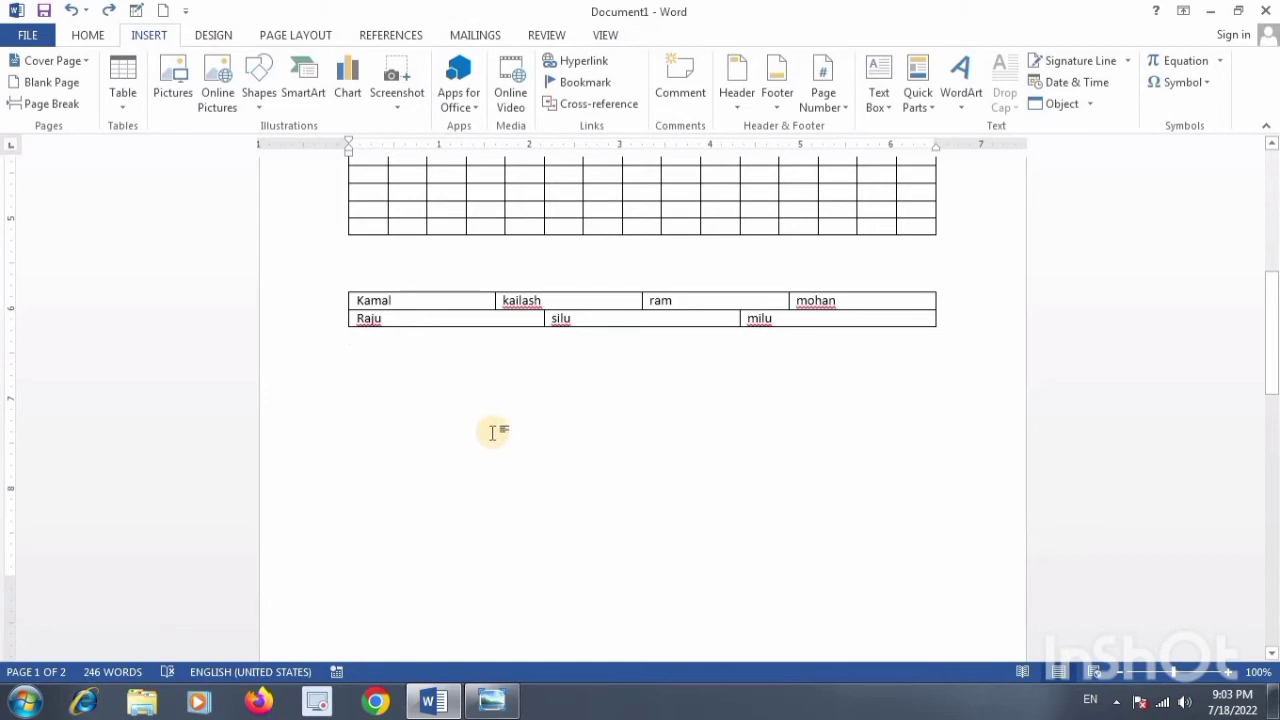
pyautogui.click(120, 108)
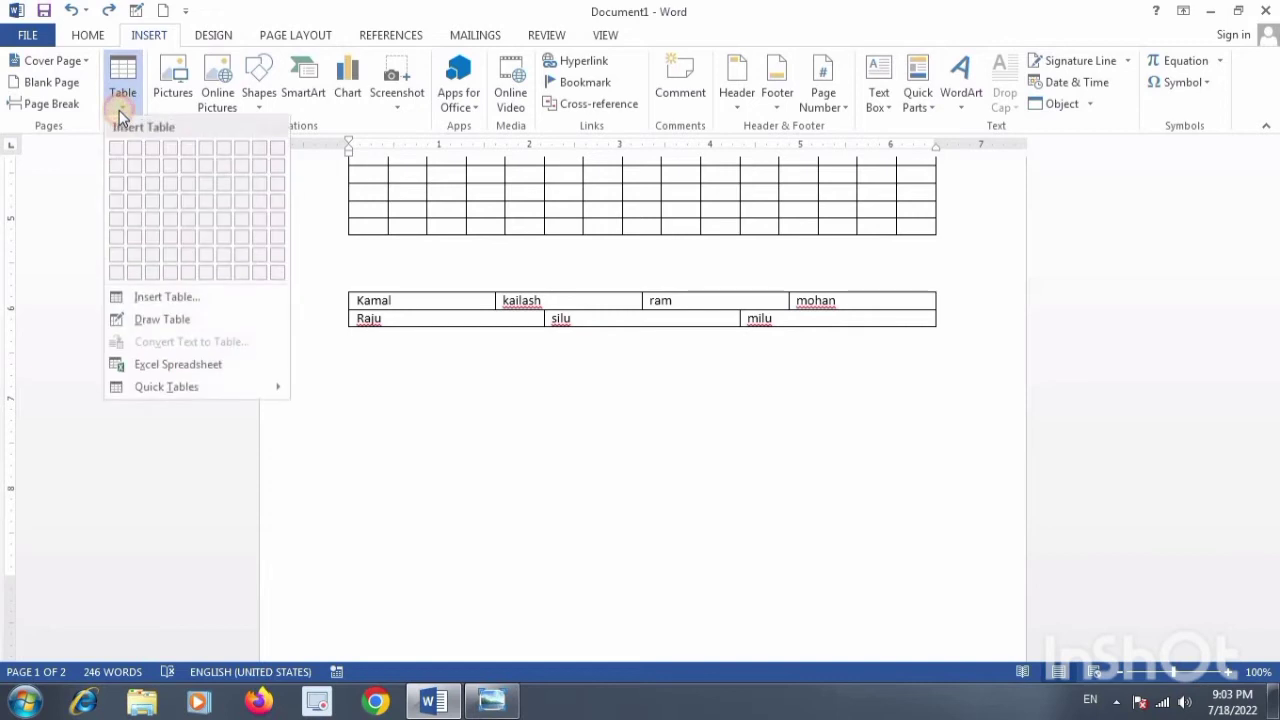
pyautogui.click(163, 365)
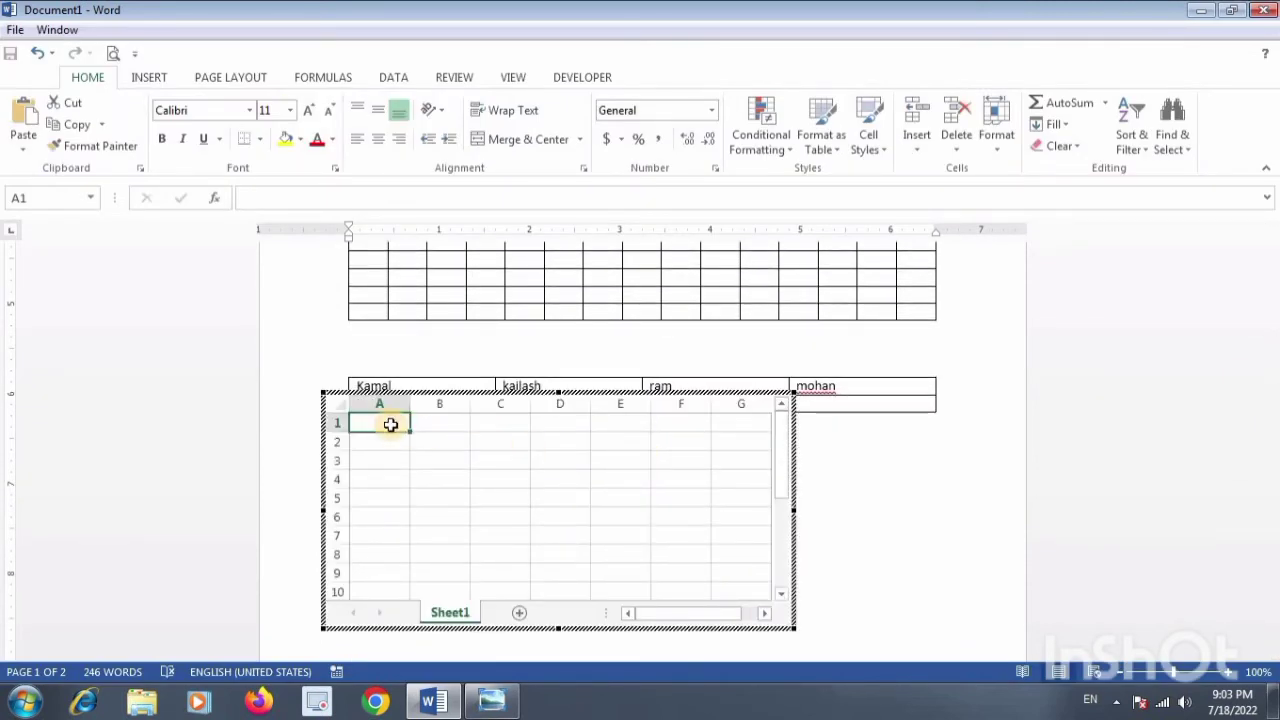
# Enter 1, 2, 3 in column A and autofill the series down to 9
pyautogui.write('1')
pyautogui.press('Return')
pyautogui.write('2')
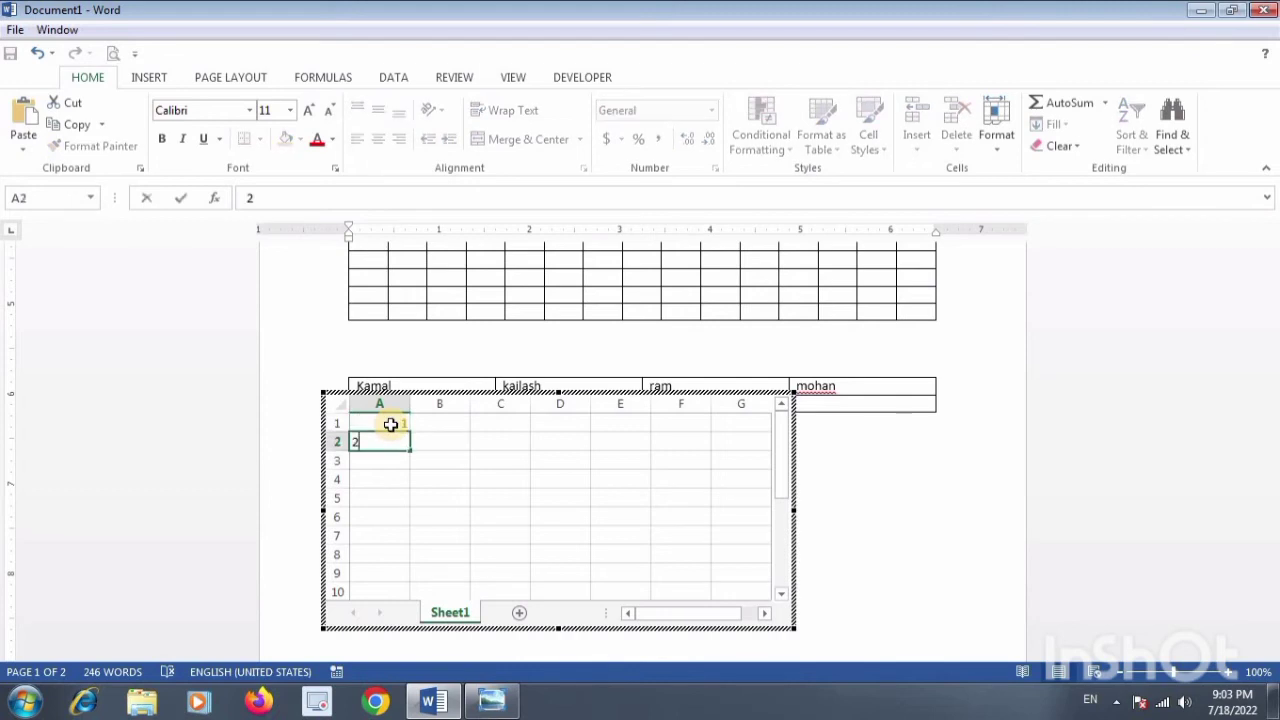
pyautogui.press('Return')
pyautogui.write('3')
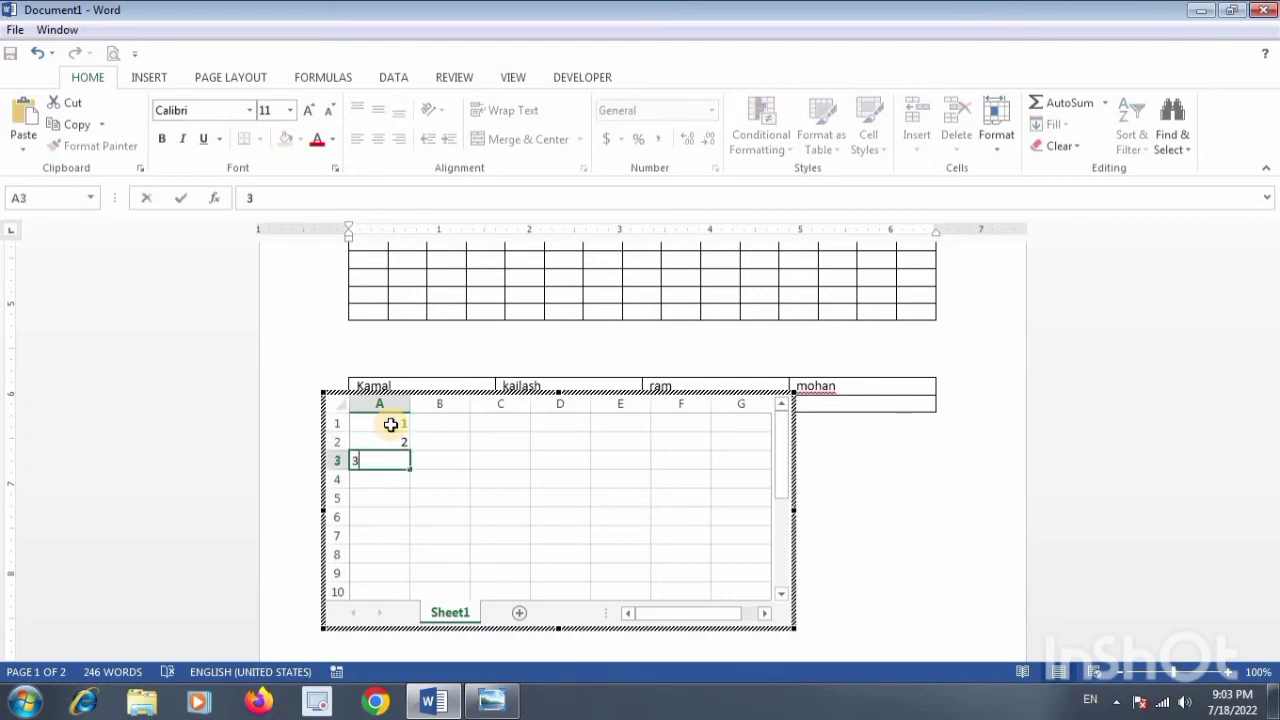
pyautogui.moveTo(390, 424); pyautogui.dragTo(391, 460)
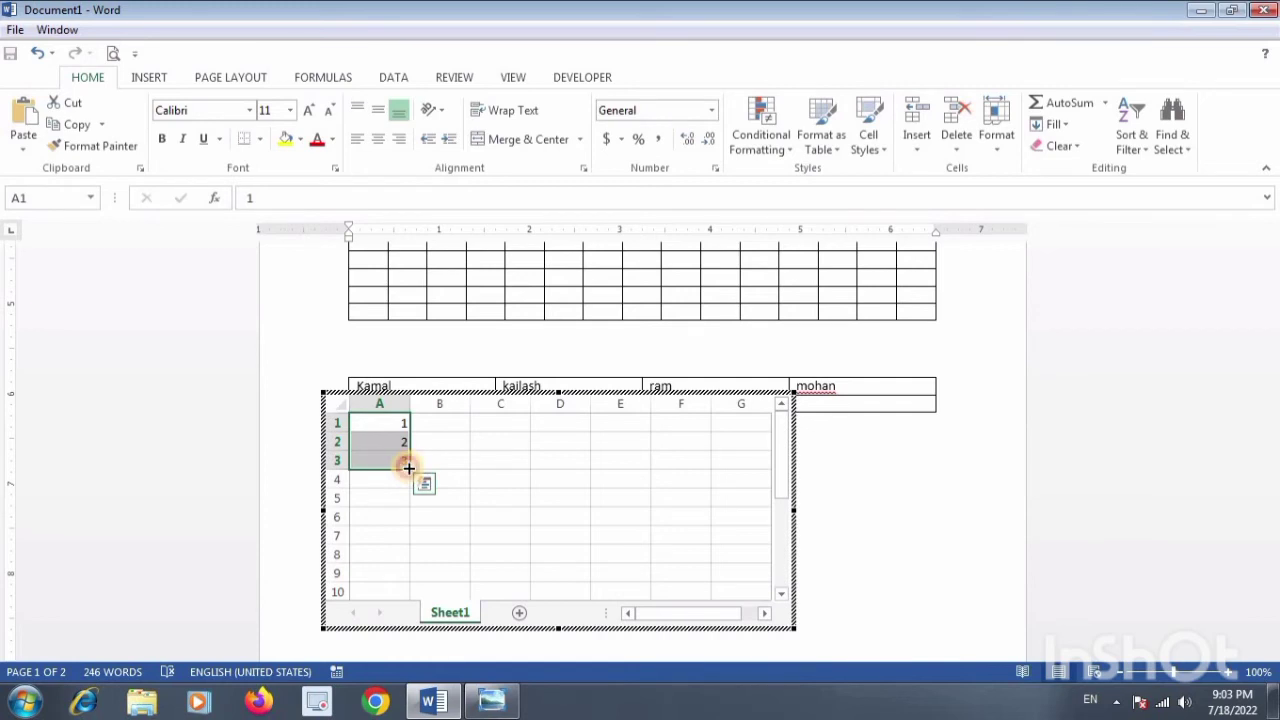
pyautogui.moveTo(409, 467); pyautogui.dragTo(412, 593)
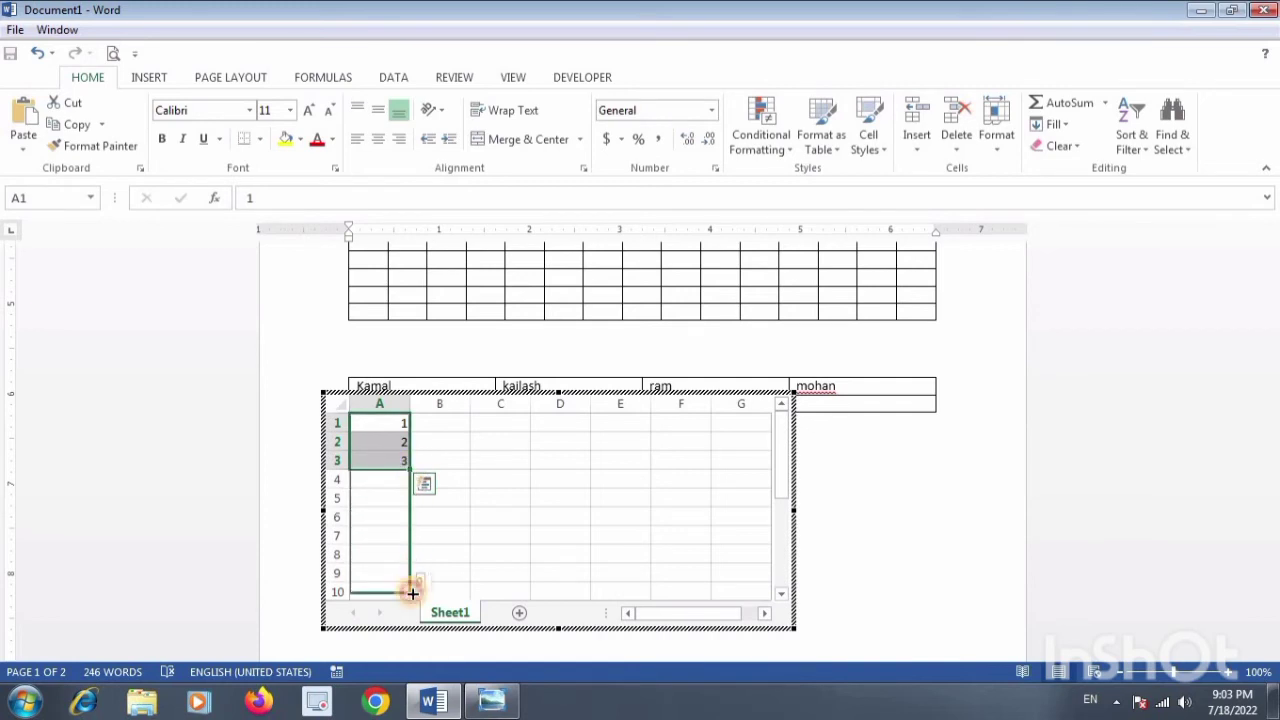
pyautogui.moveTo(412, 593); pyautogui.dragTo(410, 573)
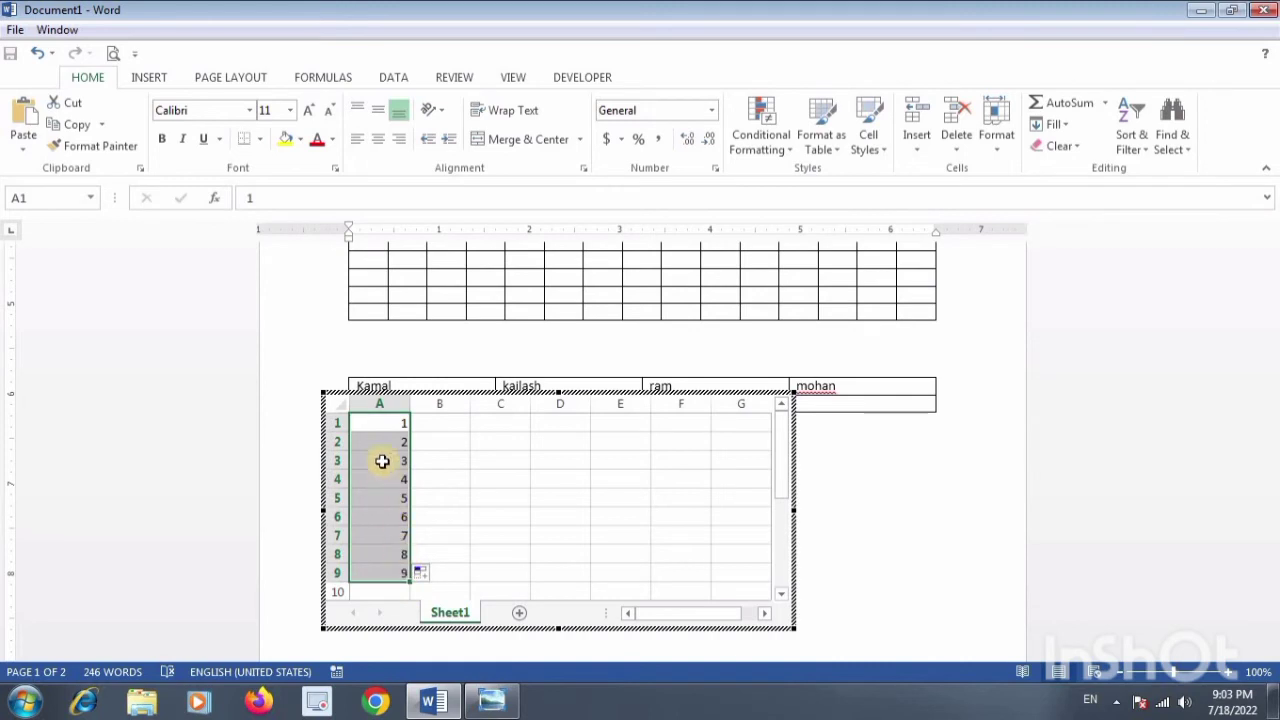
# Enter jan, feb, mar in column B, autofill through sep, and leave the sheet
pyautogui.click(446, 425)
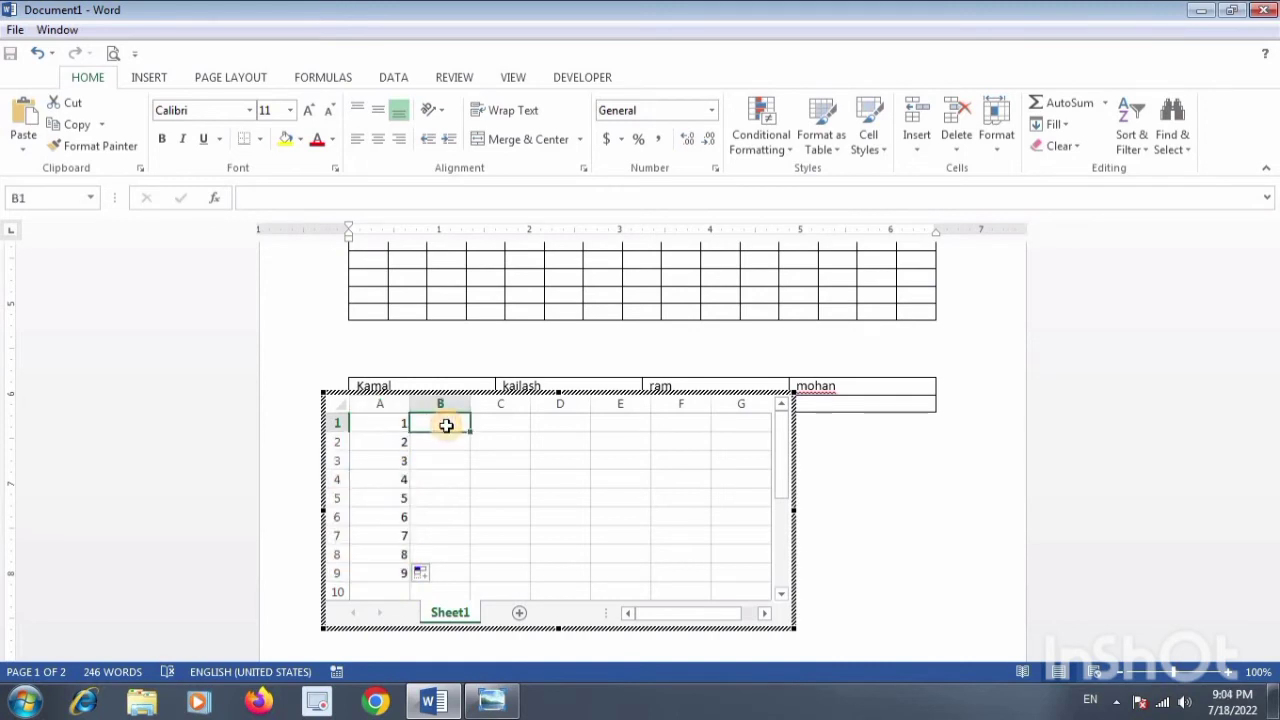
pyautogui.write('jan')
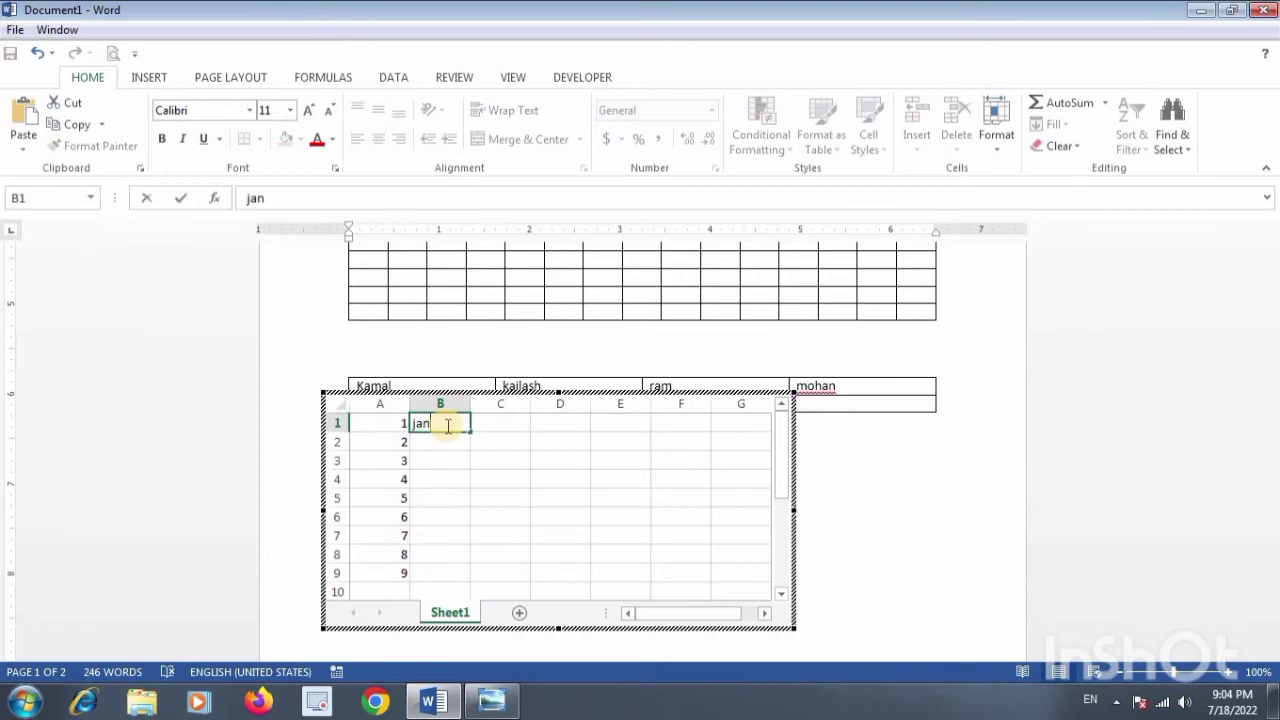
pyautogui.press('Return')
pyautogui.write('feb')
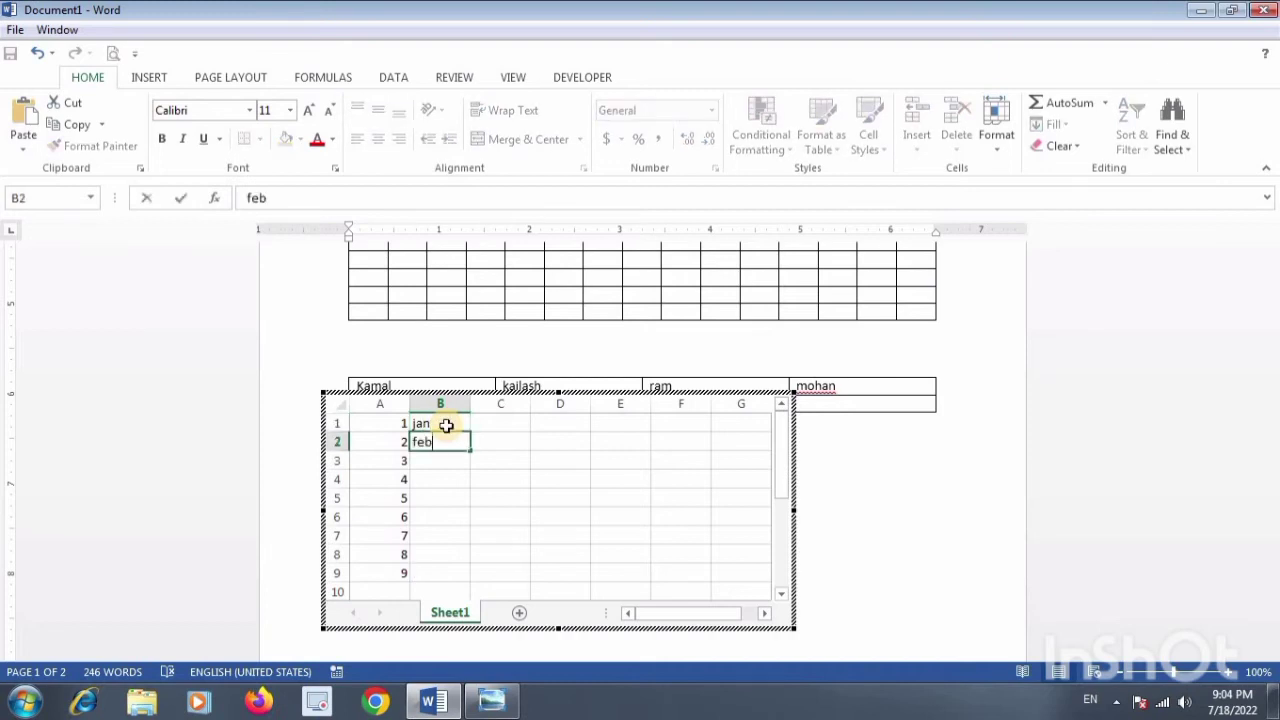
pyautogui.press('Return')
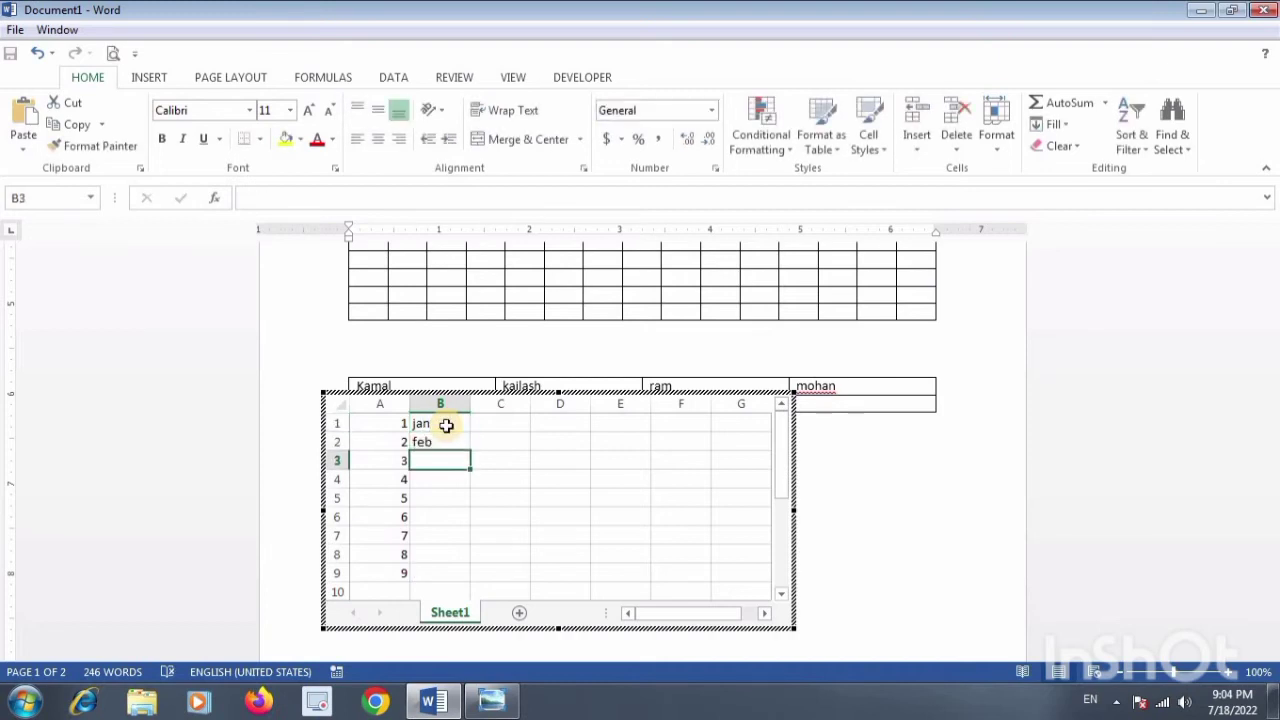
pyautogui.write('mar')
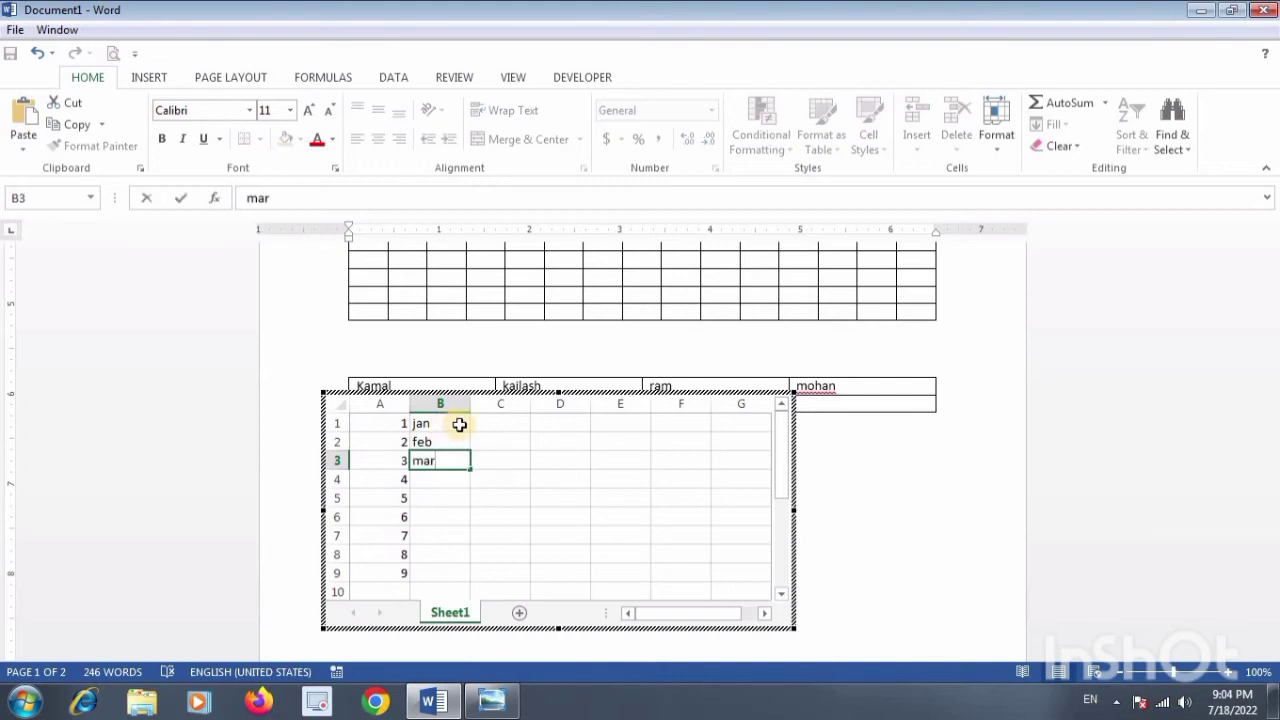
pyautogui.moveTo(455, 424); pyautogui.dragTo(471, 577)
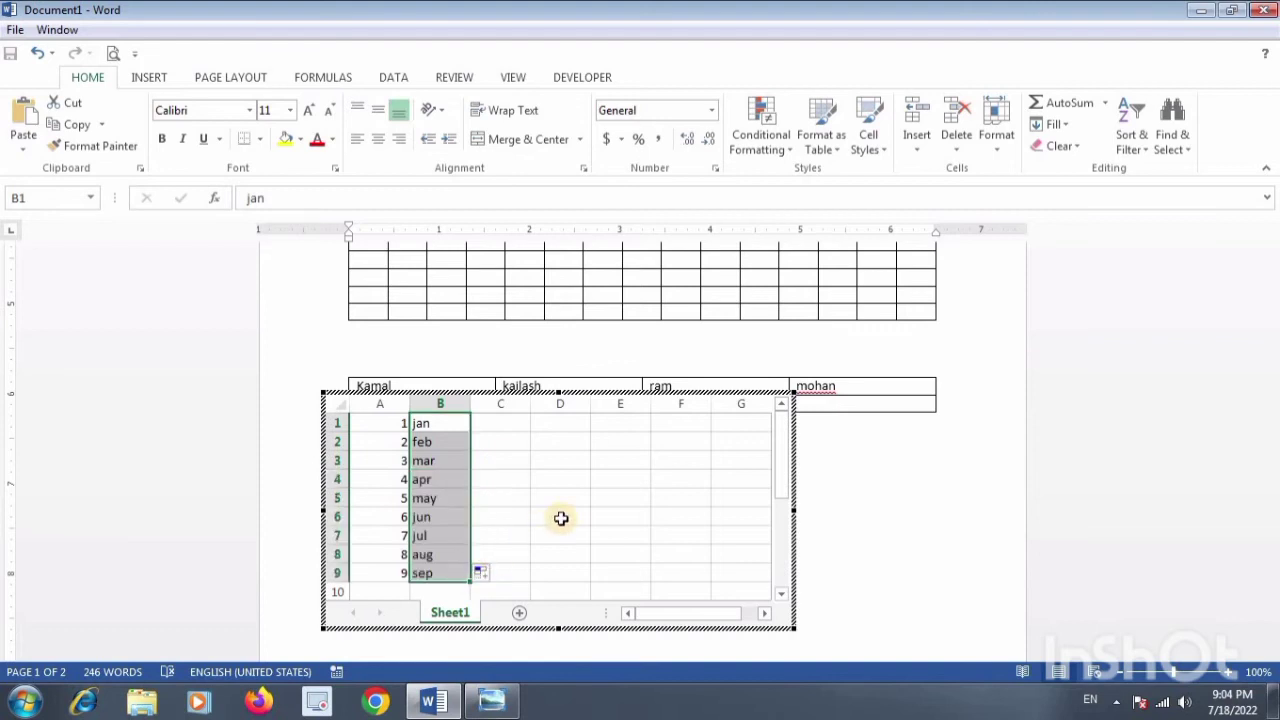
pyautogui.click(937, 483)
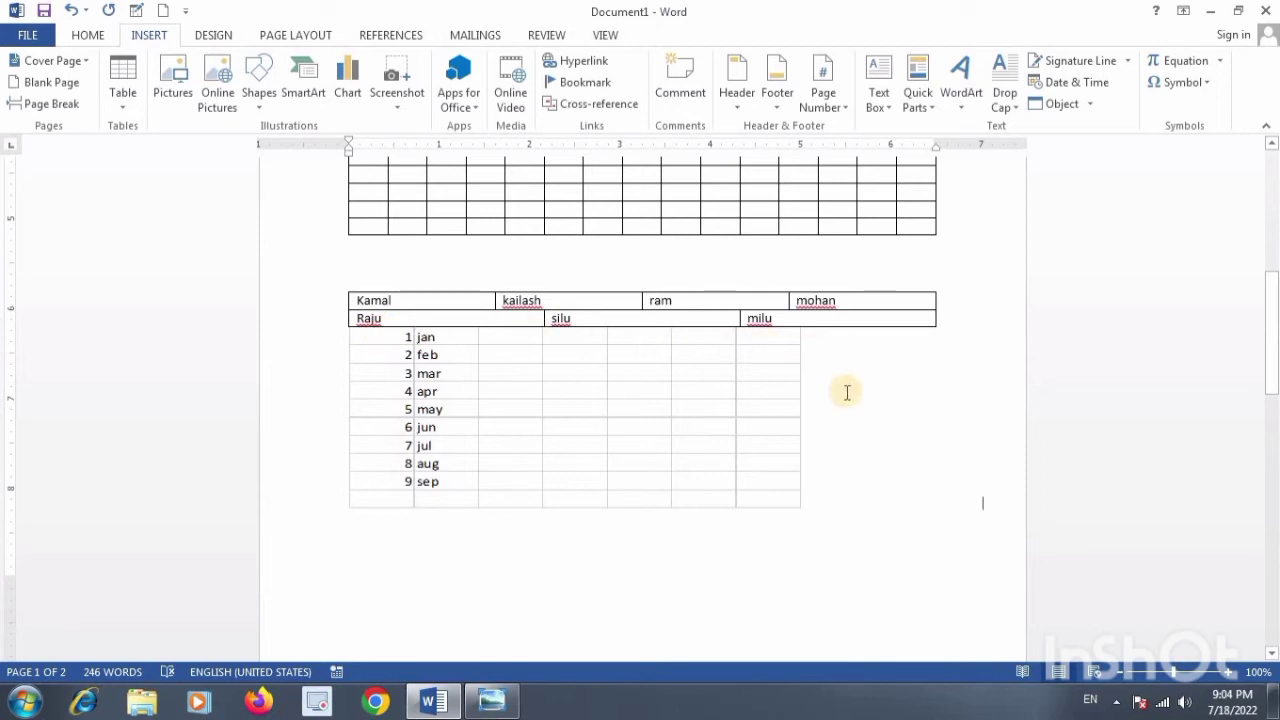
# Put the cursor on the empty line below the spreadsheet and show the Quick Tables choices
pyautogui.click(129, 106)
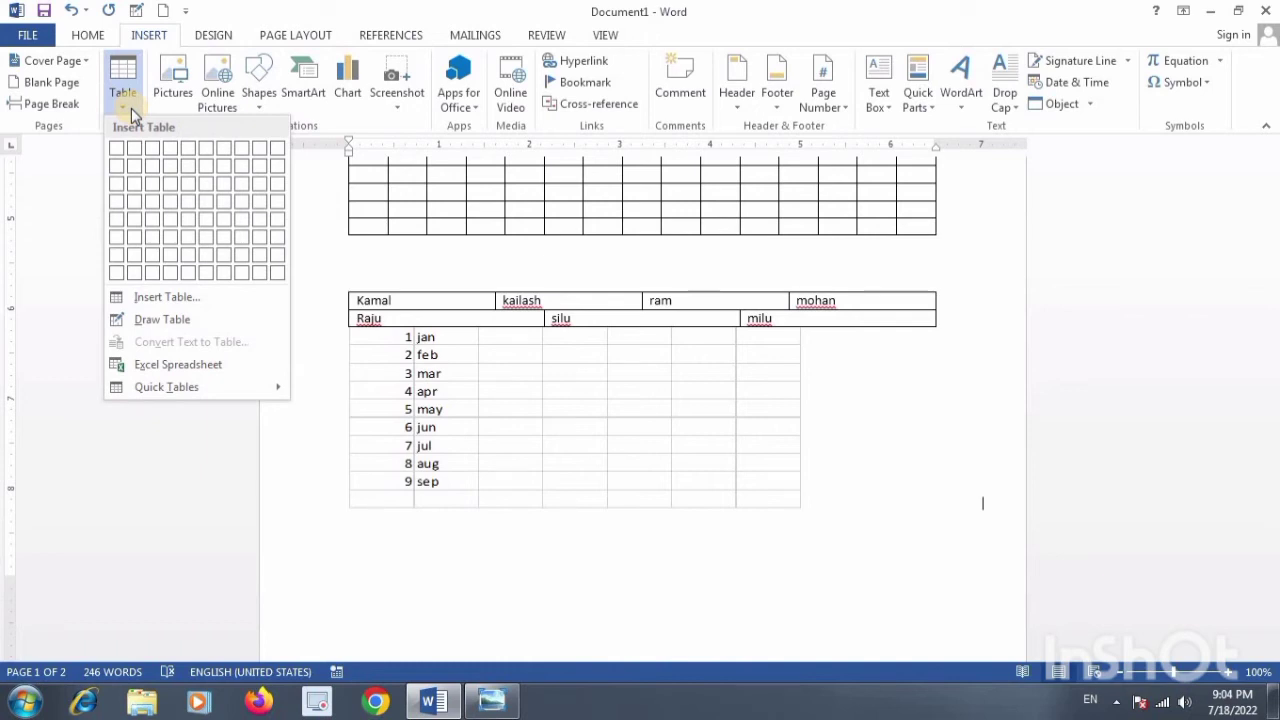
pyautogui.click(352, 541)
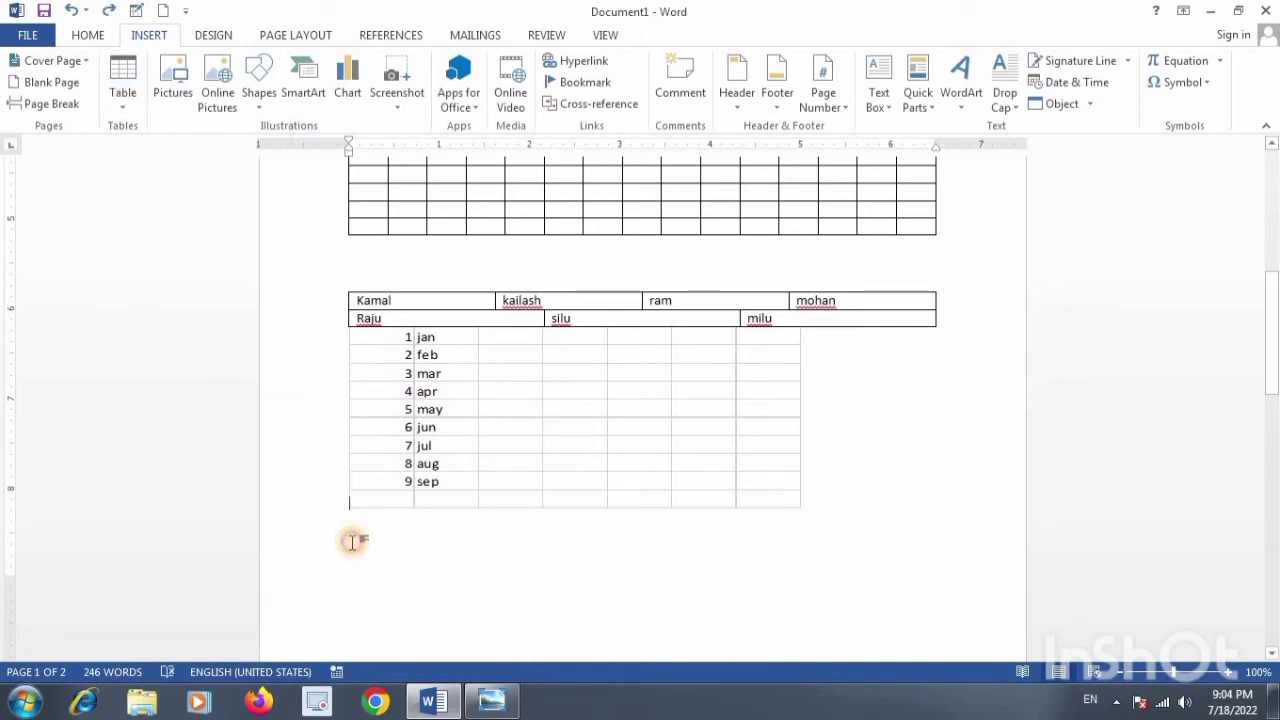
pyautogui.click(809, 492)
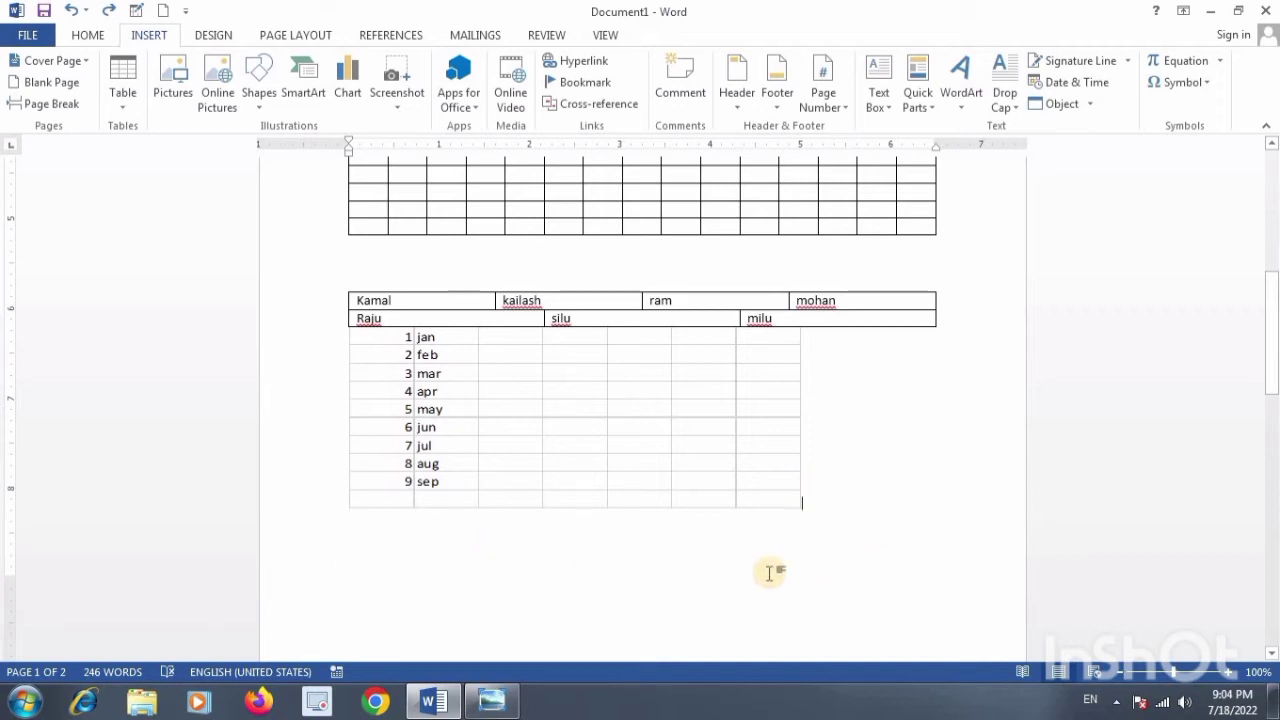
pyautogui.click(485, 617)
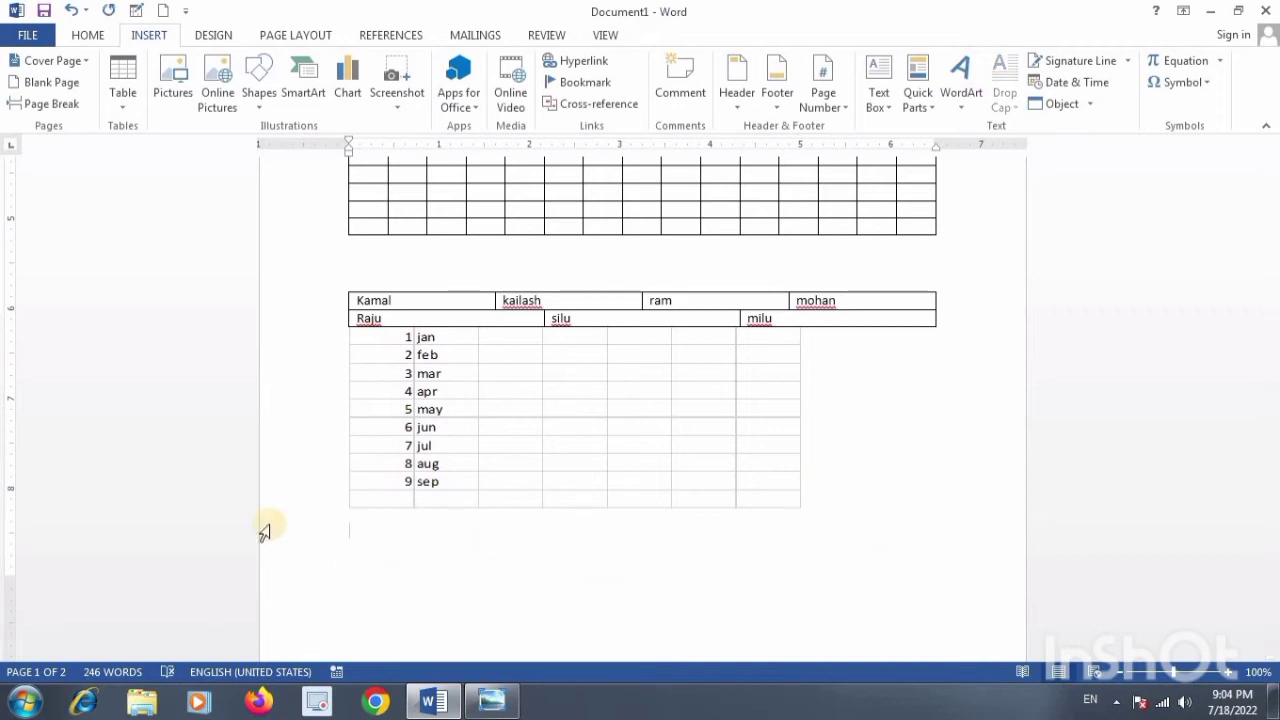
pyautogui.click(130, 108)
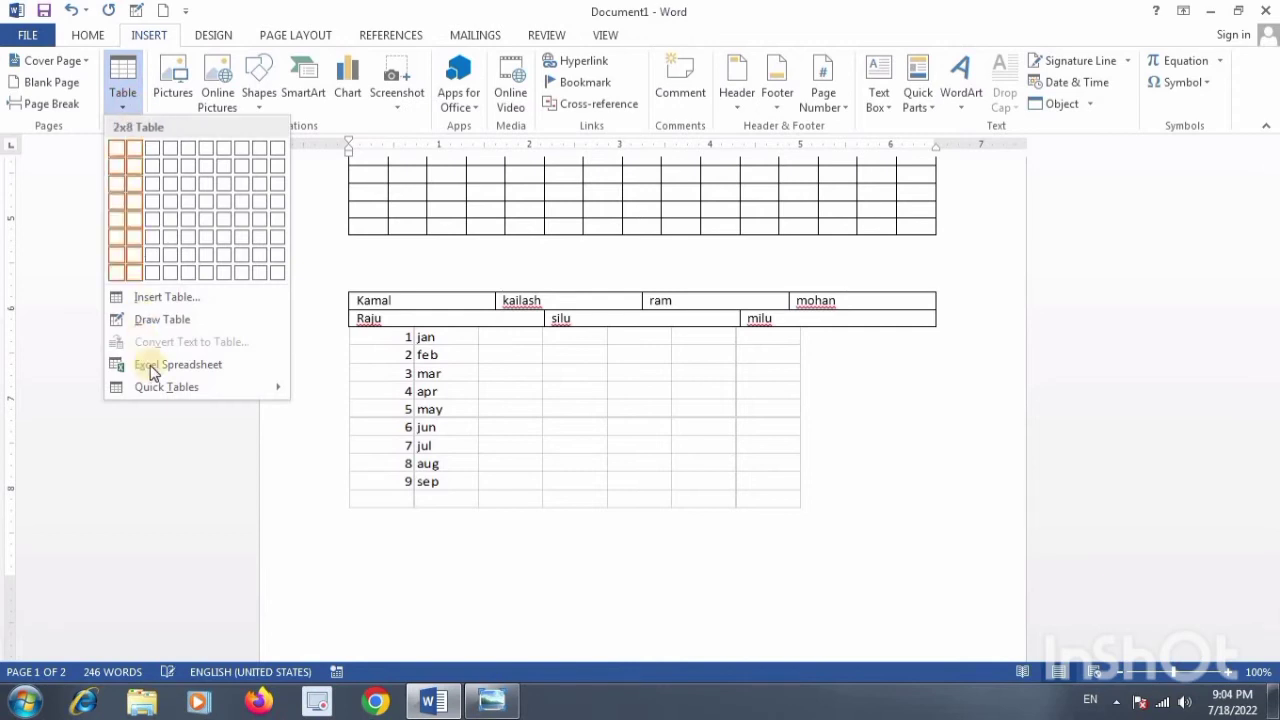
pyautogui.moveTo(158, 388)
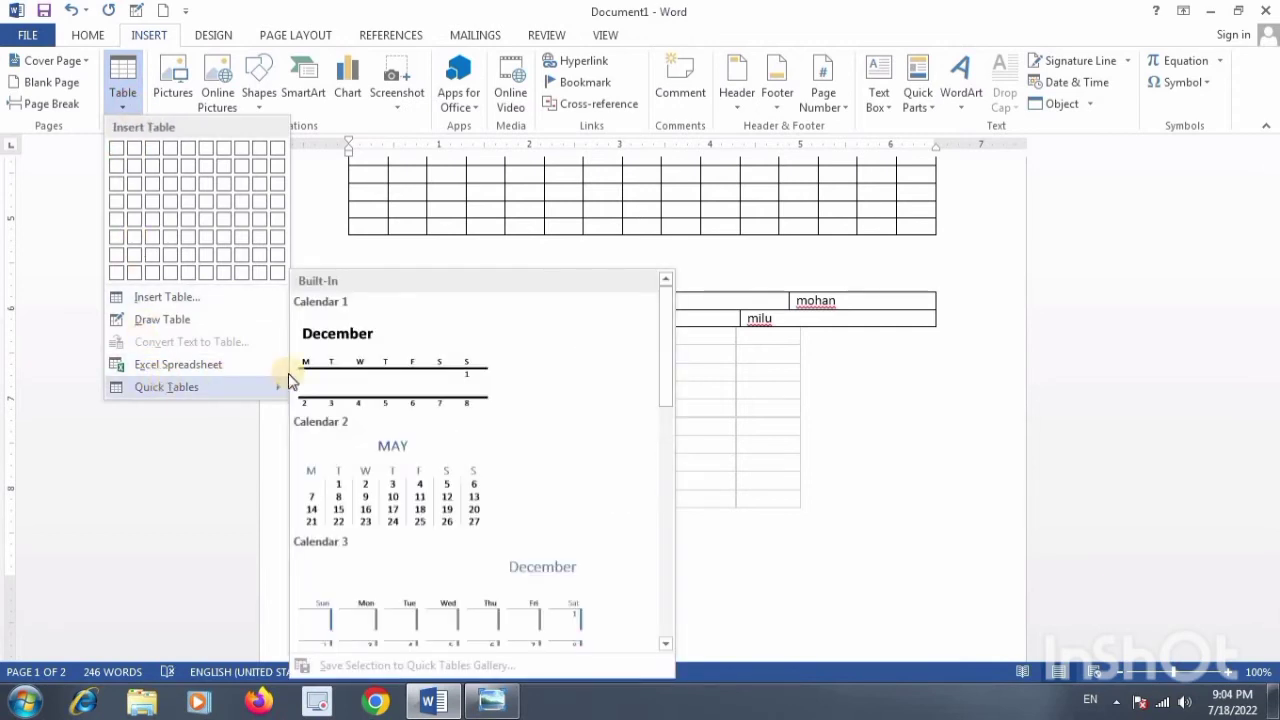
# Insert the May Calendar 2 quick table and drag it below the 'Reading is easier' paragraph
pyautogui.click(415, 487)
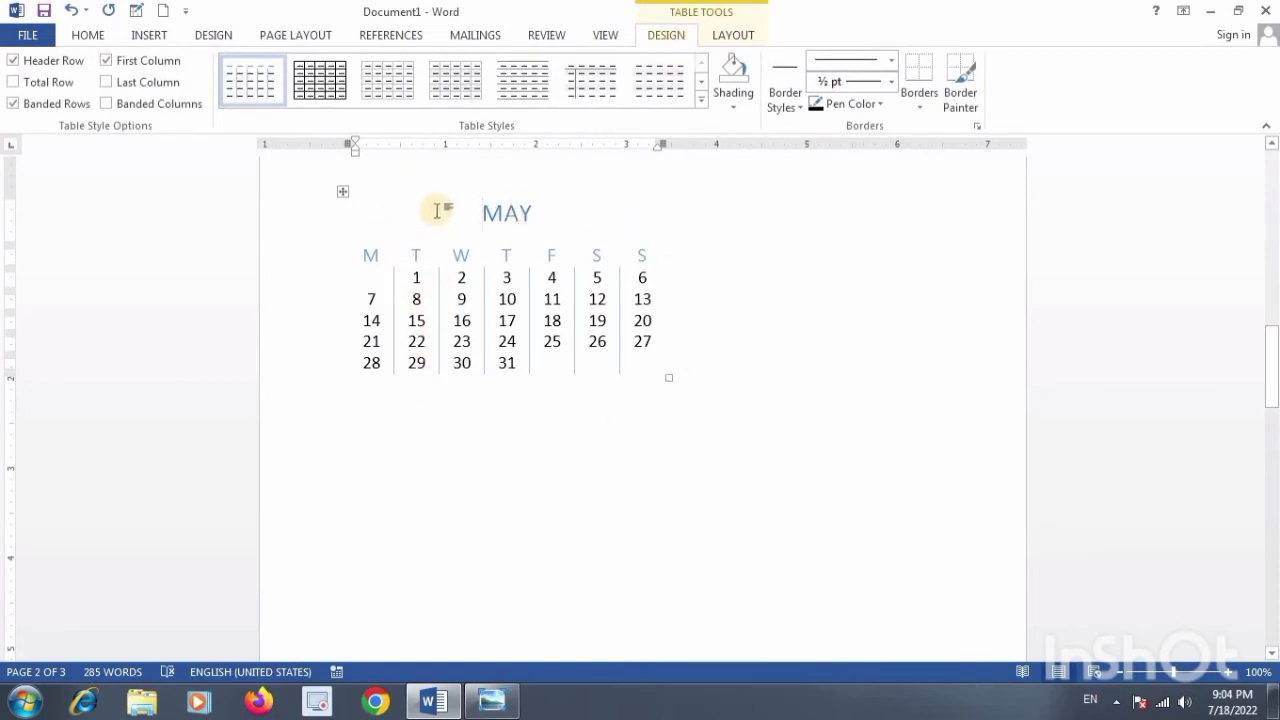
pyautogui.click(344, 196)
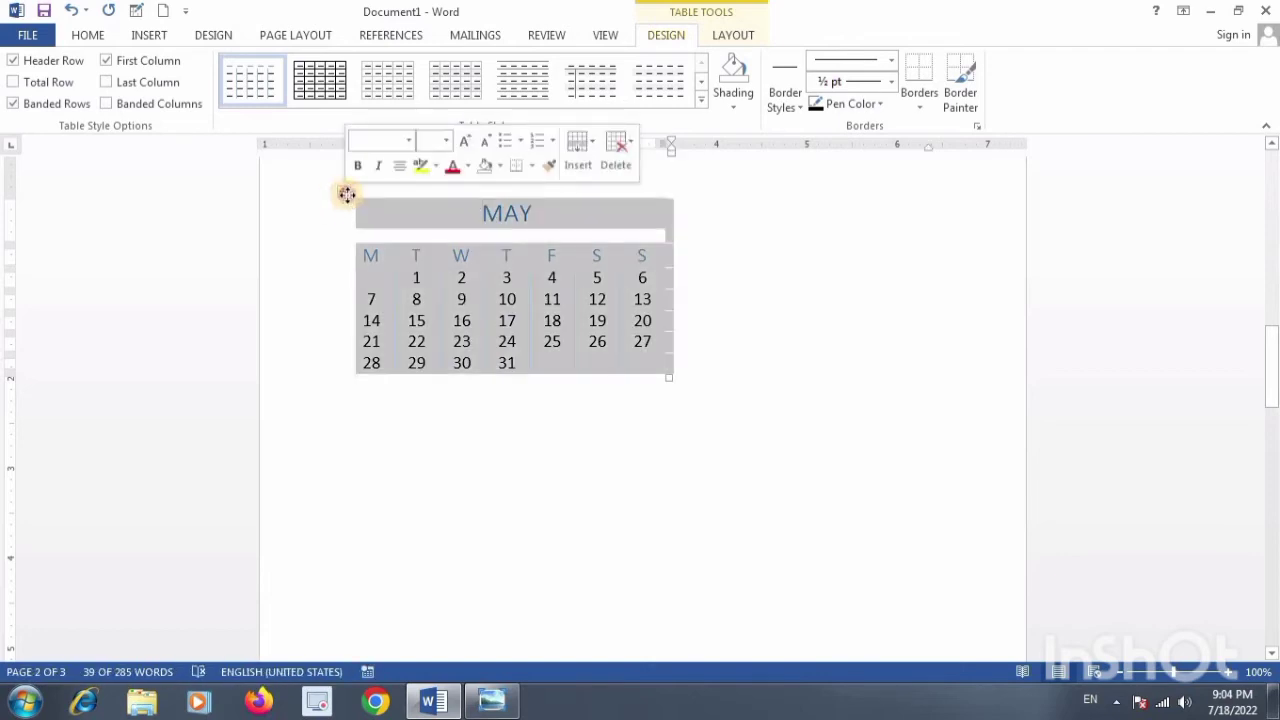
pyautogui.moveTo(346, 194)
pyautogui.mouseDown()
pyautogui.moveTo(672, 431)
pyautogui.moveTo(494, 429)
pyautogui.mouseUp()
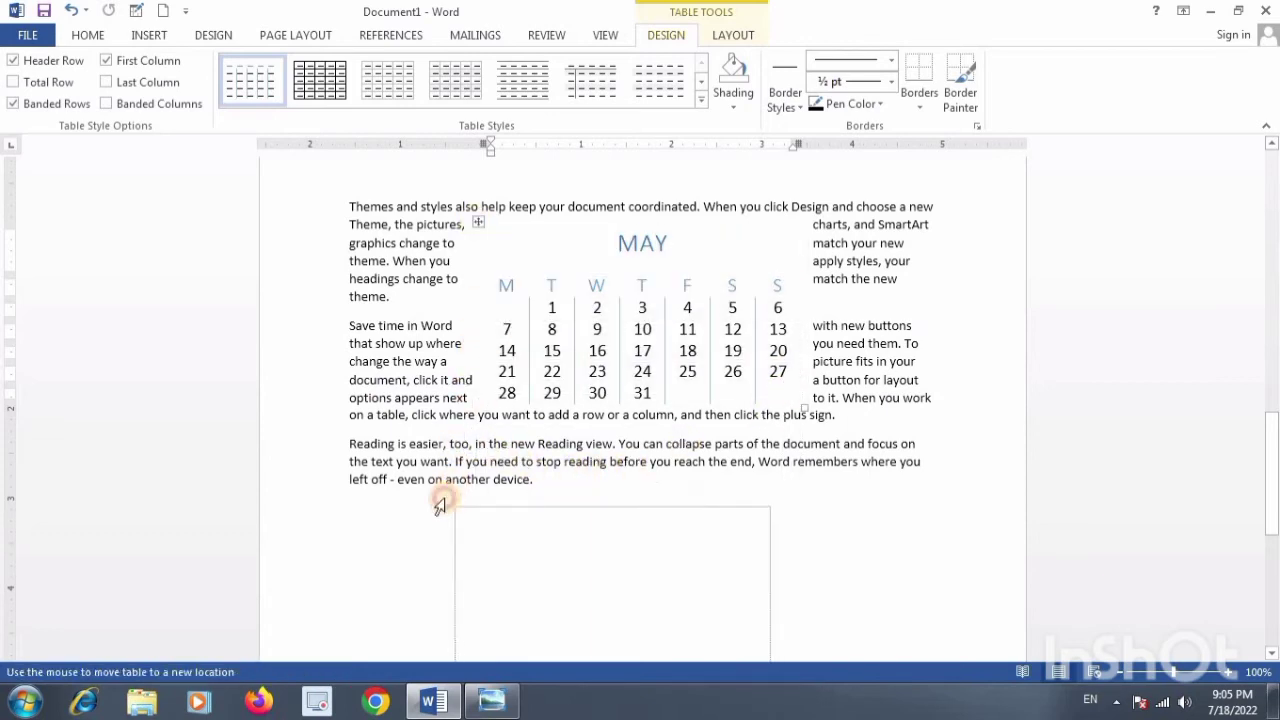
pyautogui.moveTo(476, 221); pyautogui.dragTo(443, 495)
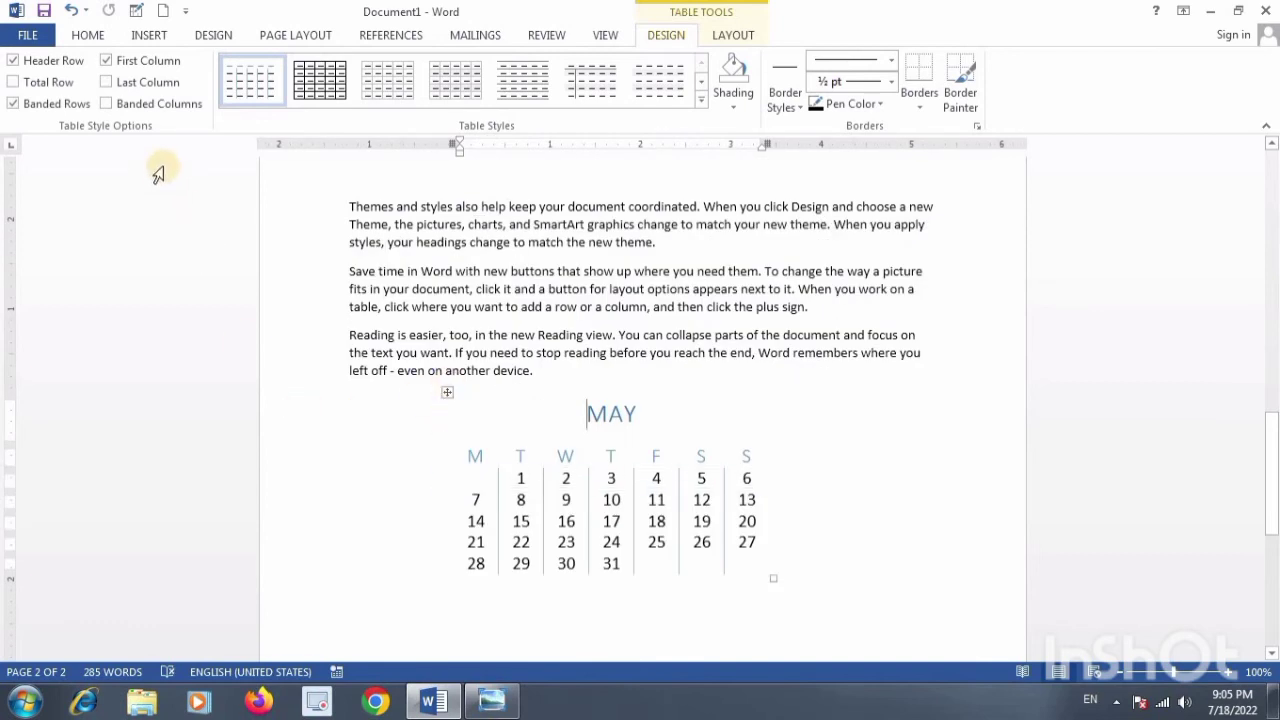
pyautogui.click(150, 35)
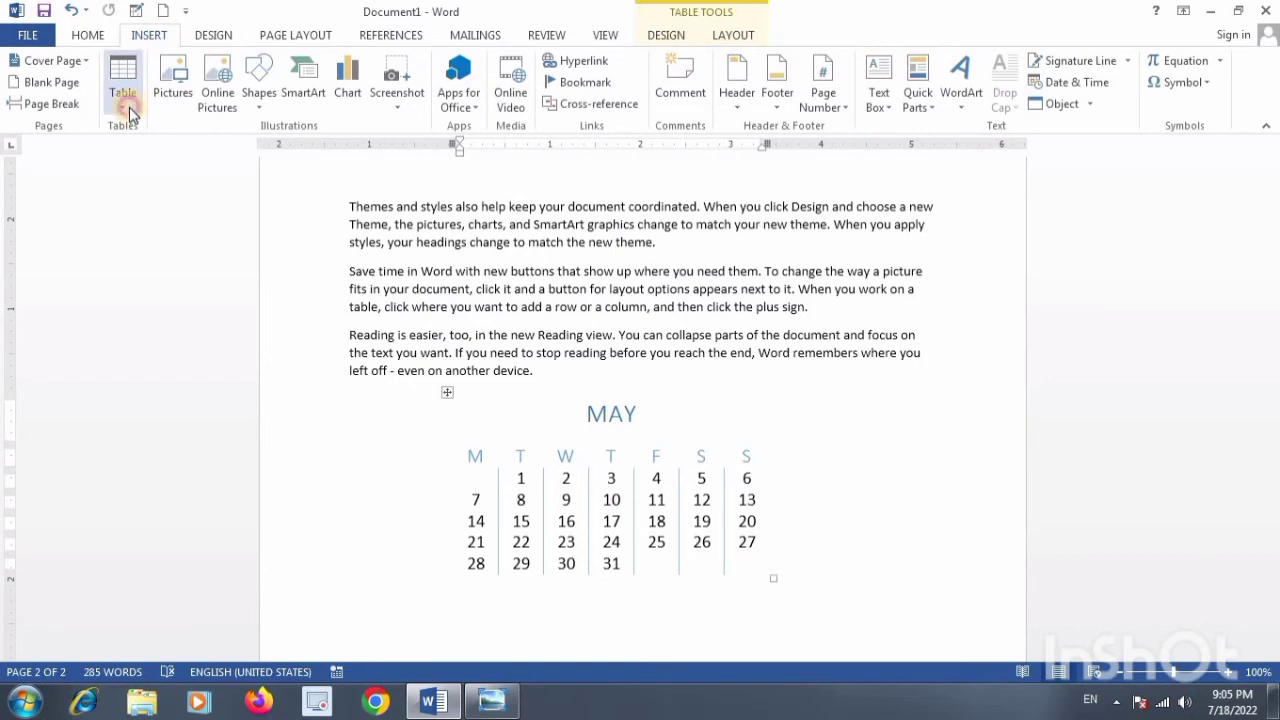
pyautogui.click(129, 107)
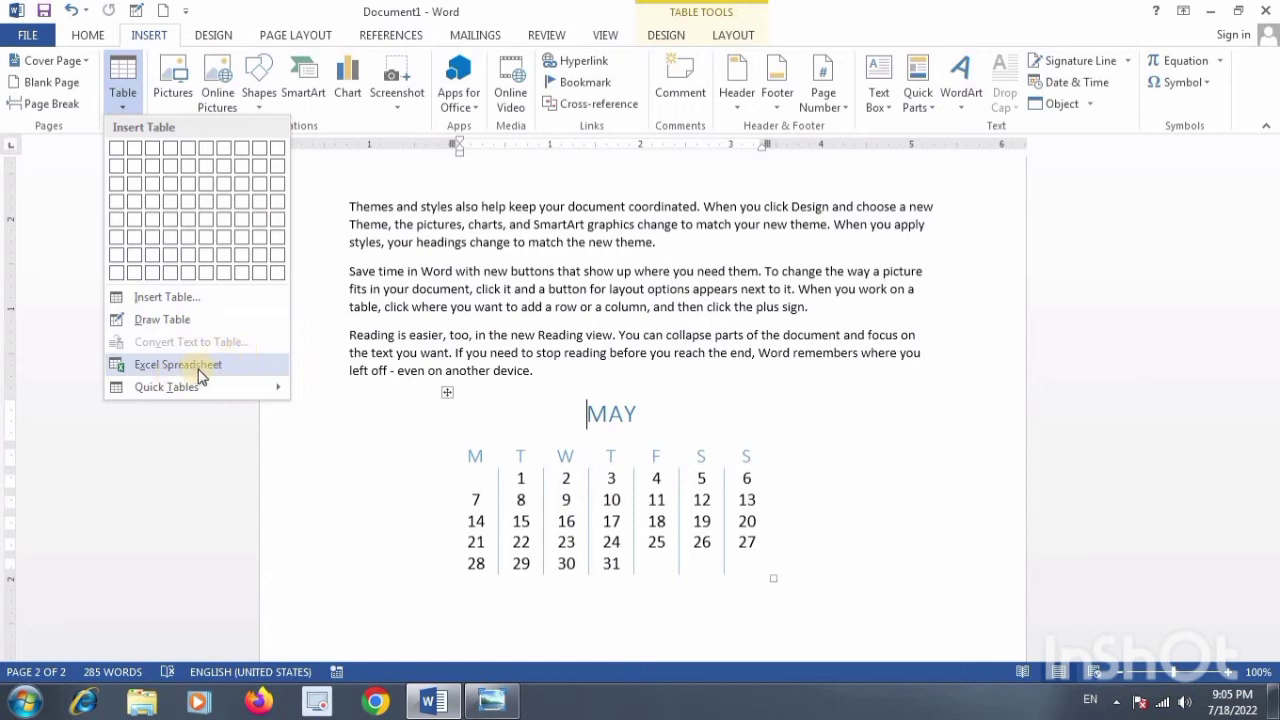
pyautogui.moveTo(164, 390)
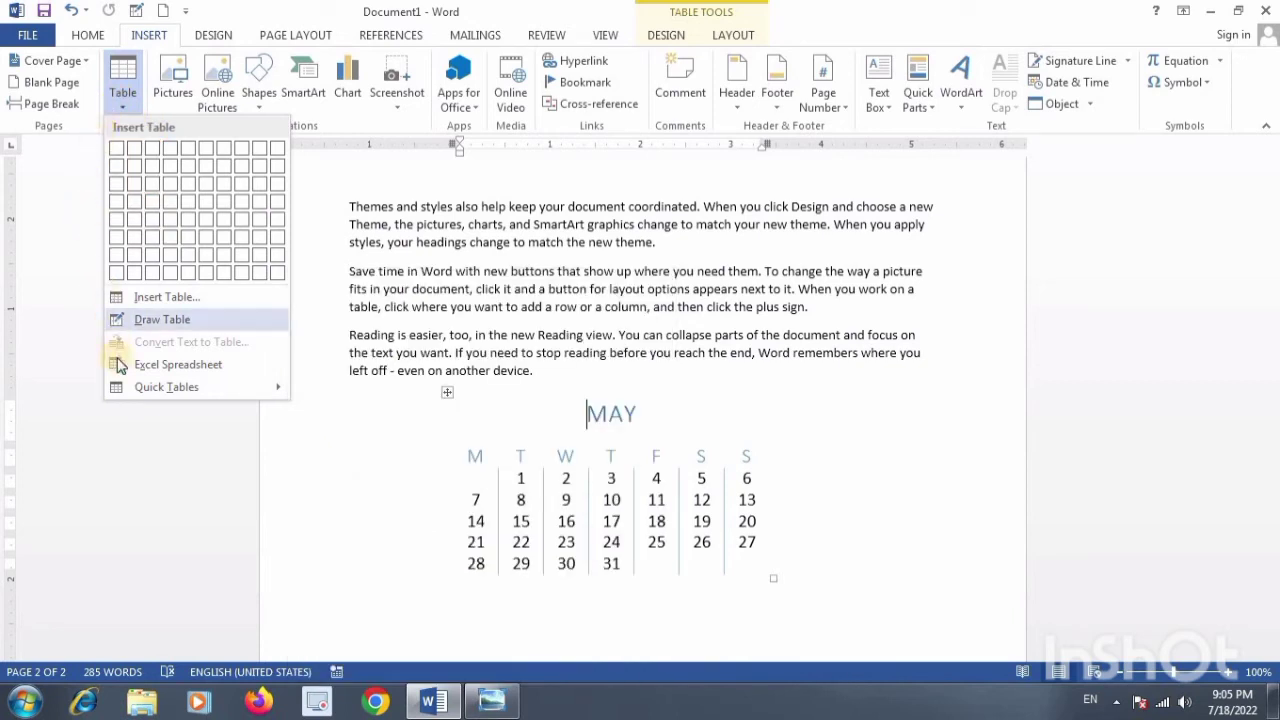
pyautogui.click(48, 228)
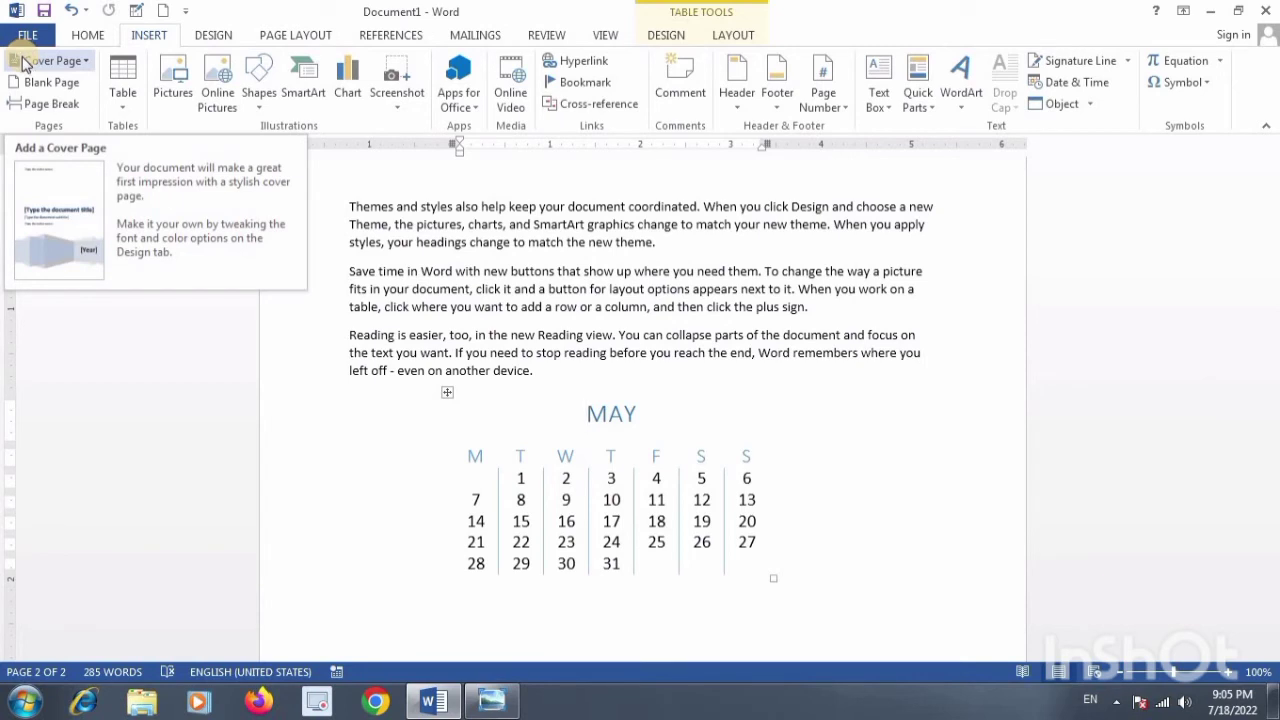
pyautogui.click(86, 64)
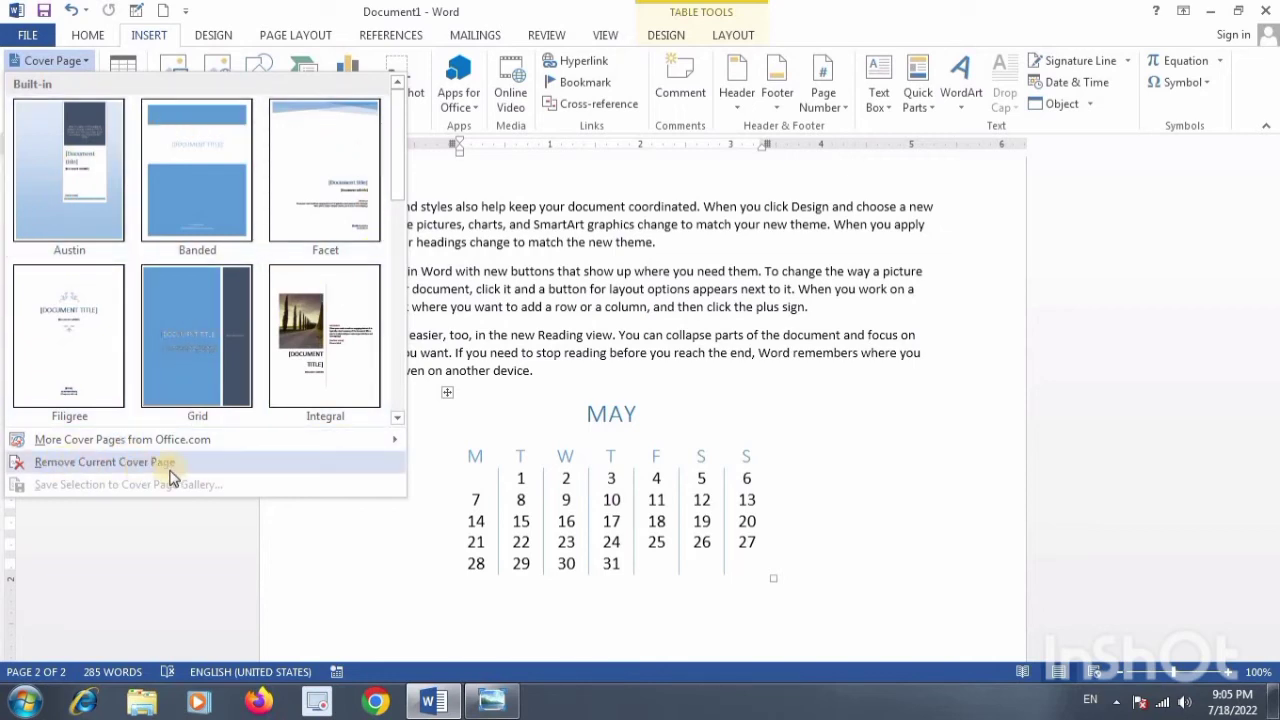
pyautogui.click(220, 528)
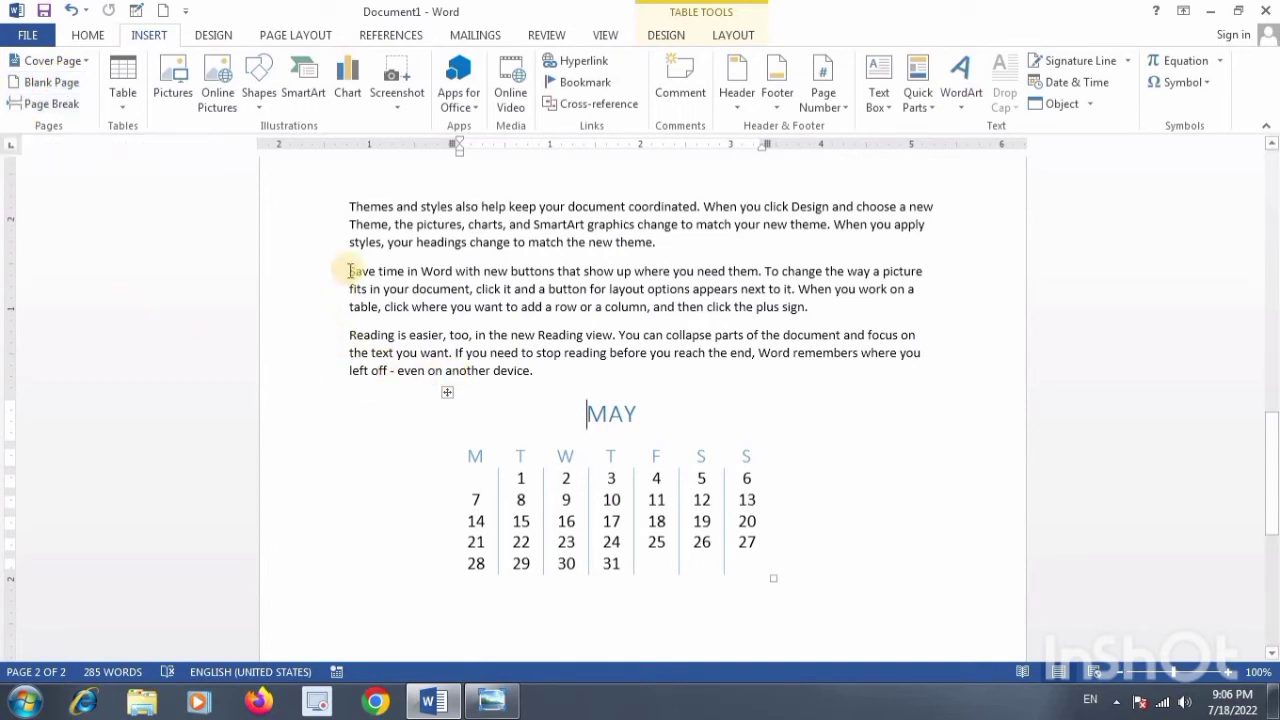
# Select the 'Save time in Word' and 'Reading' paragraphs, then deselect them
pyautogui.moveTo(349, 271); pyautogui.dragTo(810, 308)
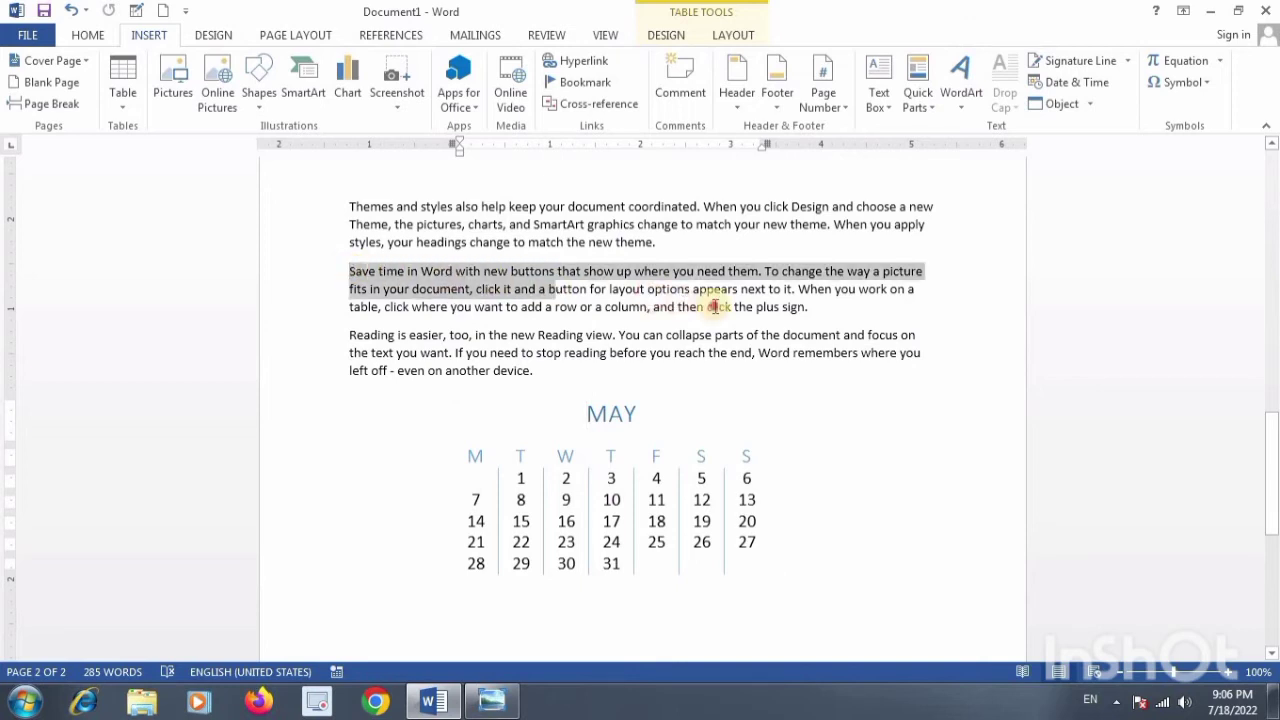
pyautogui.moveTo(857, 349); pyautogui.dragTo(901, 368)
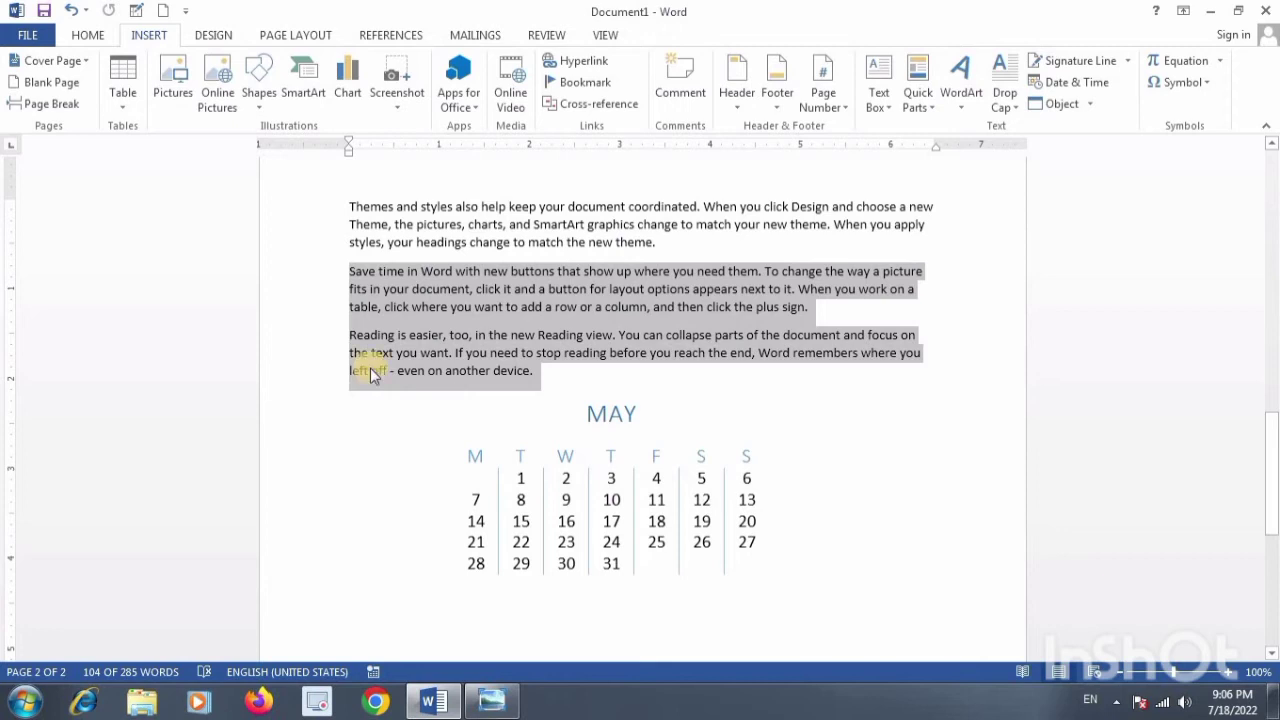
pyautogui.click(349, 272)
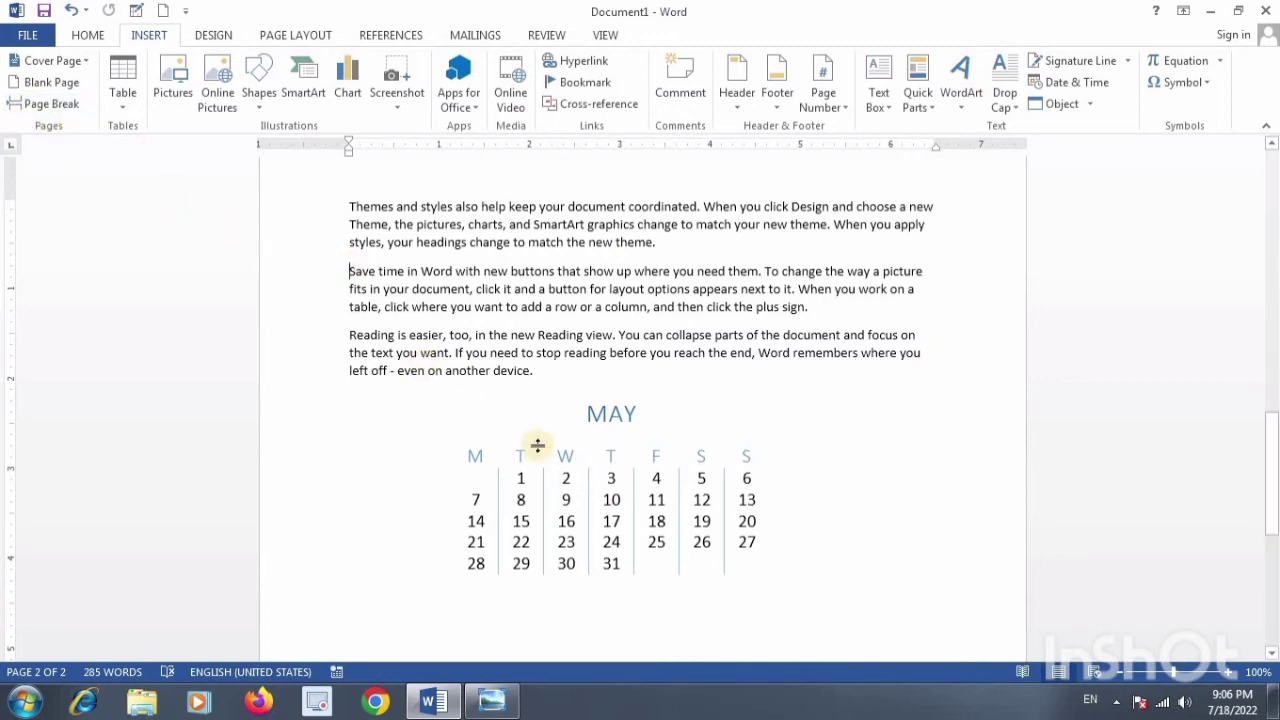
# Scroll through Document1 to review the May calendar, then create a new blank document with Ctrl+N
pyautogui.scroll(-4, 587, 458)
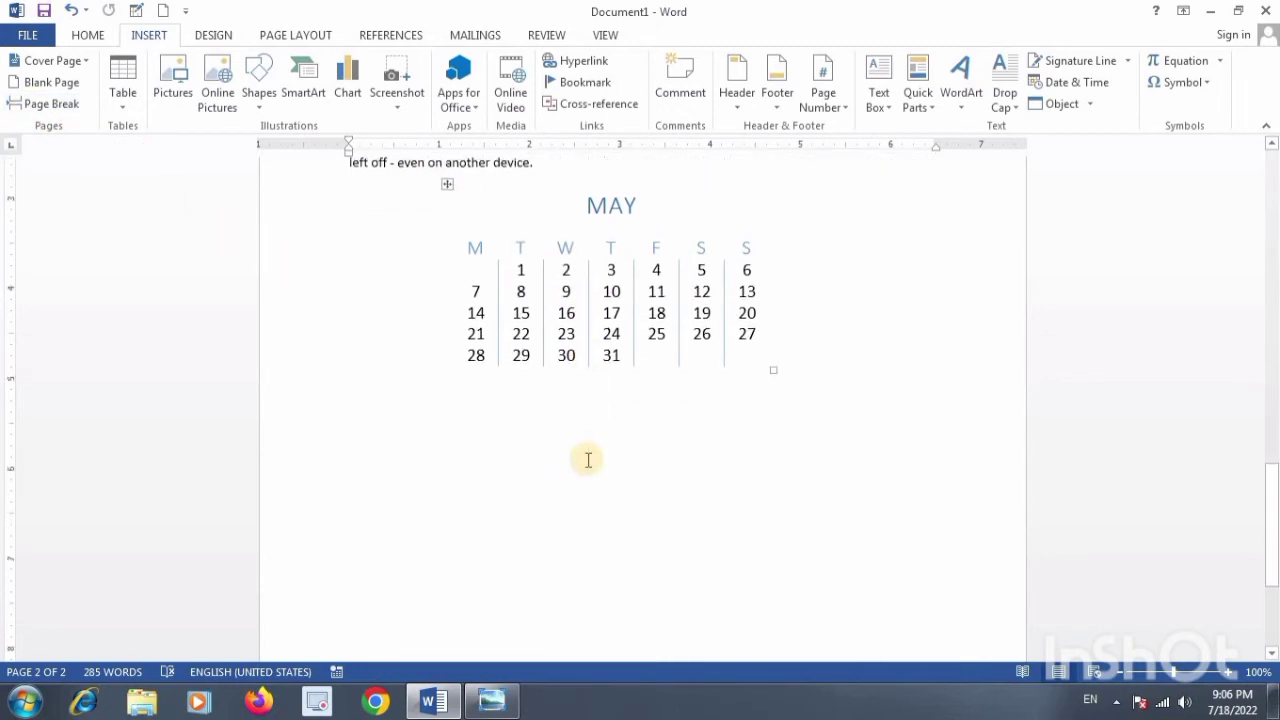
pyautogui.scroll(-4, 588, 460)
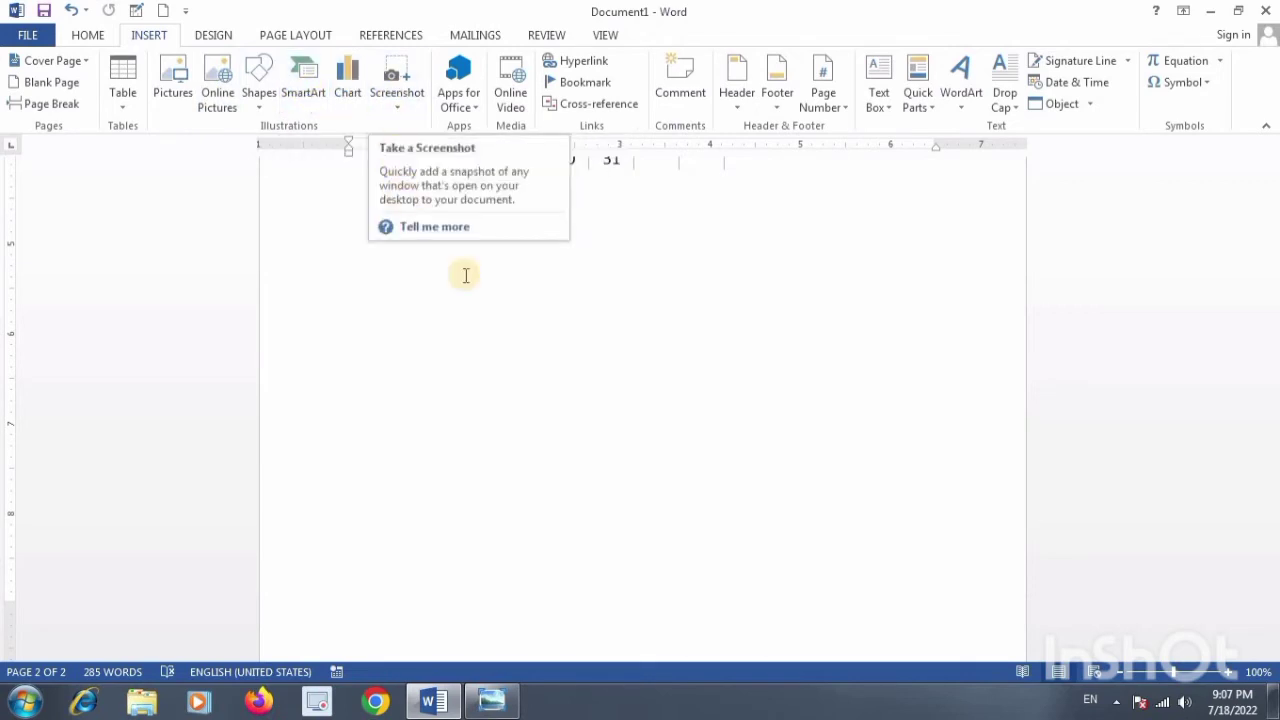
pyautogui.scroll(2, 382, 349)
pyautogui.scroll(1, 382, 349)
pyautogui.scroll(3, 382, 349)
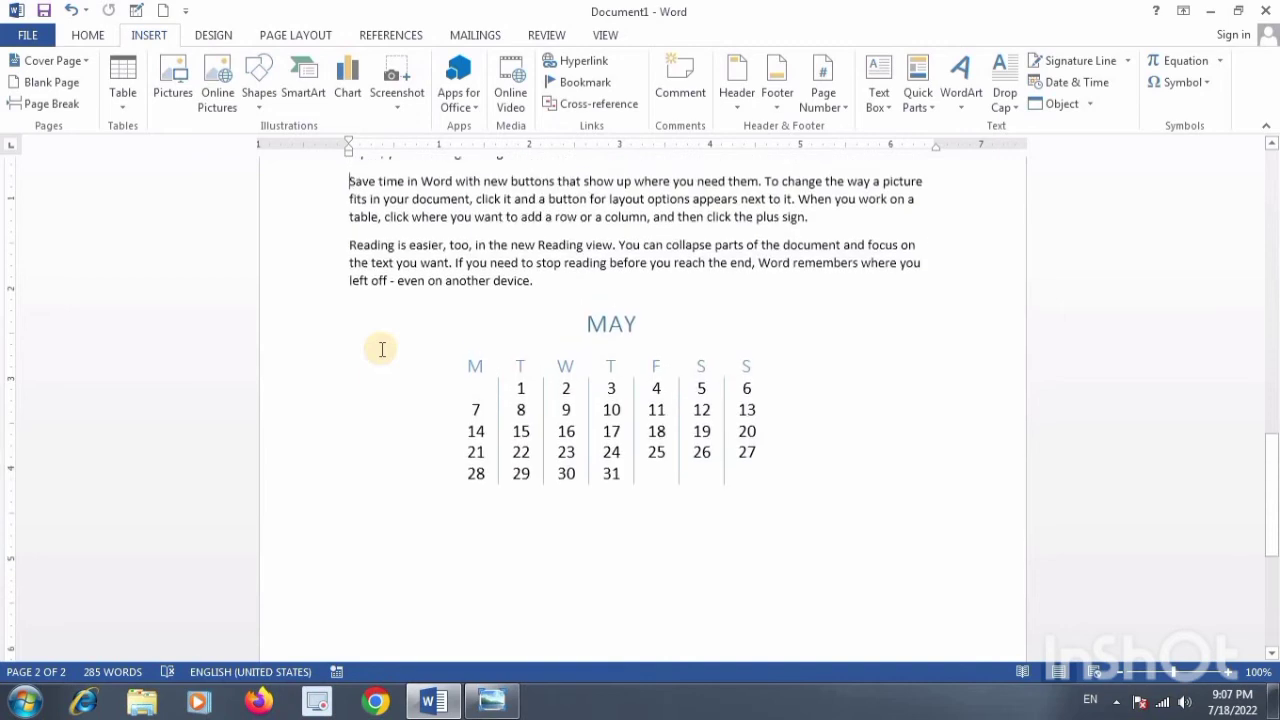
pyautogui.scroll(2, 382, 349)
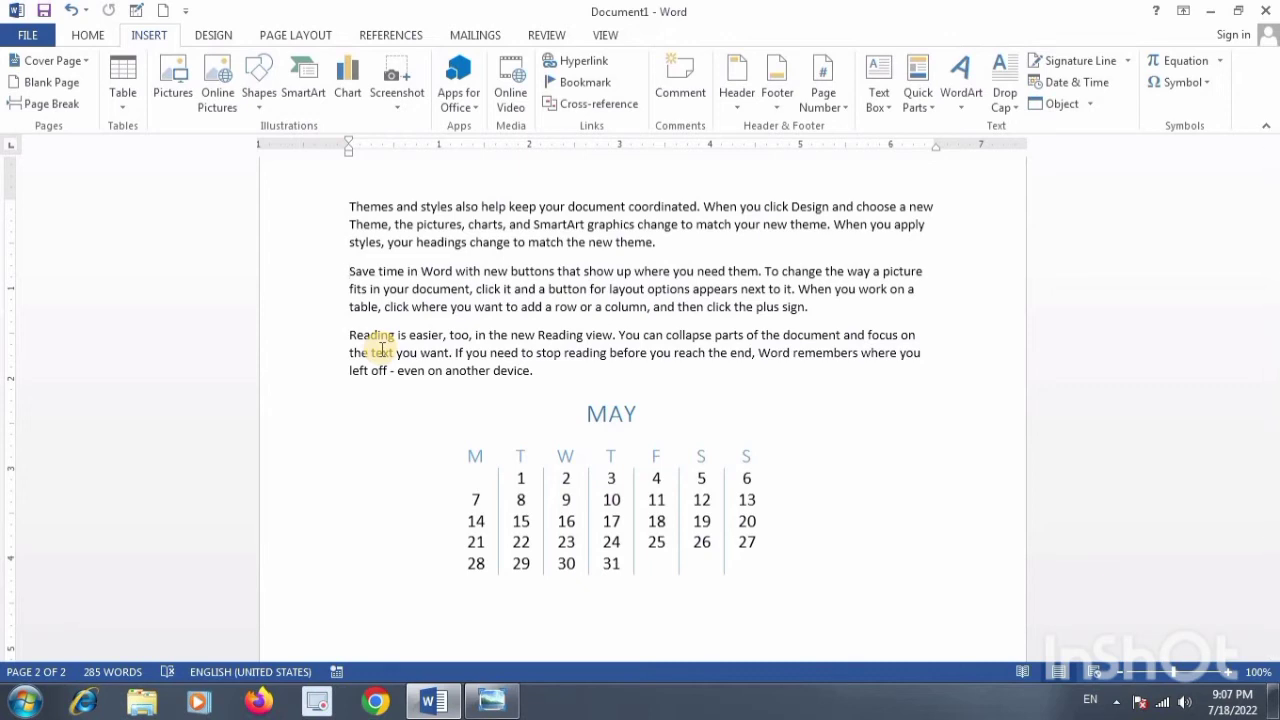
pyautogui.hotkey('ctrl', 'n')
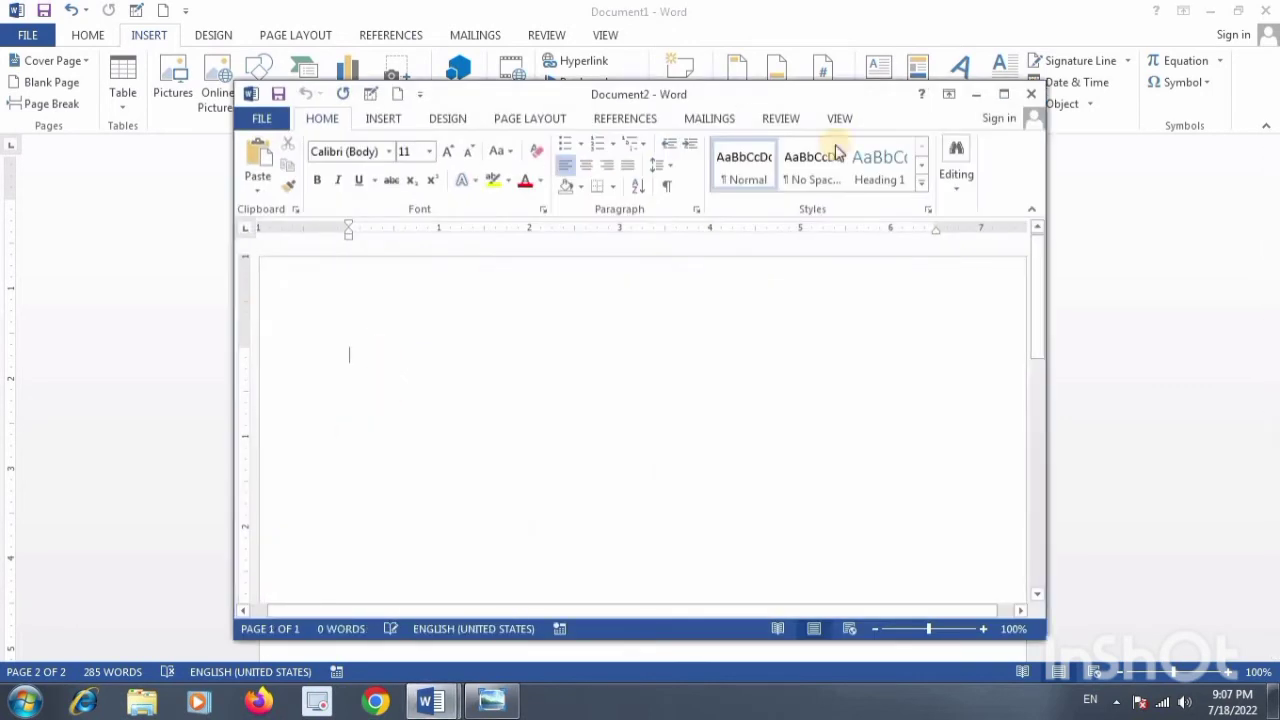
# Maximize Document2 and insert the '2022-07-07 at 16-25-44' screenshot from Pictures
pyautogui.click(1003, 94)
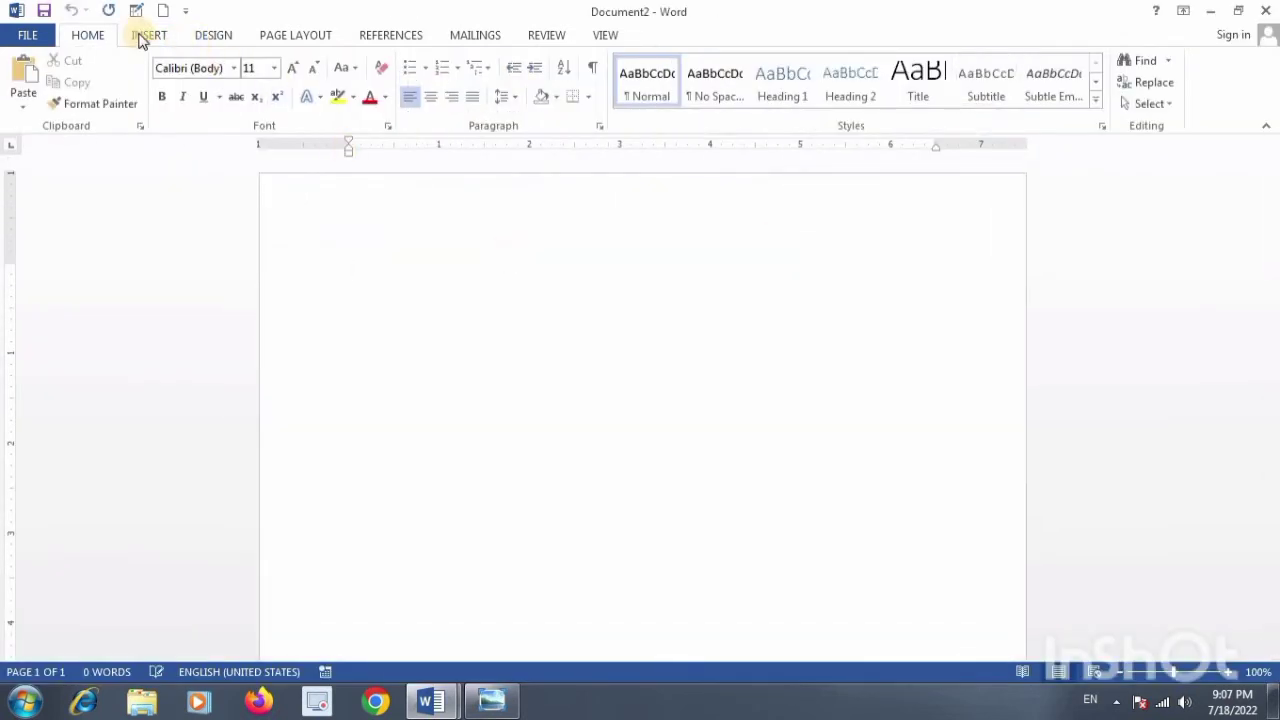
pyautogui.click(140, 40)
pyautogui.click(173, 76)
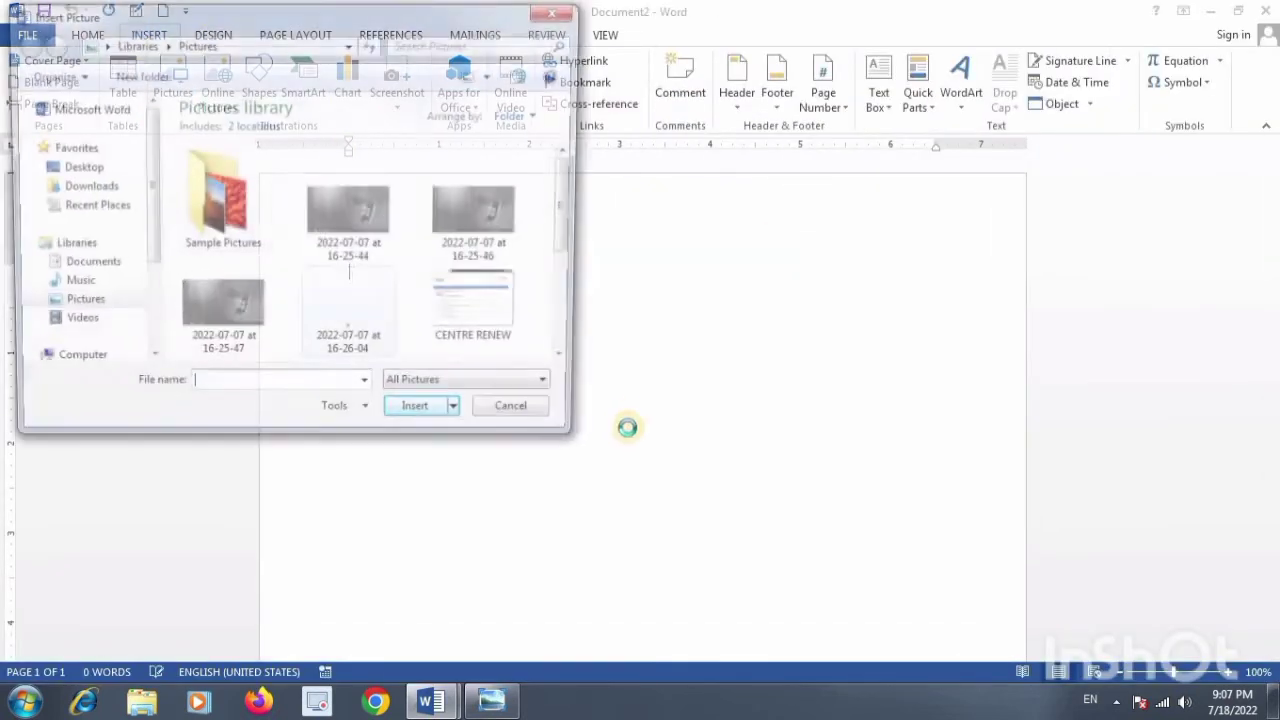
pyautogui.click(342, 203)
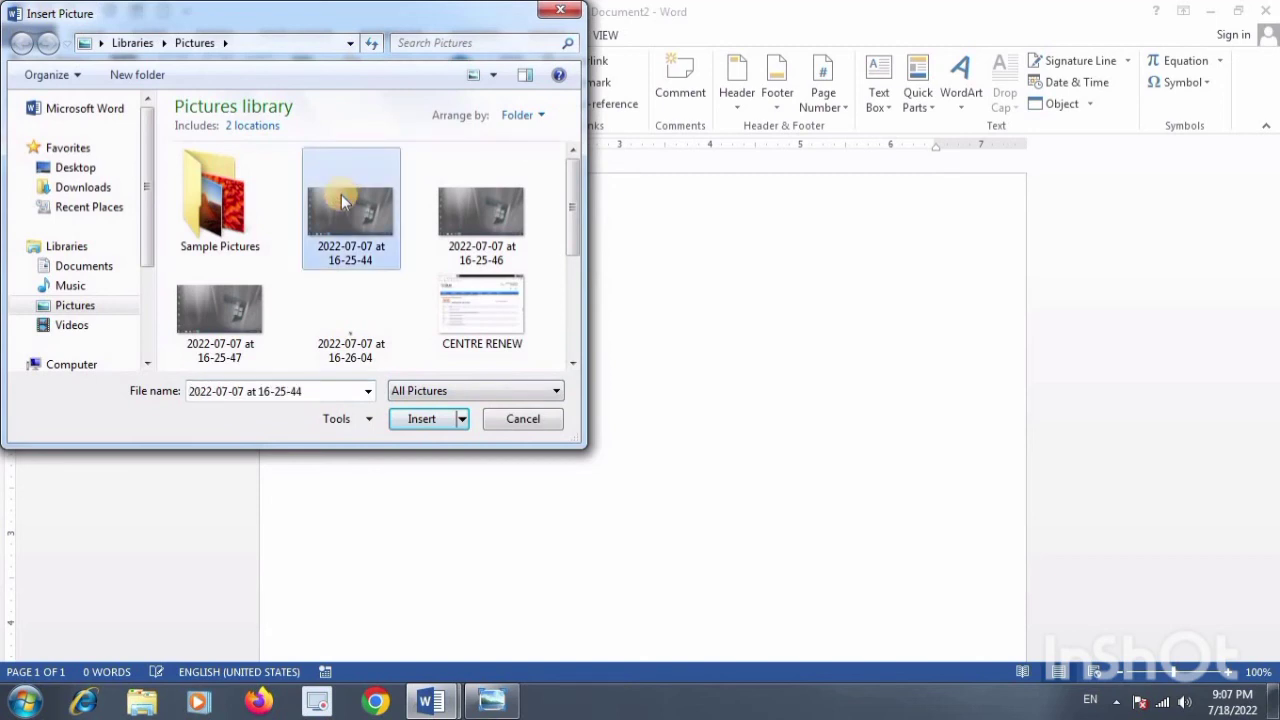
pyautogui.click(424, 421)
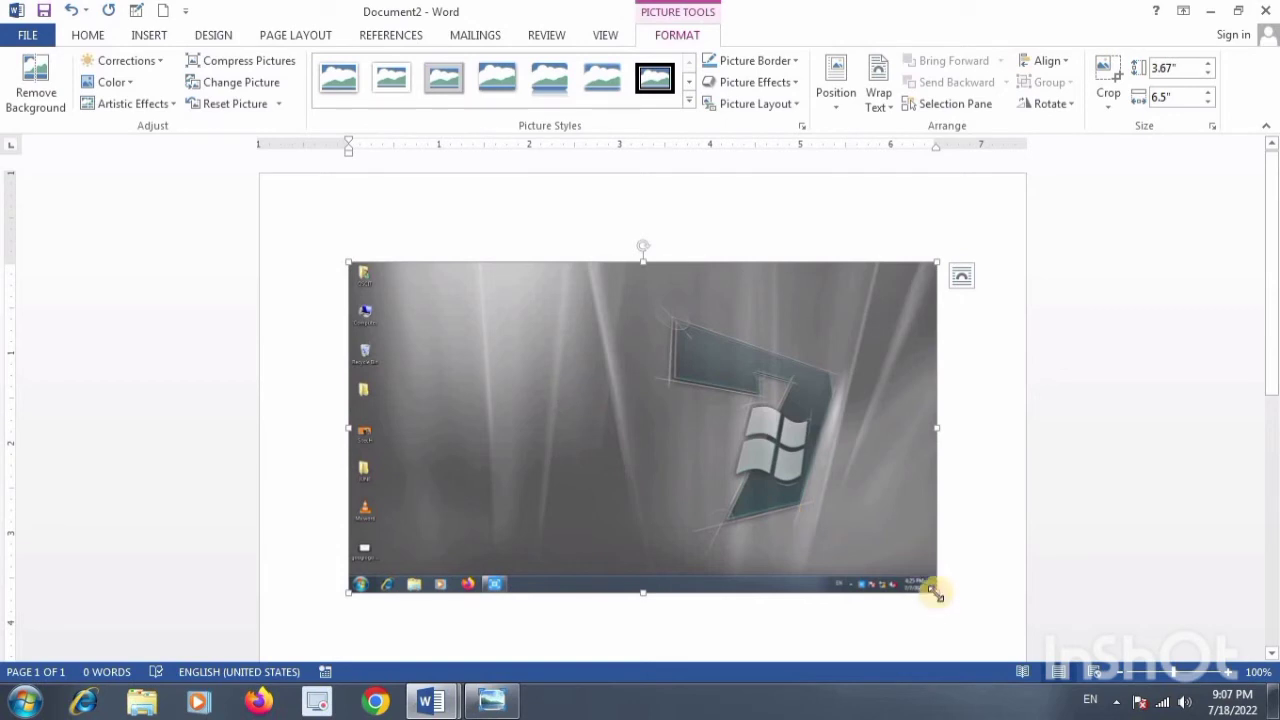
# Shrink the screenshot to about 2 by 1.2 inches, leaving its position unchanged
pyautogui.moveTo(936, 591); pyautogui.dragTo(425, 366)
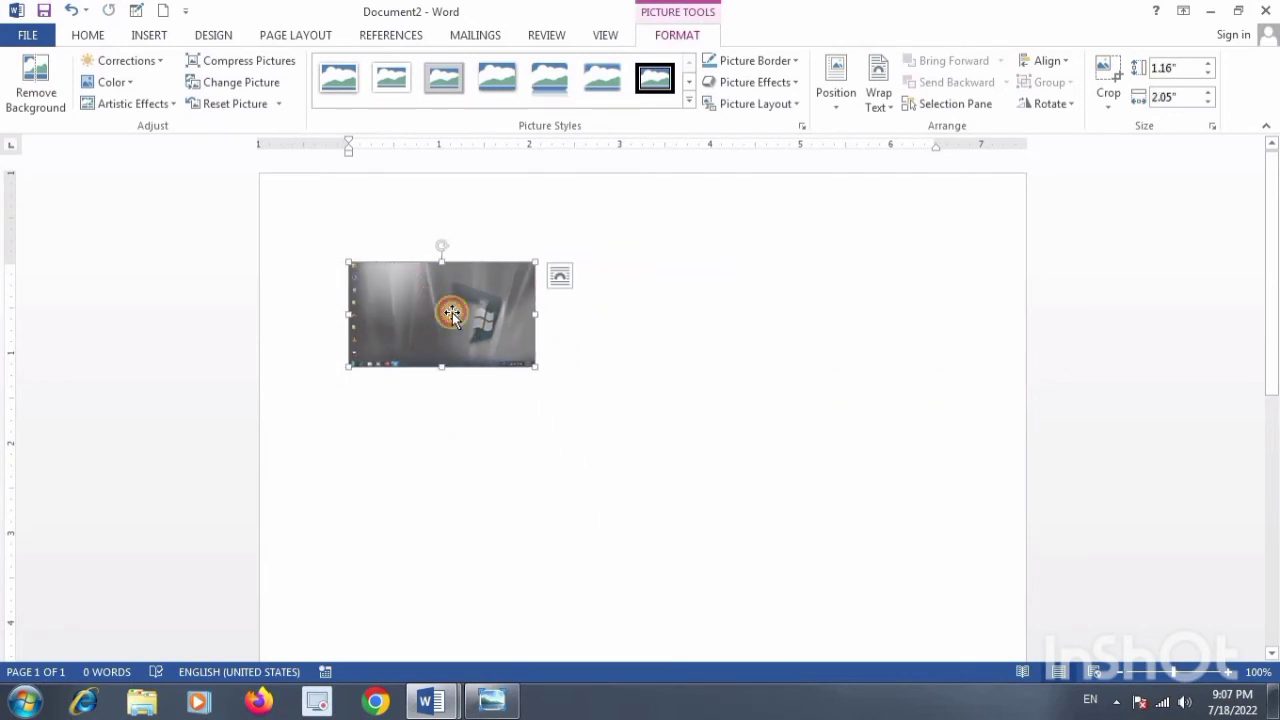
pyautogui.click(843, 117)
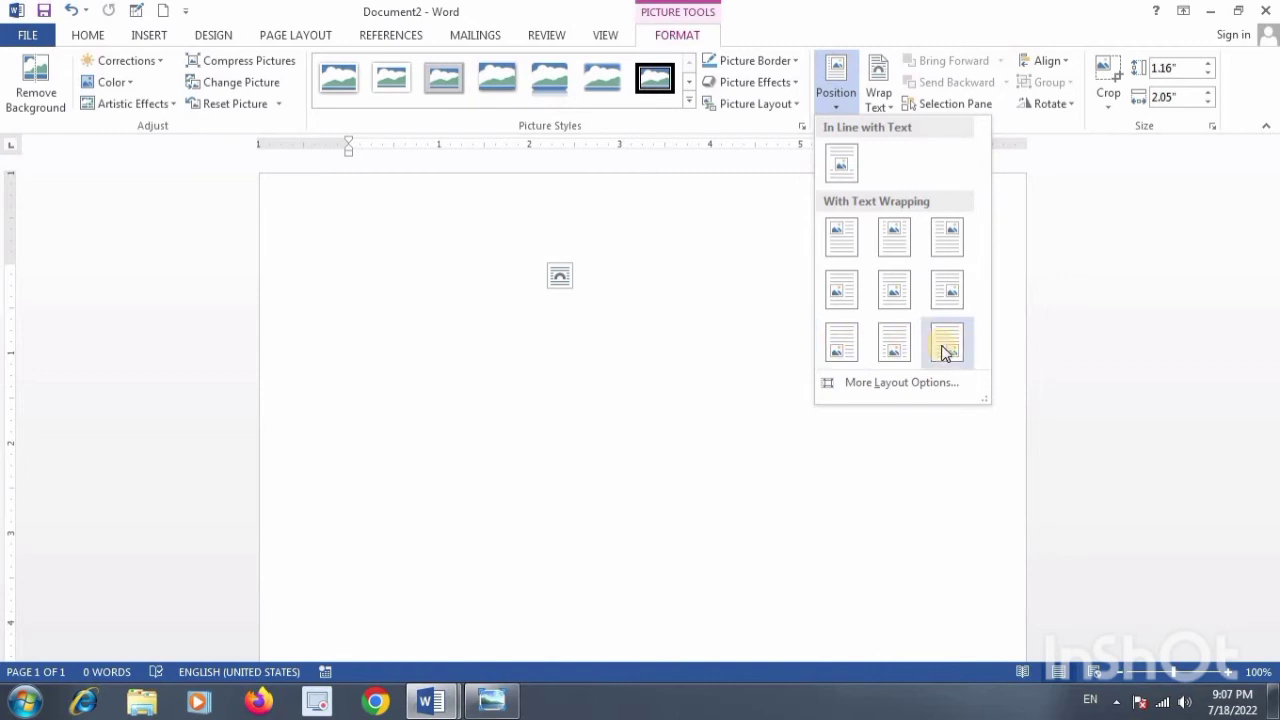
pyautogui.click(396, 296)
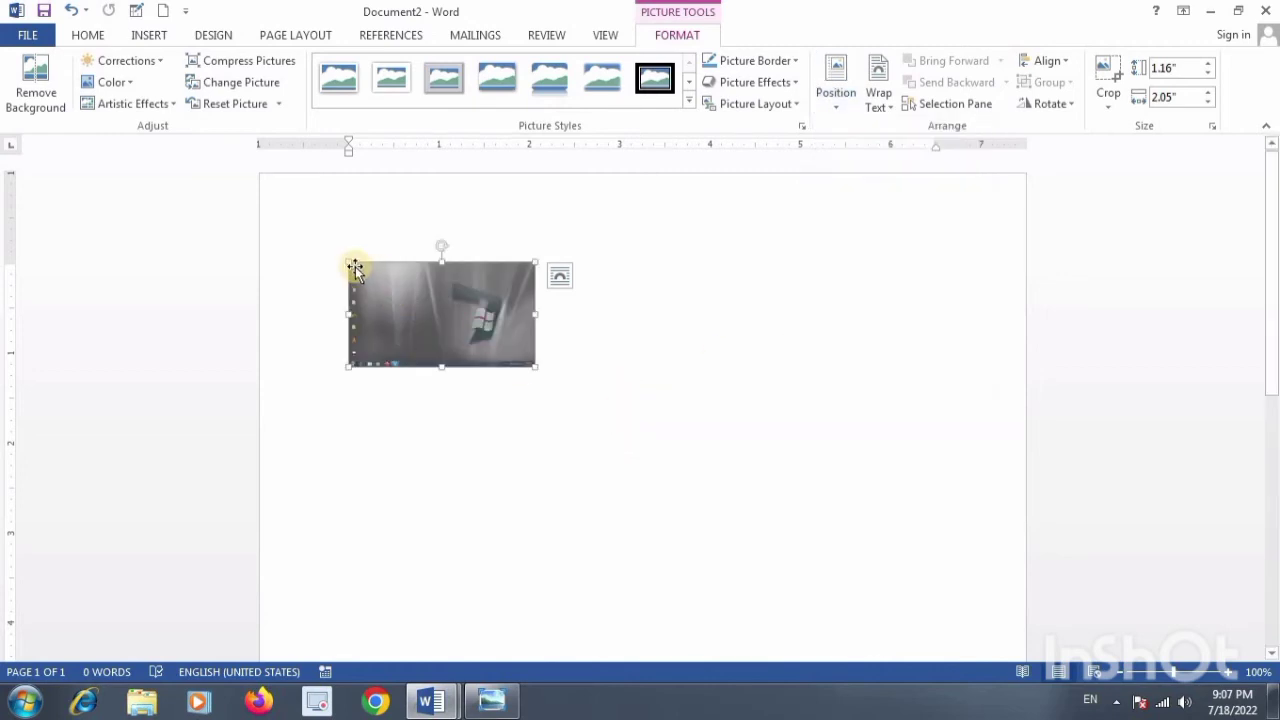
pyautogui.moveTo(355, 268)
pyautogui.mouseDown()
pyautogui.moveTo(885, 327)
pyautogui.moveTo(441, 260)
pyautogui.mouseUp()
pyautogui.moveTo(548, 344); pyautogui.dragTo(542, 367)
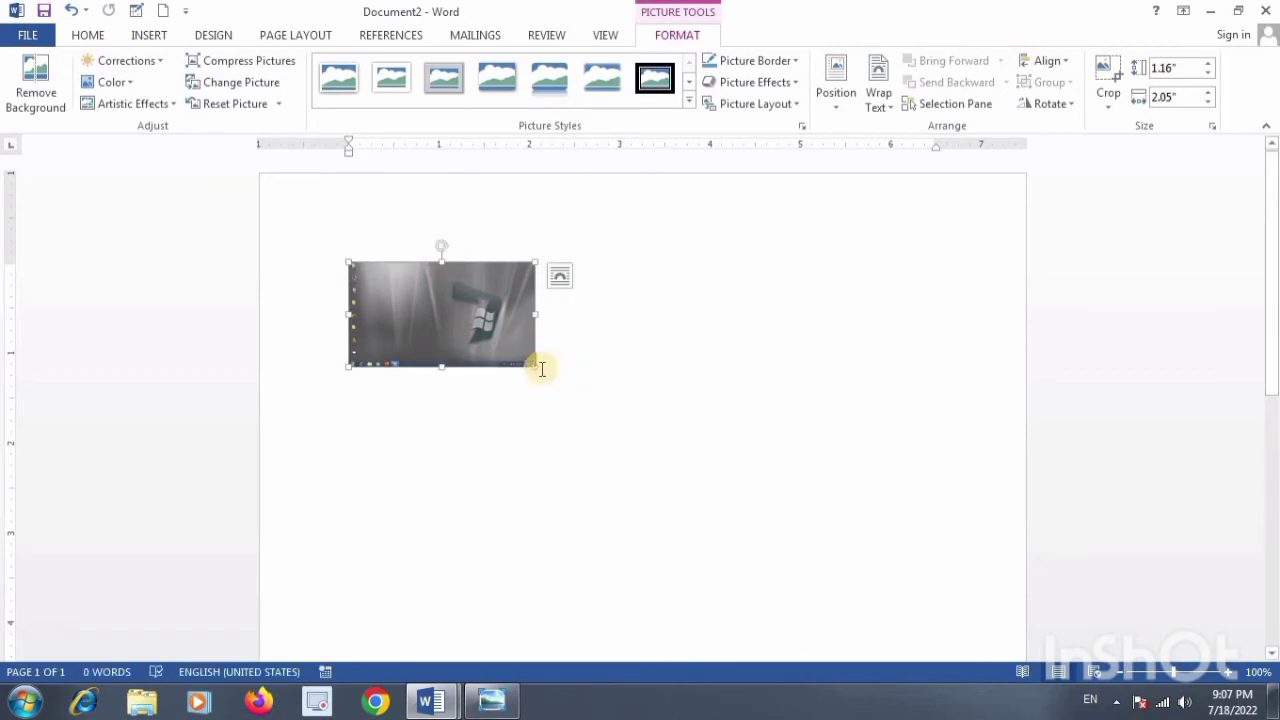
# Resize the screenshot through several sizes, finishing at 4.95 inches wide by 1.65 inches tall
pyautogui.moveTo(531, 365); pyautogui.dragTo(772, 430)
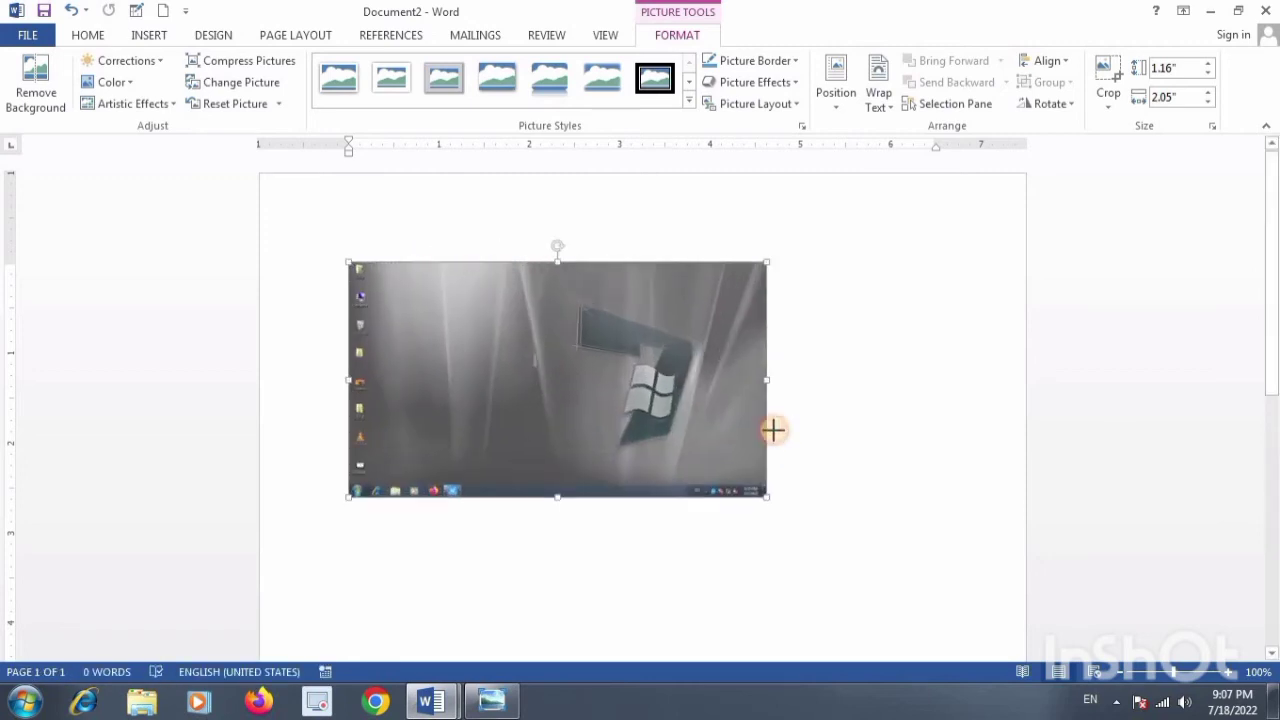
pyautogui.moveTo(406, 277)
pyautogui.mouseDown()
pyautogui.moveTo(525, 415)
pyautogui.moveTo(570, 421)
pyautogui.mouseUp()
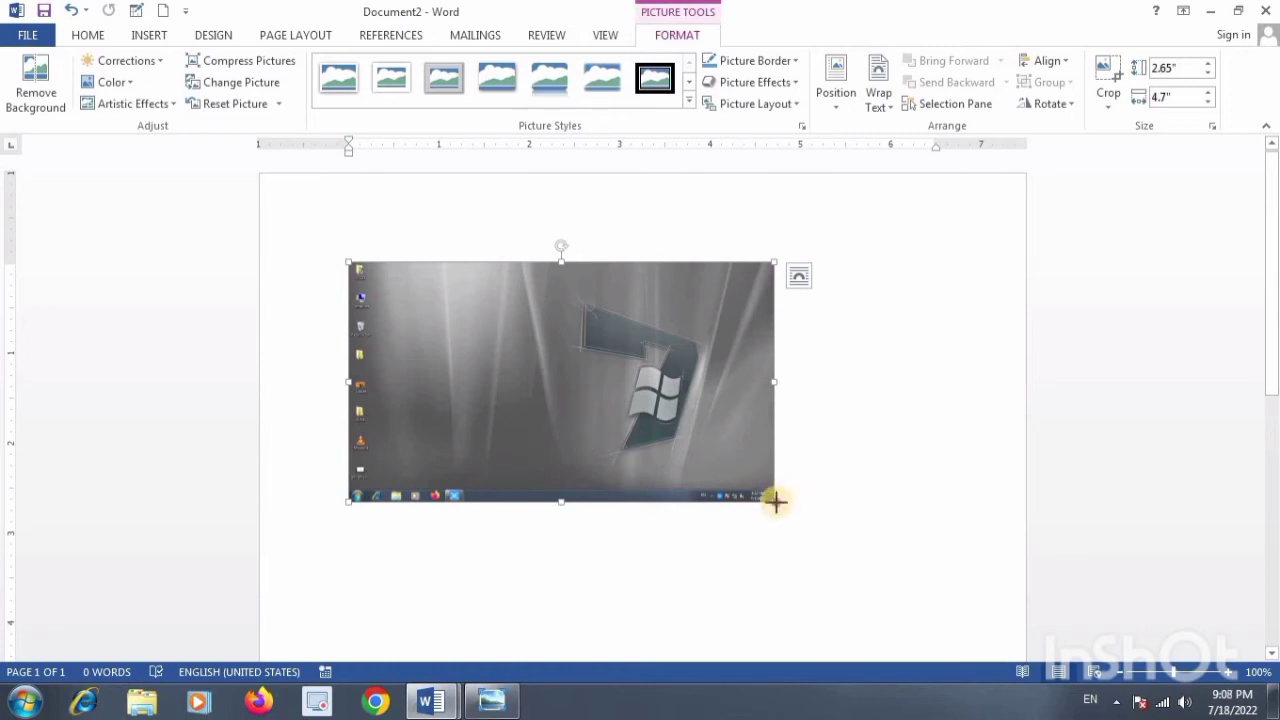
pyautogui.moveTo(776, 502); pyautogui.dragTo(489, 347)
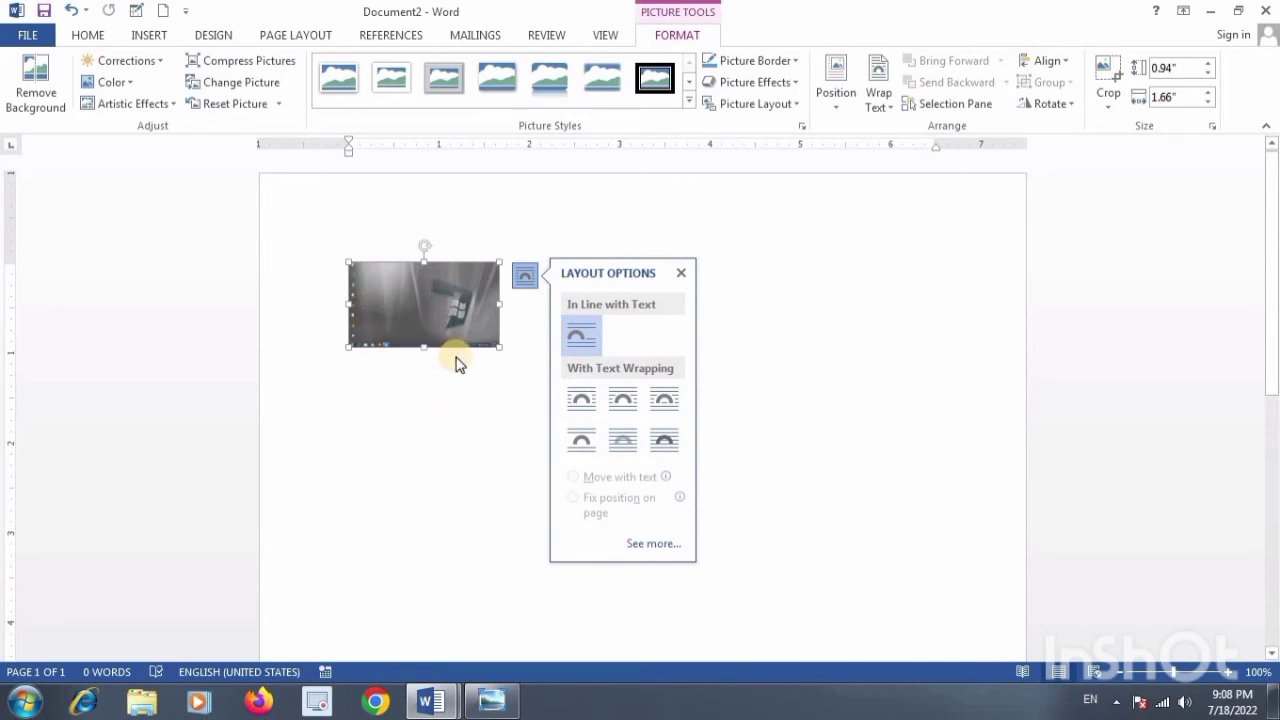
pyautogui.moveTo(491, 337); pyautogui.dragTo(451, 333)
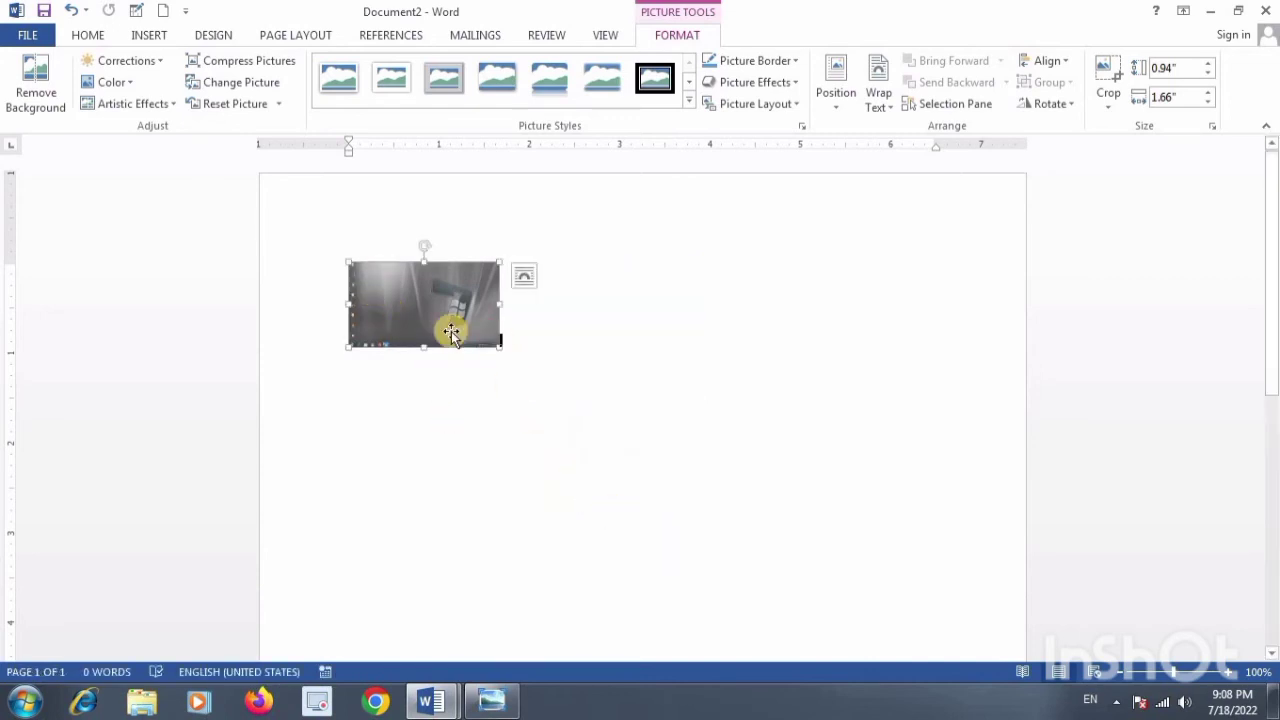
pyautogui.moveTo(500, 346); pyautogui.dragTo(940, 479)
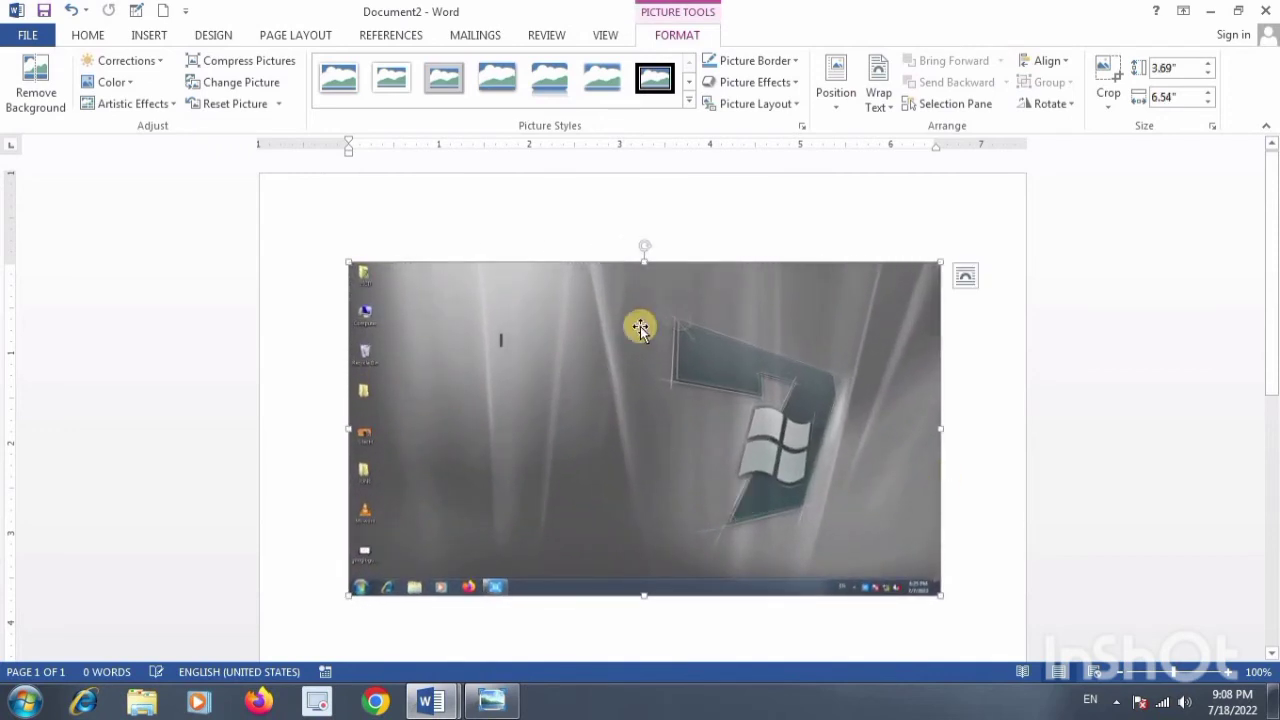
pyautogui.moveTo(645, 262); pyautogui.dragTo(674, 397)
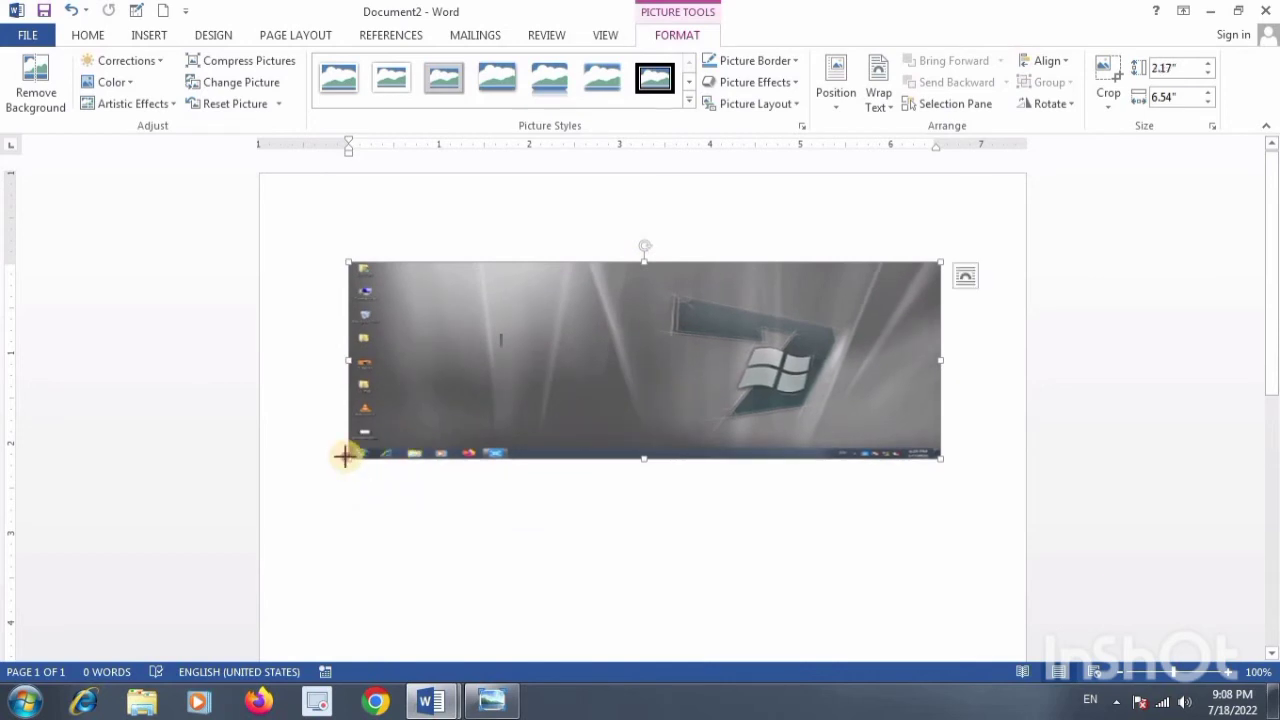
pyautogui.moveTo(344, 456); pyautogui.dragTo(594, 417)
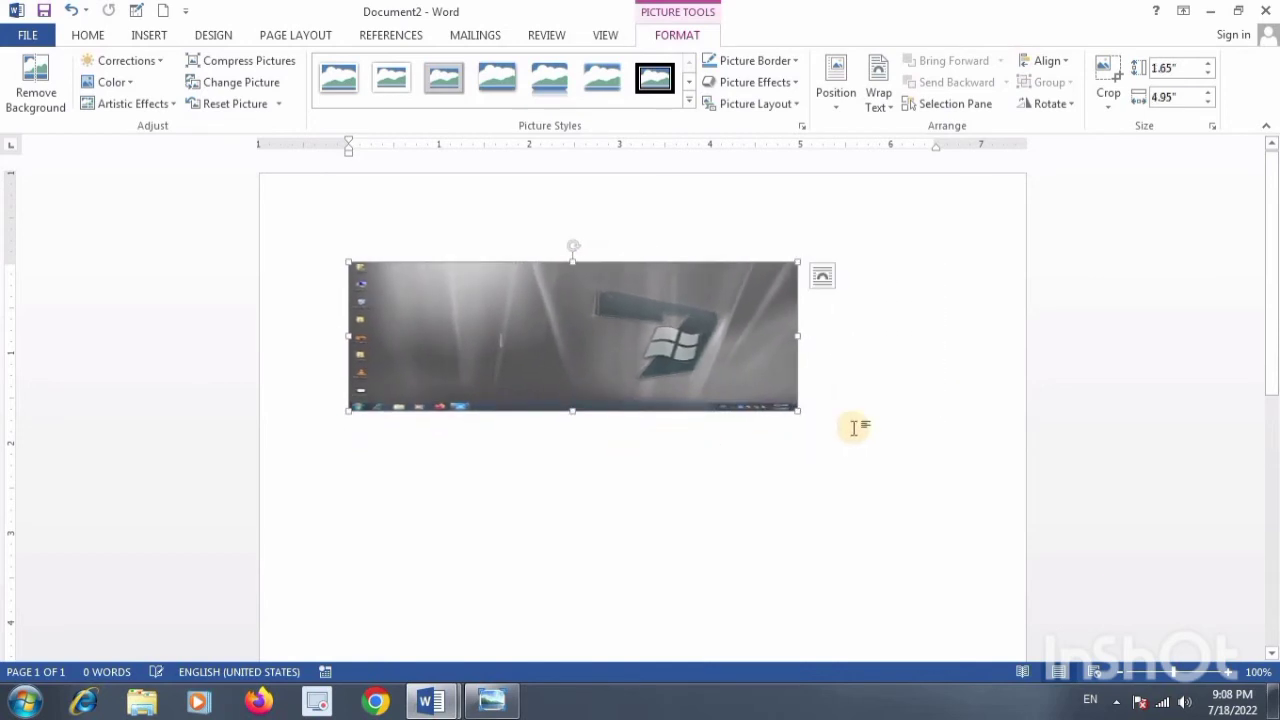
pyautogui.click(738, 466)
pyautogui.click(561, 359)
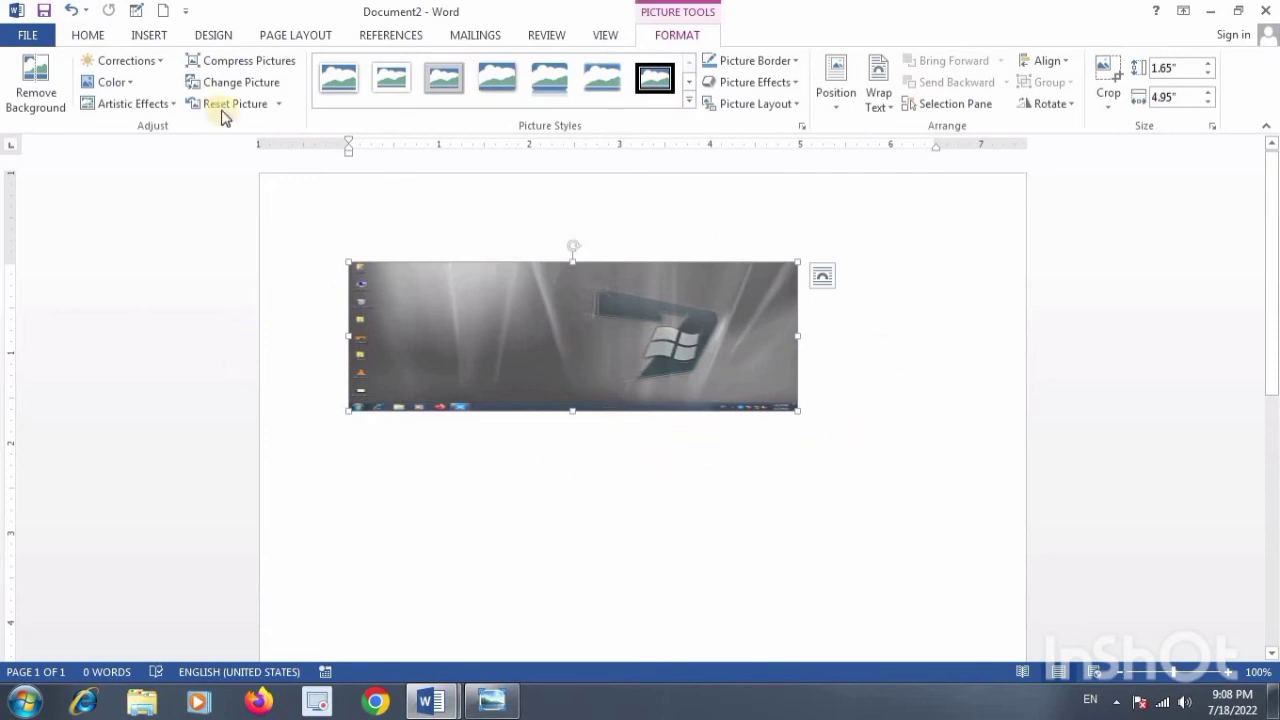
pyautogui.click(150, 36)
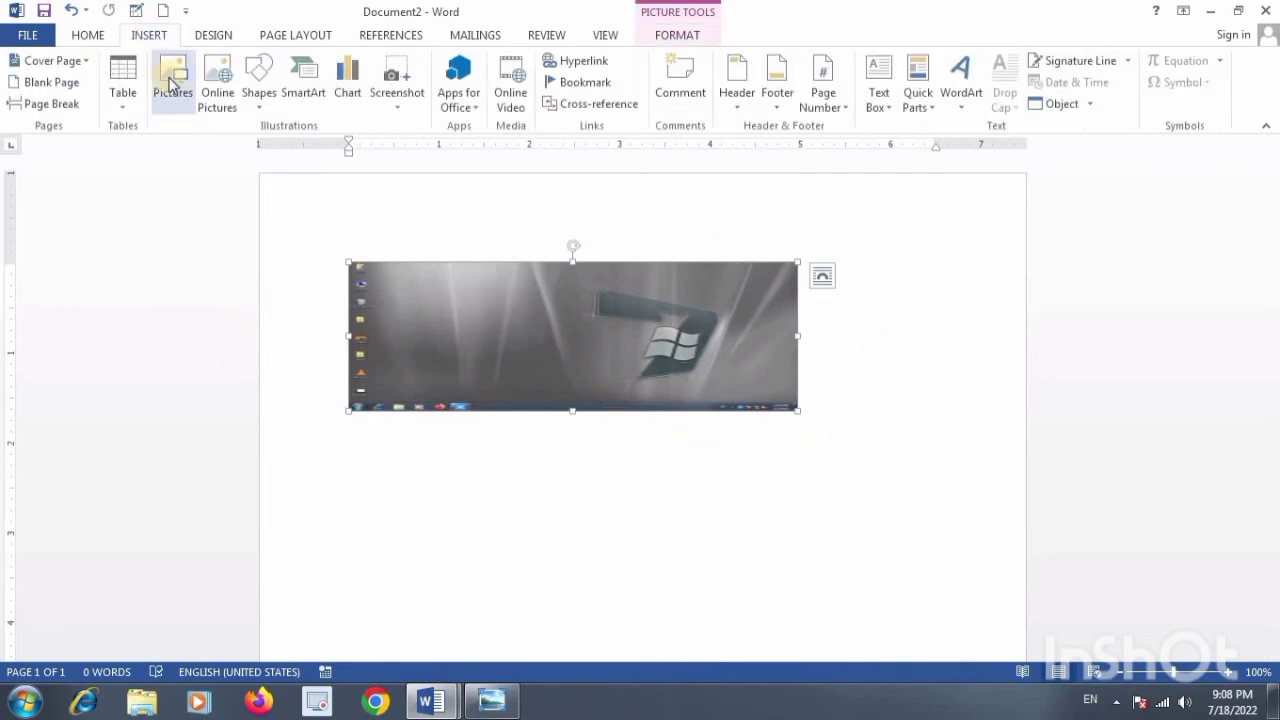
# Insert the Desktop image 'insert tab table pages illustrations' in place of the screenshot
pyautogui.click(172, 85)
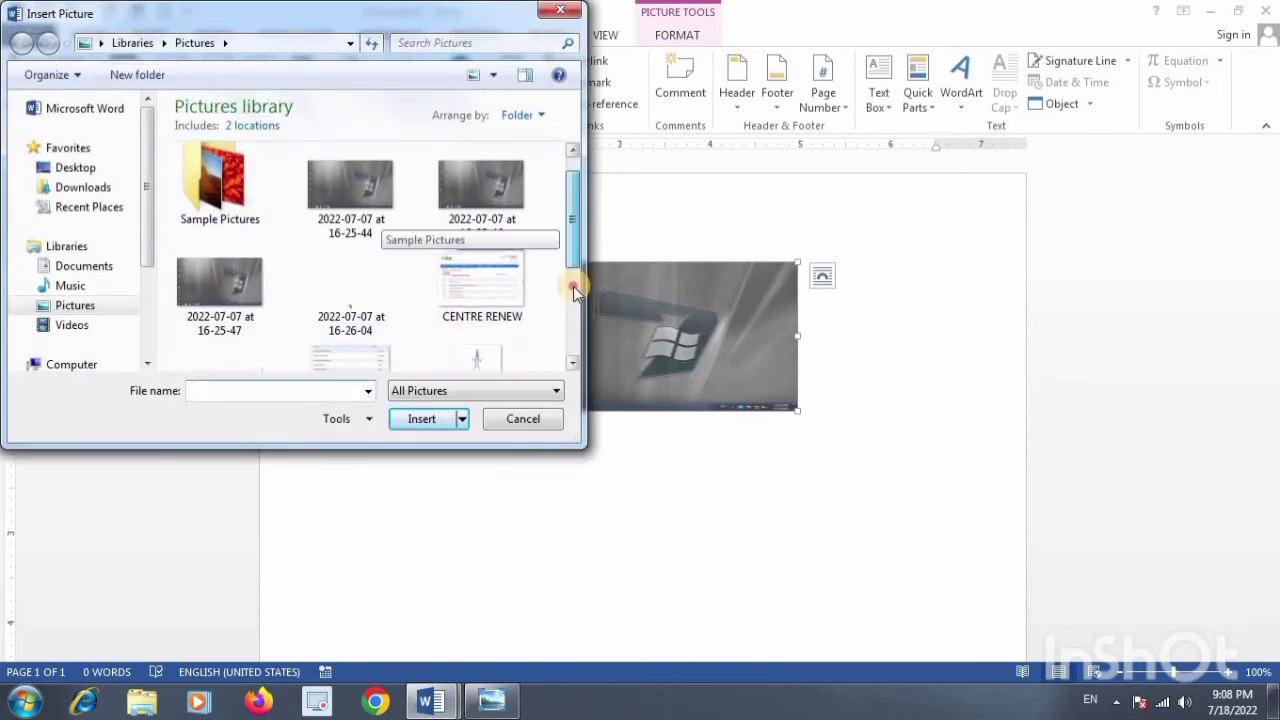
pyautogui.moveTo(571, 237)
pyautogui.mouseDown()
pyautogui.moveTo(575, 345)
pyautogui.moveTo(574, 180)
pyautogui.mouseUp()
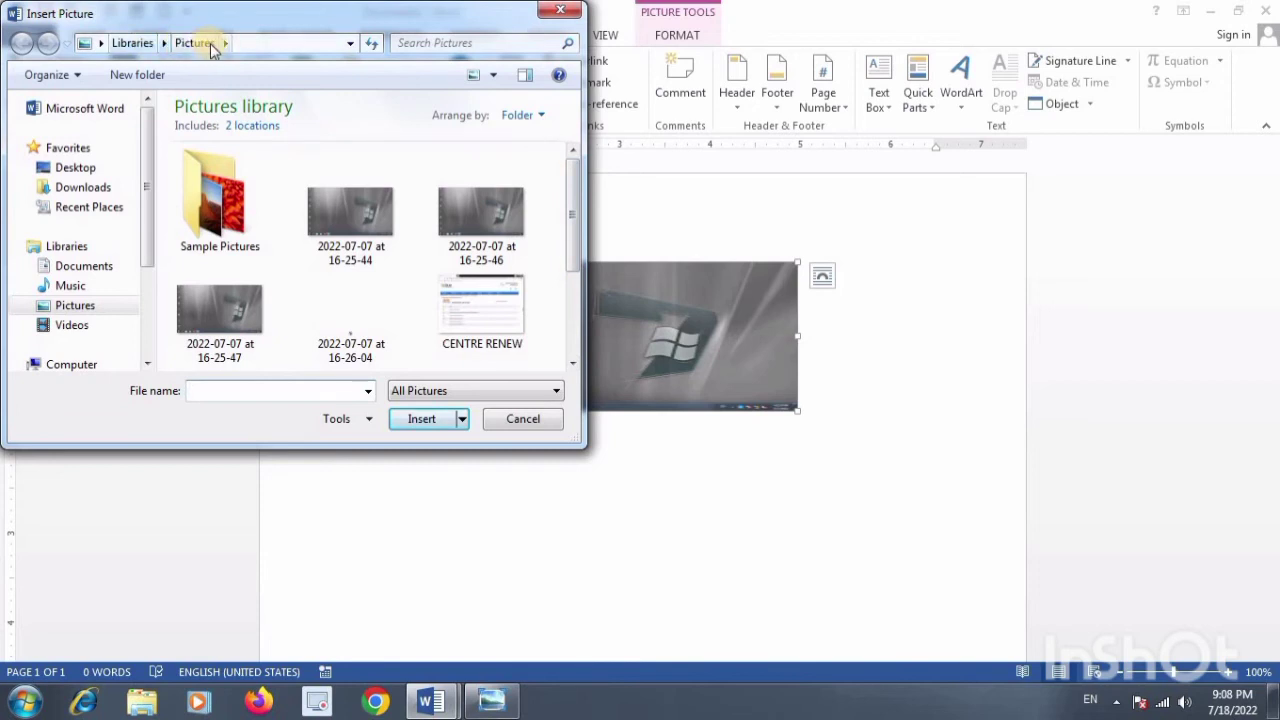
pyautogui.click(101, 44)
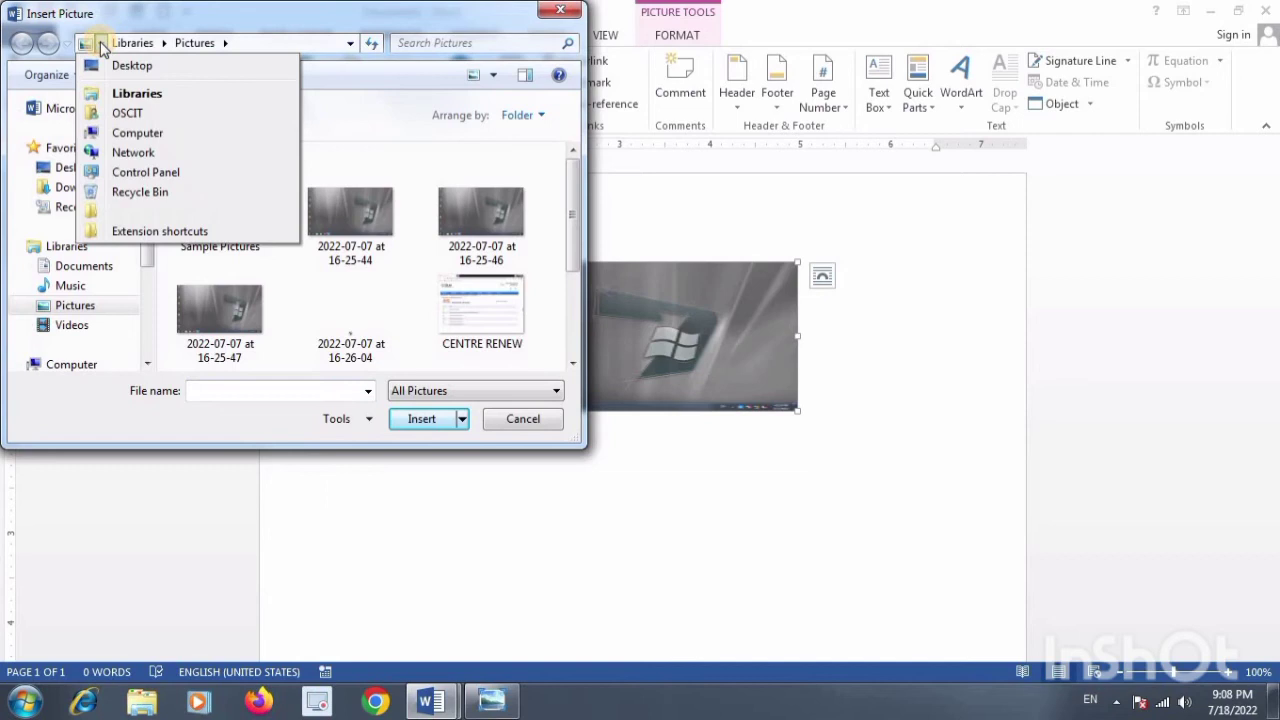
pyautogui.click(146, 73)
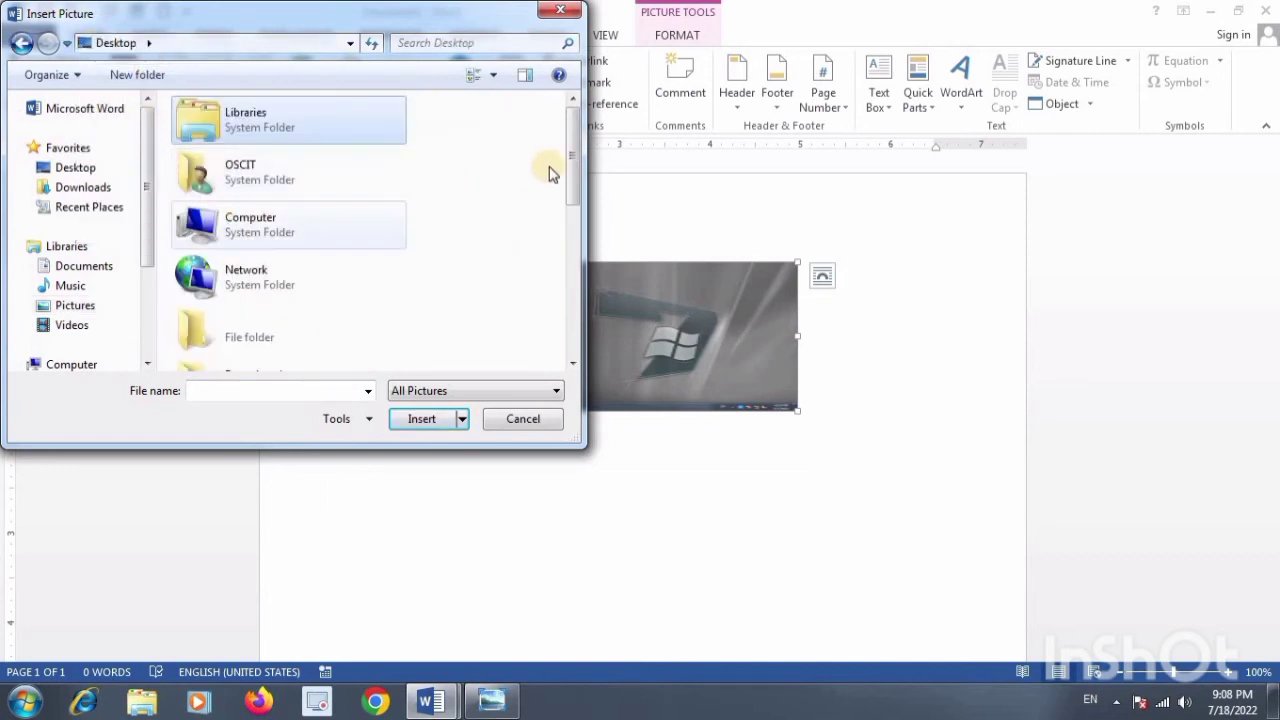
pyautogui.click(573, 245)
pyautogui.moveTo(573, 245); pyautogui.dragTo(573, 258)
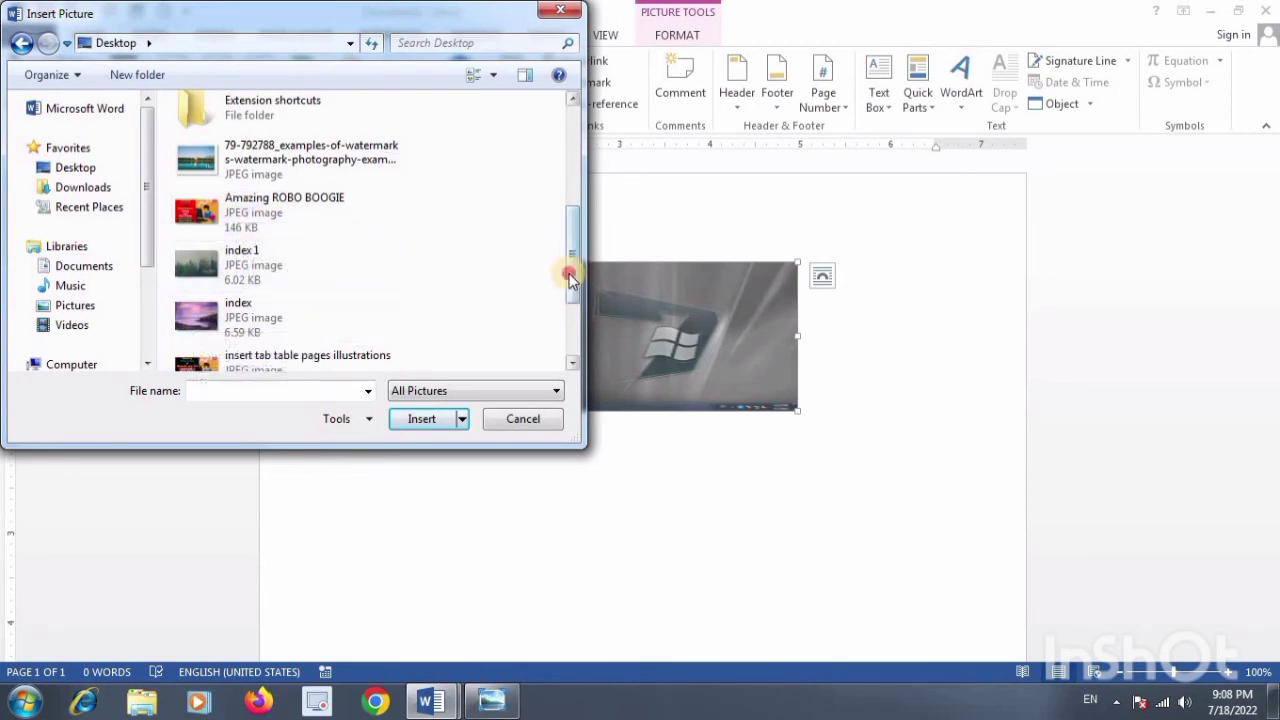
pyautogui.moveTo(570, 271); pyautogui.dragTo(570, 316)
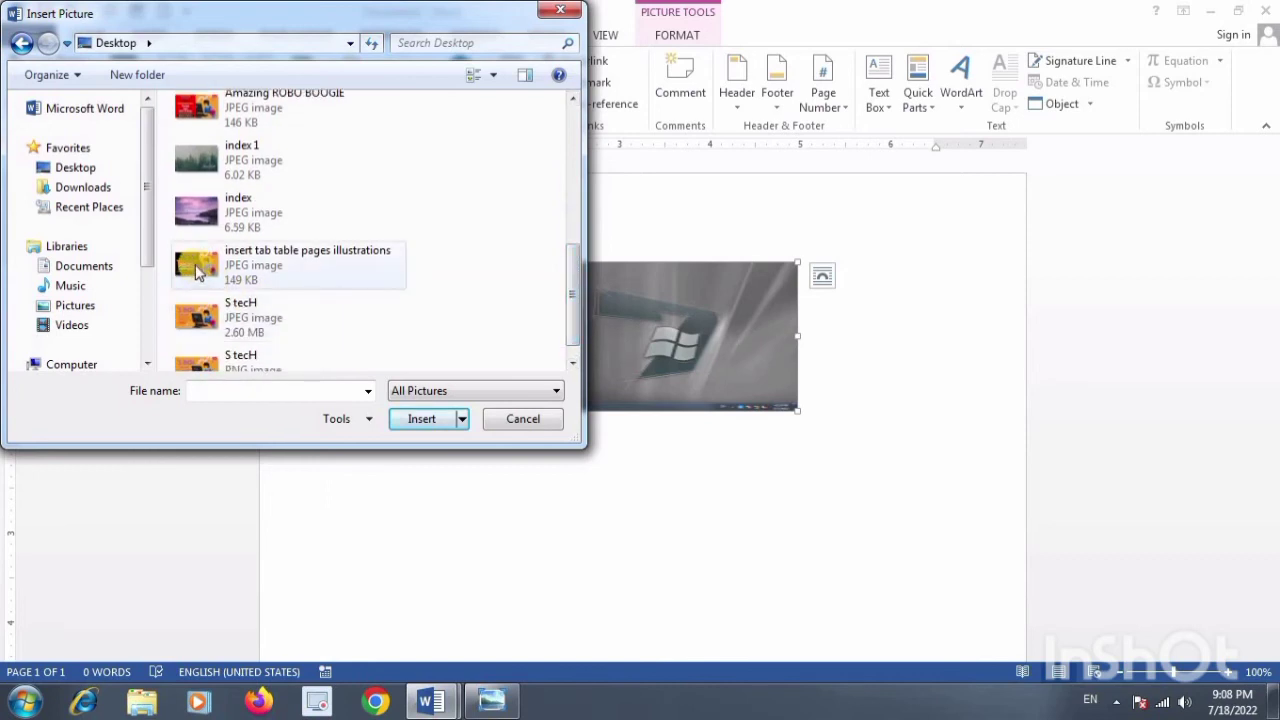
pyautogui.click(197, 272)
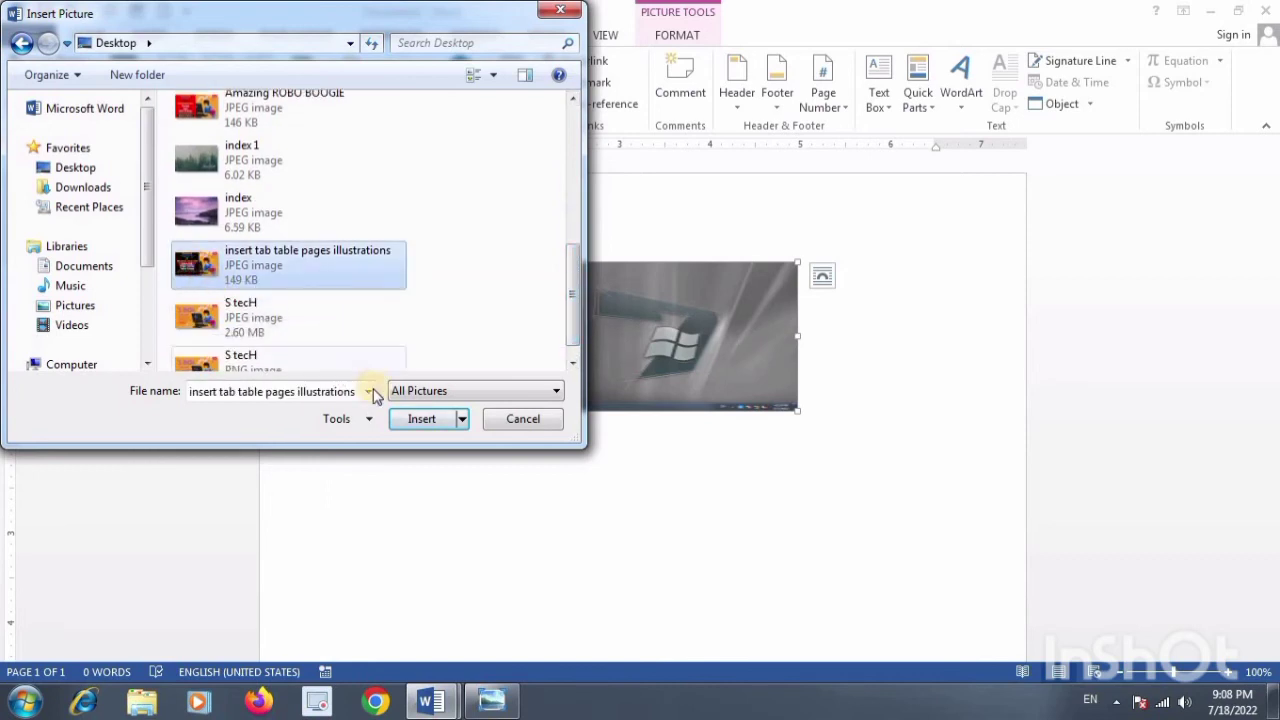
pyautogui.click(421, 420)
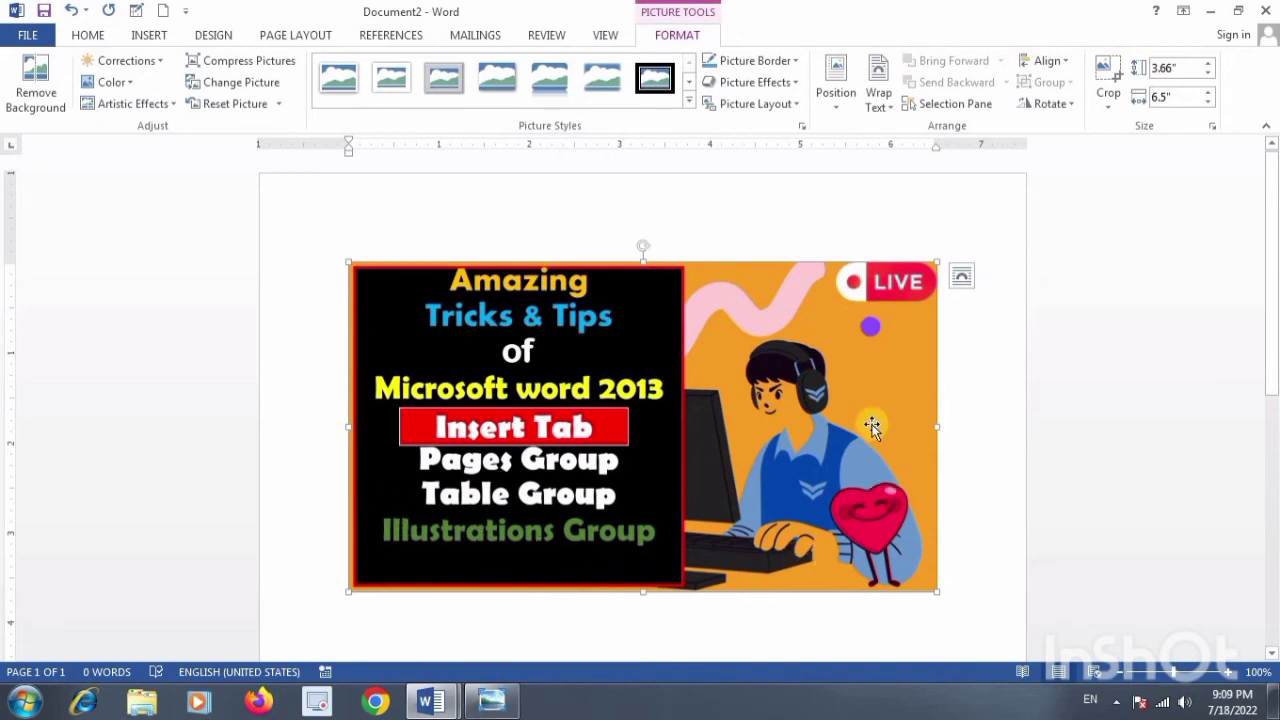
# Cut the 'insert tab table pages illustrations' image from the page and show the Shapes gallery
pyautogui.click(149, 36)
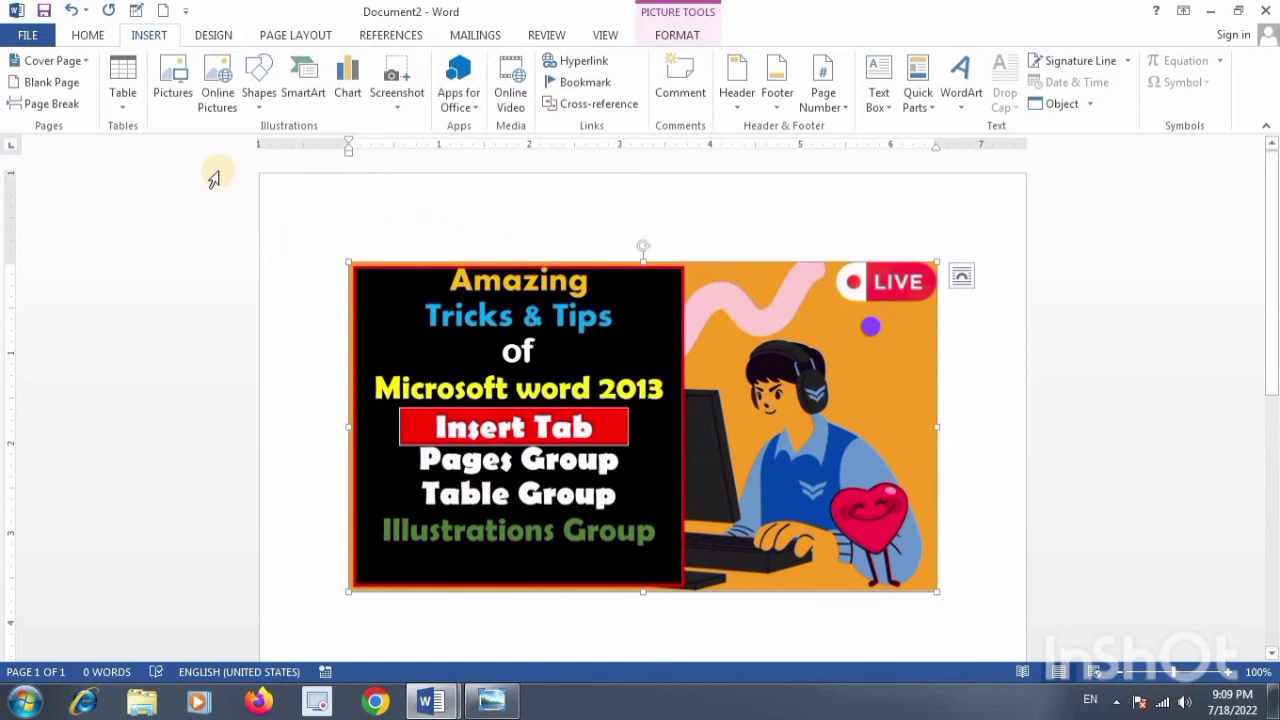
pyautogui.click(259, 80)
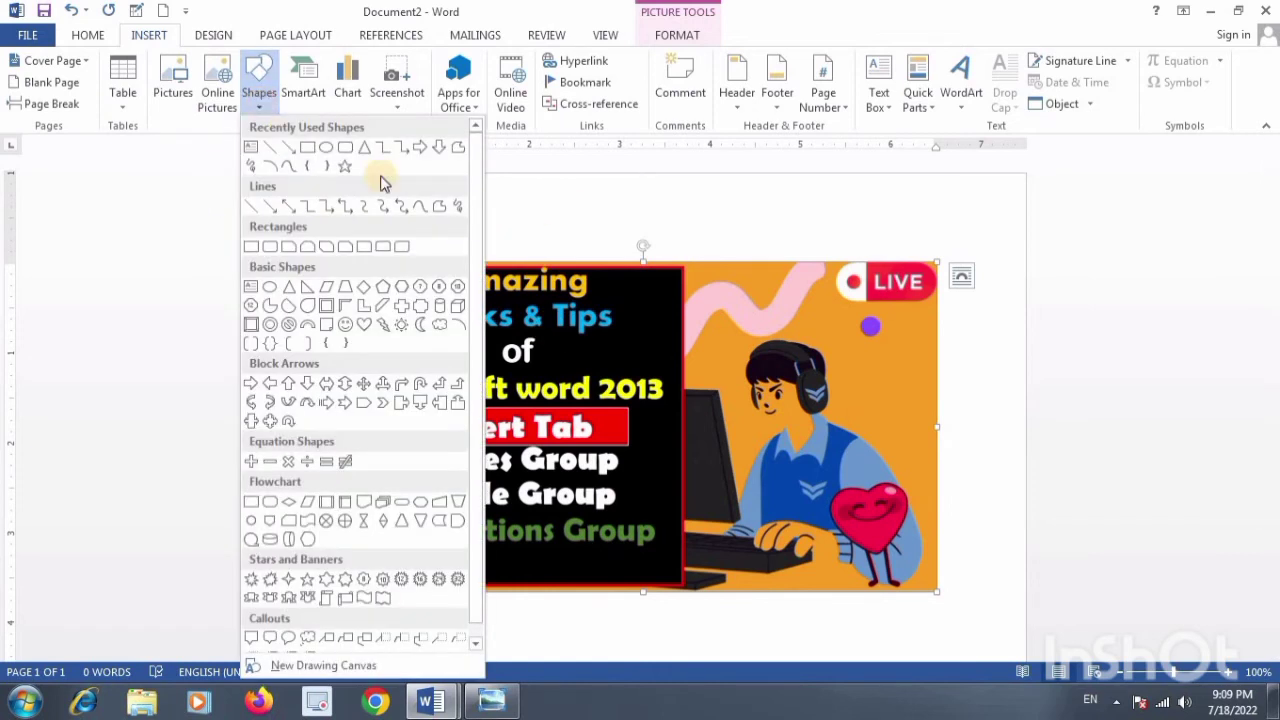
pyautogui.click(690, 186)
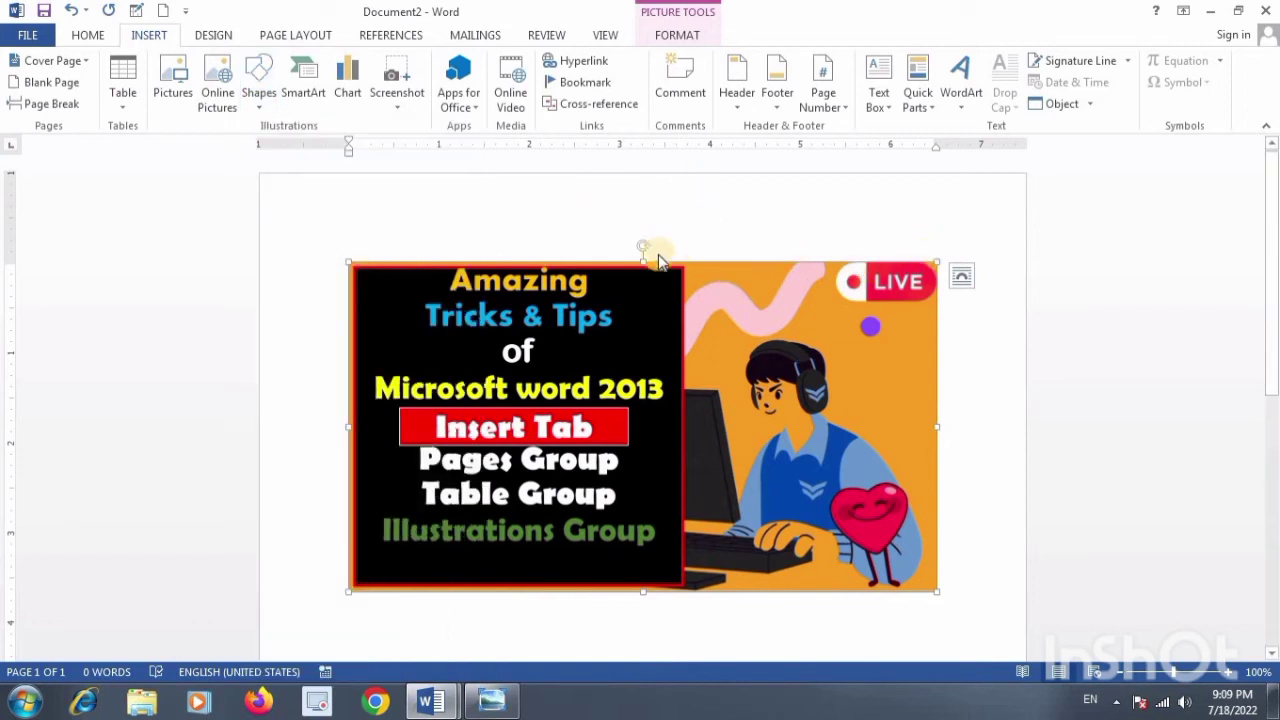
pyautogui.rightClick(861, 270)
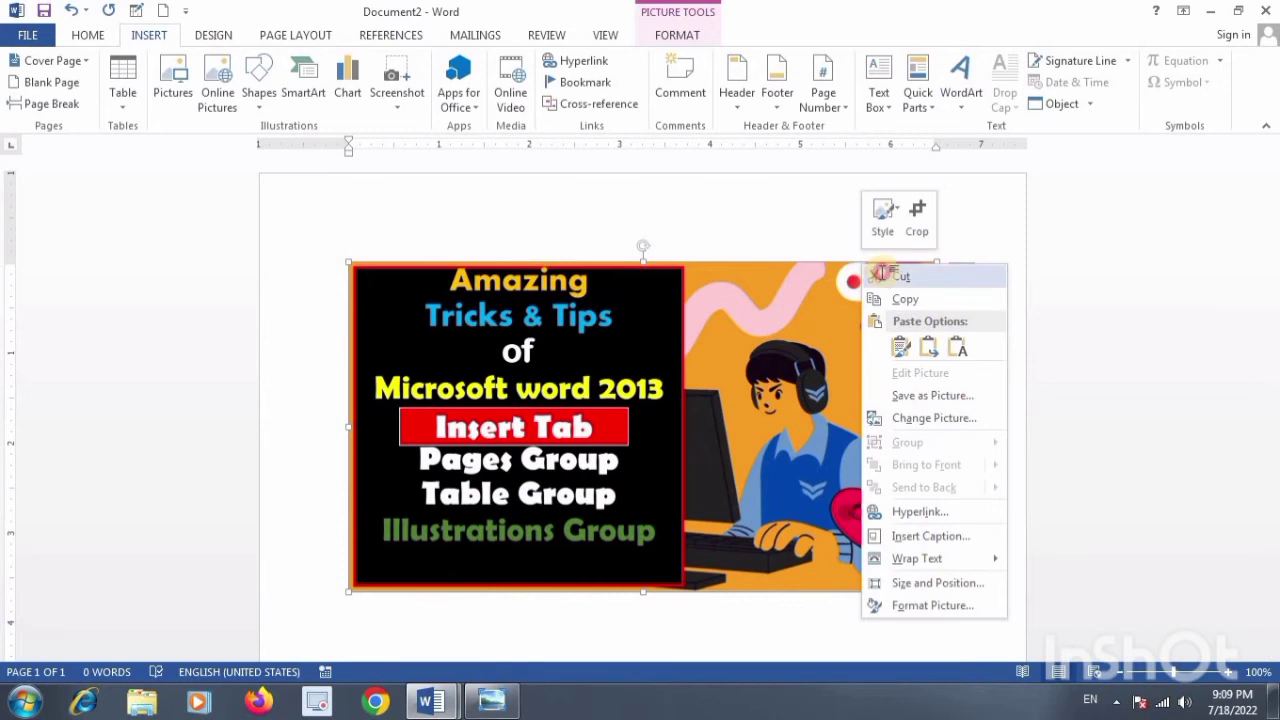
pyautogui.click(885, 289)
pyautogui.click(258, 110)
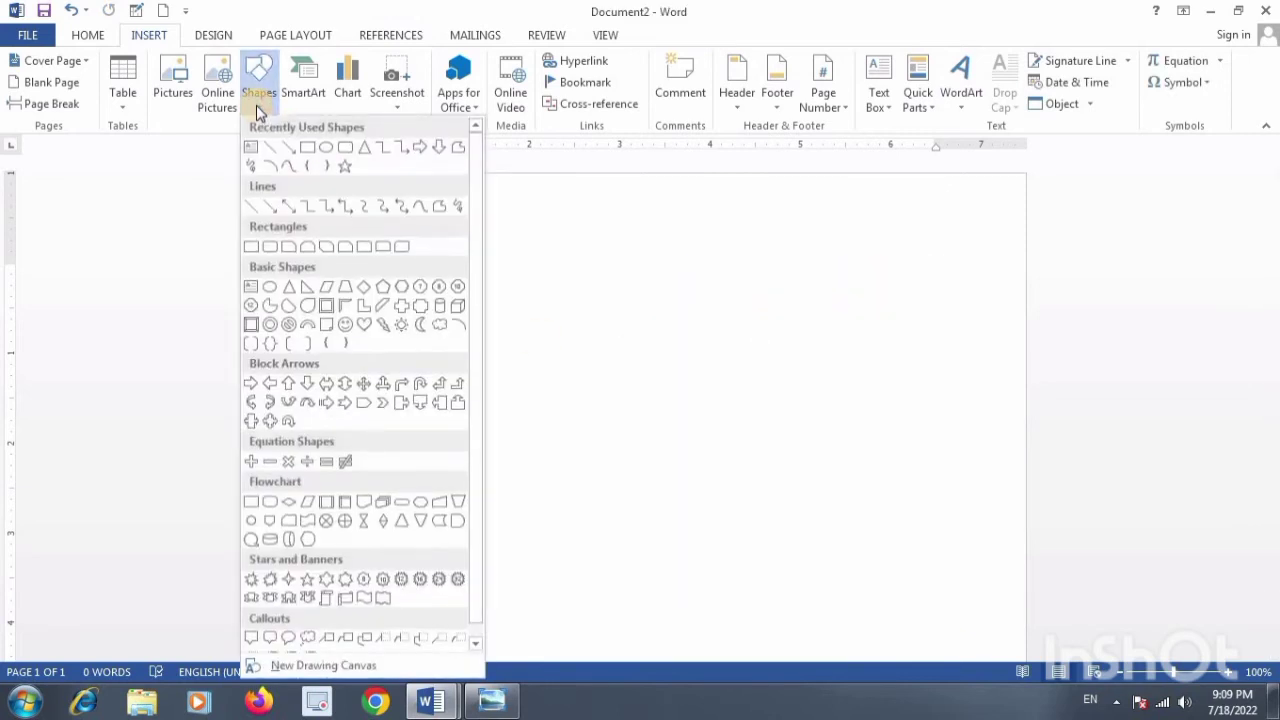
# Draw a 3.79 by 4.45 inch Smiley Face shape near the top centre of the page
pyautogui.click(345, 326)
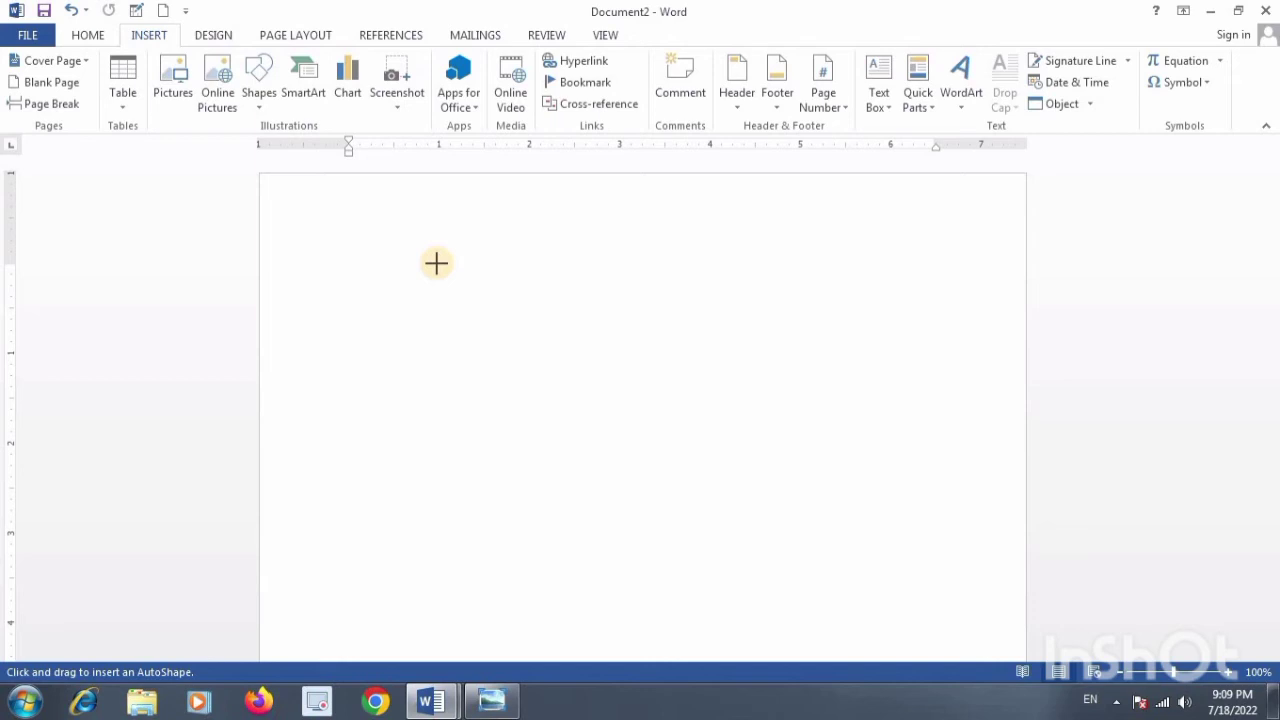
pyautogui.moveTo(436, 263); pyautogui.dragTo(690, 431)
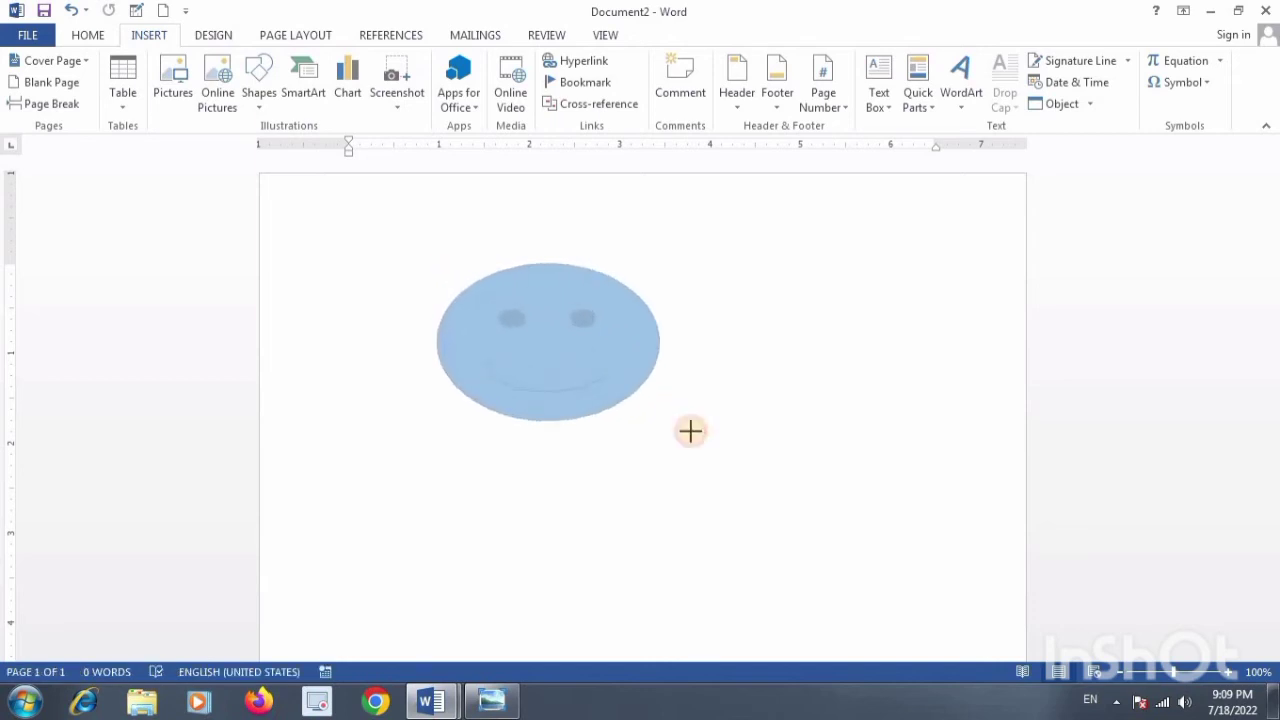
pyautogui.moveTo(690, 431); pyautogui.dragTo(838, 603)
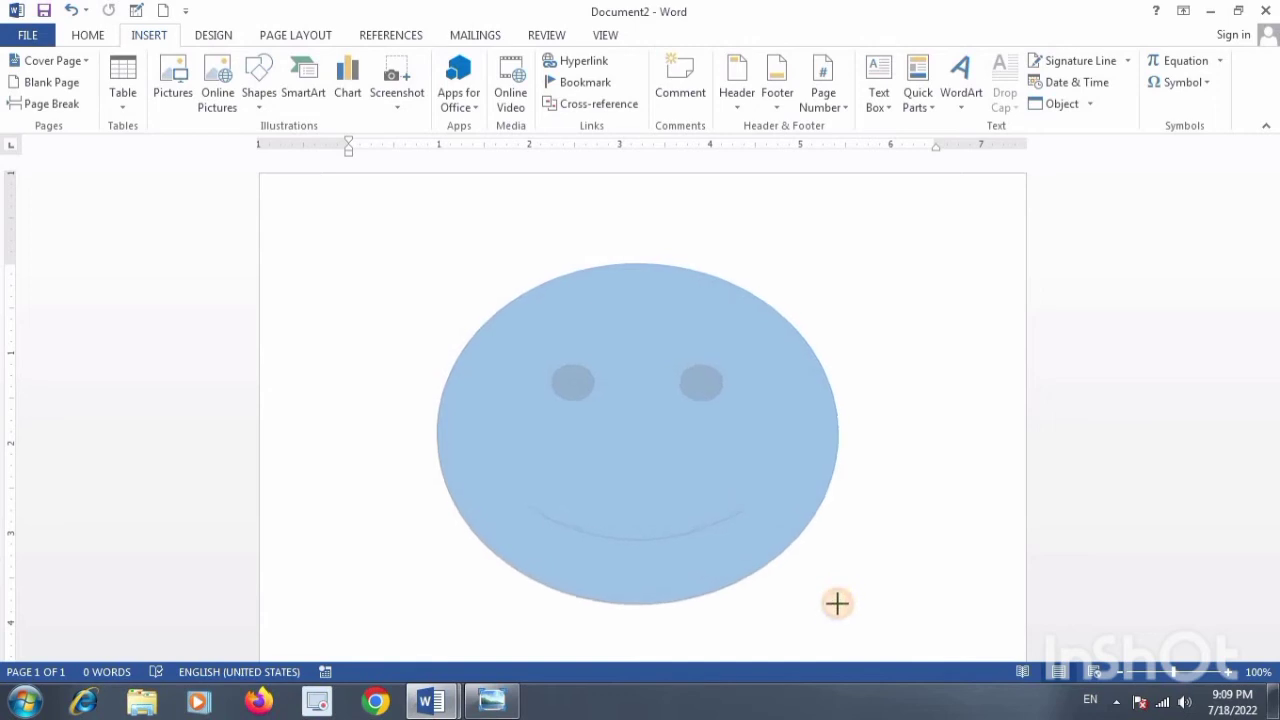
pyautogui.click(704, 557)
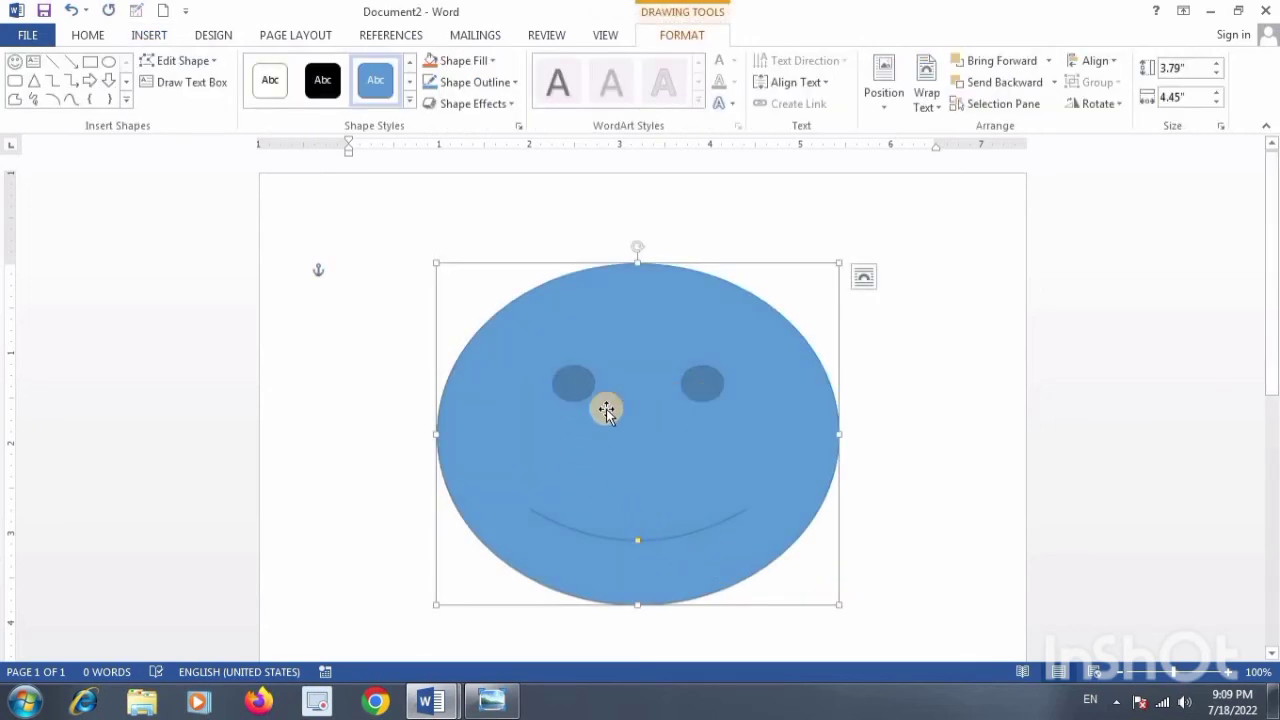
# Apply a gold shape style, Yellow fill and Dark Red outline to the smiley face
pyautogui.click(410, 100)
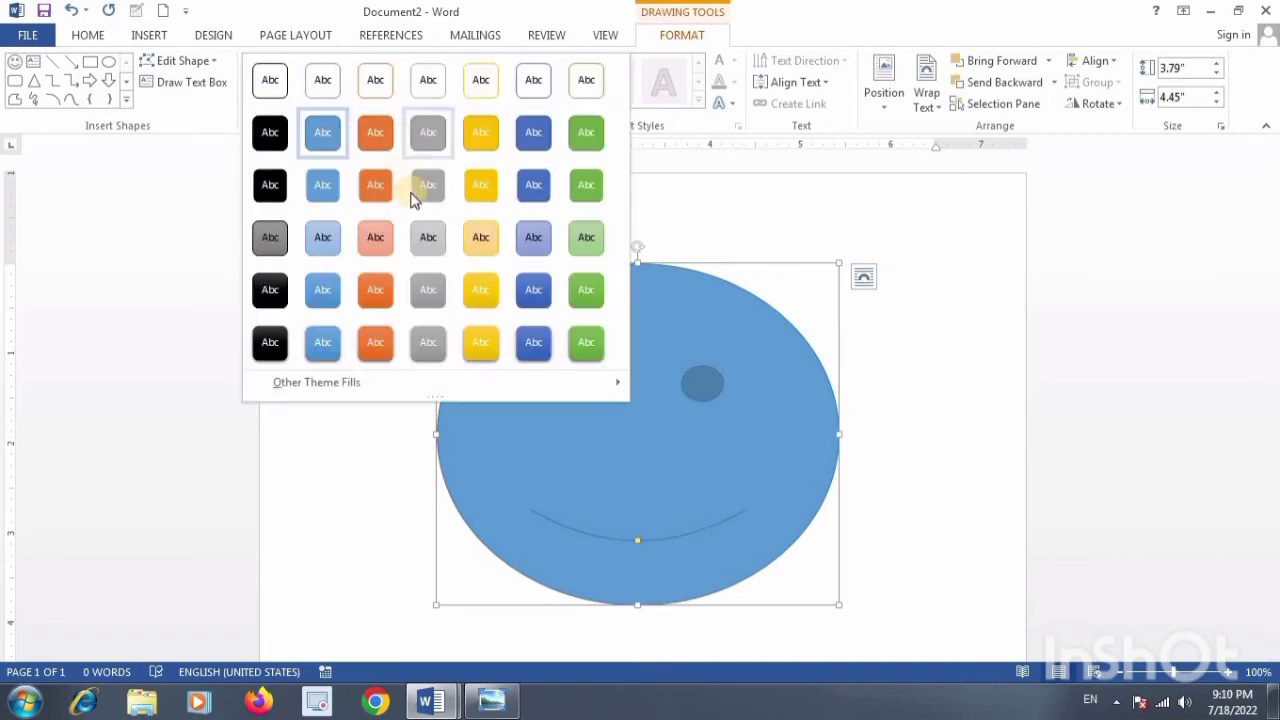
pyautogui.click(470, 185)
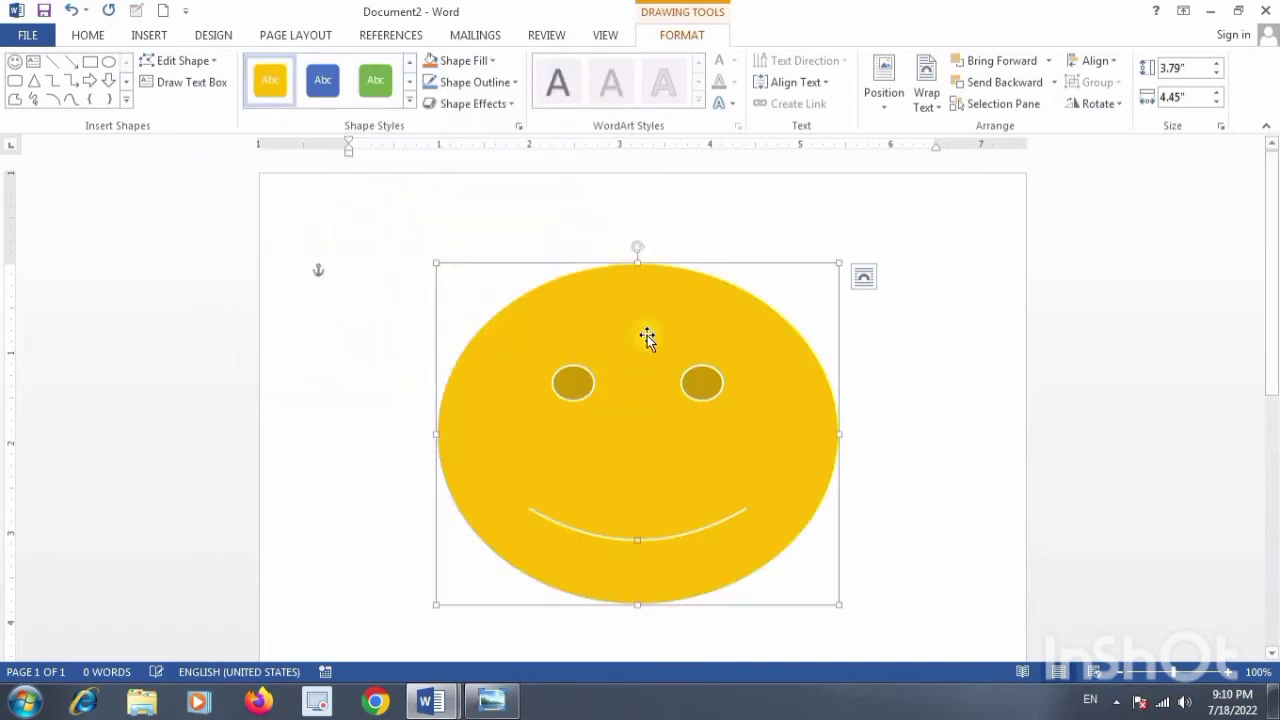
pyautogui.click(490, 60)
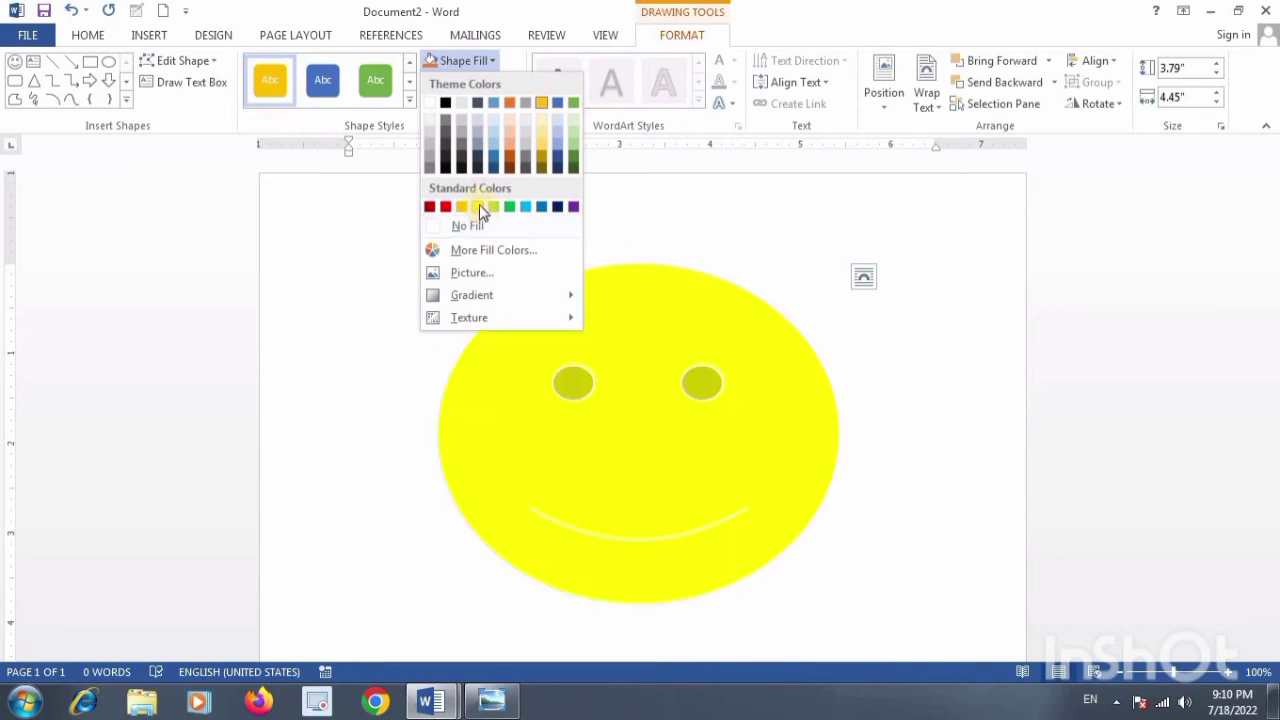
pyautogui.click(478, 207)
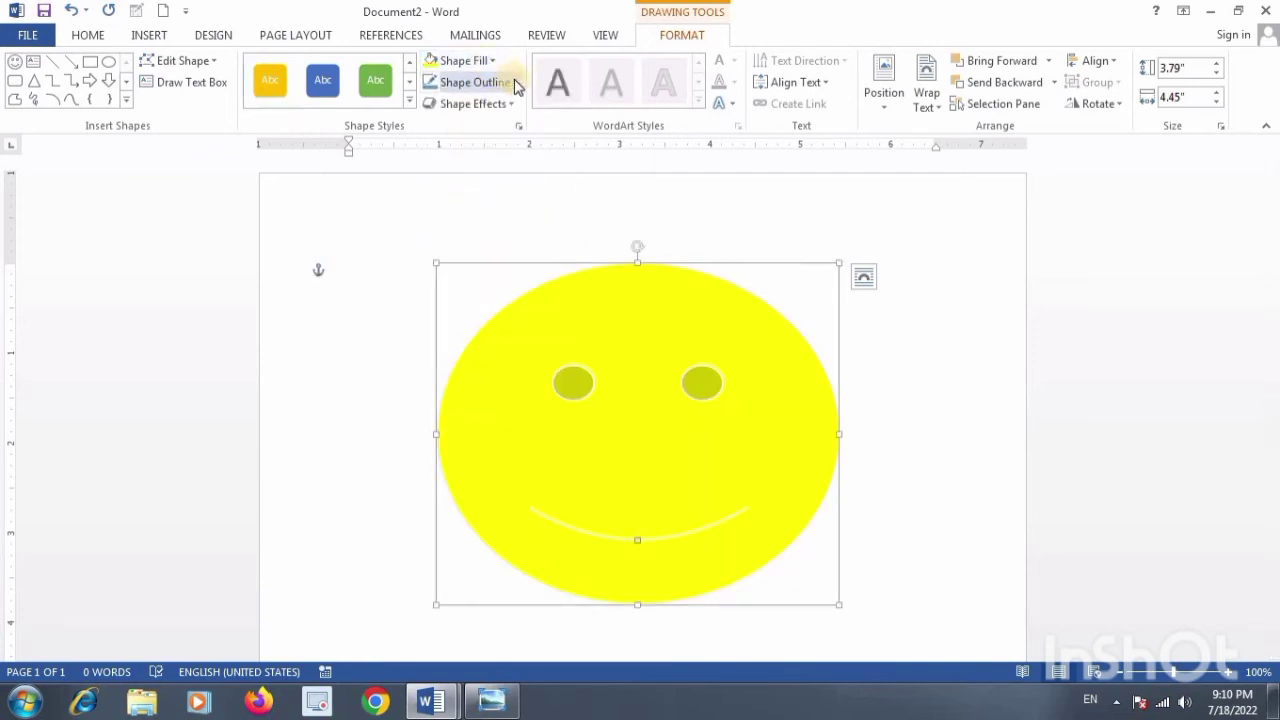
pyautogui.click(514, 82)
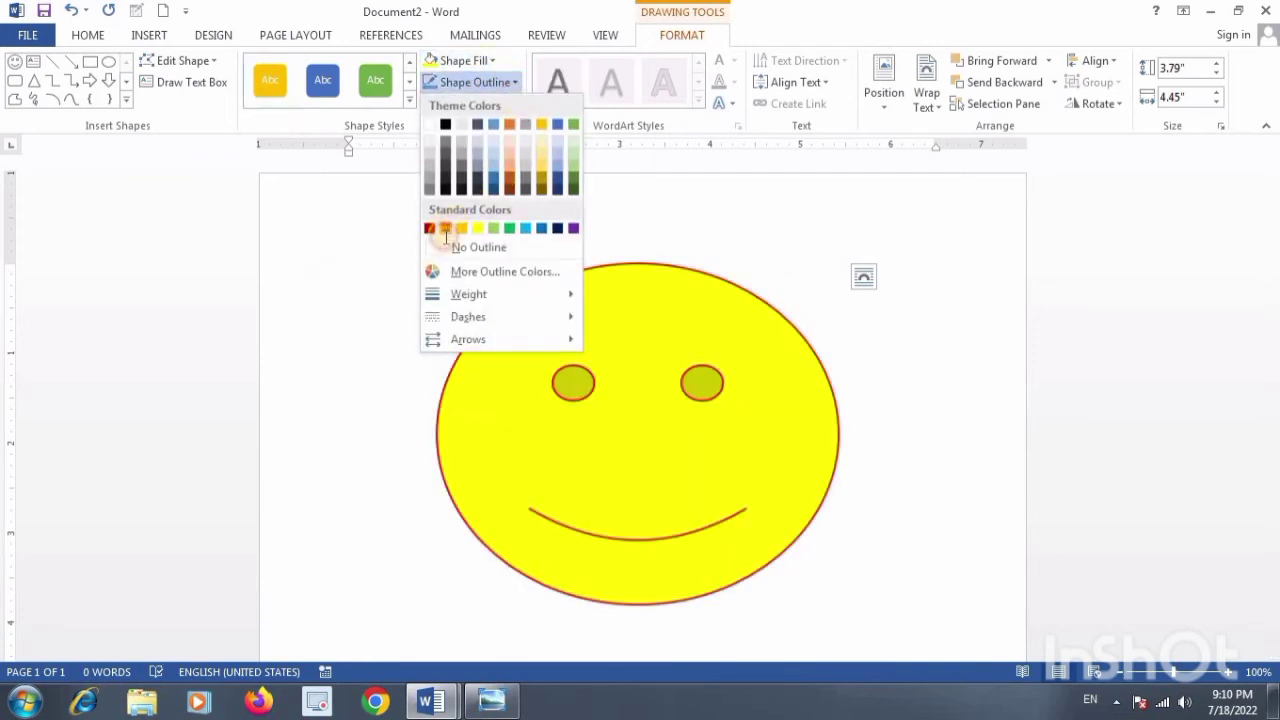
pyautogui.click(446, 225)
pyautogui.click(840, 380)
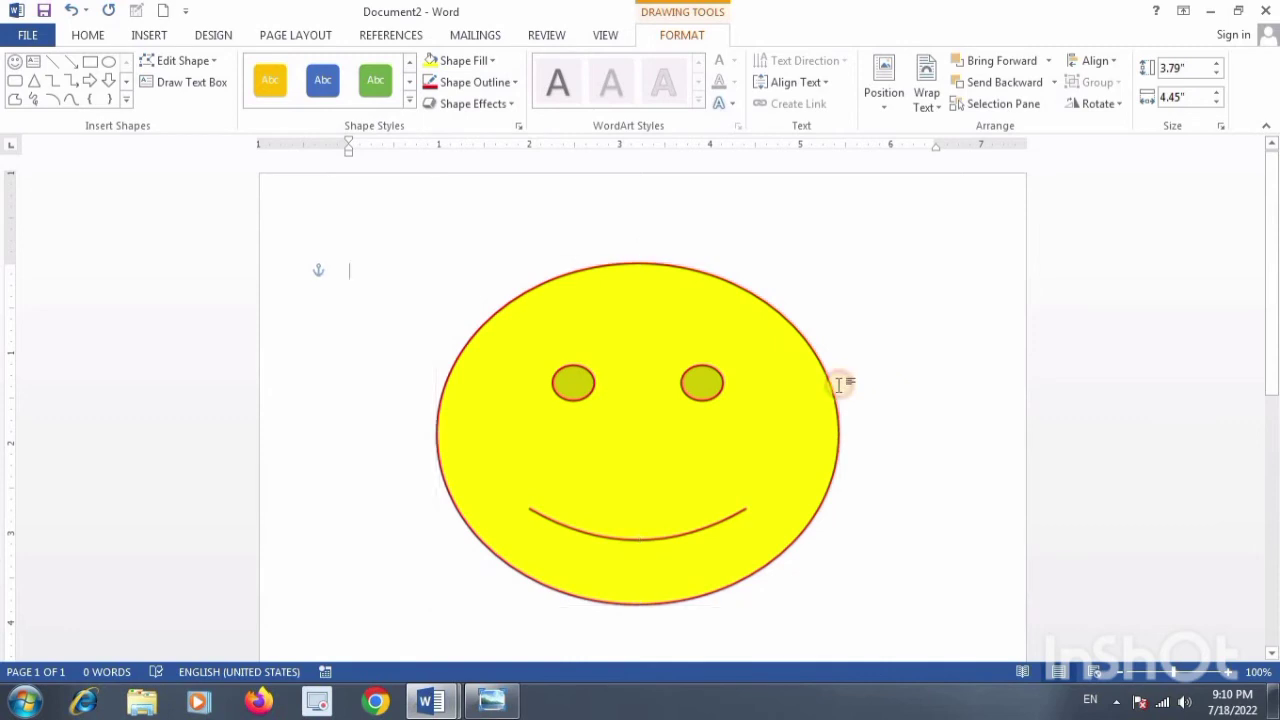
pyautogui.click(569, 429)
pyautogui.click(145, 35)
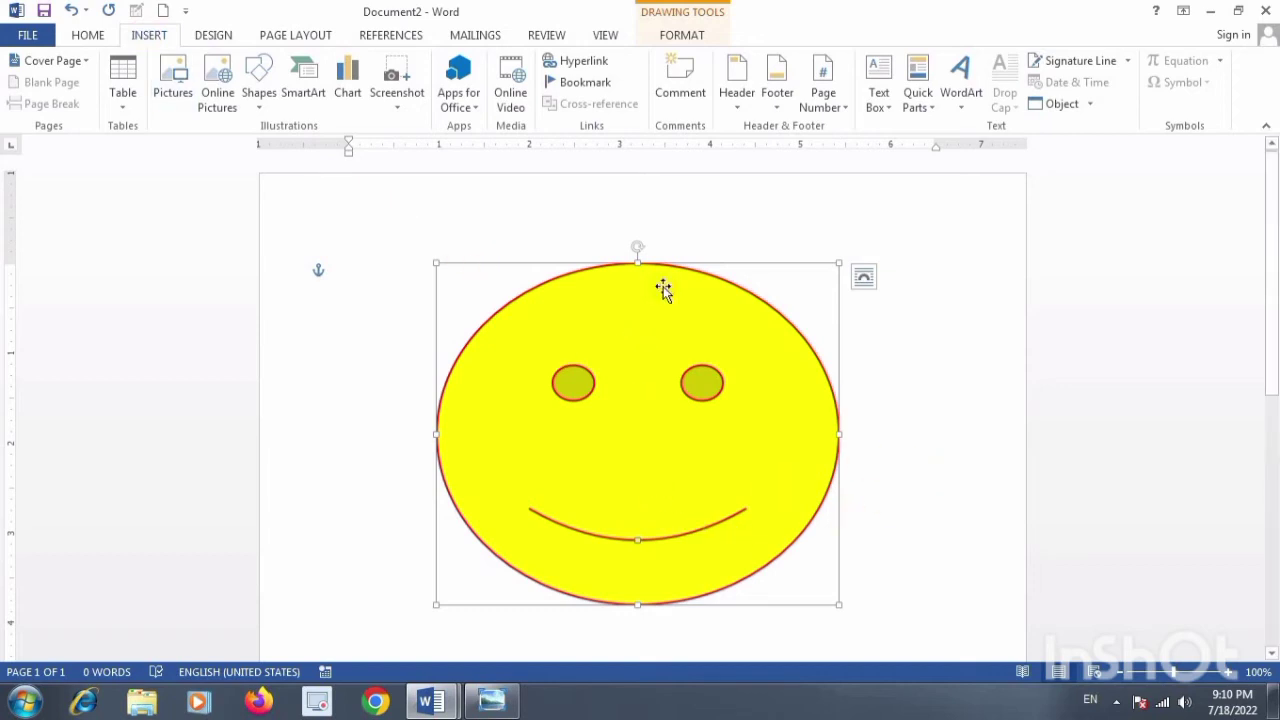
# Change the smiley face to the Basic Shapes Heart, keeping its yellow fill, red outline and 3.79" by 4.45" size
pyautogui.click(676, 38)
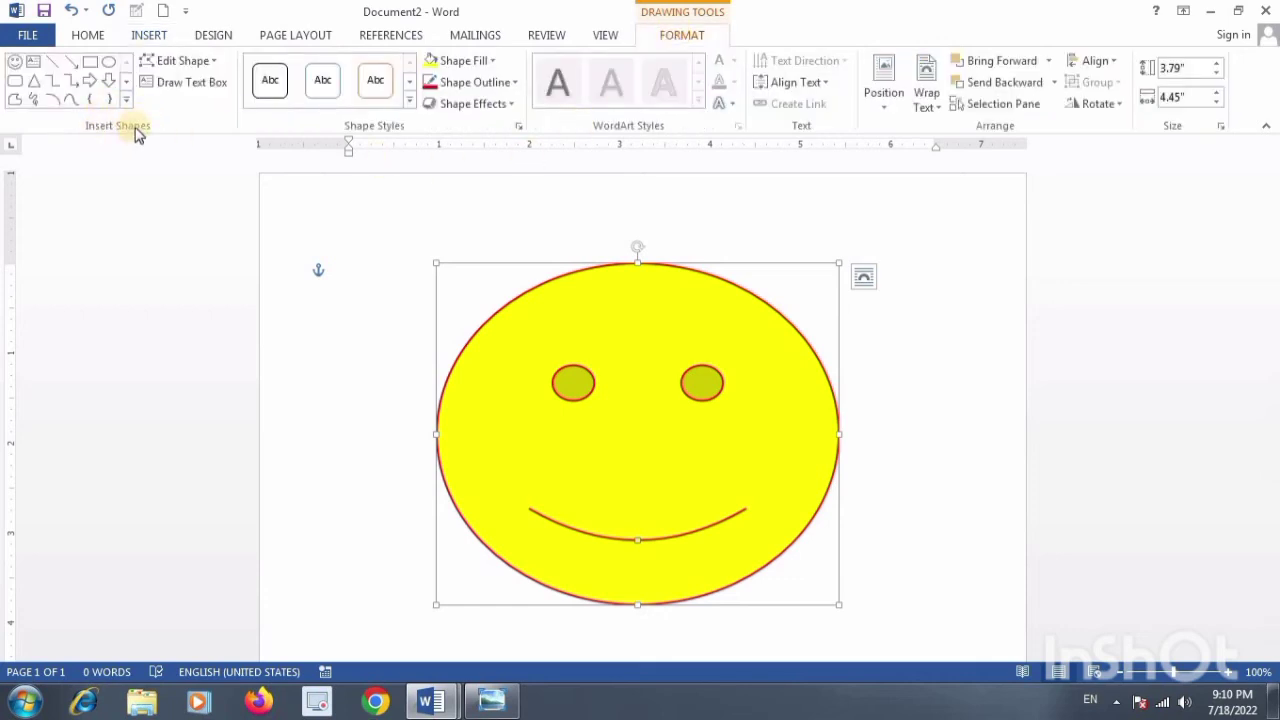
pyautogui.click(128, 101)
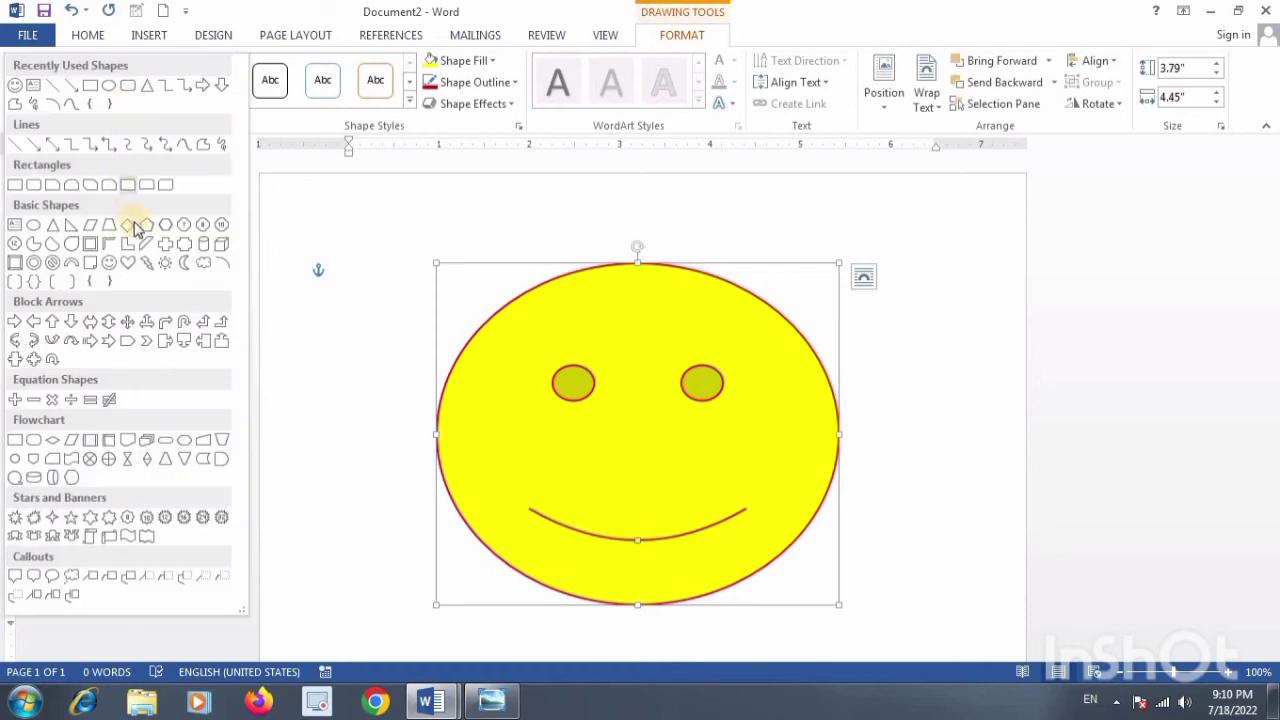
pyautogui.click(199, 265)
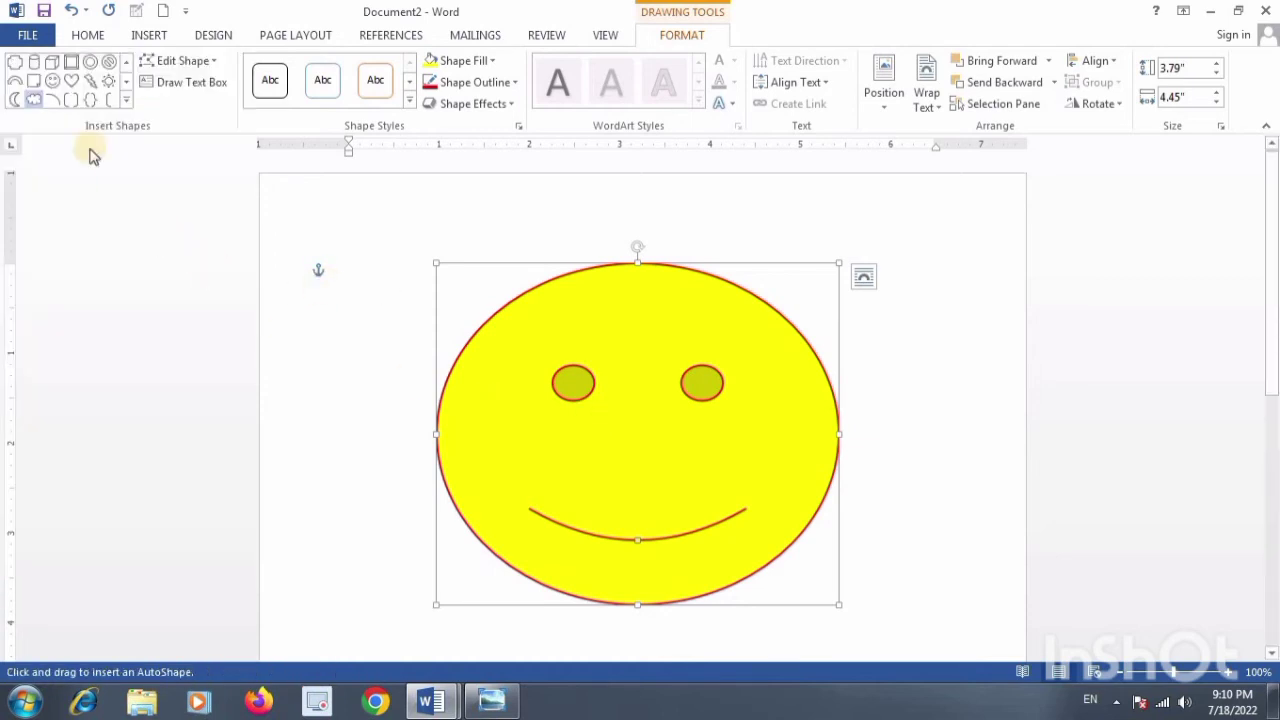
pyautogui.click(200, 60)
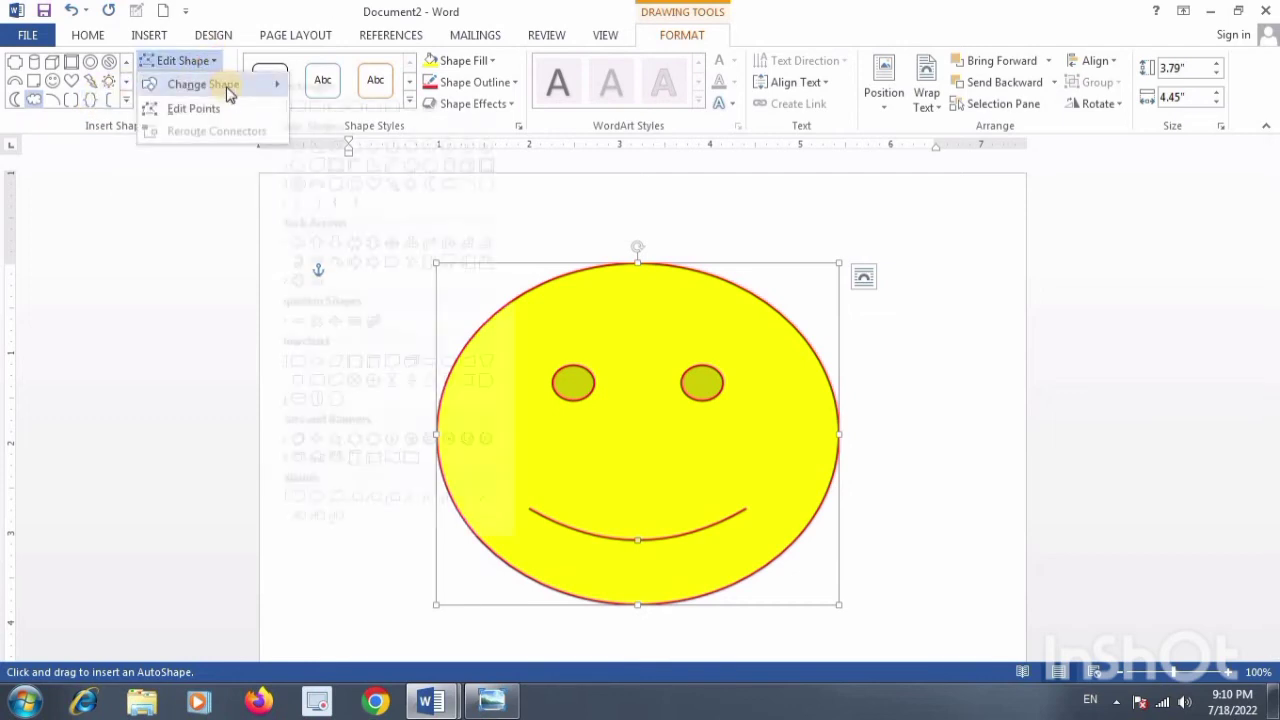
pyautogui.moveTo(226, 88)
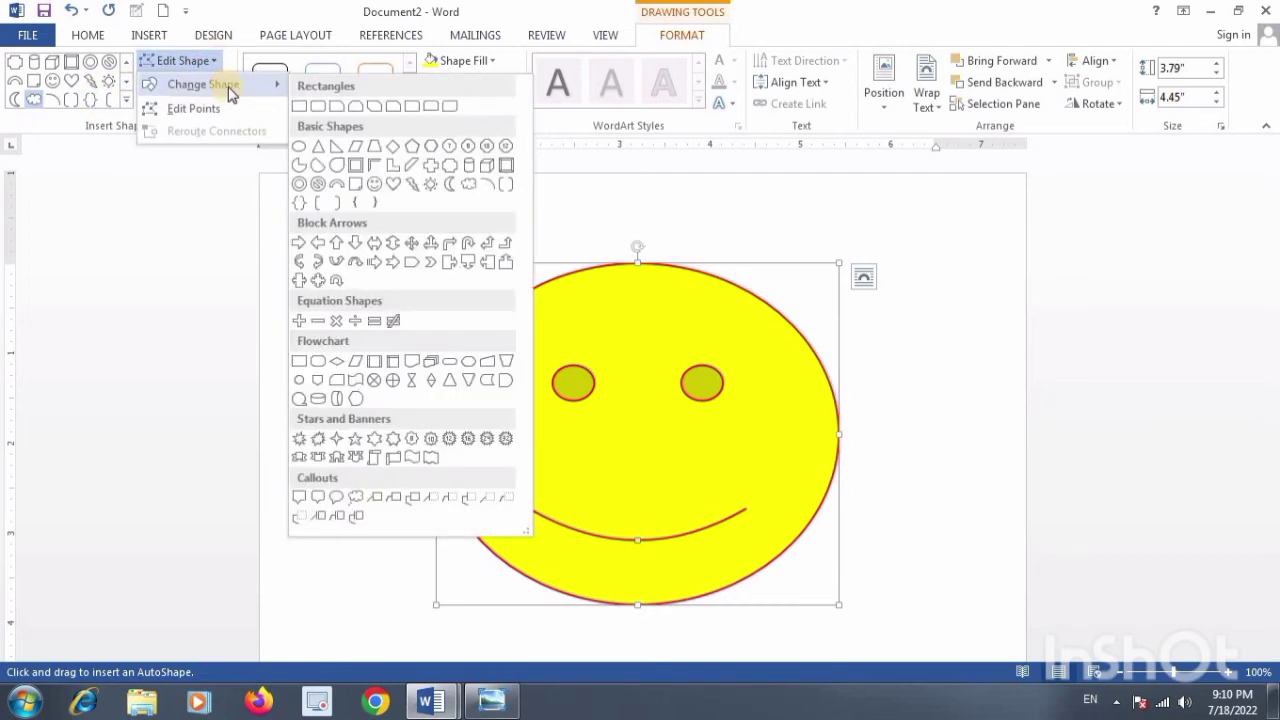
pyautogui.click(394, 185)
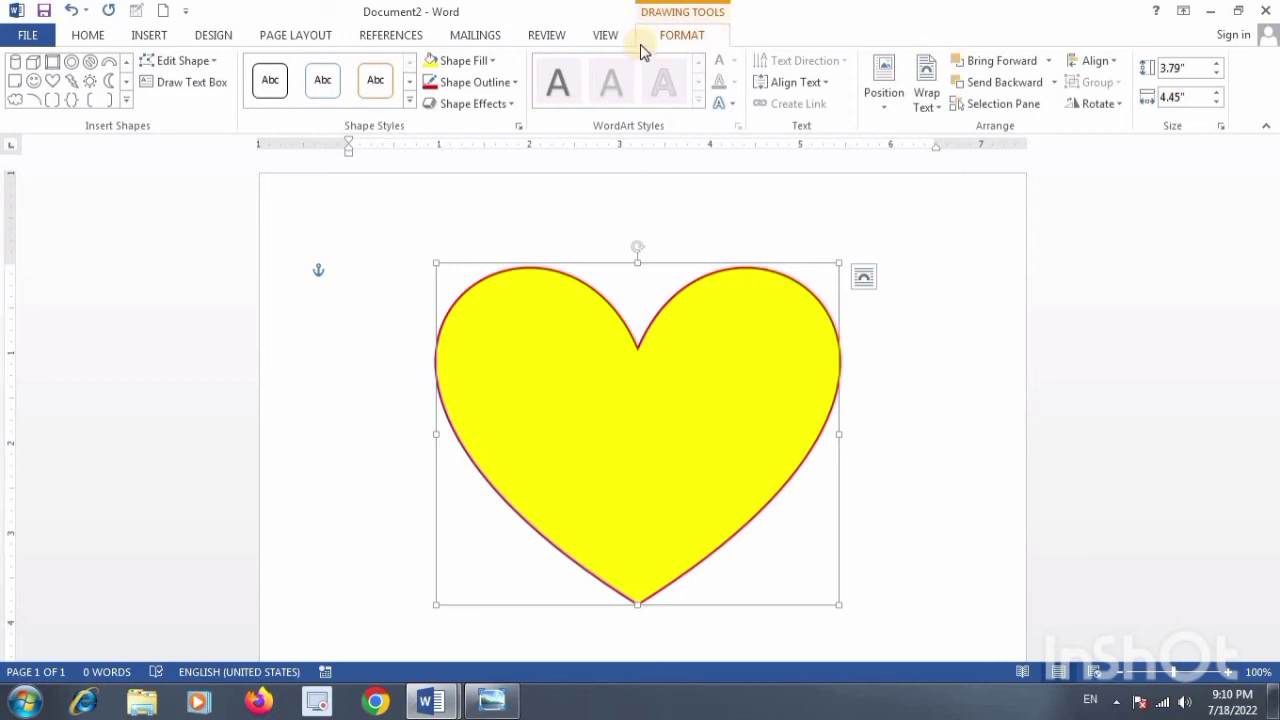
pyautogui.click(930, 326)
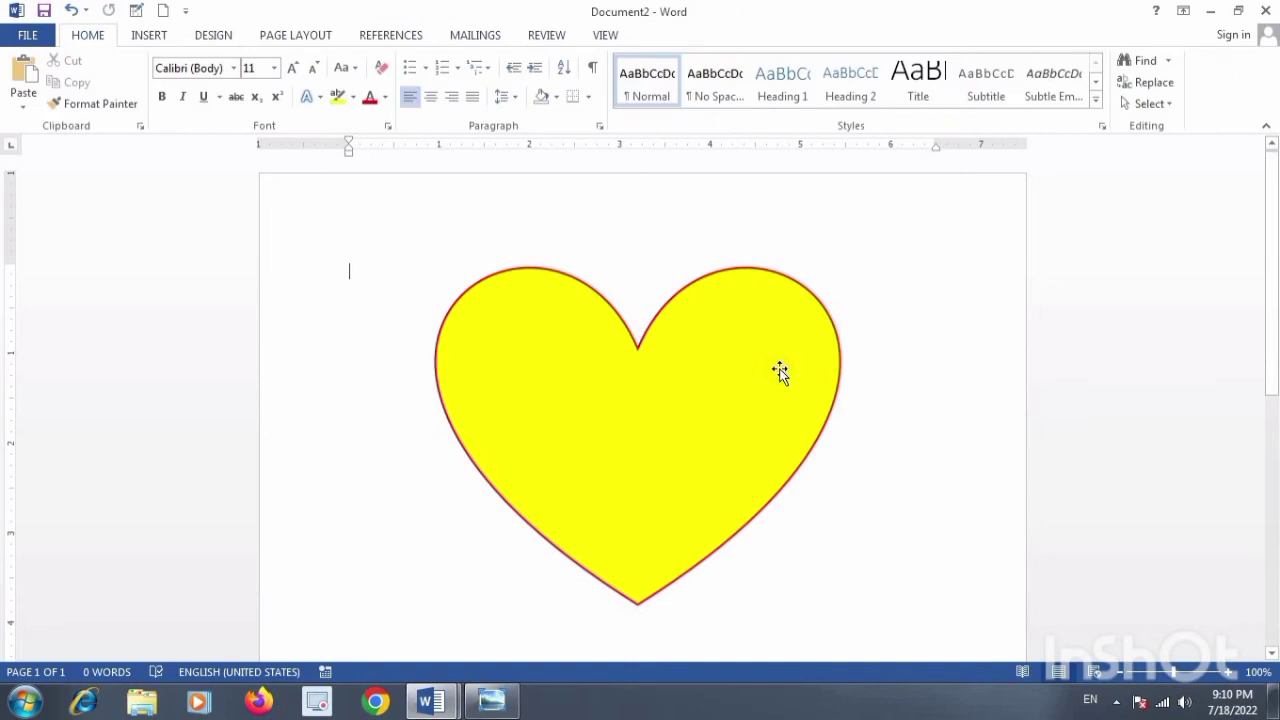
# Draw a 2.02" by 2.65" triangle from the Insert Shapes gallery below the yellow heart
pyautogui.click(780, 371)
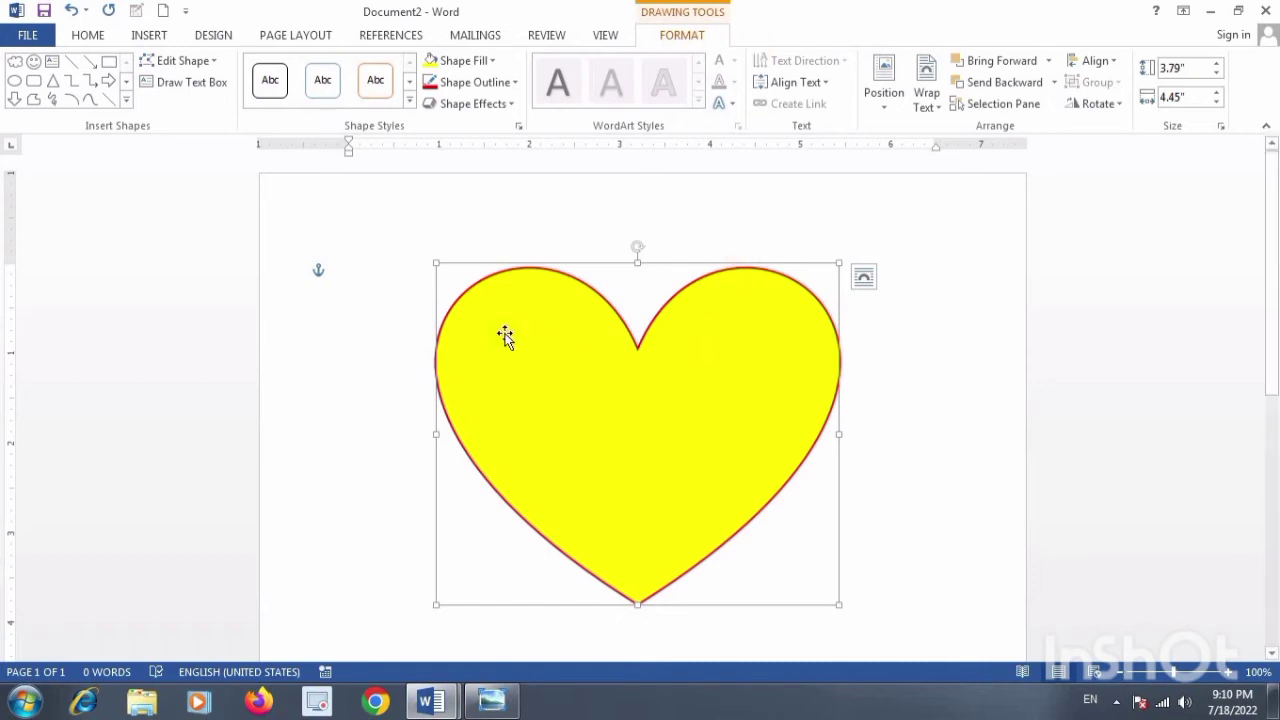
pyautogui.click(153, 36)
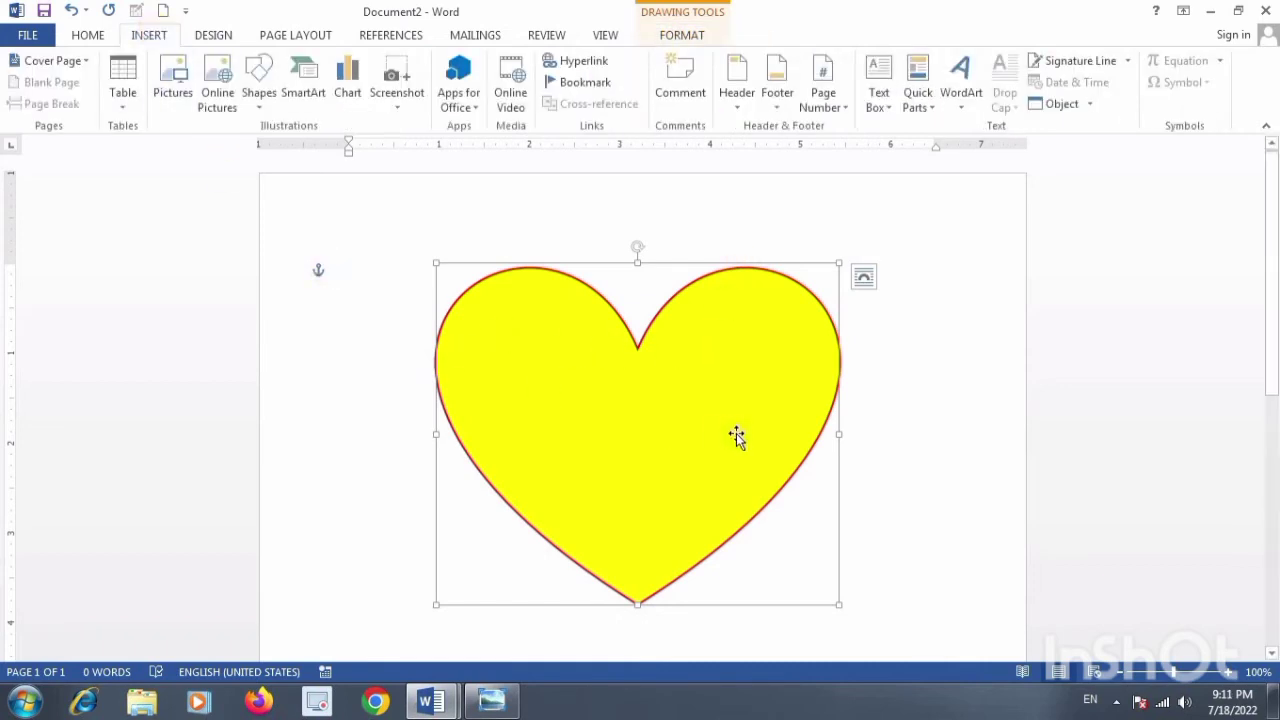
pyautogui.scroll(-1, 737, 433)
pyautogui.scroll(-3, 737, 433)
pyautogui.scroll(-3, 737, 433)
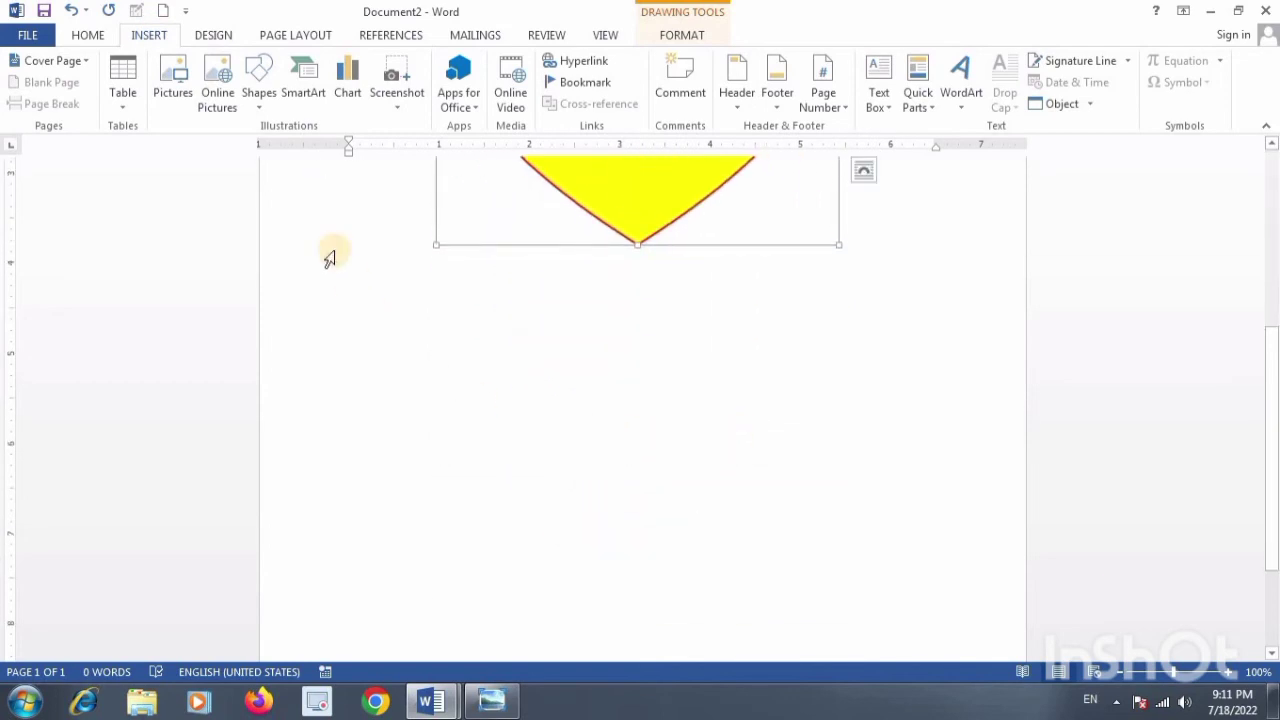
pyautogui.click(256, 100)
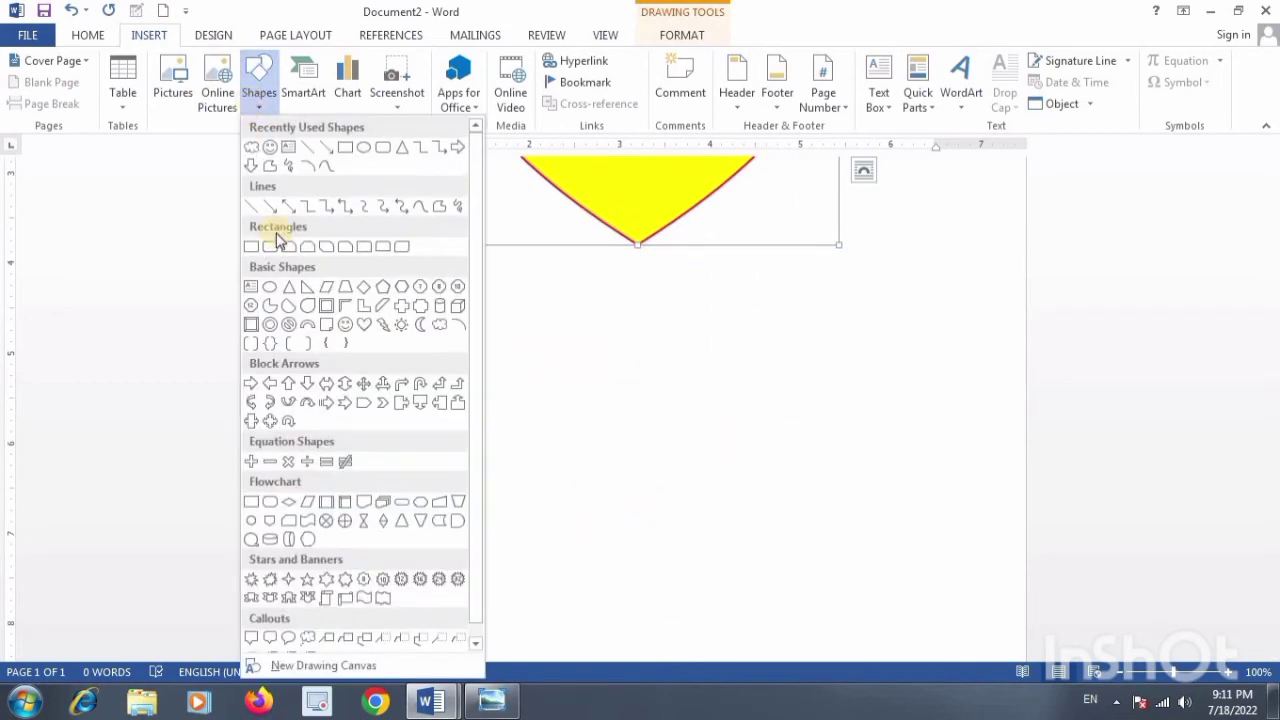
pyautogui.click(405, 521)
pyautogui.moveTo(557, 366)
pyautogui.mouseDown()
pyautogui.moveTo(683, 515)
pyautogui.moveTo(796, 548)
pyautogui.mouseUp()
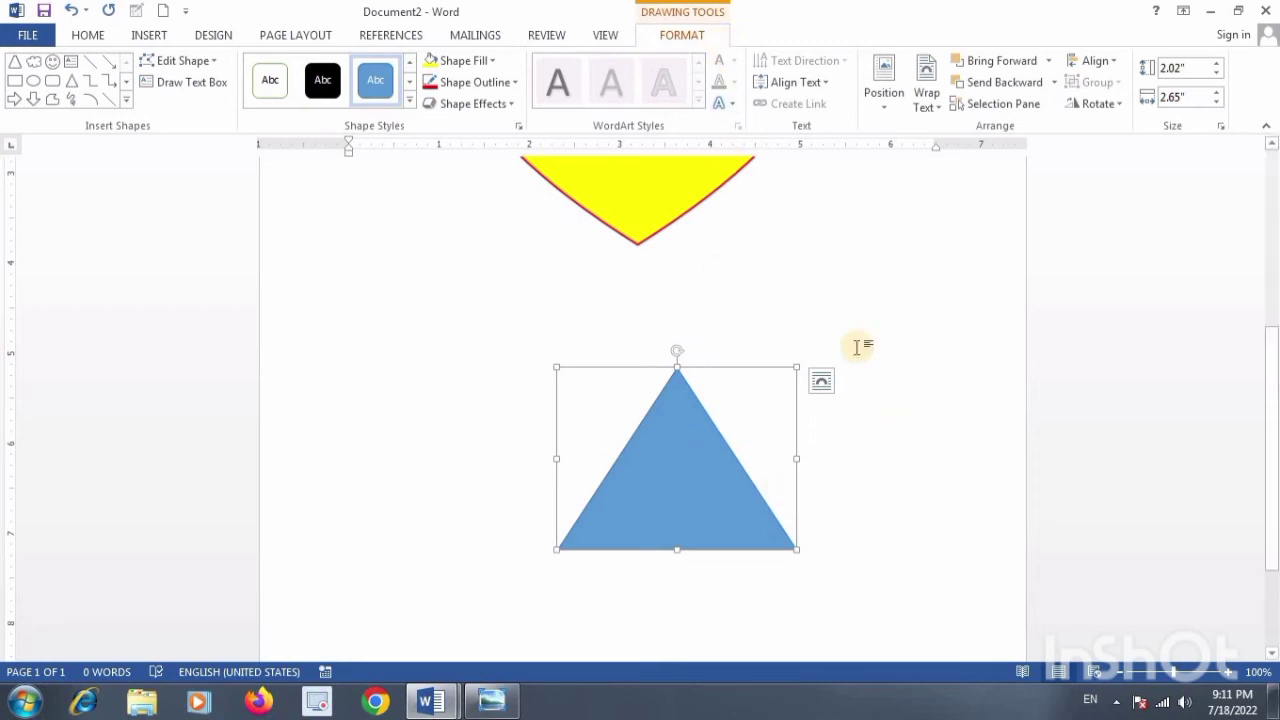
pyautogui.click(158, 36)
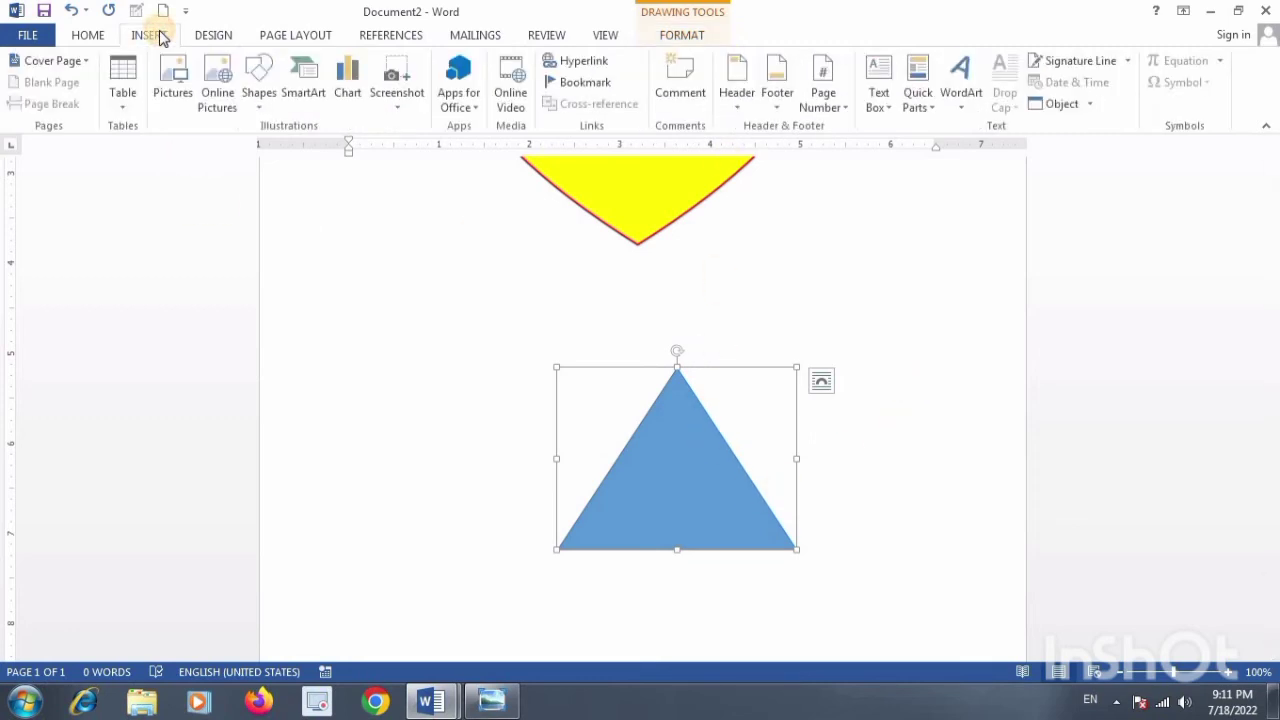
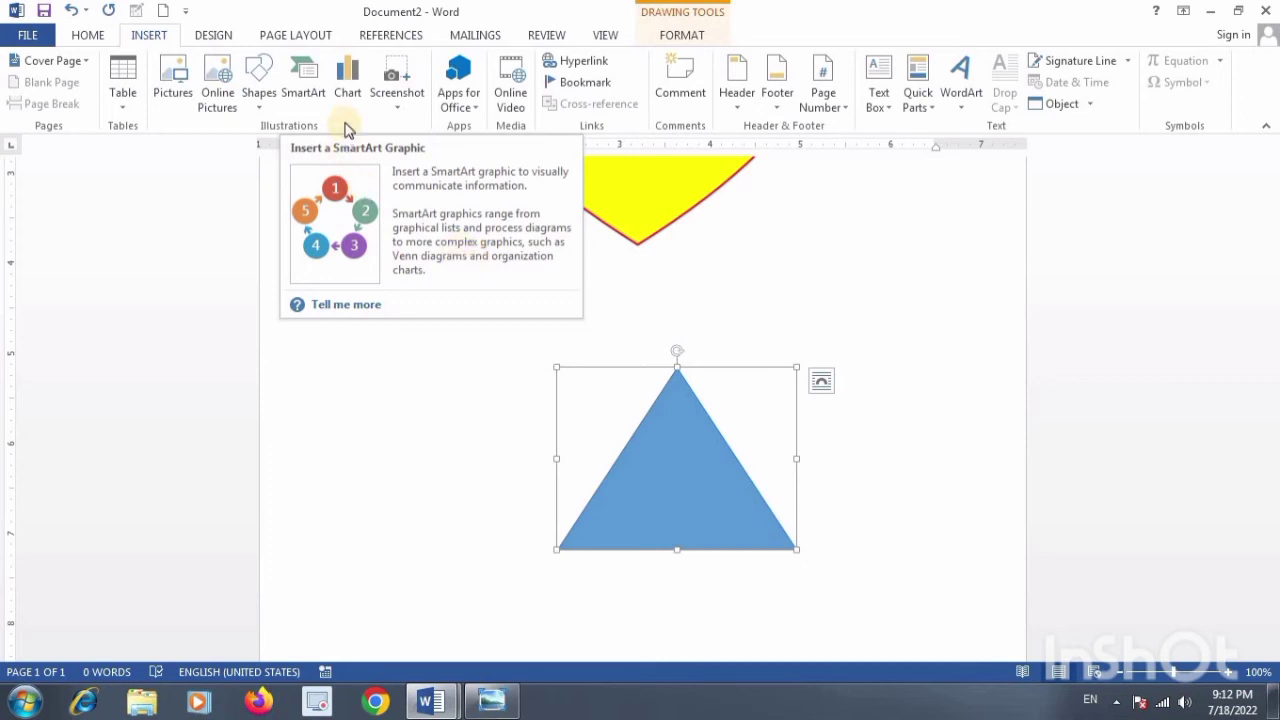
# Insert a Segmented Pyramid SmartArt graphic from the Relationship category
pyautogui.click(308, 80)
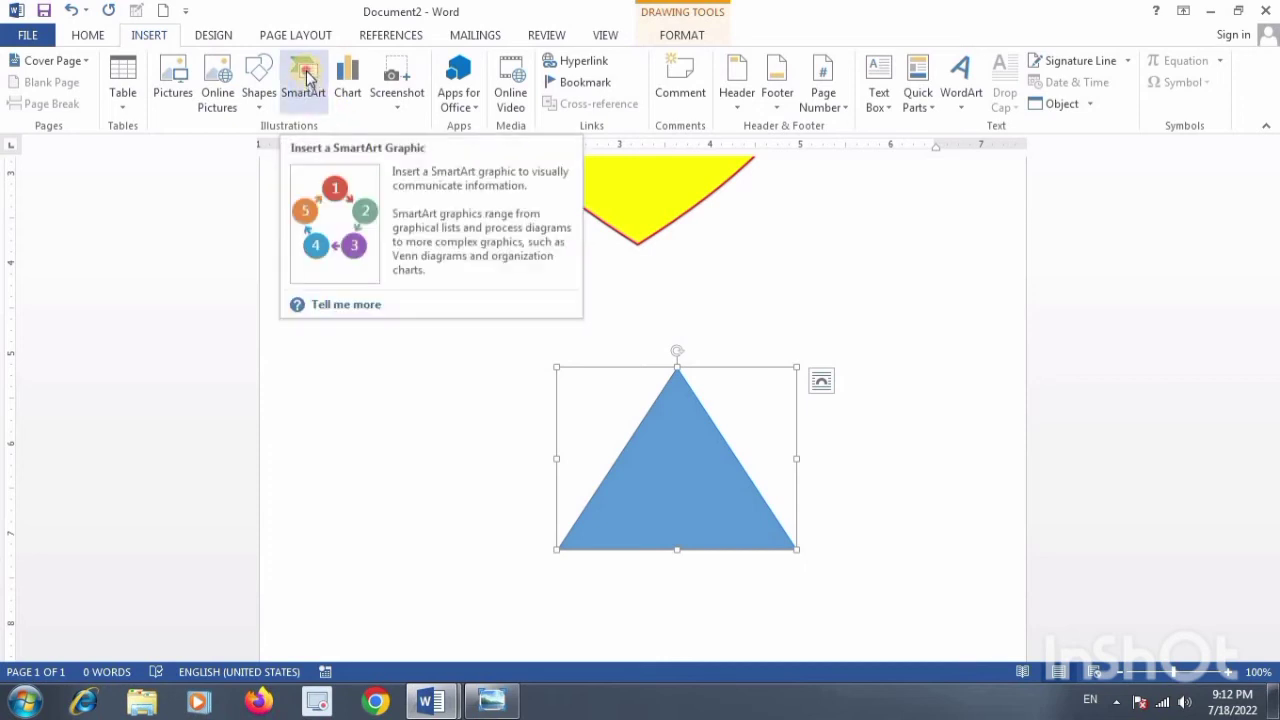
pyautogui.click(308, 78)
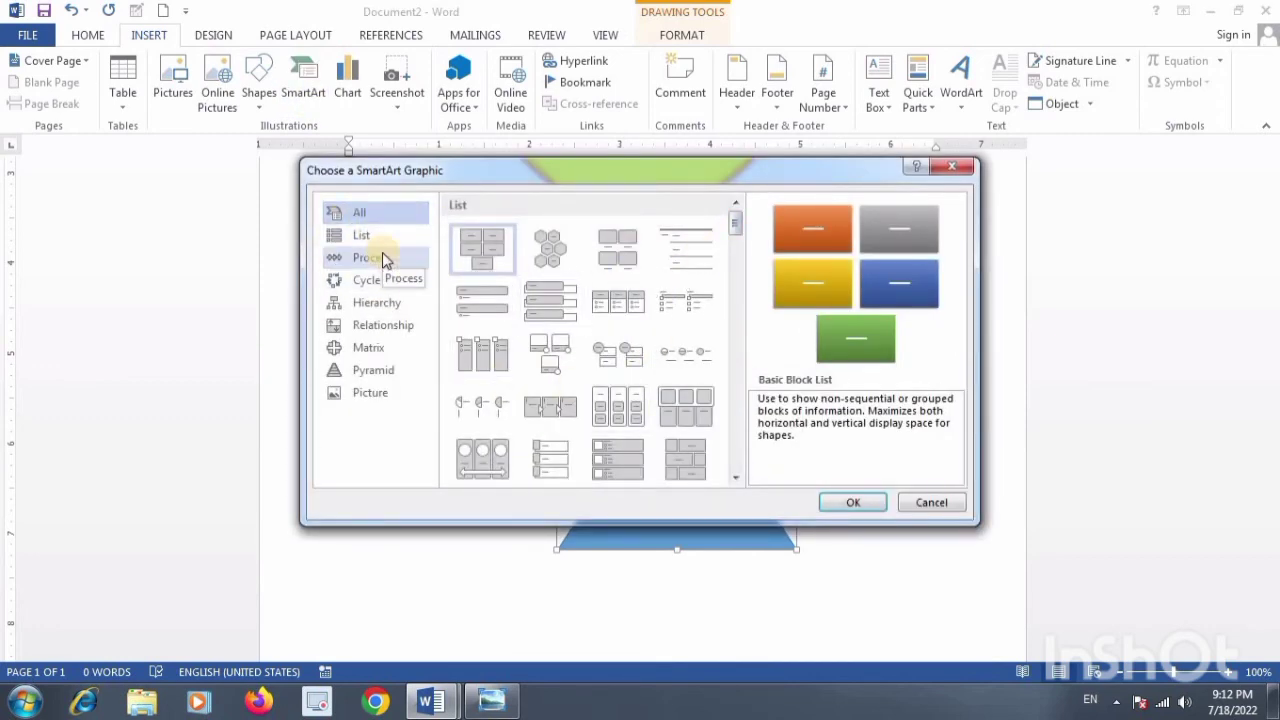
pyautogui.click(384, 334)
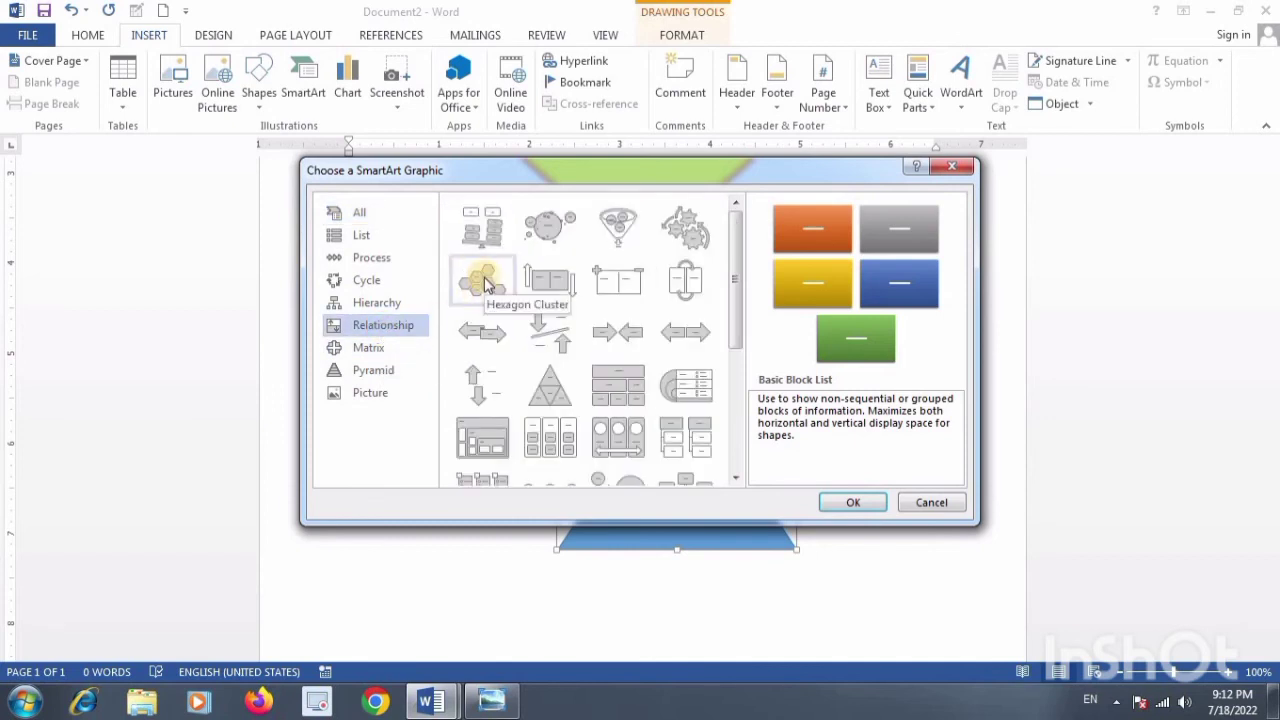
pyautogui.click(549, 384)
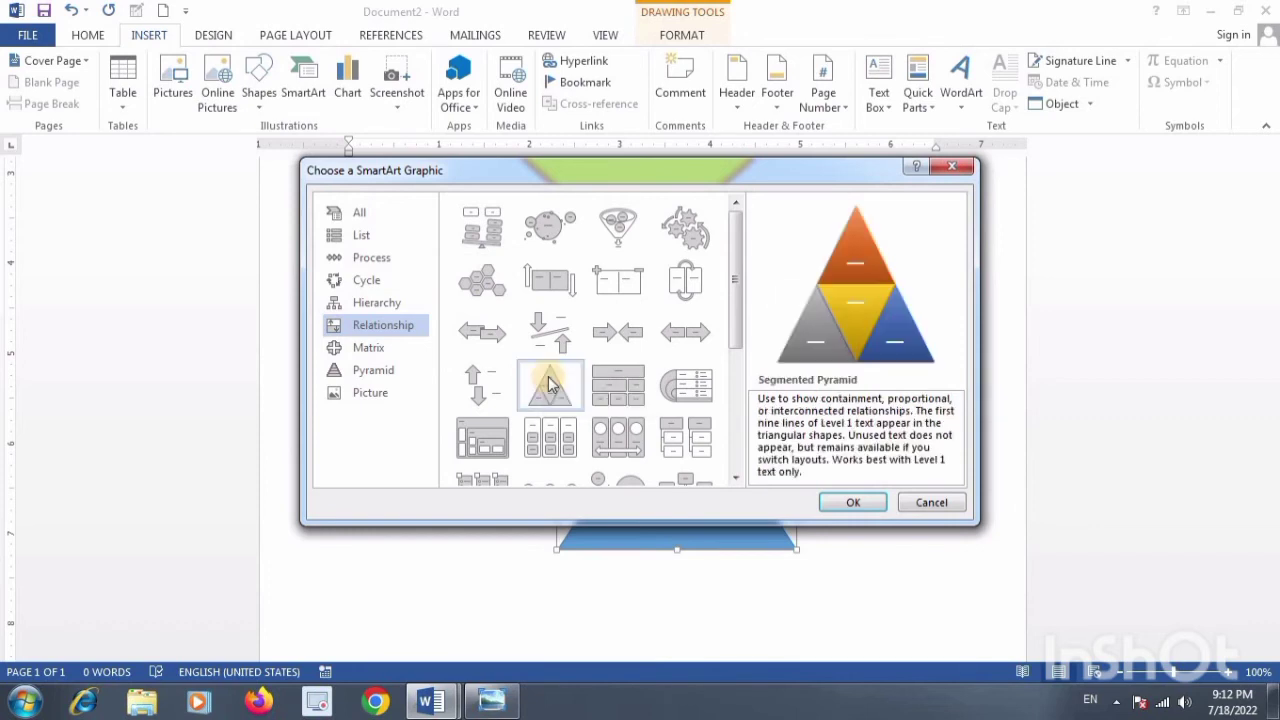
pyautogui.click(855, 503)
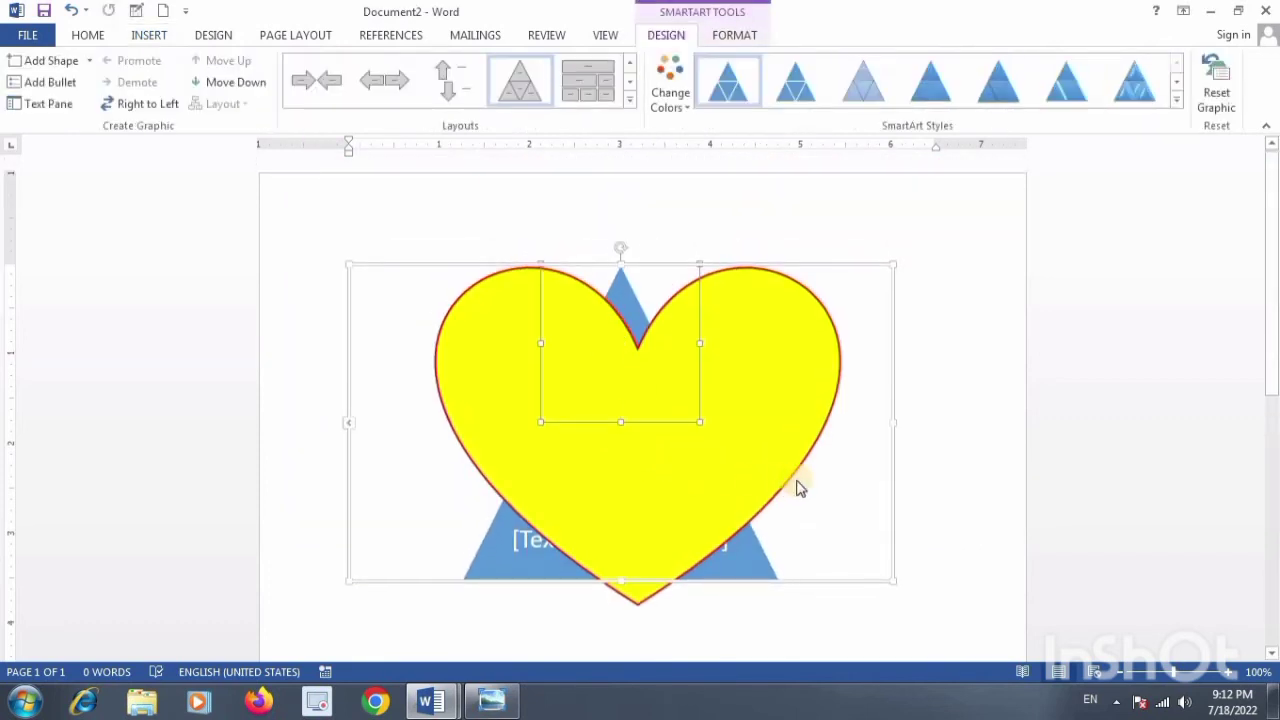
pyautogui.click(799, 457)
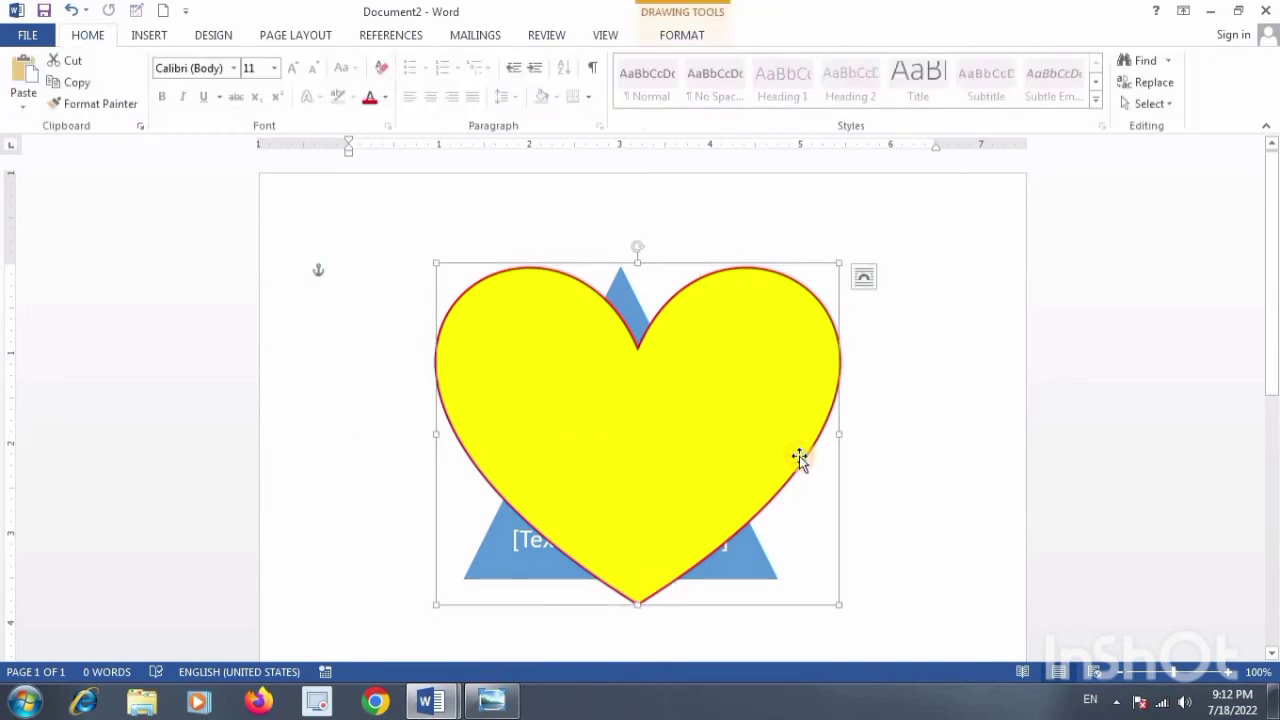
# Delete the yellow heart shape and select the pyramid's triangles in turn
pyautogui.press('Delete')
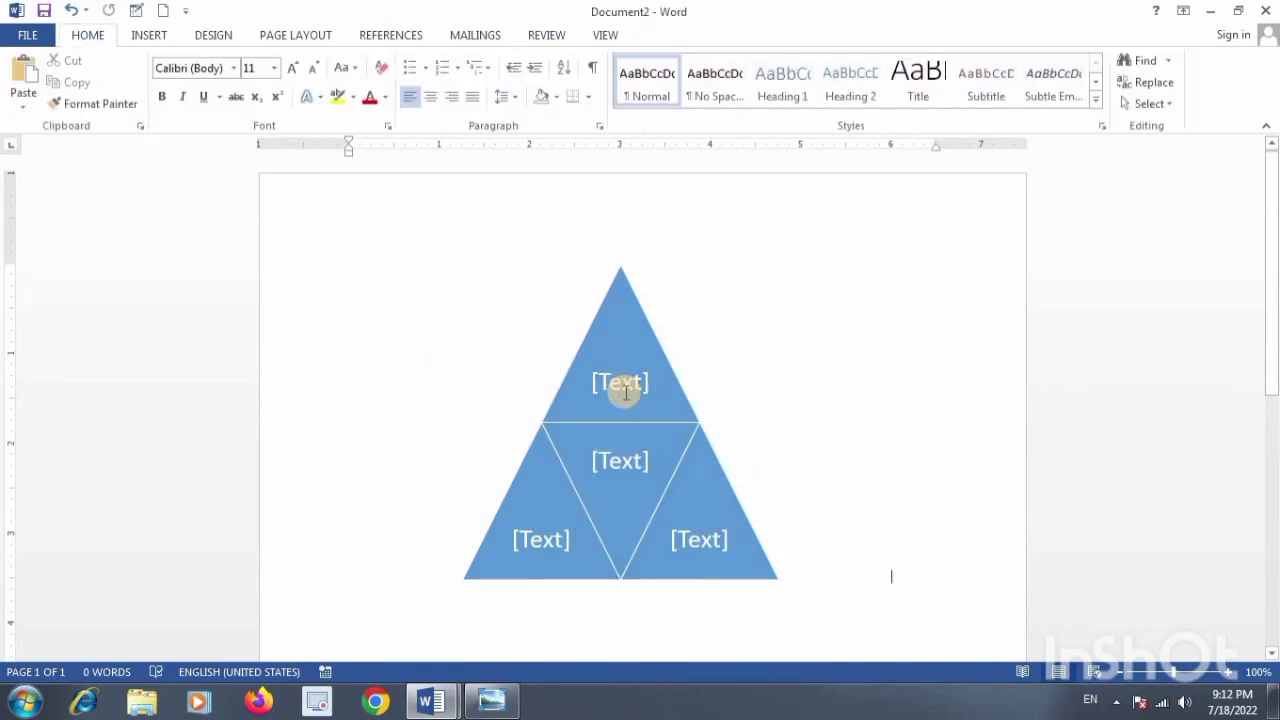
pyautogui.click(620, 382)
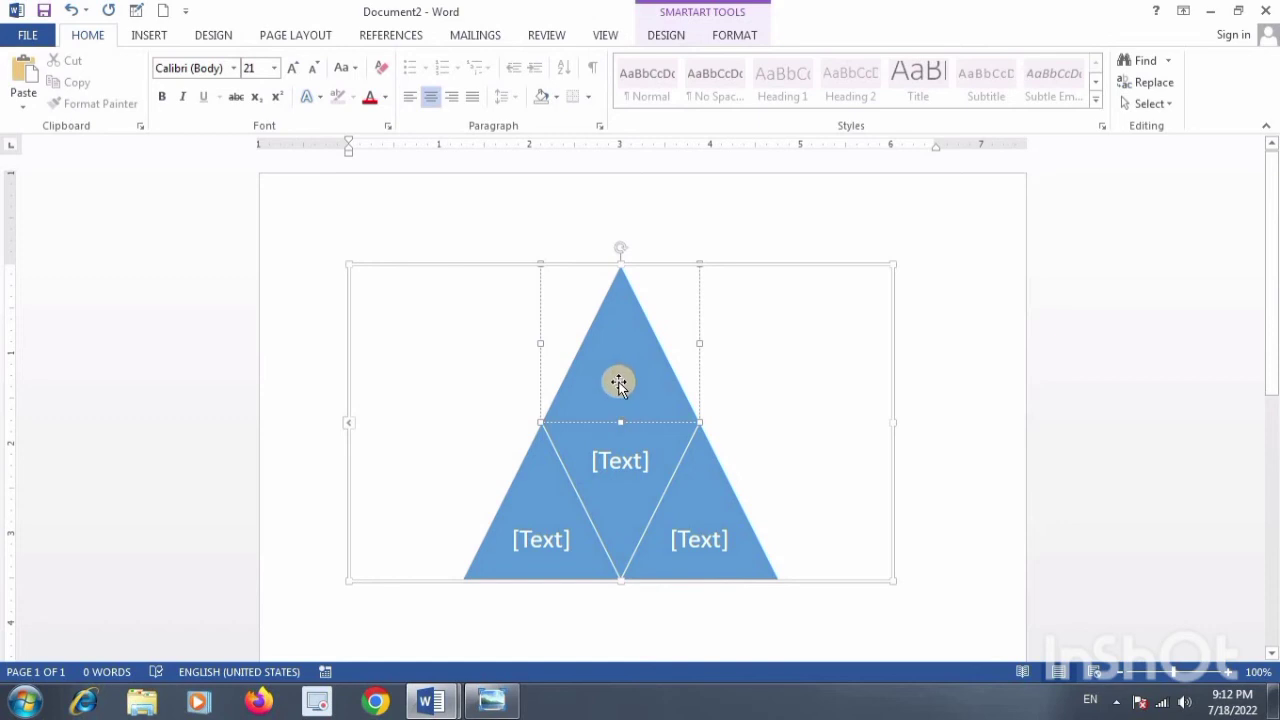
pyautogui.click(621, 466)
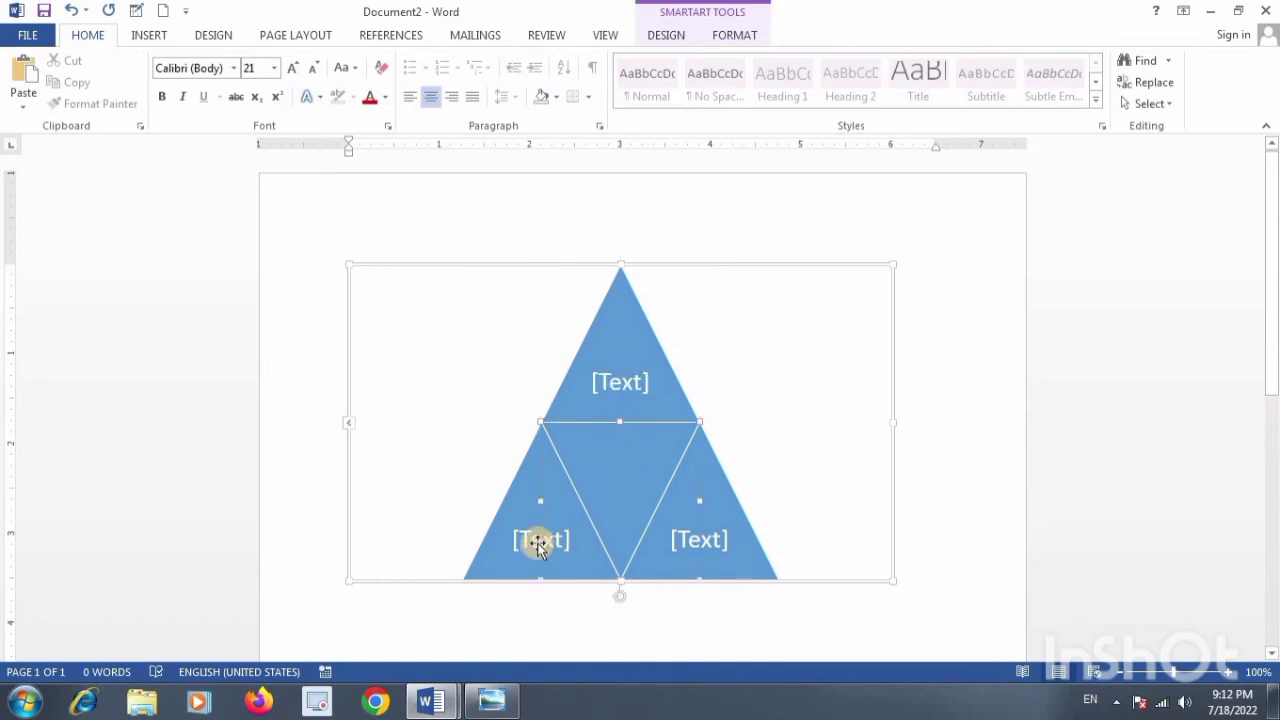
pyautogui.press('Escape')
pyautogui.click(709, 541)
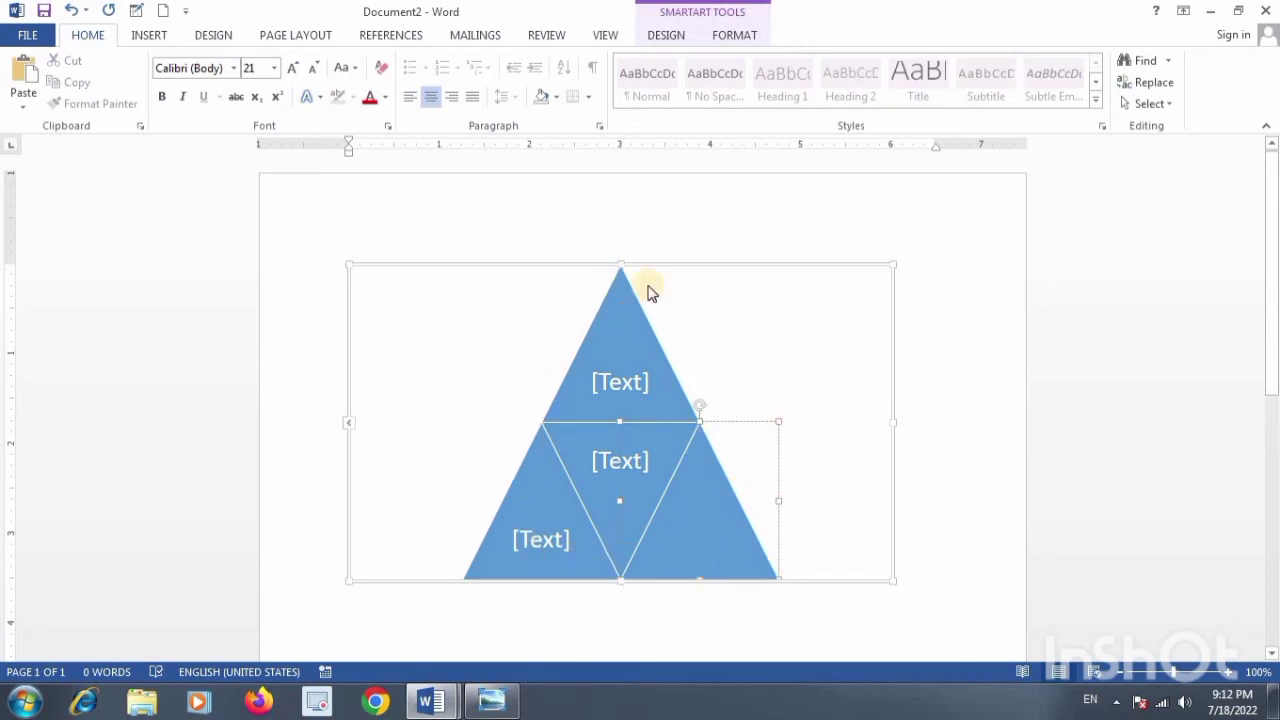
pyautogui.click(624, 340)
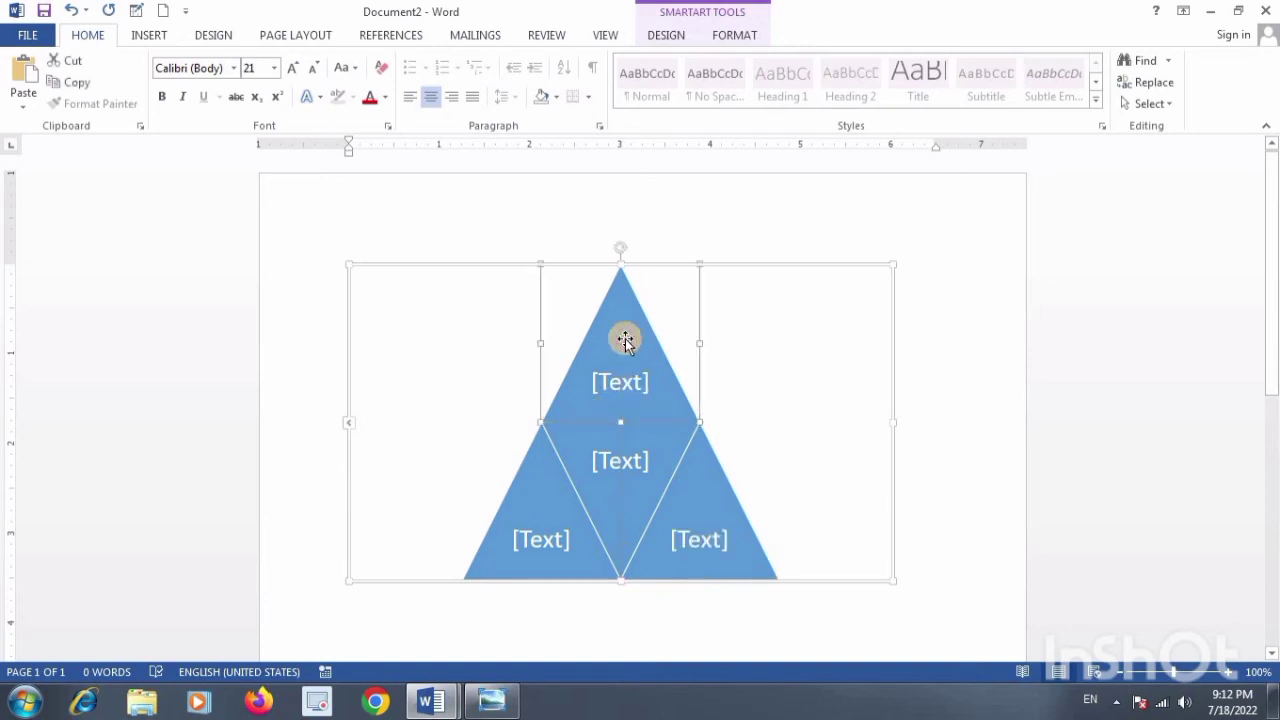
# Fill the pyramid's top triangle green and the middle triangle light blue
pyautogui.click(737, 35)
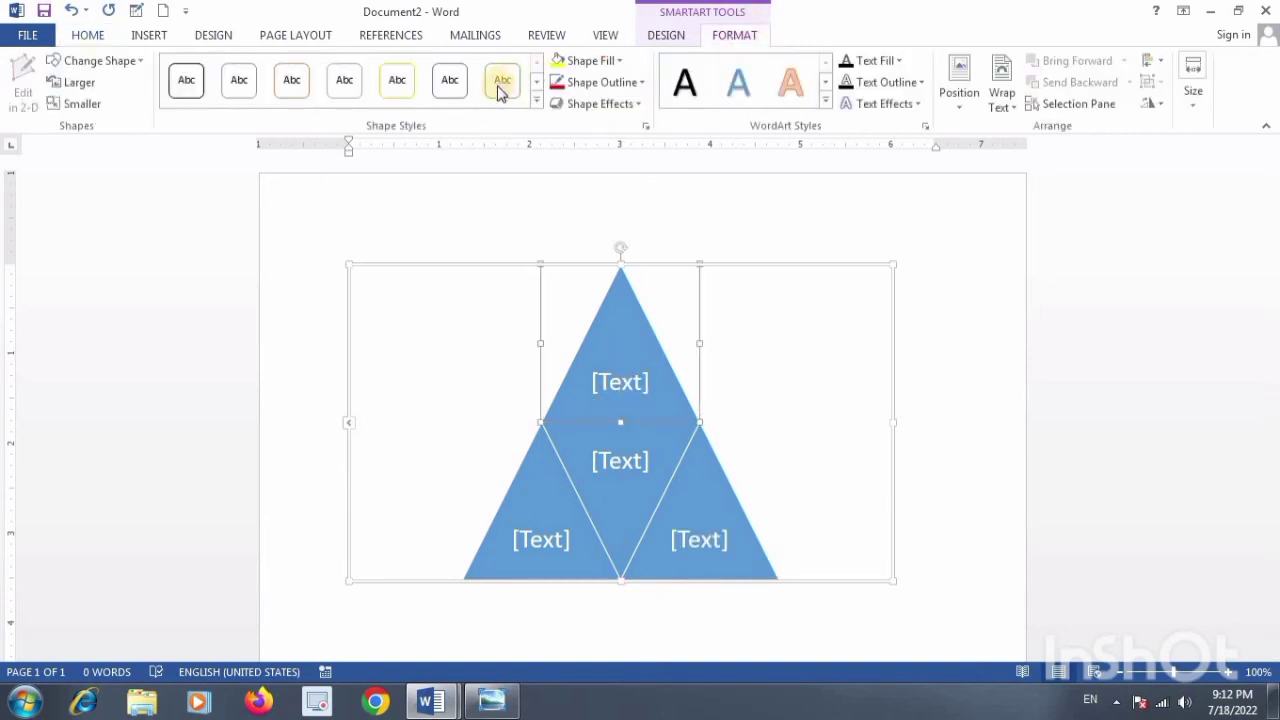
pyautogui.click(618, 61)
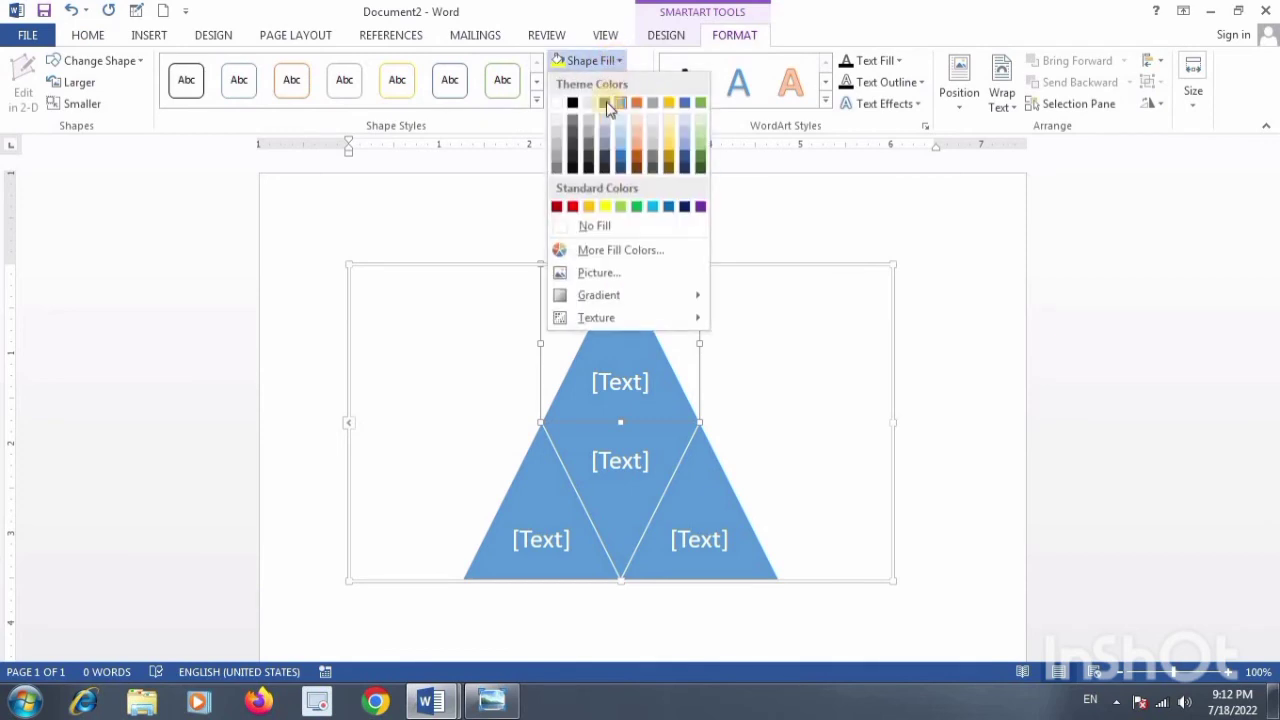
pyautogui.click(621, 207)
pyautogui.click(618, 478)
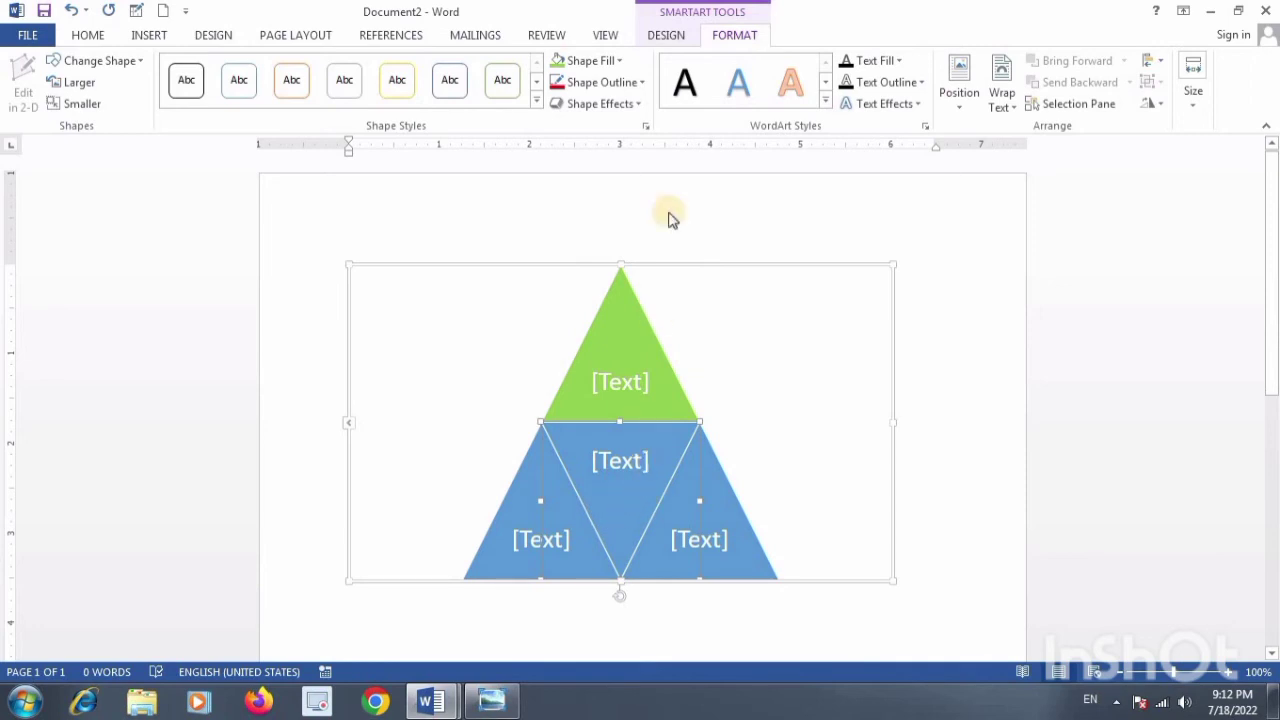
pyautogui.click(619, 61)
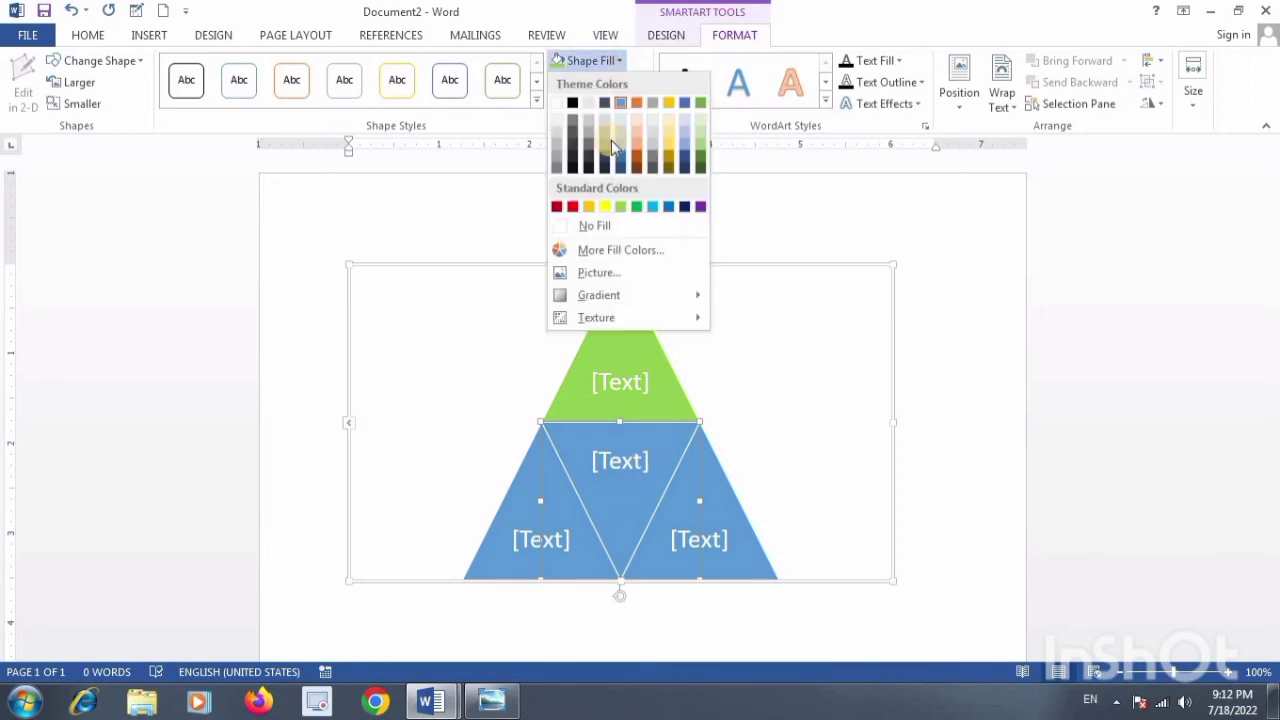
pyautogui.click(652, 207)
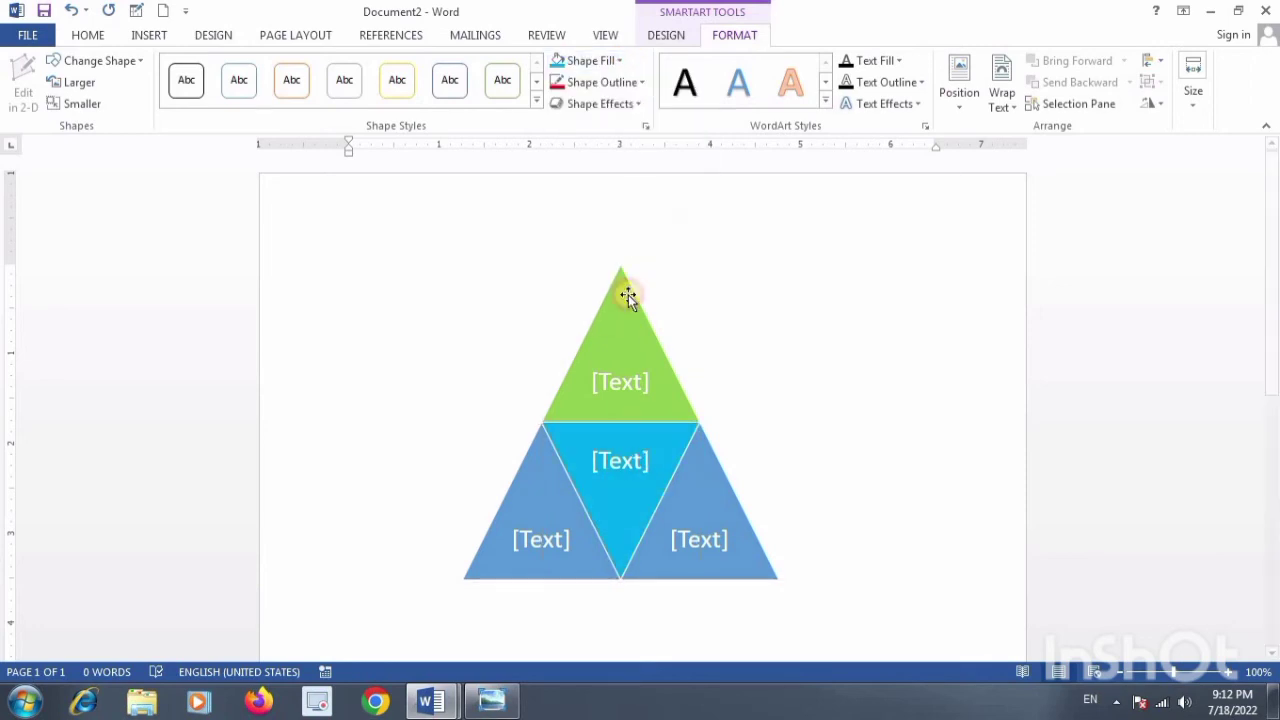
# Fill the bottom-left triangle red and the bottom-right triangle yellow
pyautogui.click(545, 508)
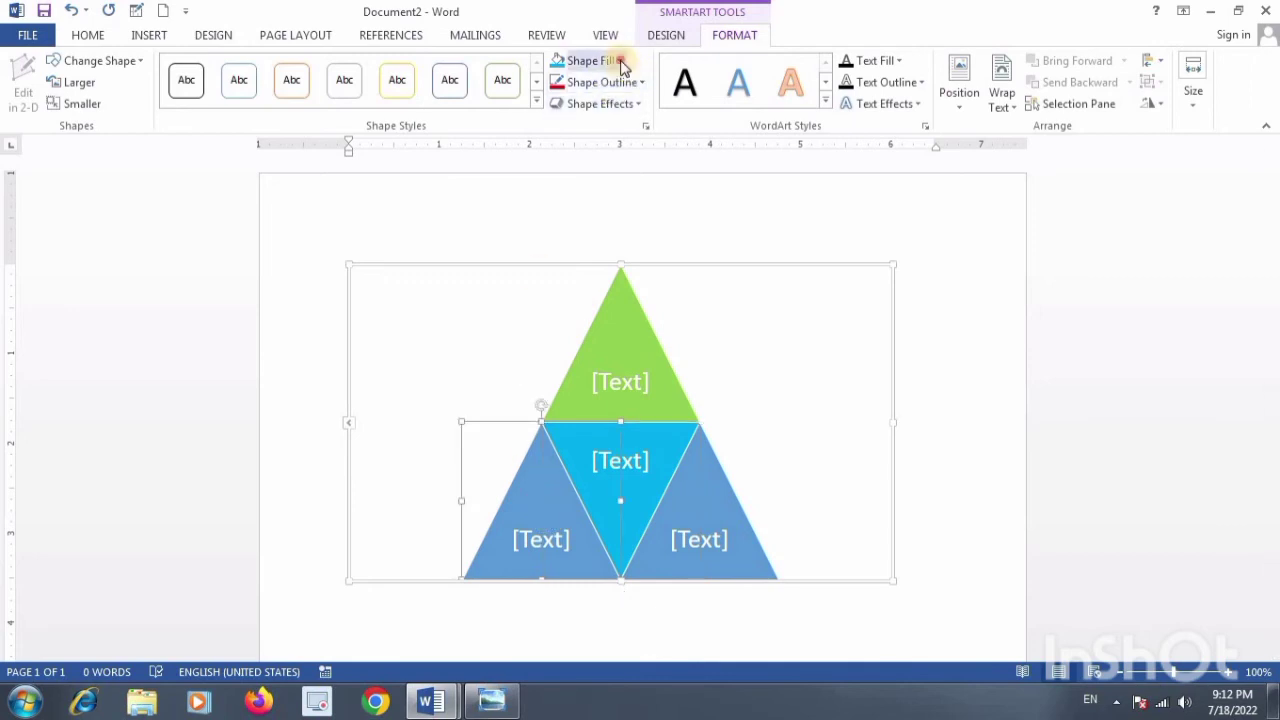
pyautogui.click(620, 61)
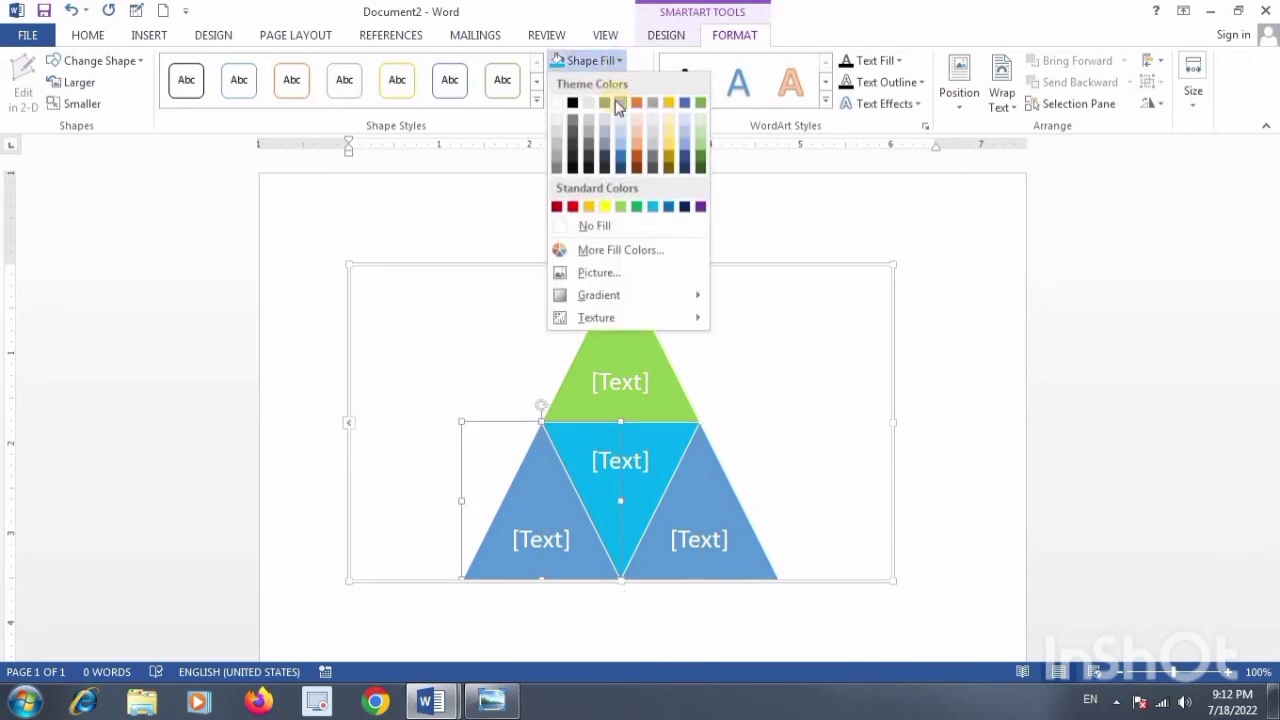
pyautogui.click(574, 207)
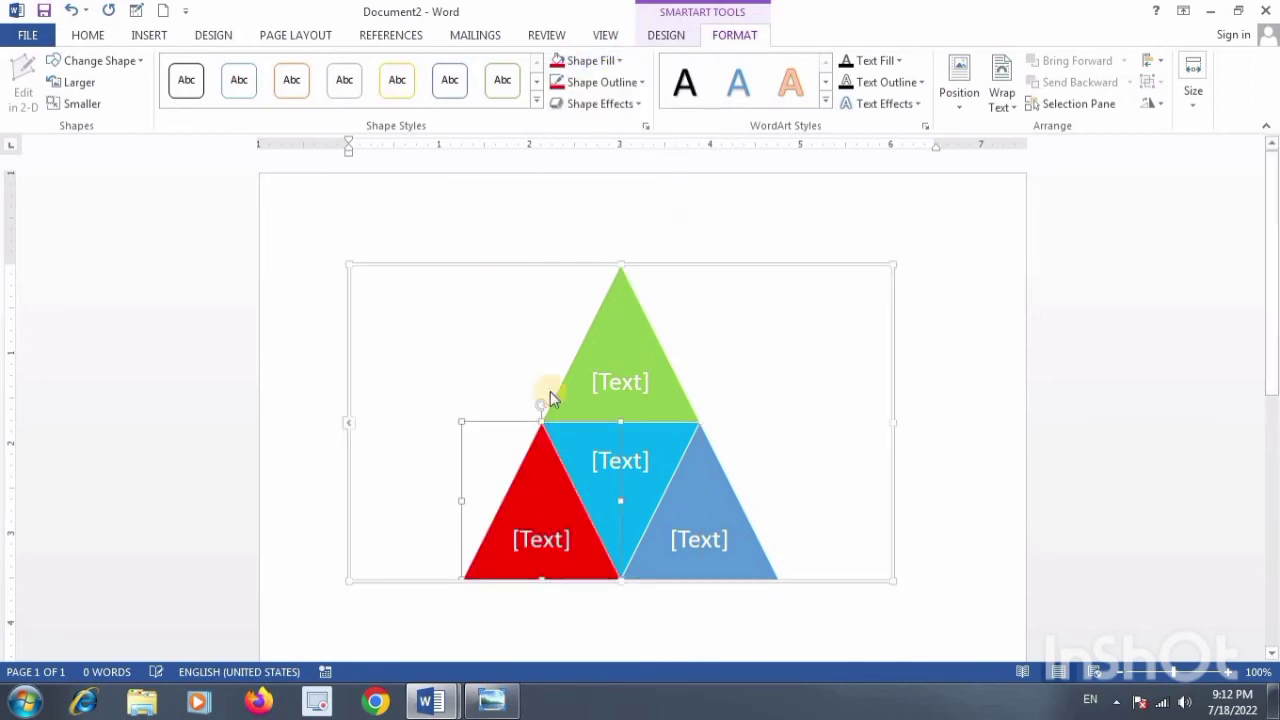
pyautogui.click(698, 501)
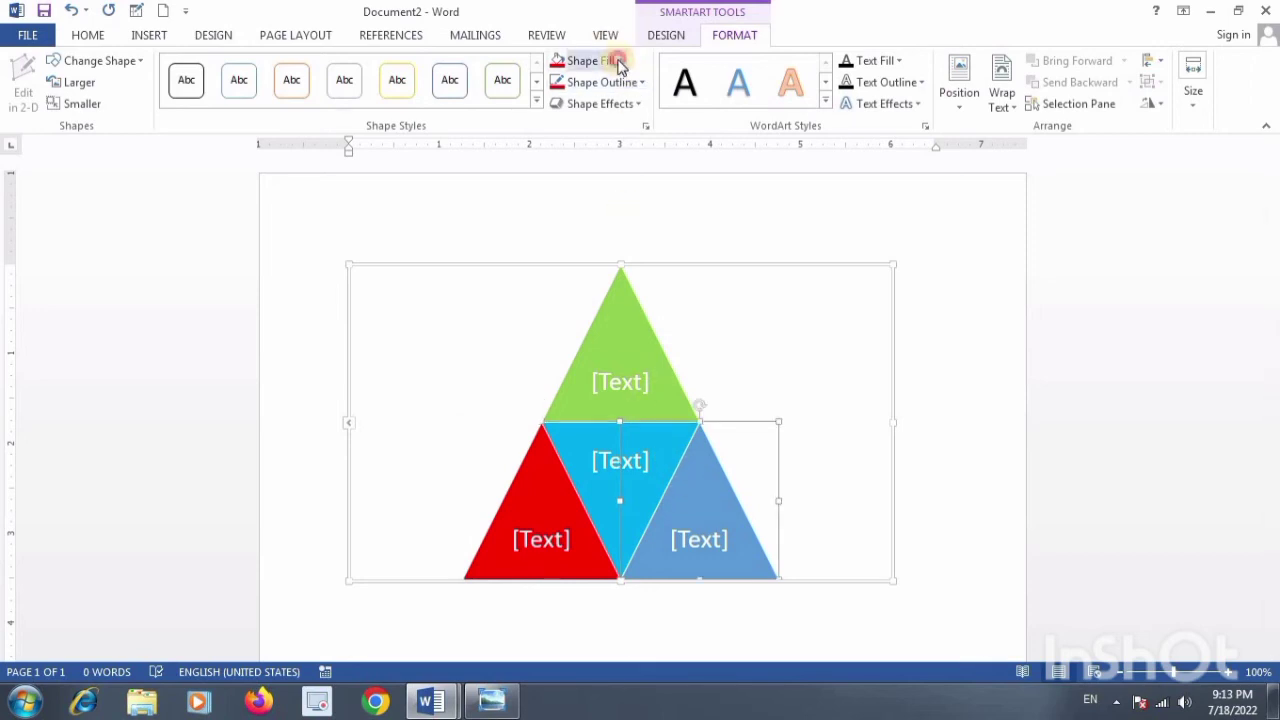
pyautogui.click(620, 61)
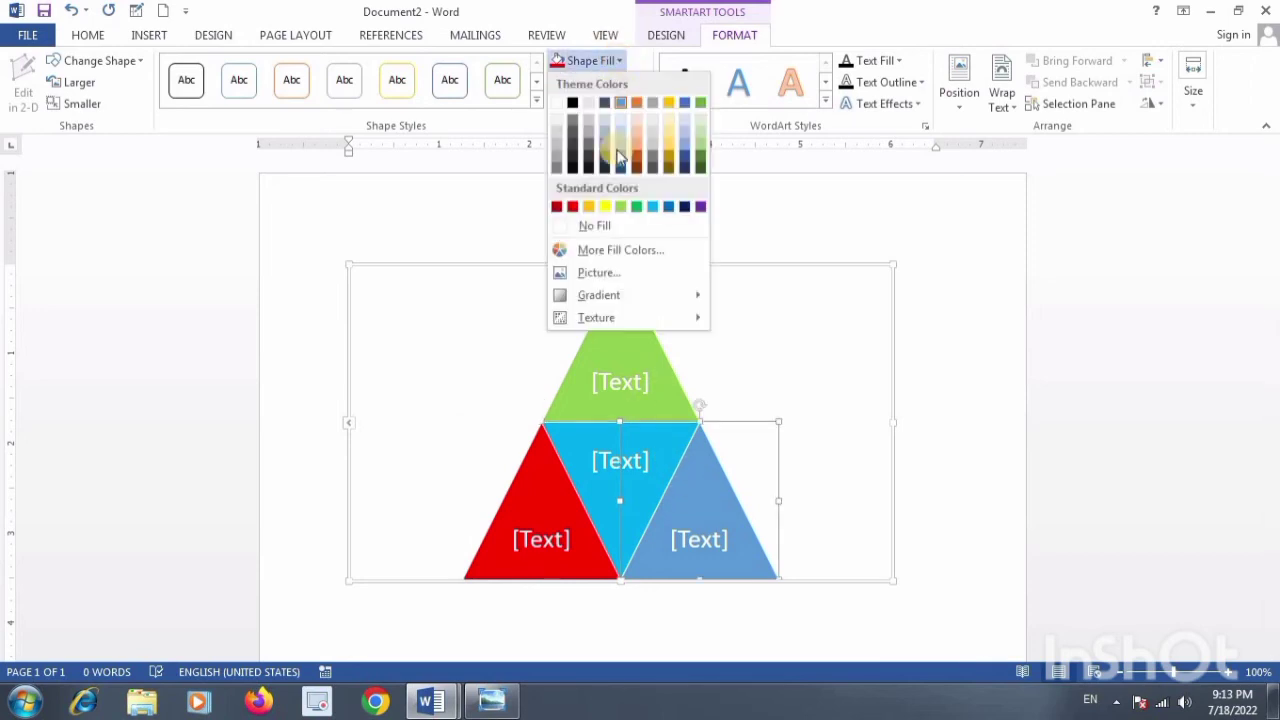
pyautogui.click(603, 207)
# Check each coloured triangle's text placeholder, then deselect the pyramid
pyautogui.click(622, 381)
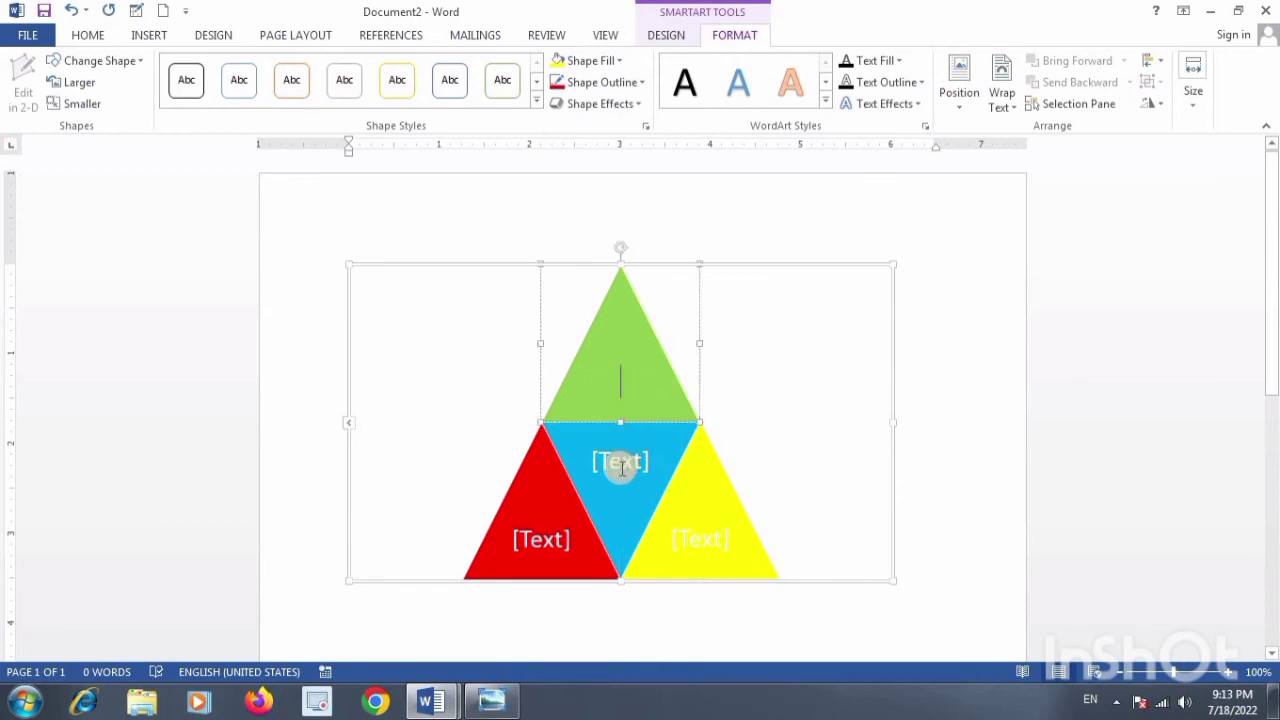
pyautogui.click(630, 448)
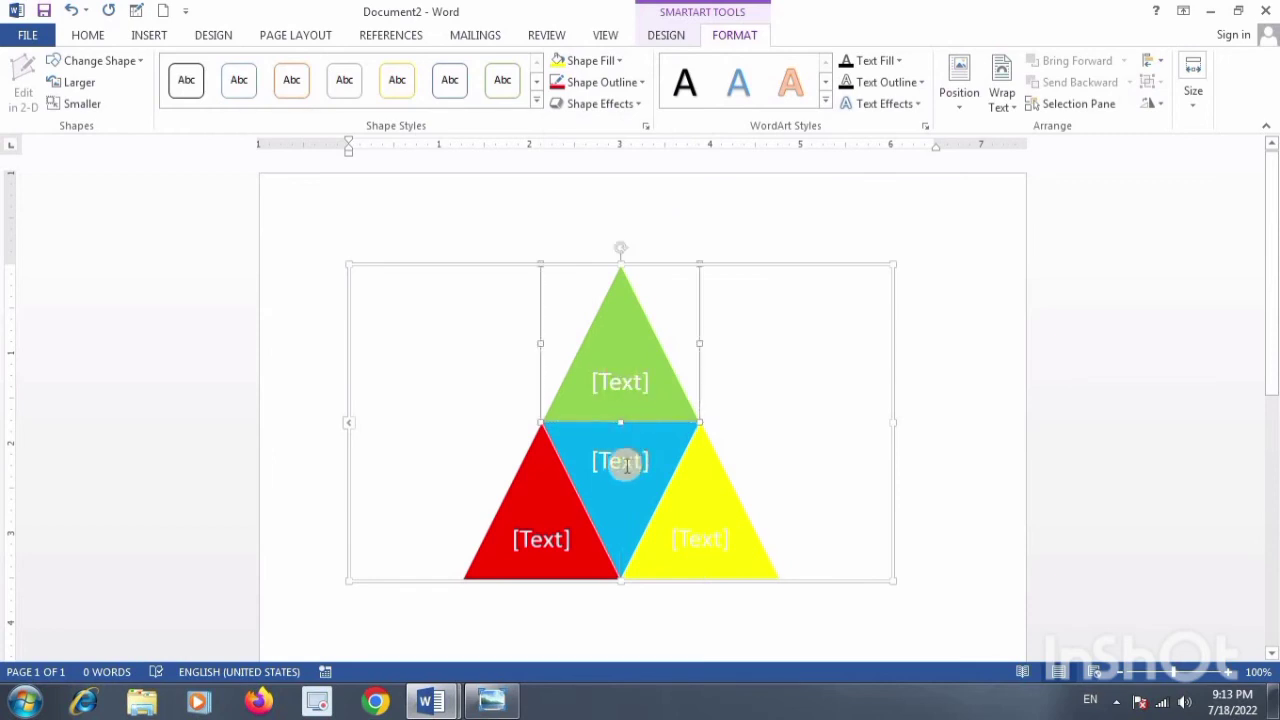
pyautogui.click(525, 545)
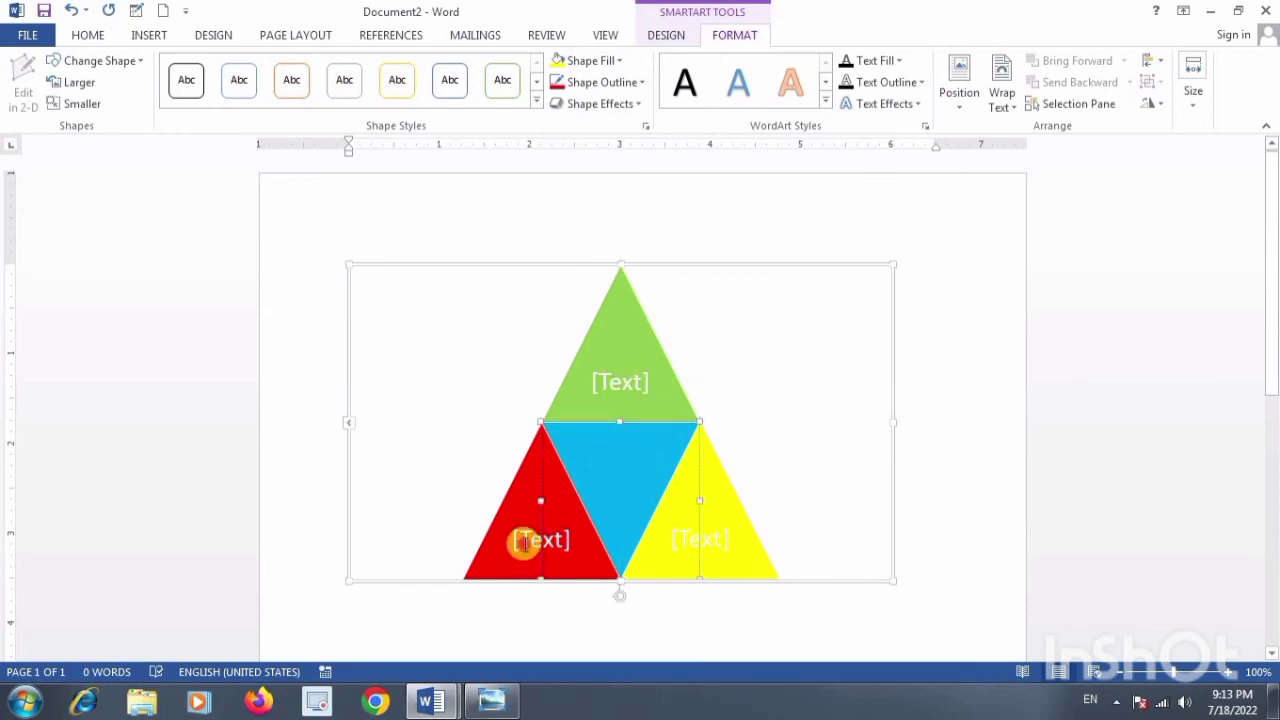
pyautogui.click(704, 543)
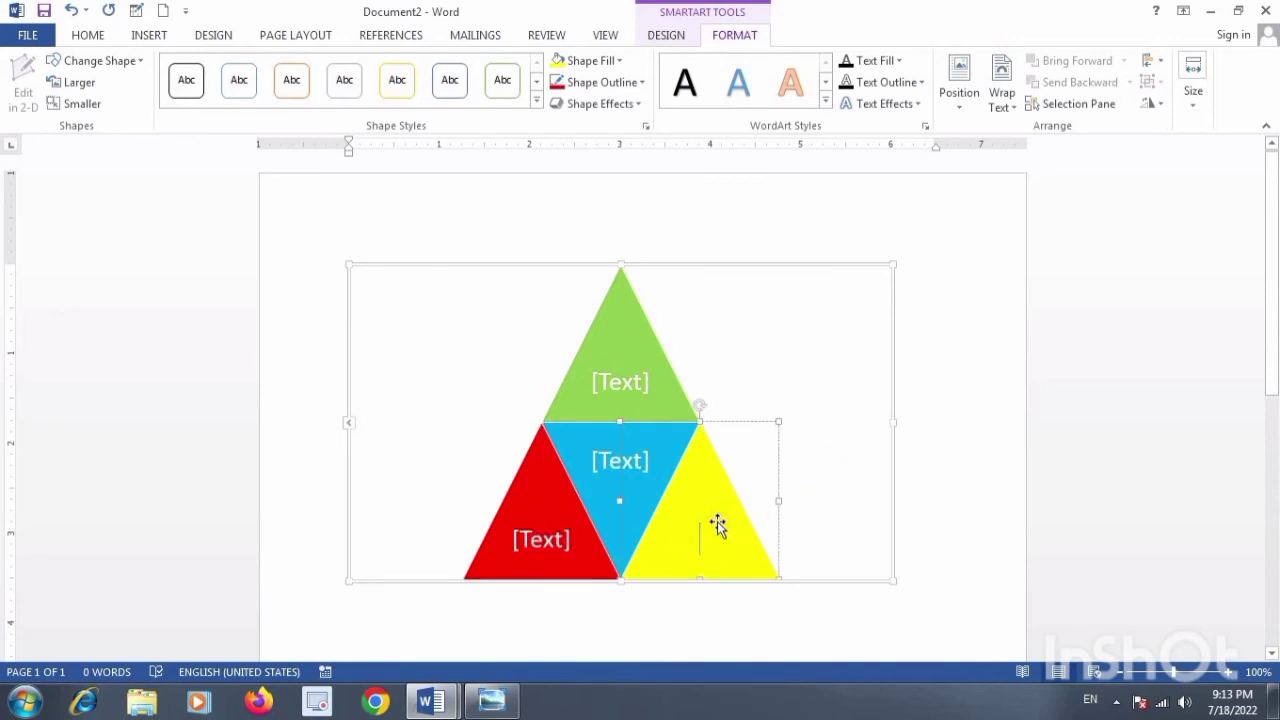
pyautogui.click(836, 418)
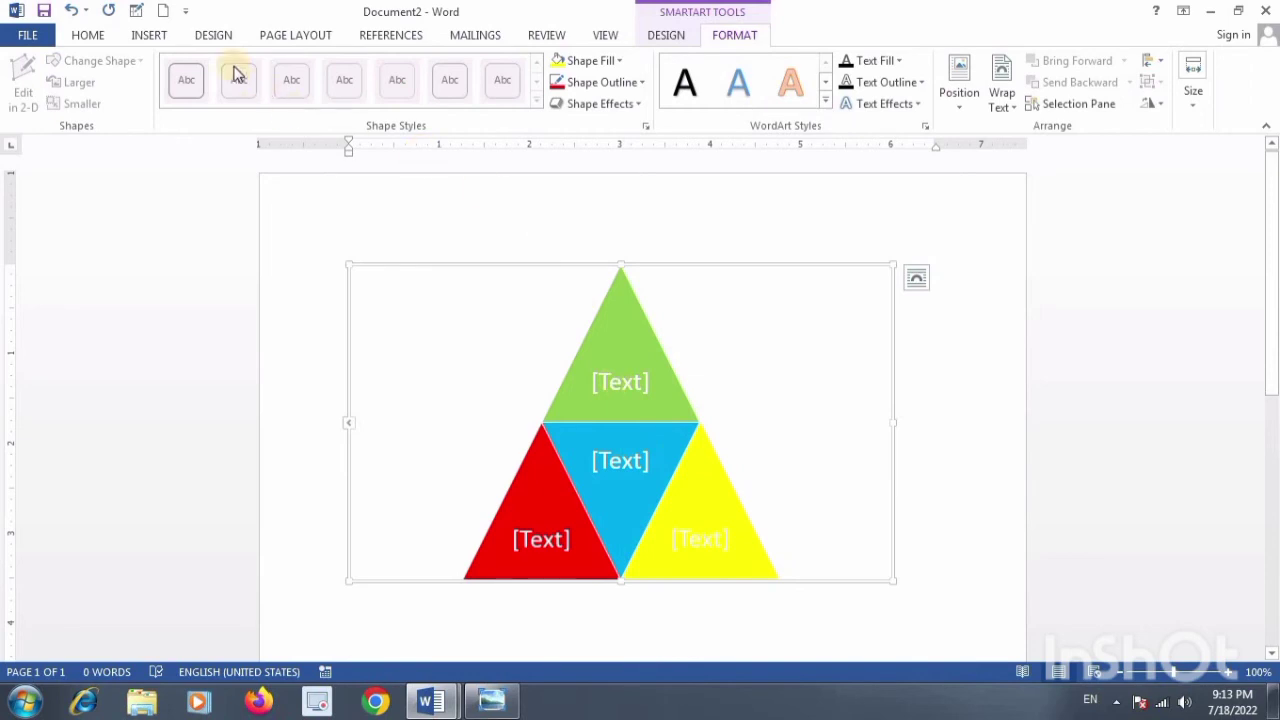
# Browse the Chart and SmartArt galleries without inserting, then cut the pyramid graphic
pyautogui.click(148, 36)
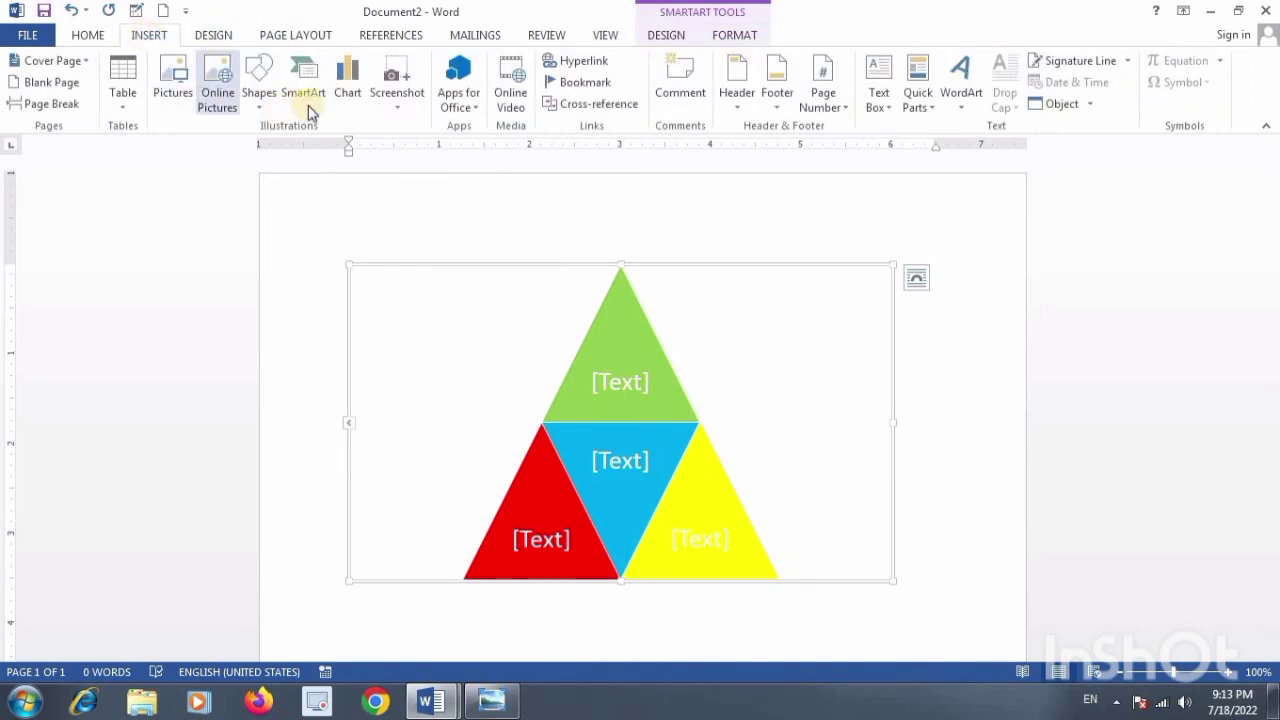
pyautogui.click(346, 80)
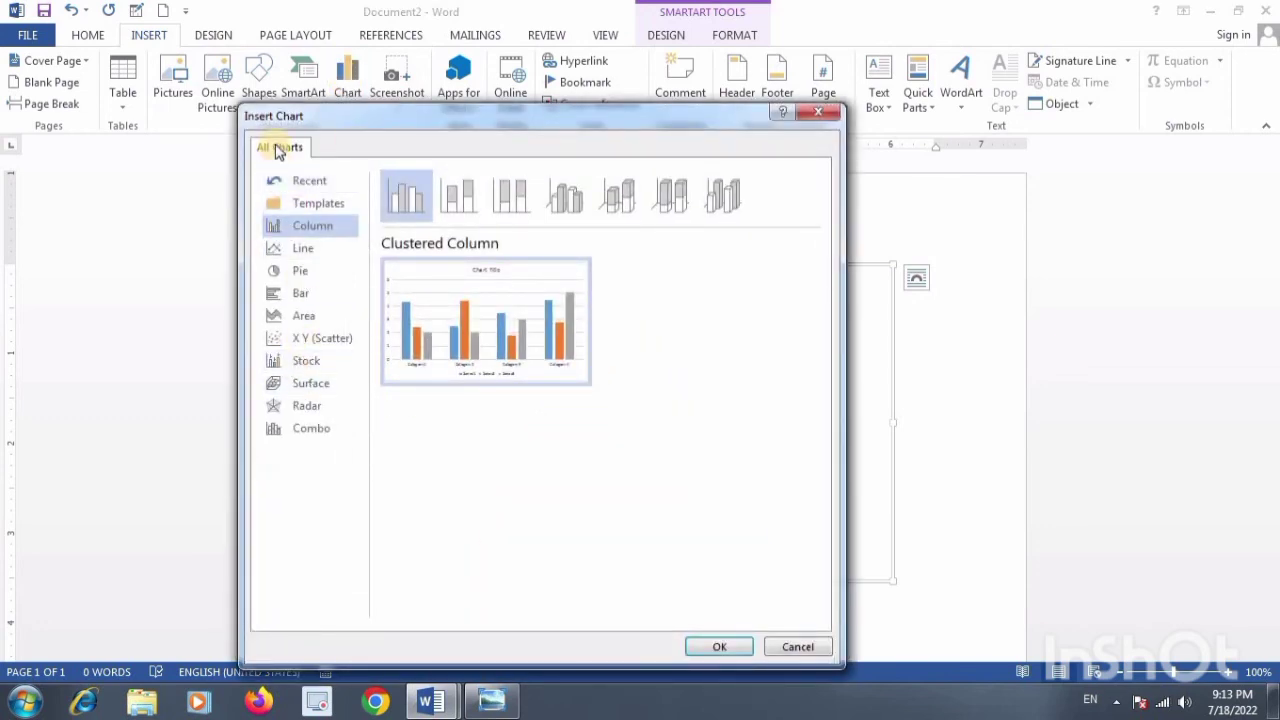
pyautogui.click(818, 112)
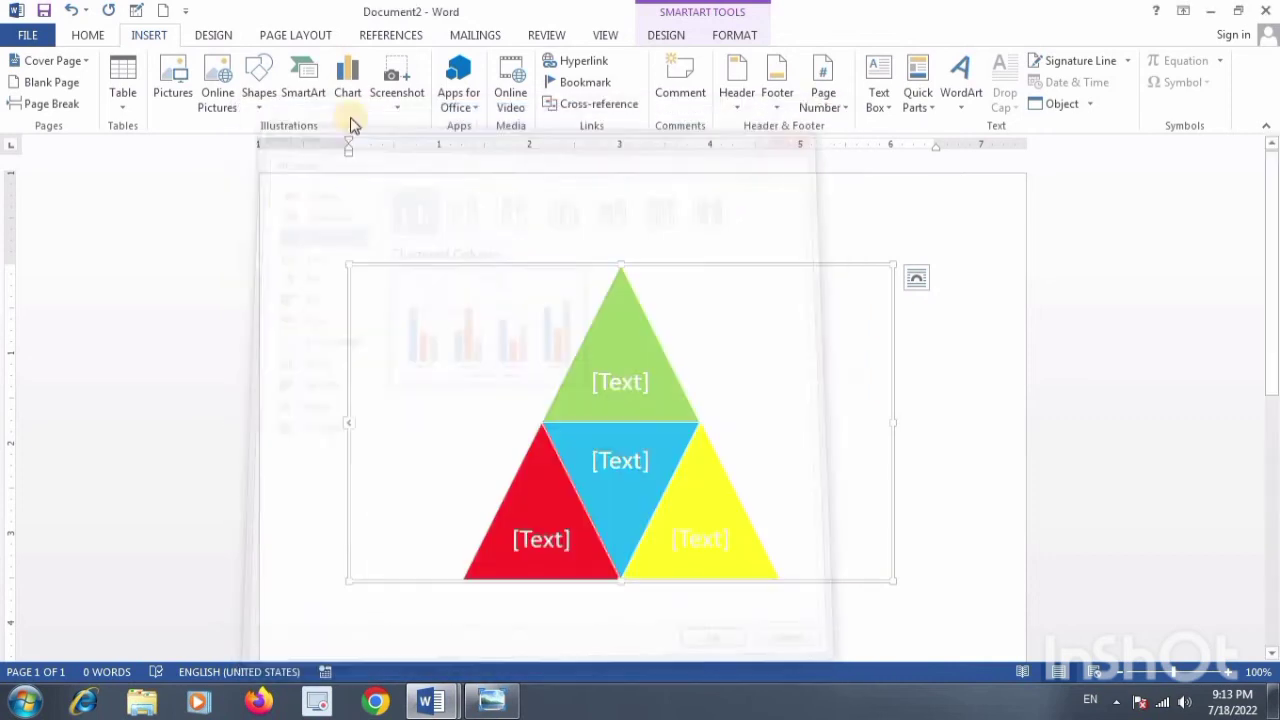
pyautogui.click(303, 80)
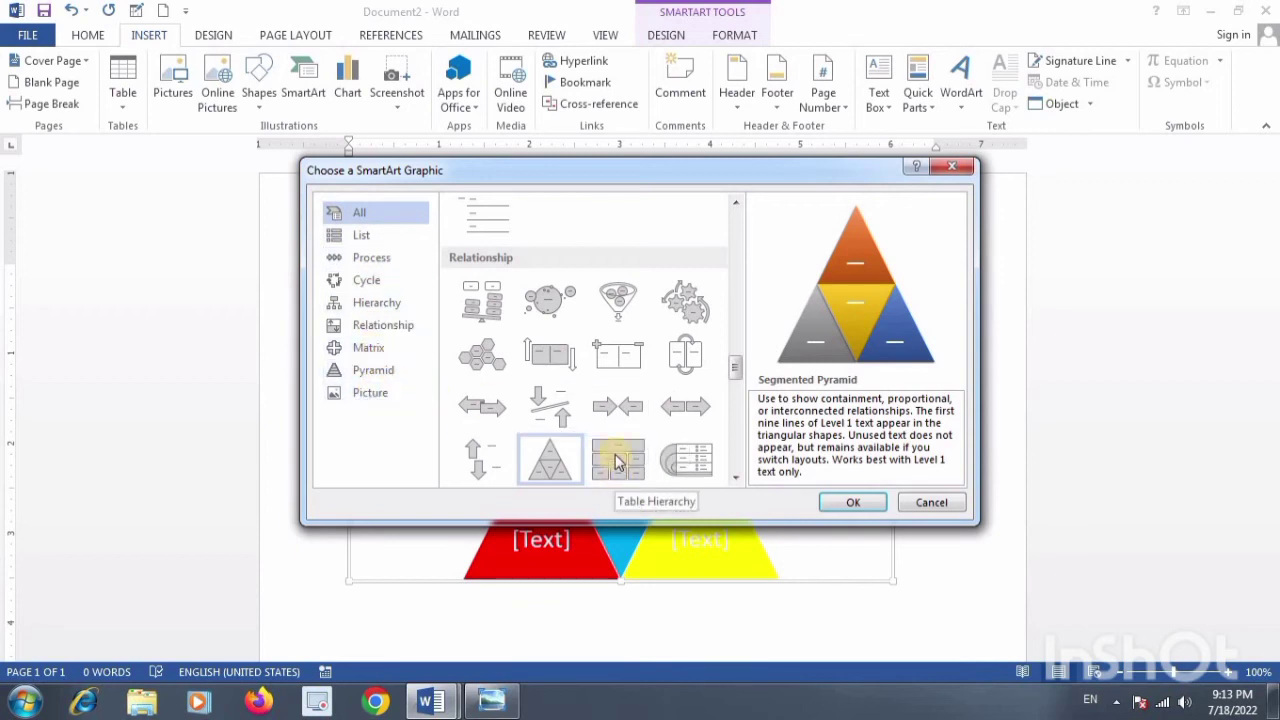
pyautogui.click(932, 503)
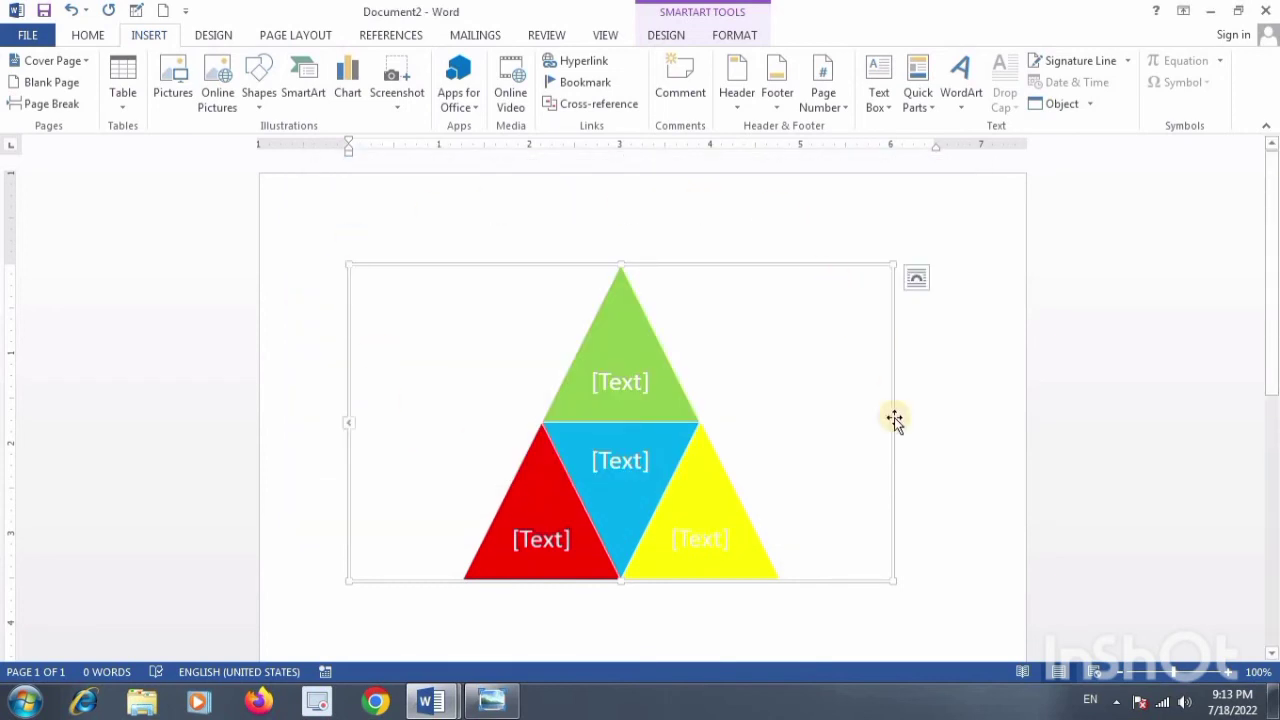
pyautogui.rightClick(352, 268)
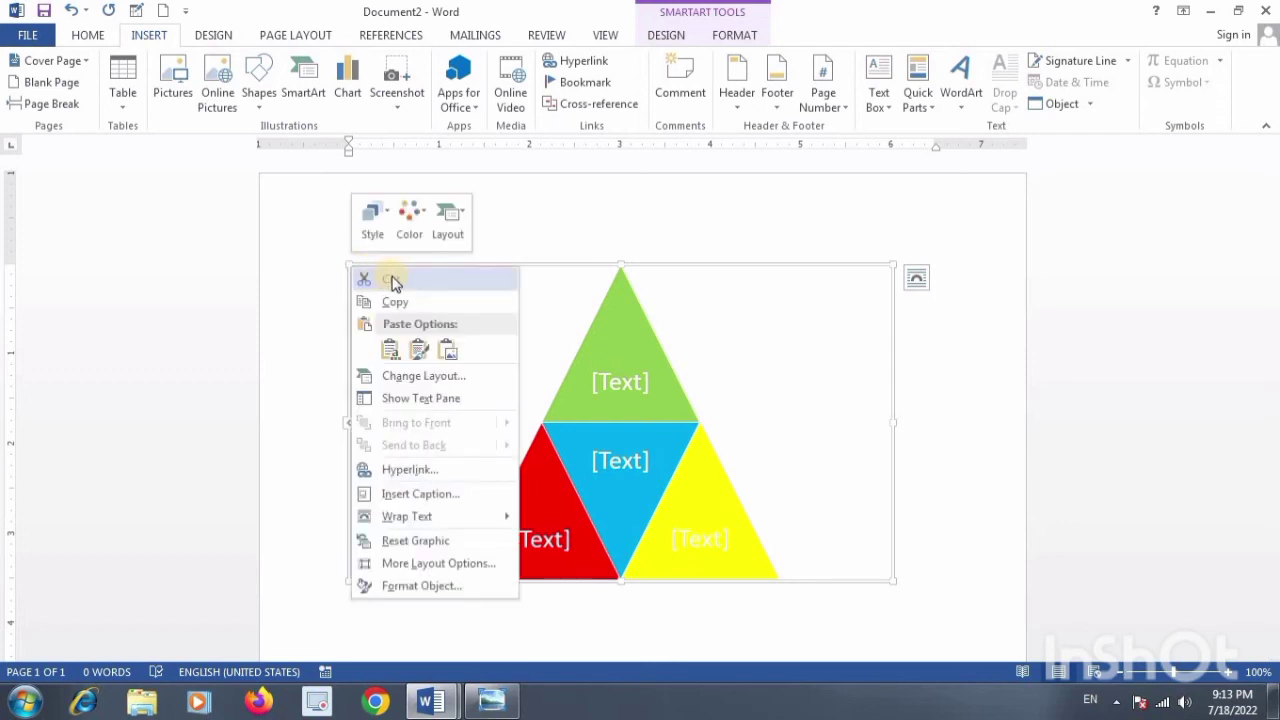
pyautogui.click(392, 280)
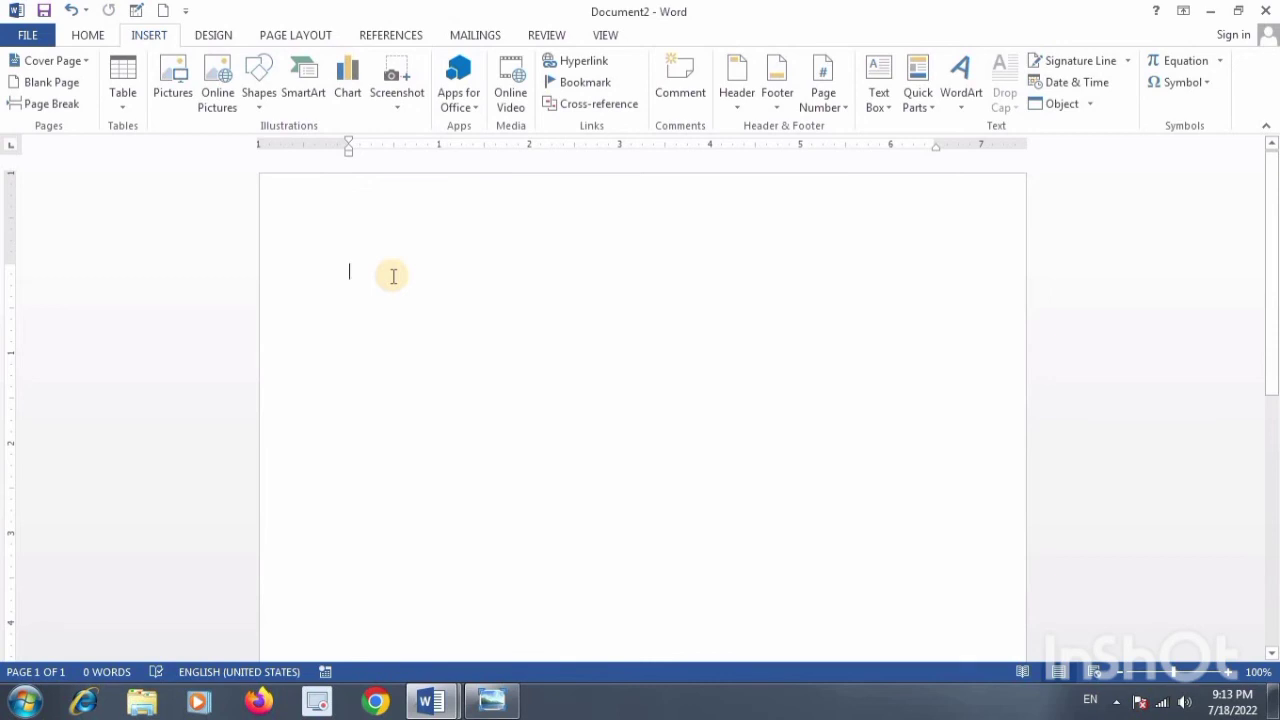
pyautogui.click(308, 90)
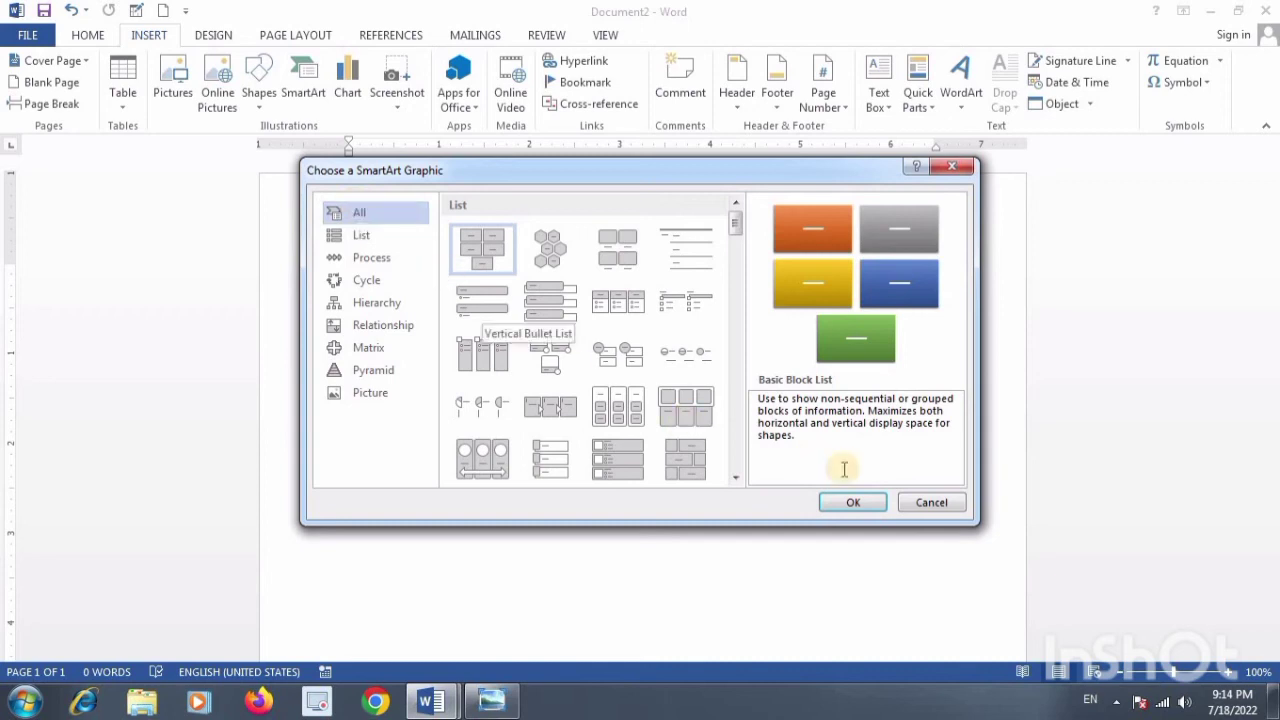
pyautogui.click(918, 502)
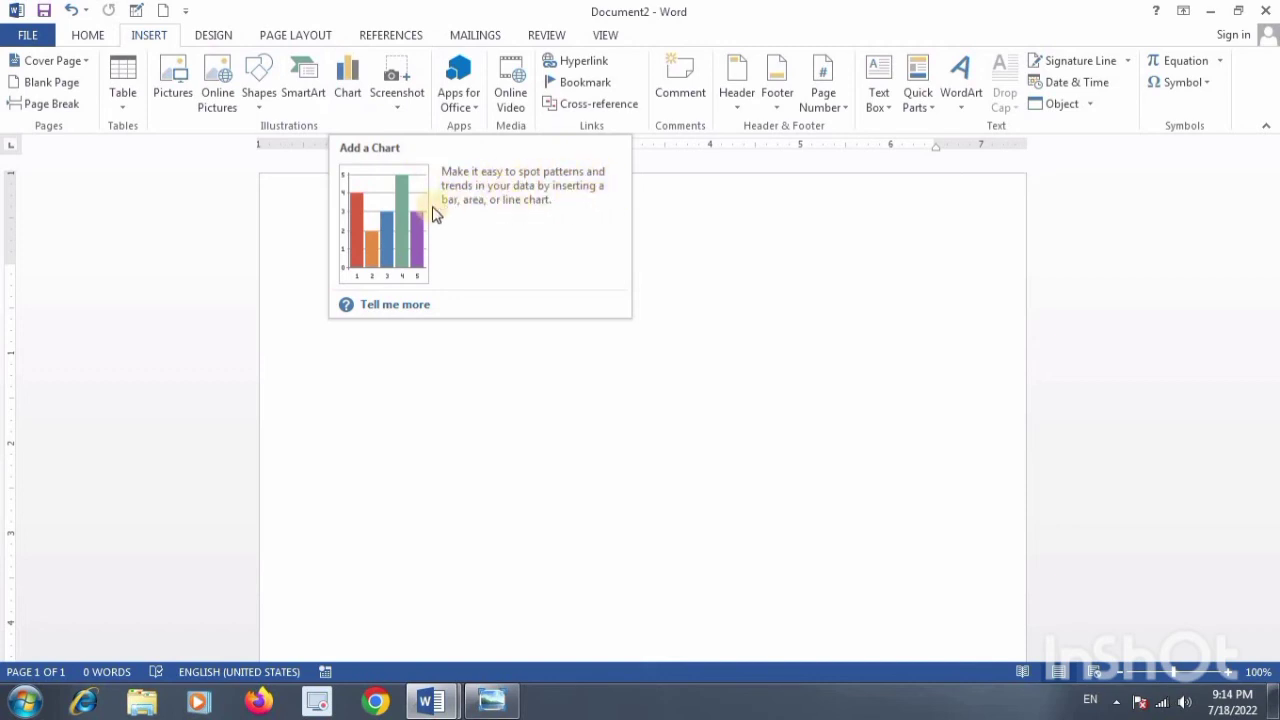
pyautogui.click(508, 386)
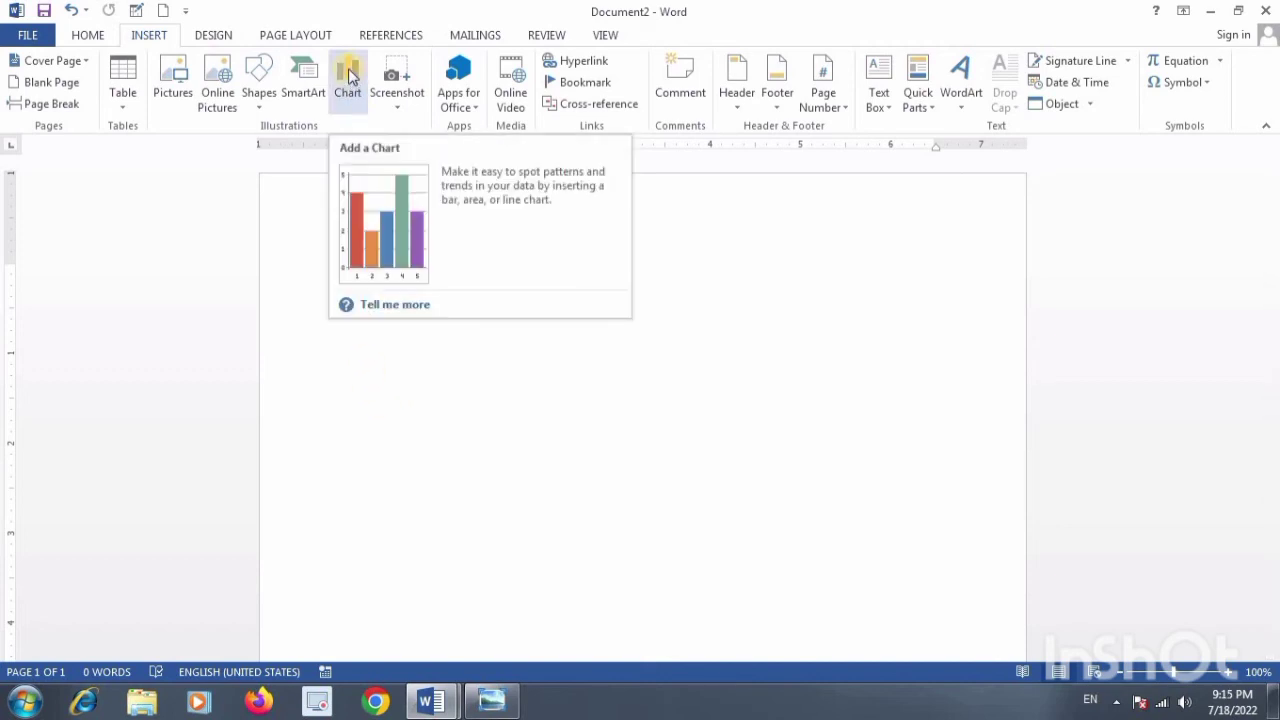
# Insert a Pie chart into the page
pyautogui.click(351, 78)
pyautogui.moveTo(453, 373)
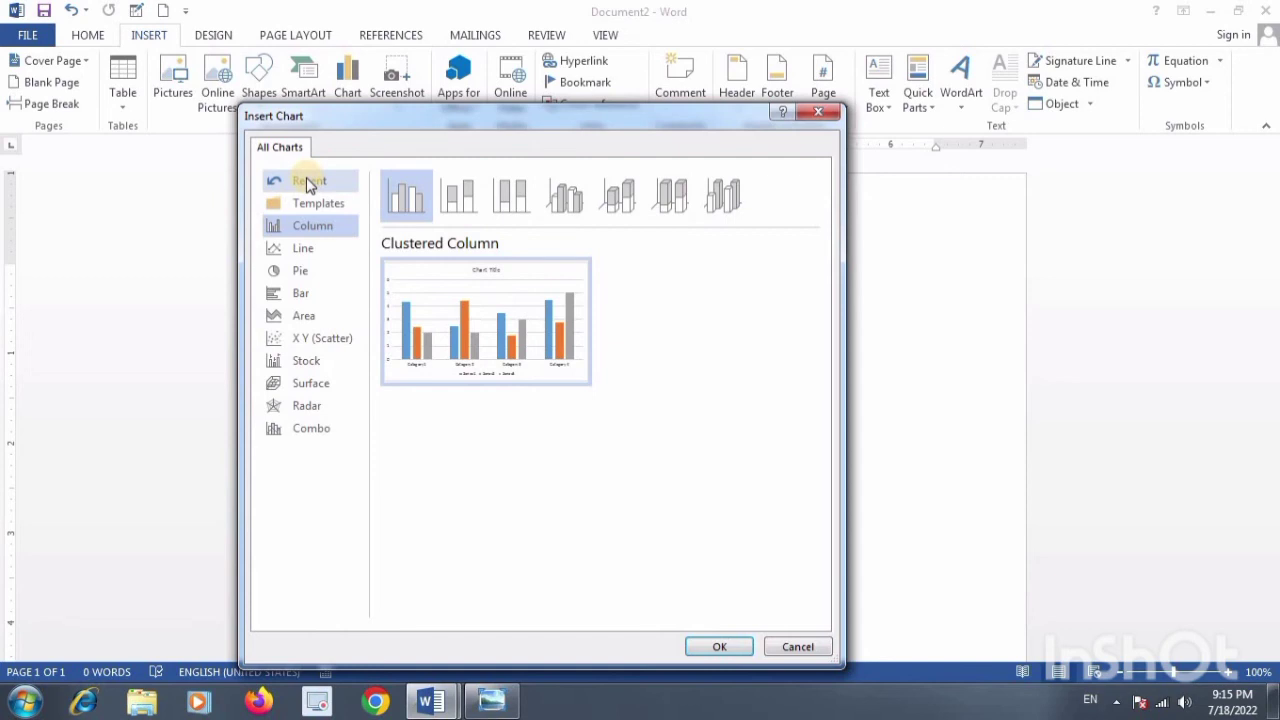
pyautogui.click(306, 272)
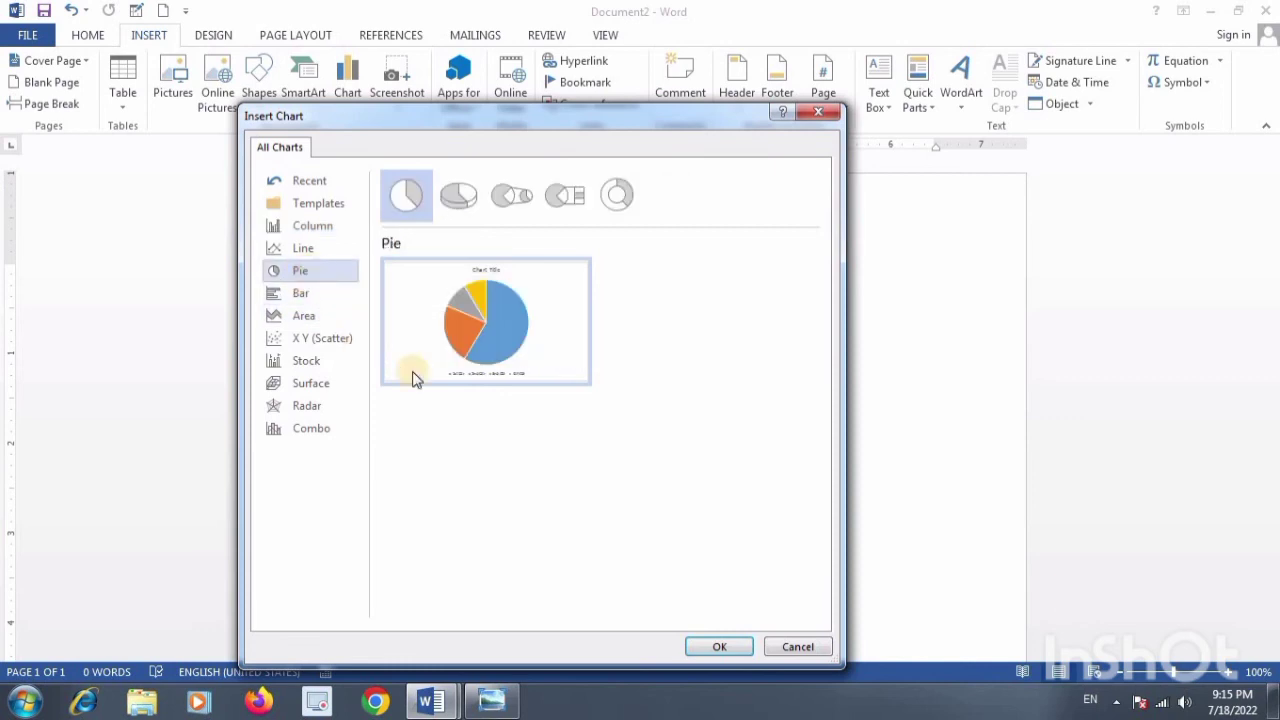
pyautogui.click(720, 648)
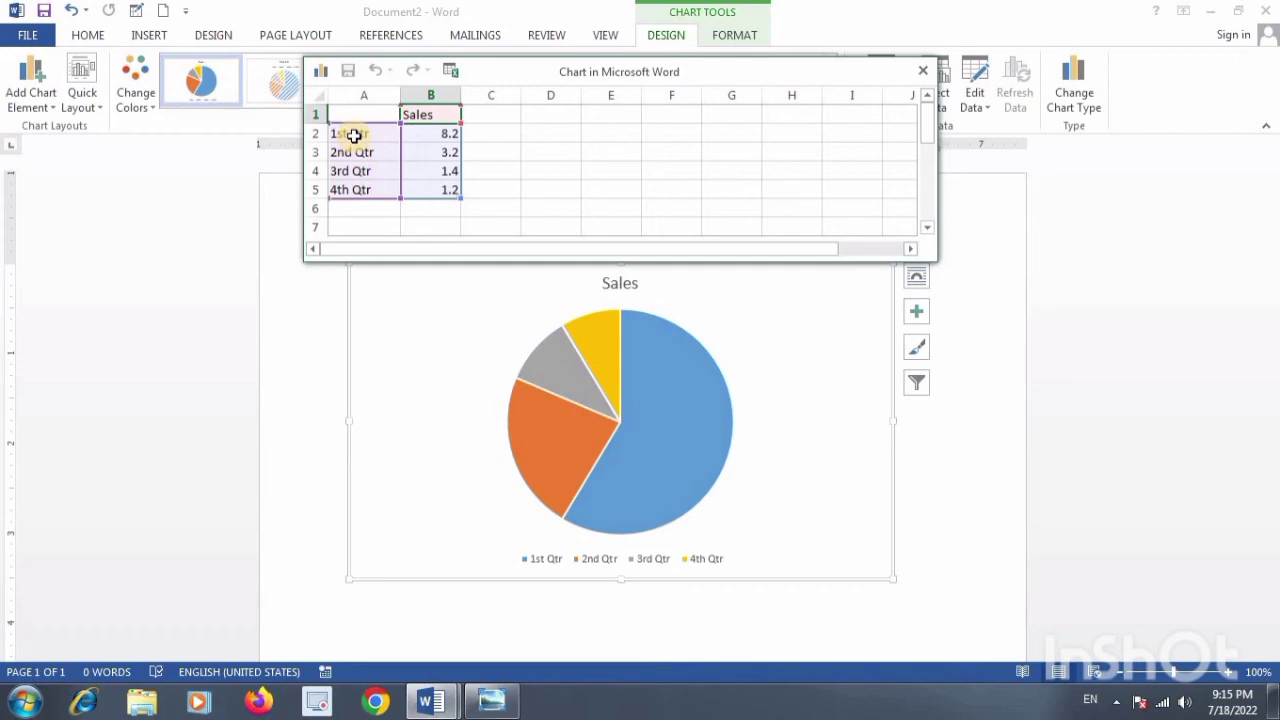
# Review the four quarterly Sales values in the chart's data sheet
pyautogui.click(437, 138)
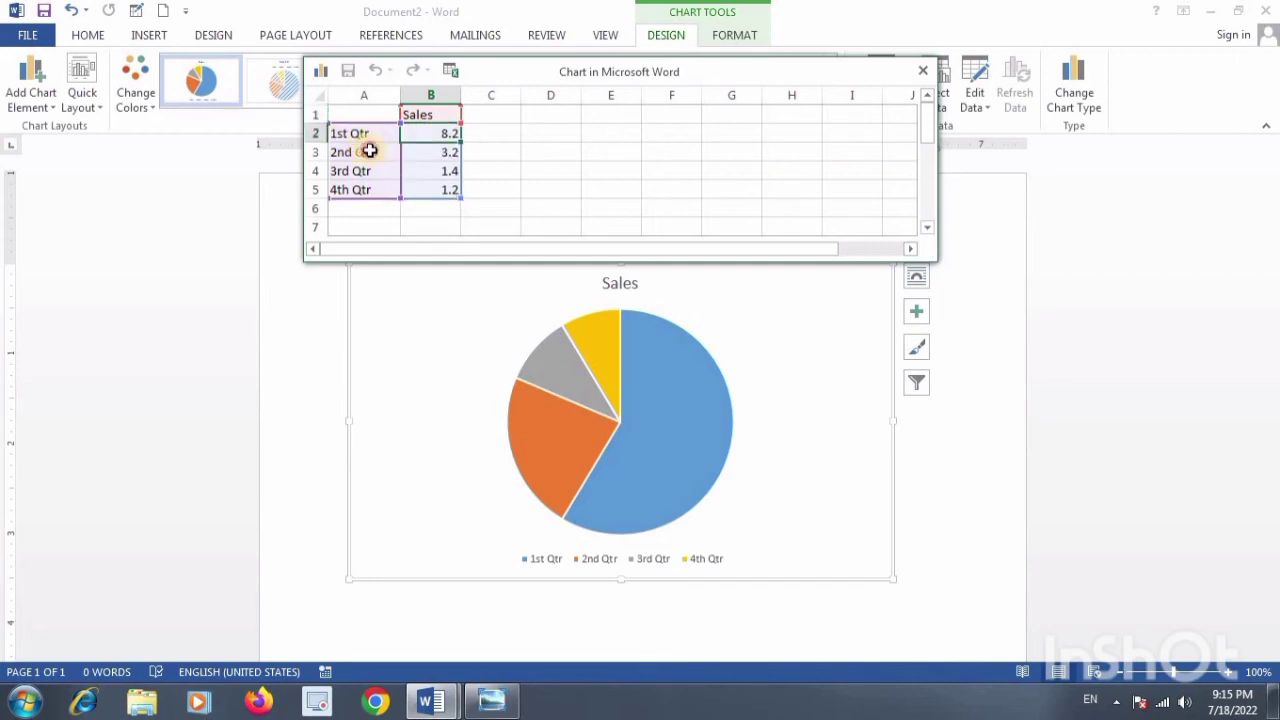
pyautogui.click(438, 155)
pyautogui.click(432, 174)
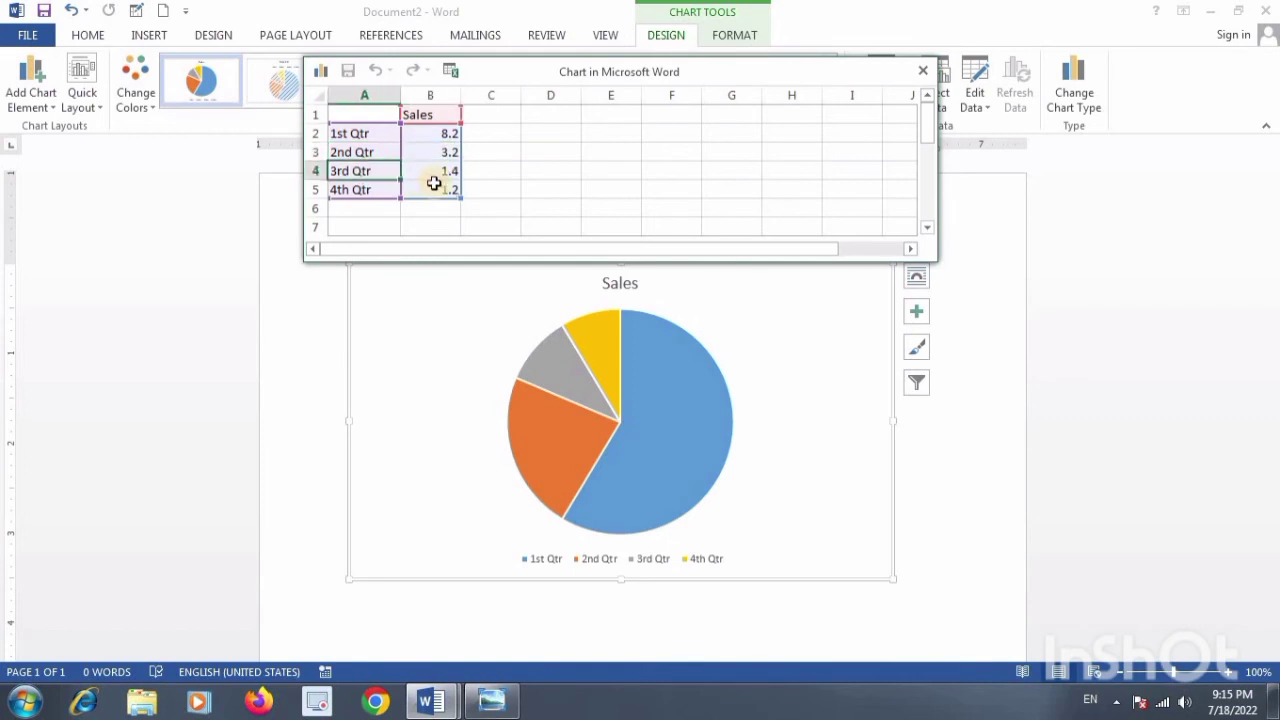
pyautogui.click(367, 190)
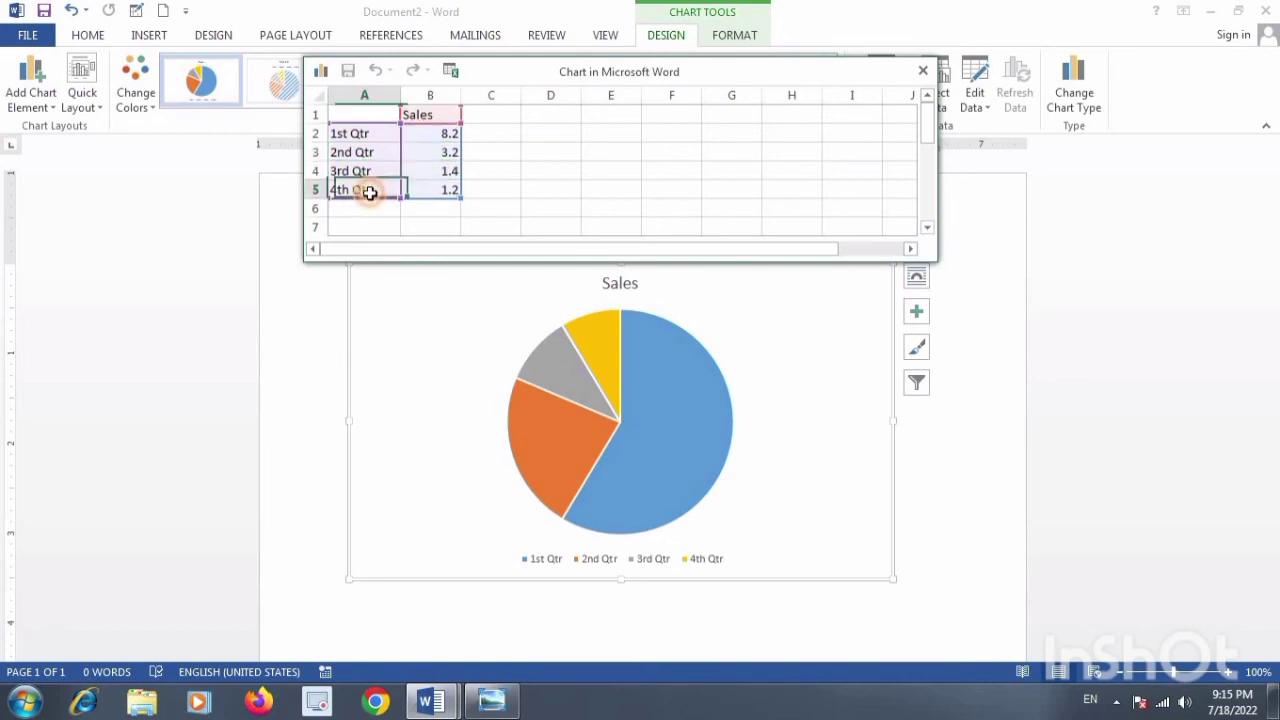
pyautogui.click(434, 191)
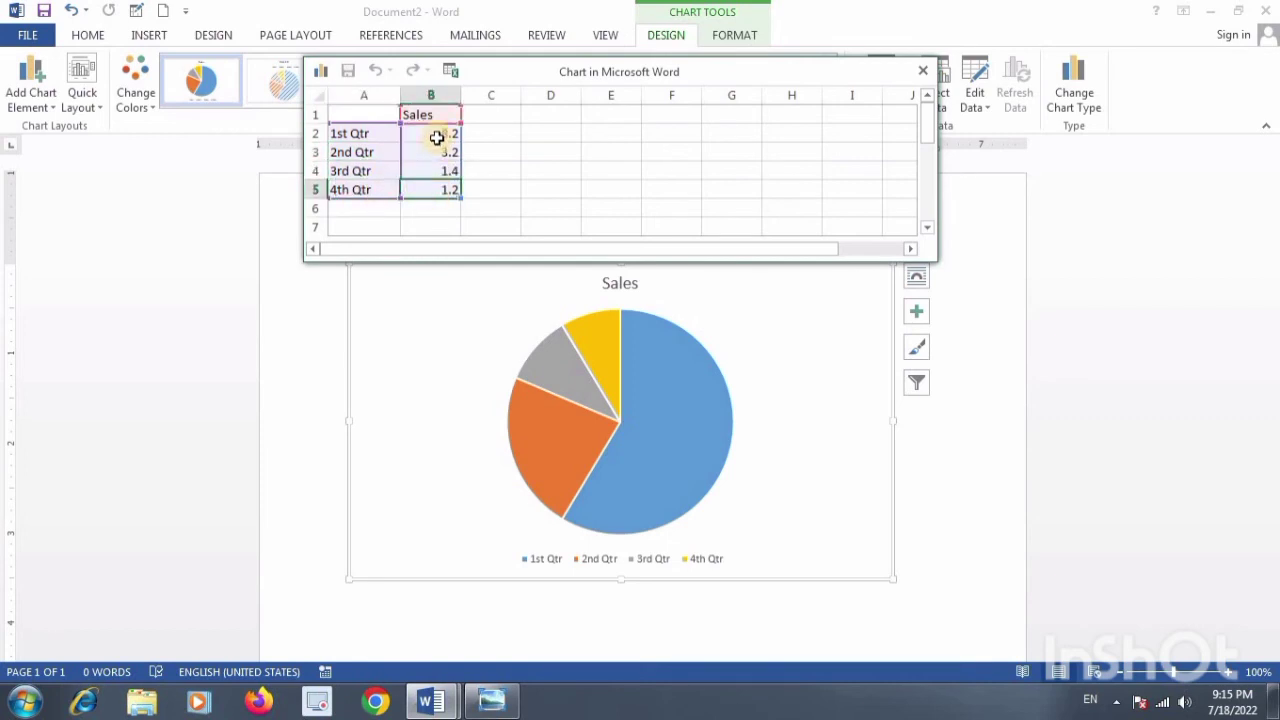
pyautogui.click(358, 132)
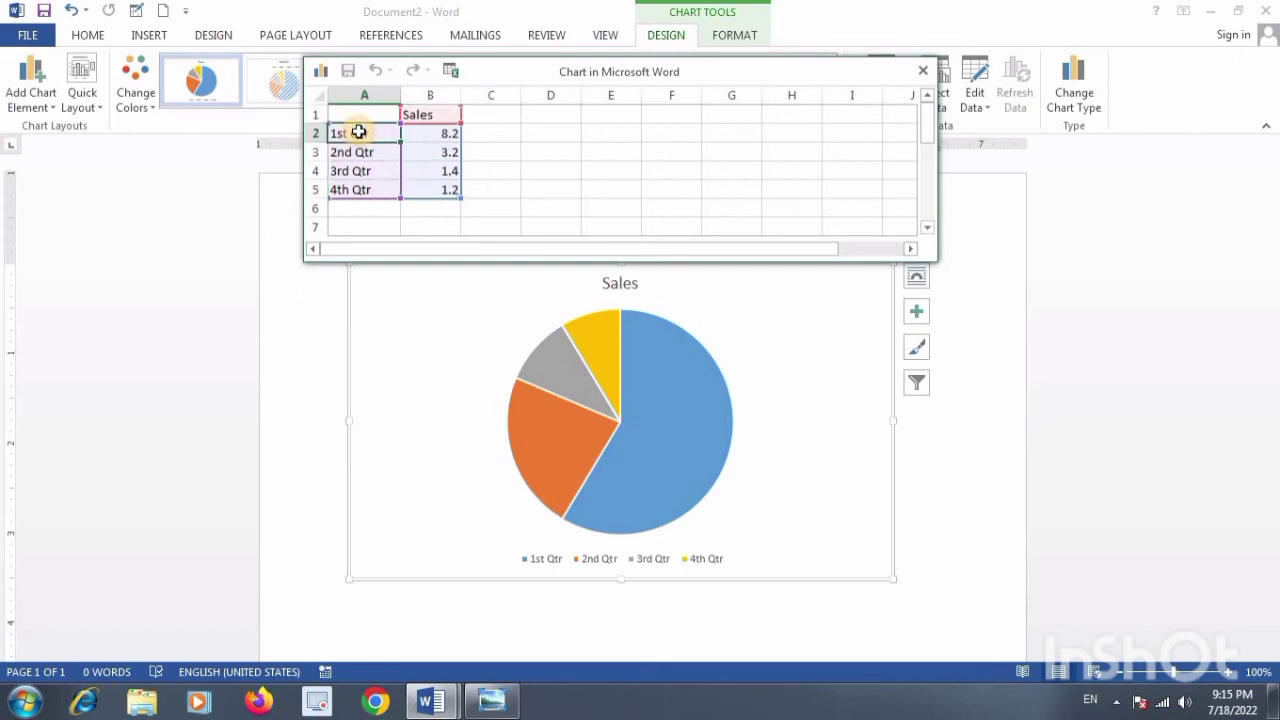
pyautogui.click(439, 132)
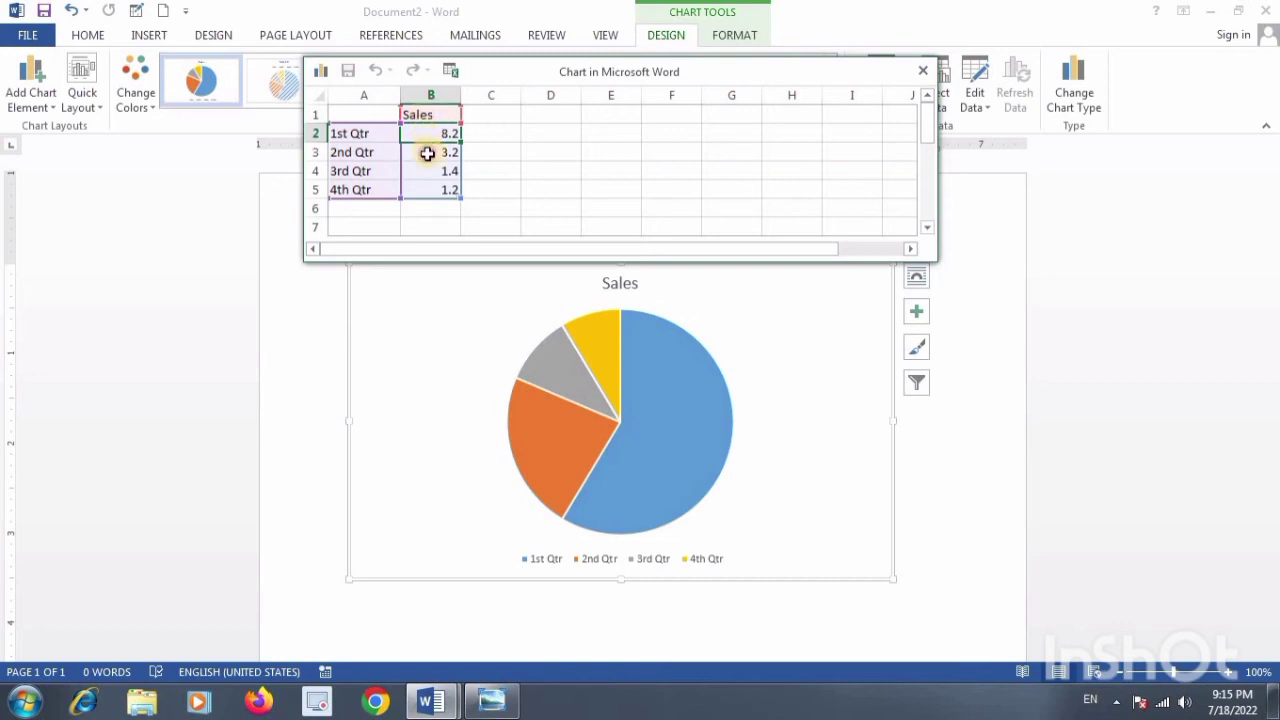
# Rename the series header in cell B1 from Sales to spent
pyautogui.press('Down')
pyautogui.press('Down')
pyautogui.press('Down')
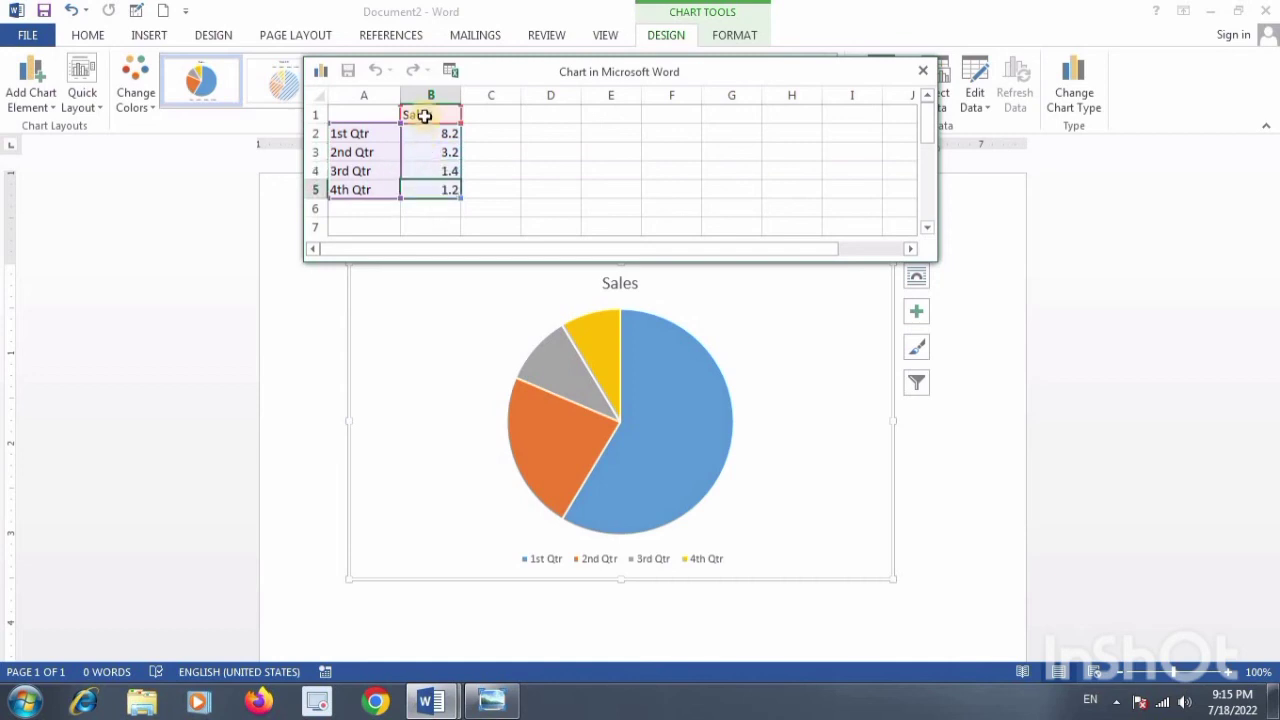
pyautogui.click(430, 116)
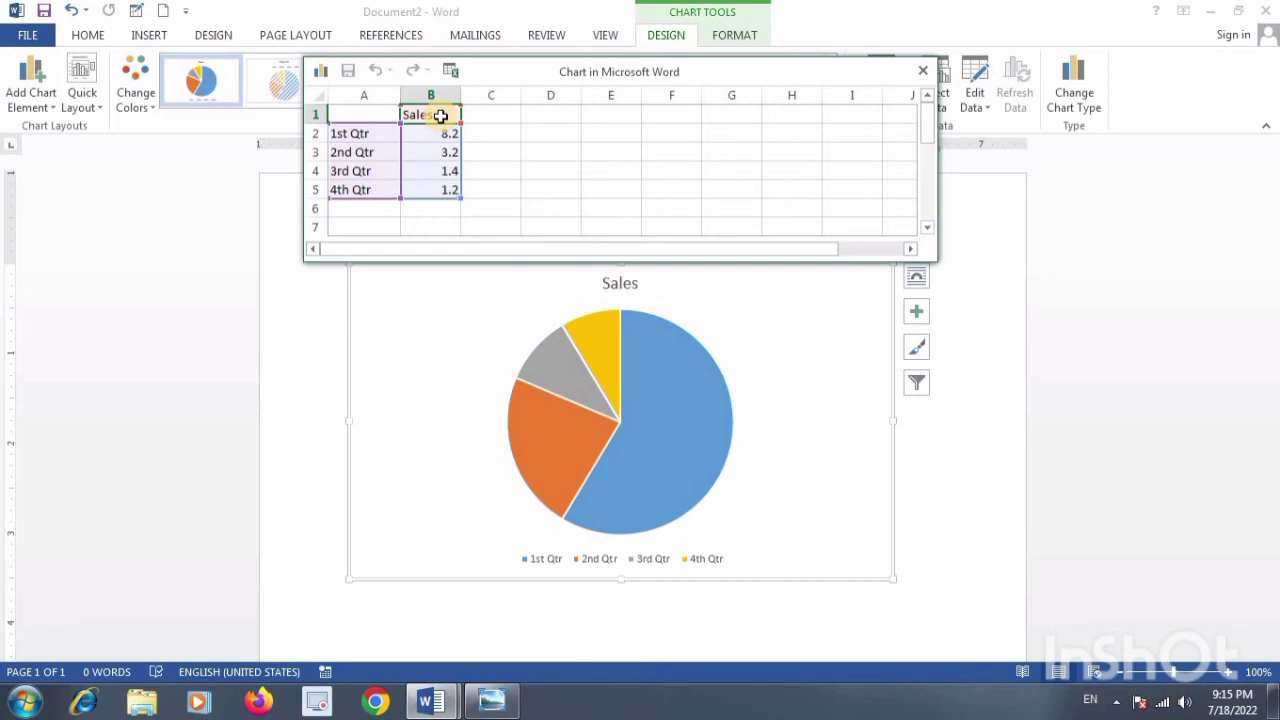
pyautogui.write('spent')
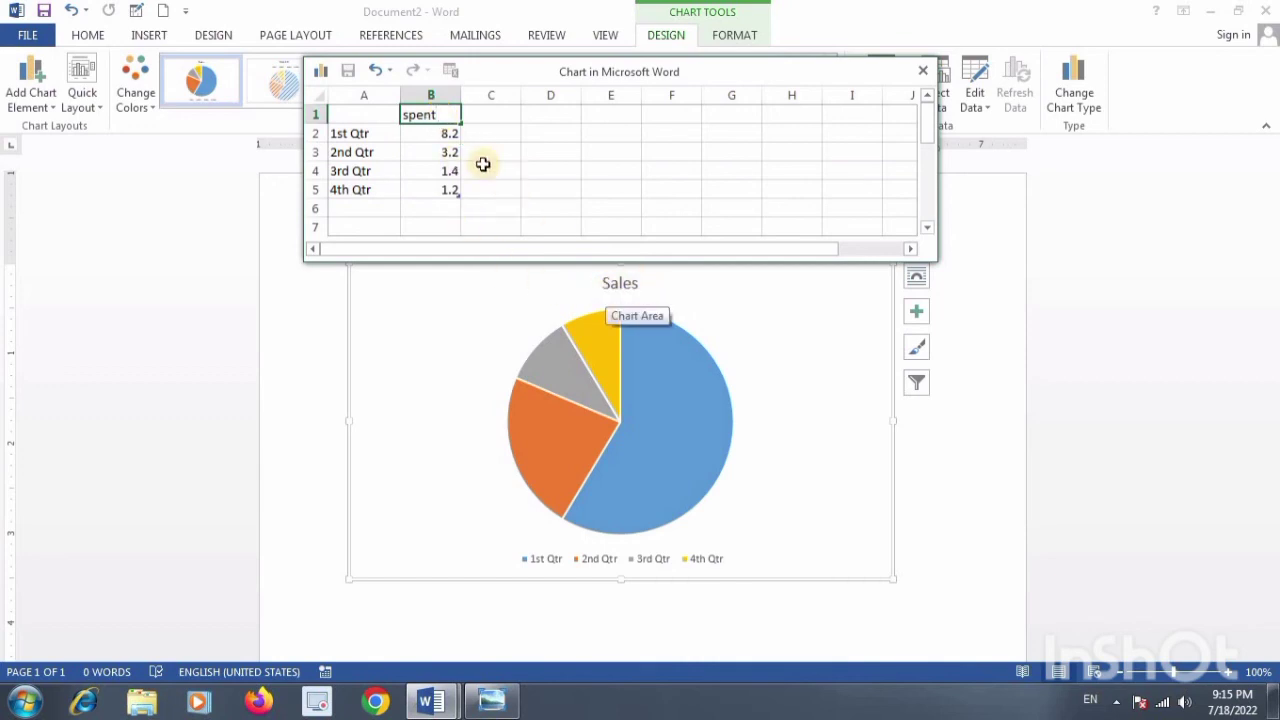
pyautogui.click(430, 133)
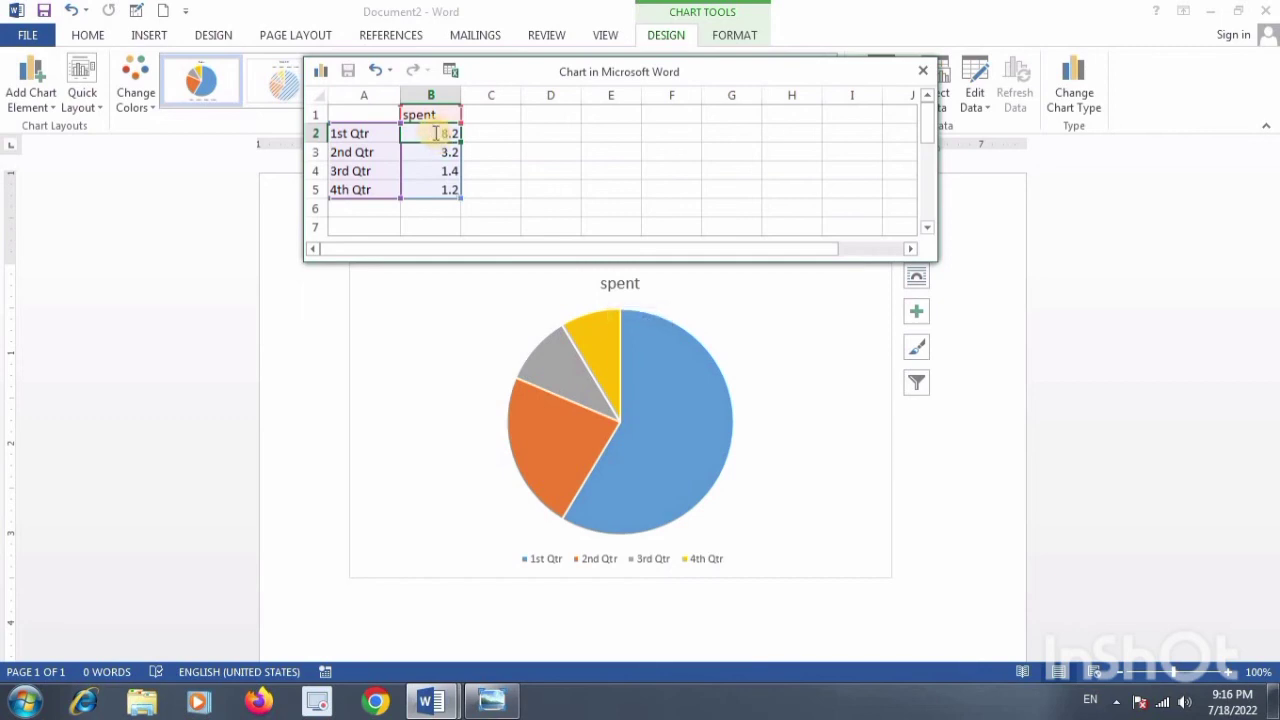
# Enter quarterly values 1300, 2500, 1500 and 3000 in cells B2:B5
pyautogui.write('300')
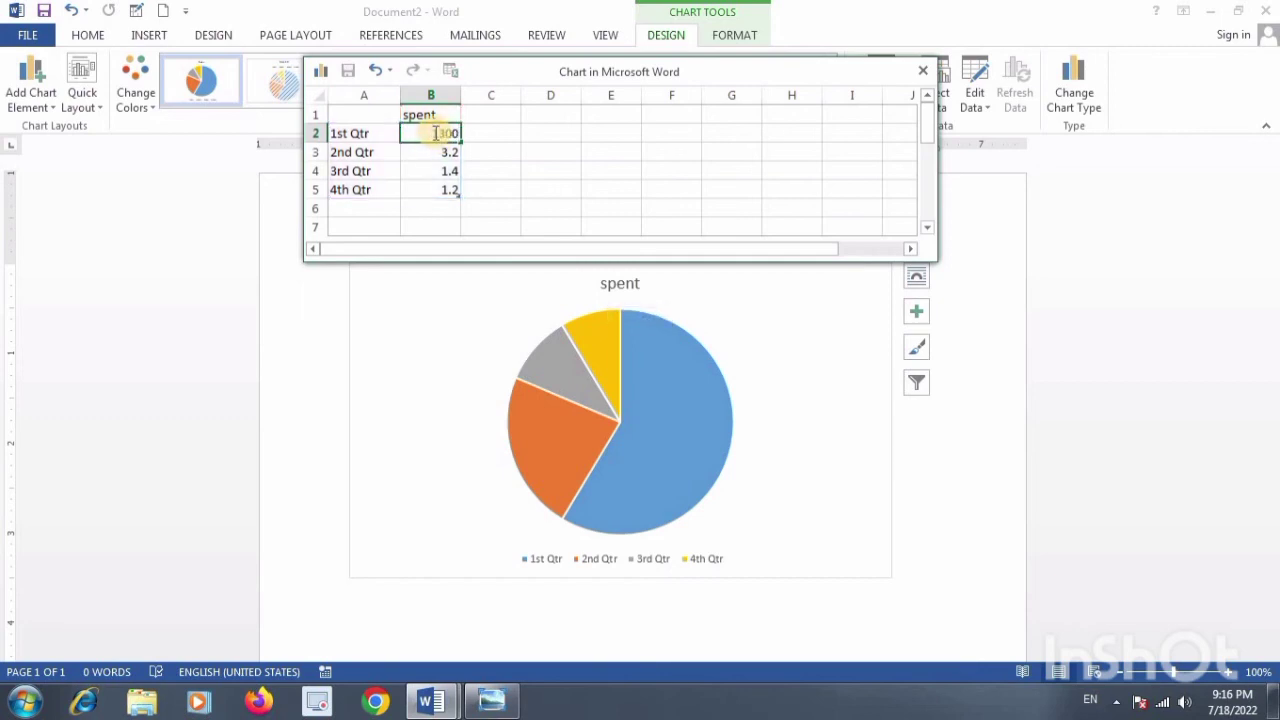
pyautogui.press('Return')
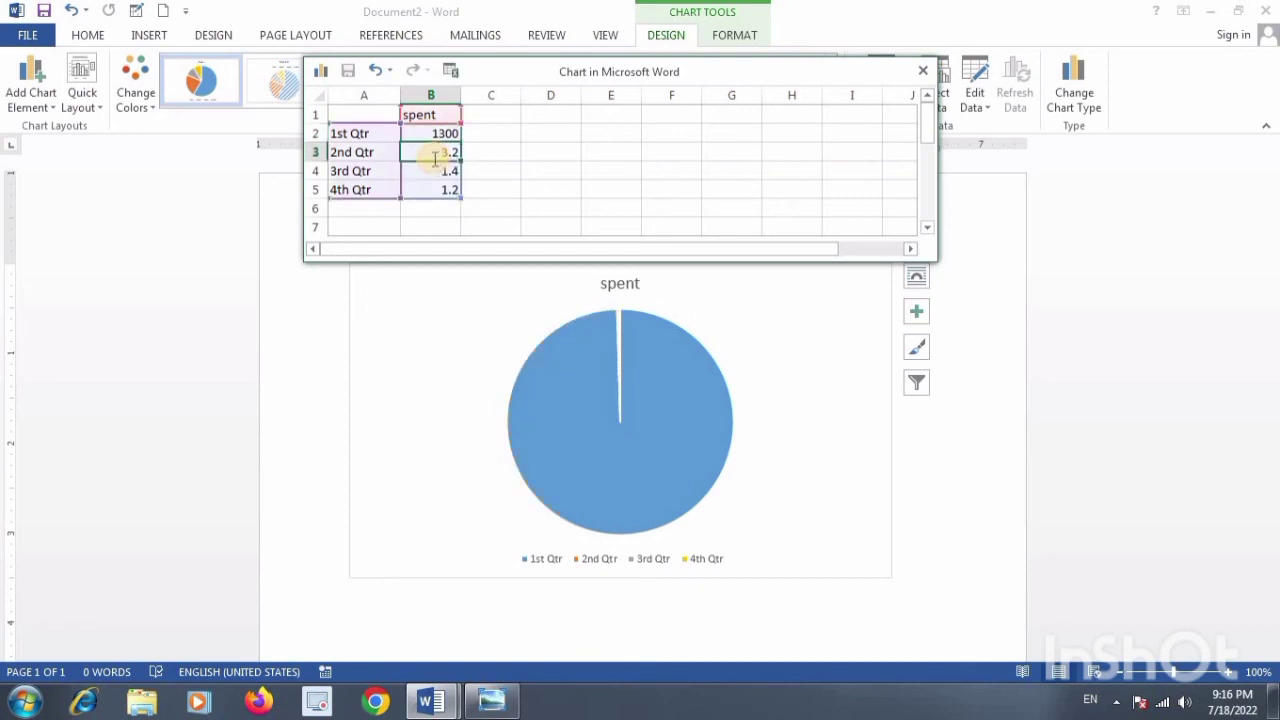
pyautogui.write('2500')
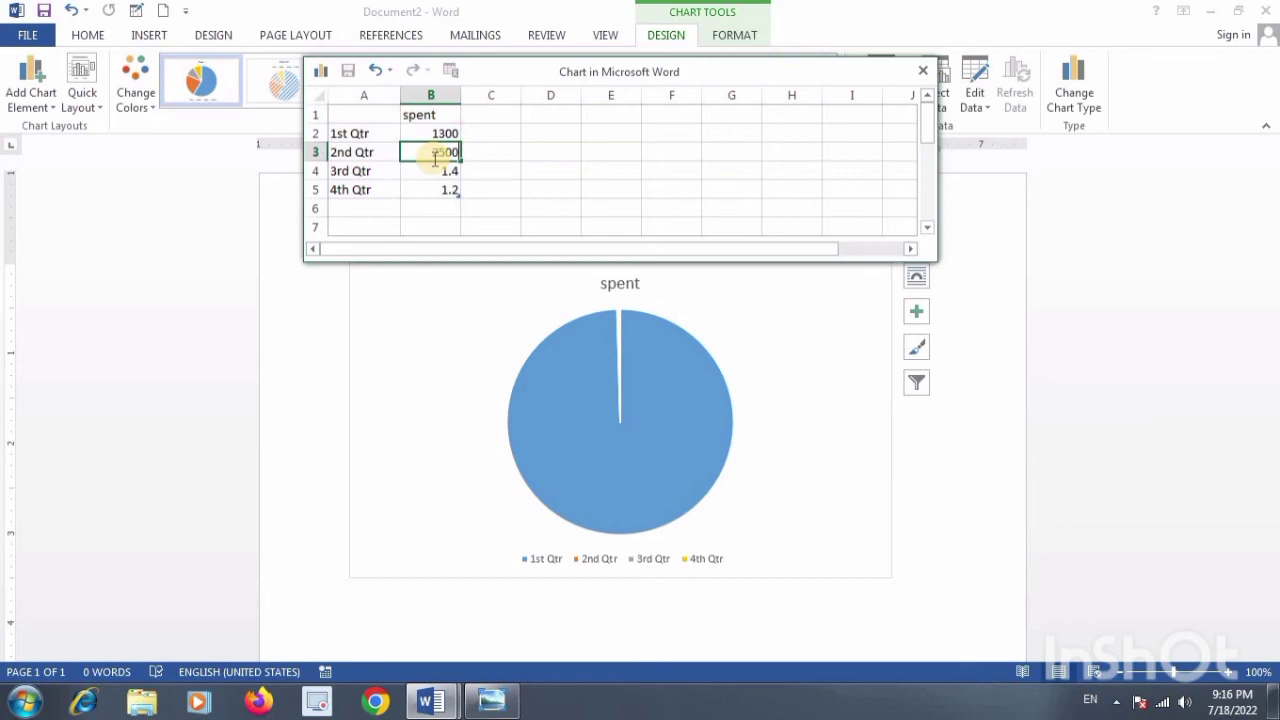
pyautogui.click(432, 174)
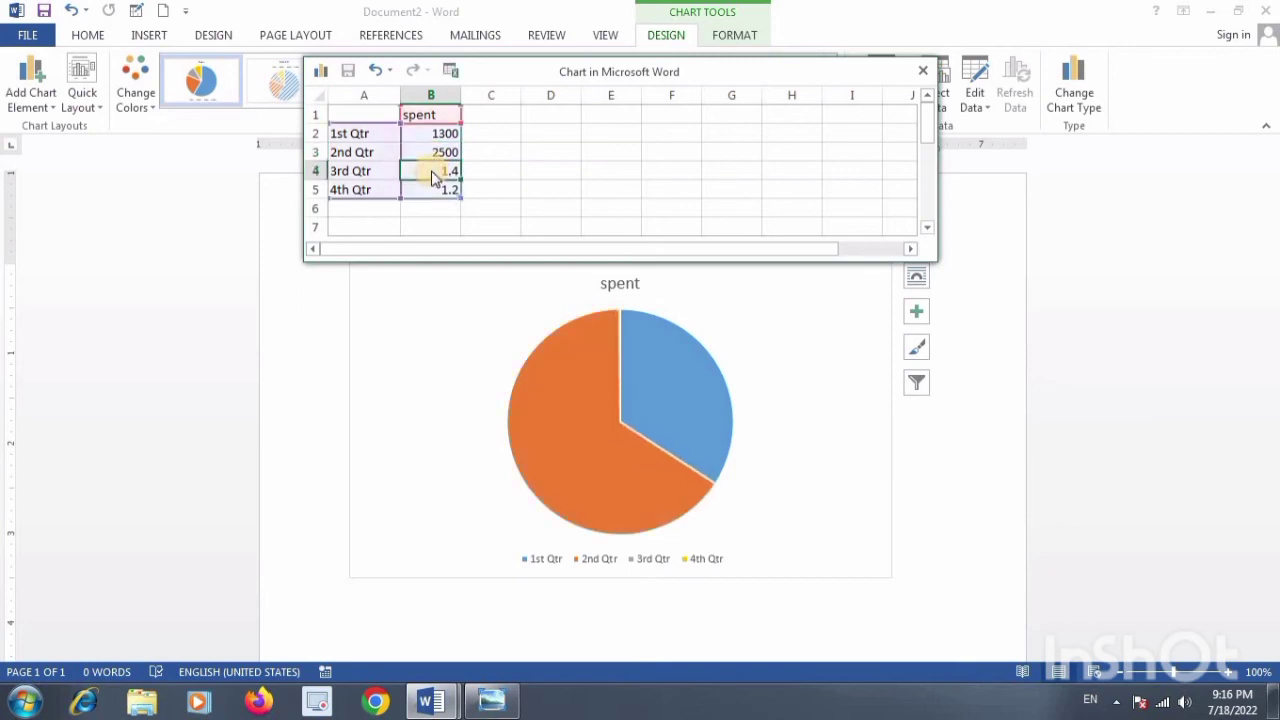
pyautogui.write('1500')
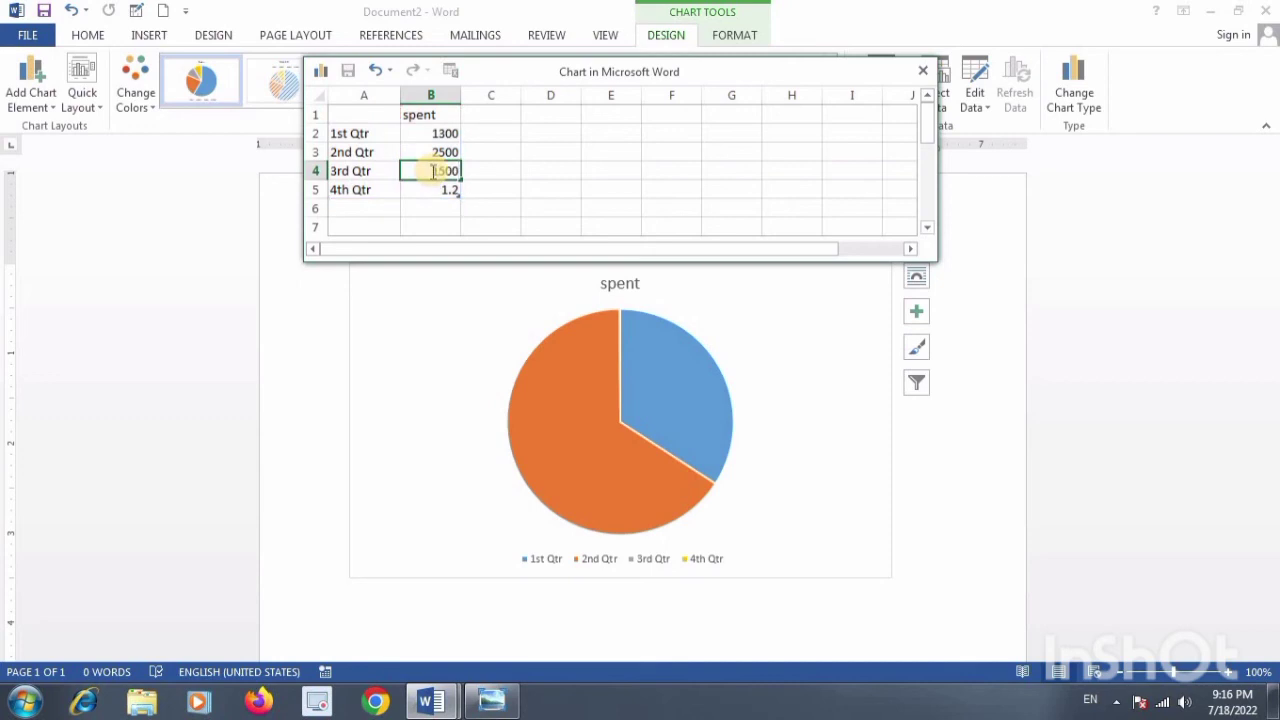
pyautogui.click(431, 191)
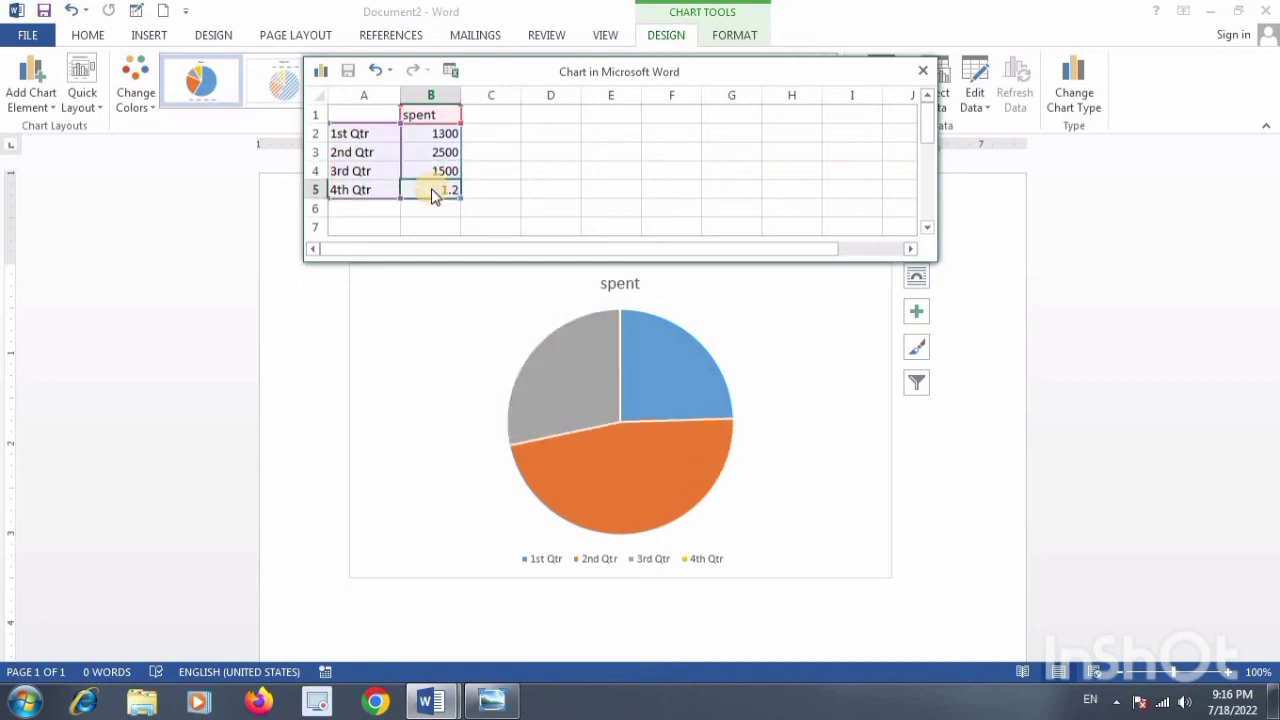
pyautogui.write('3000')
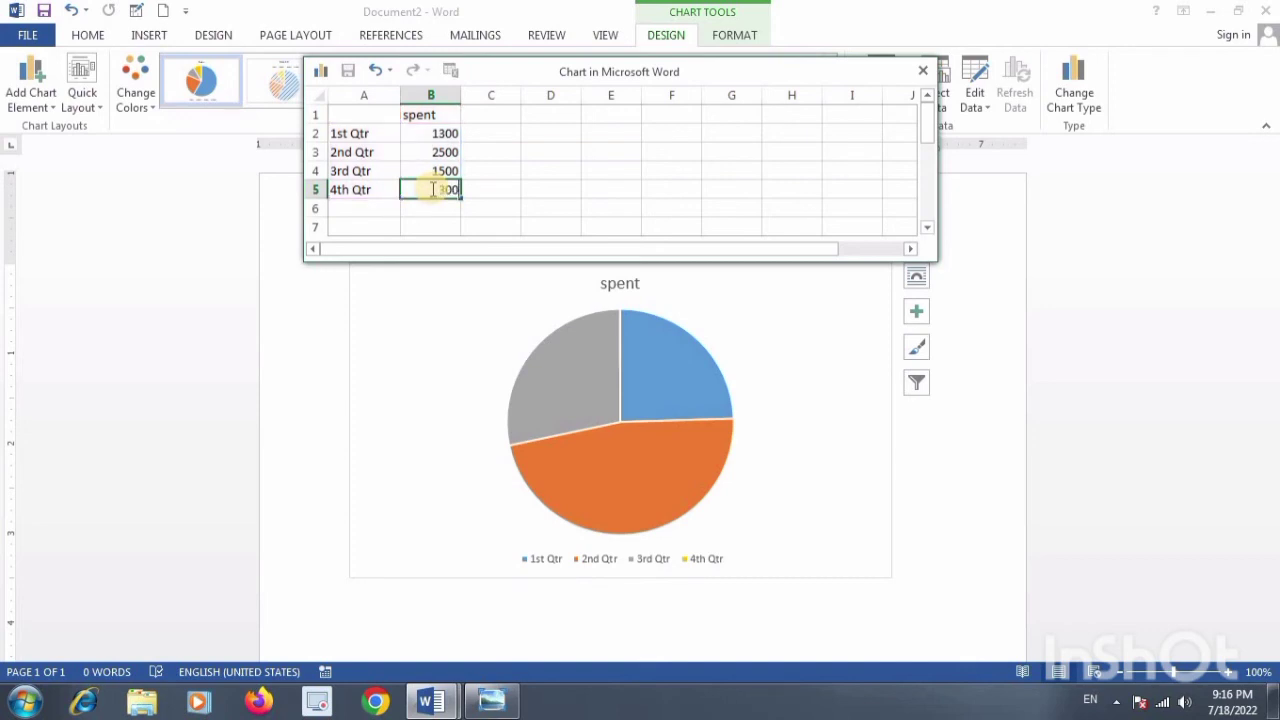
pyautogui.click(425, 212)
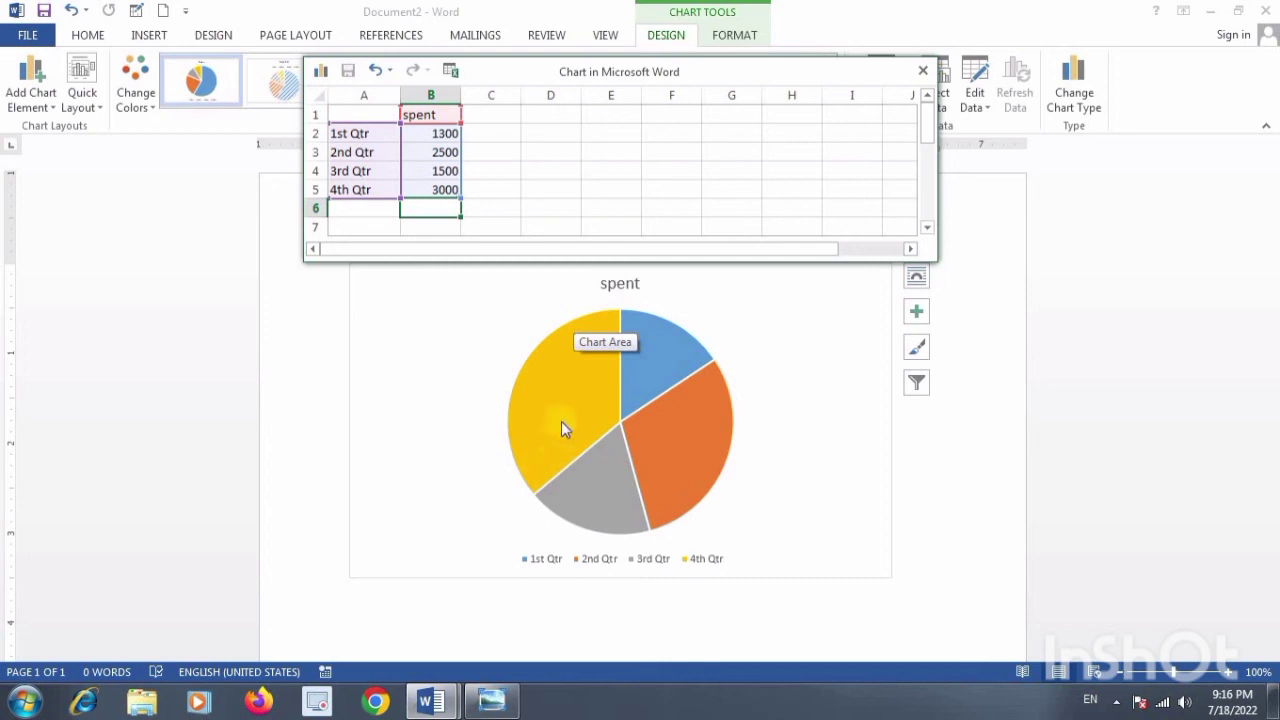
# Change the series name in cell B1 from spent to credit
pyautogui.click(352, 133)
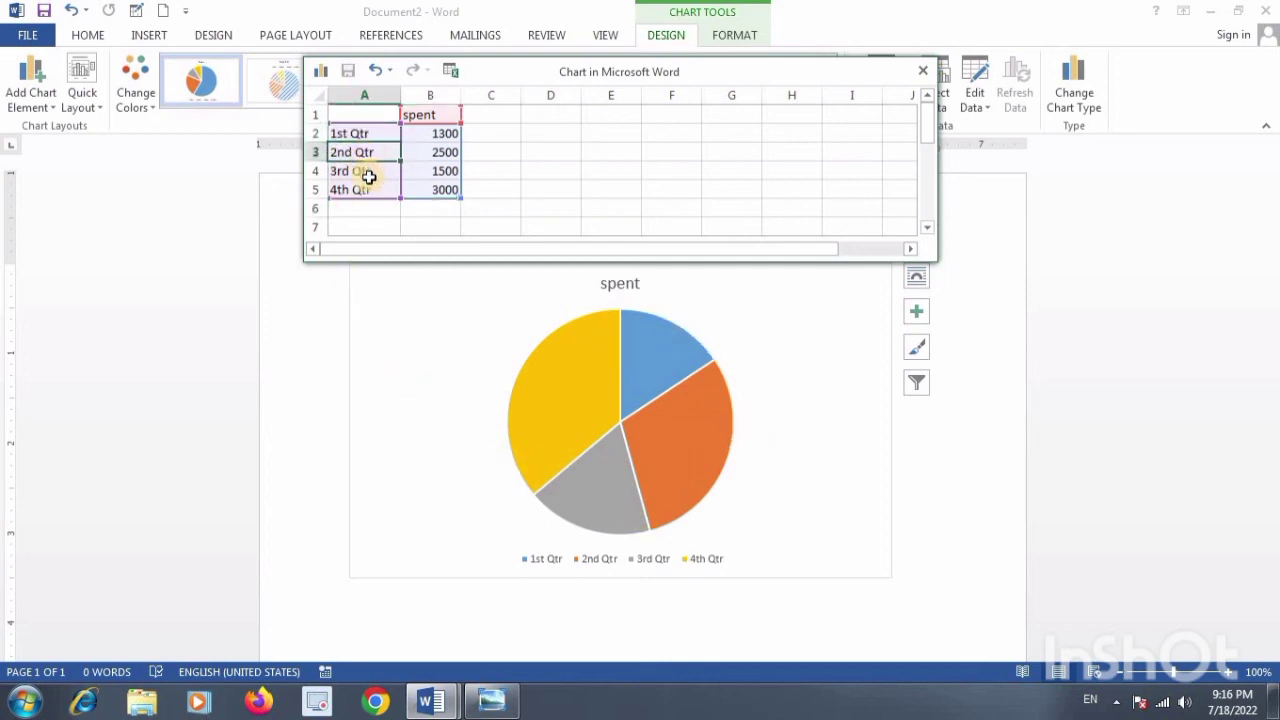
pyautogui.click(366, 171)
pyautogui.click(369, 133)
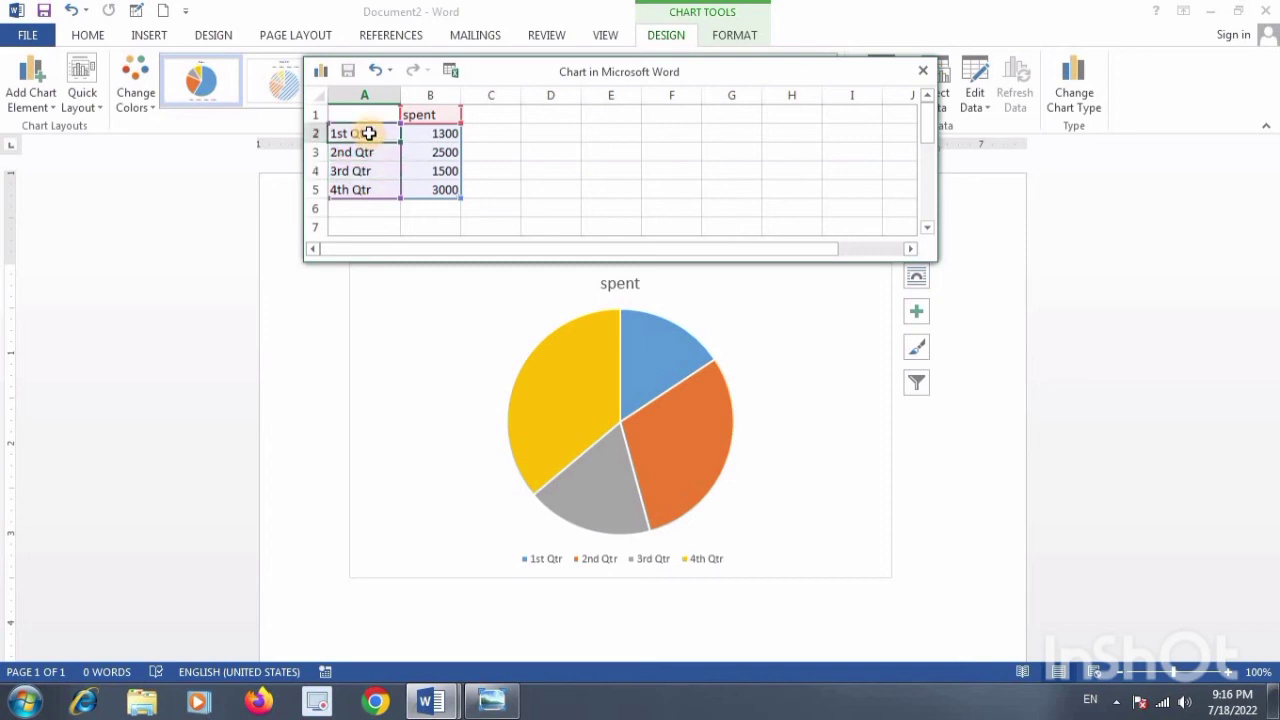
pyautogui.click(429, 115)
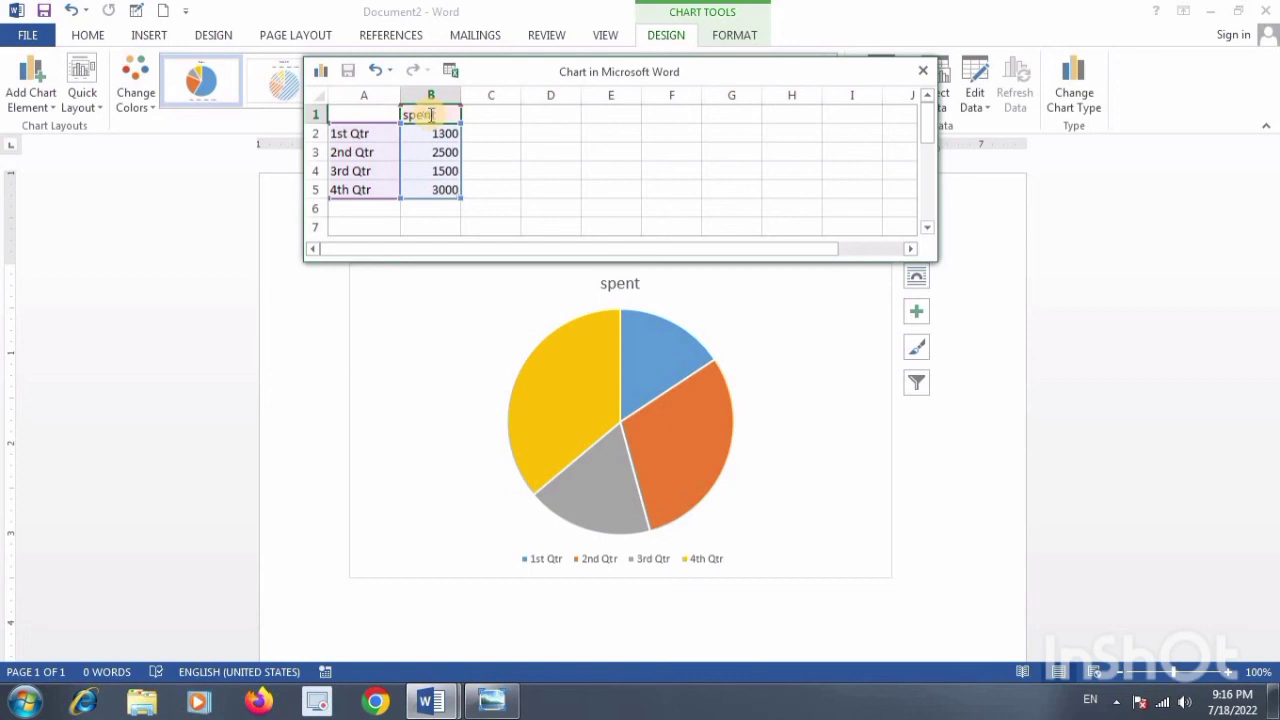
pyautogui.write('cred')
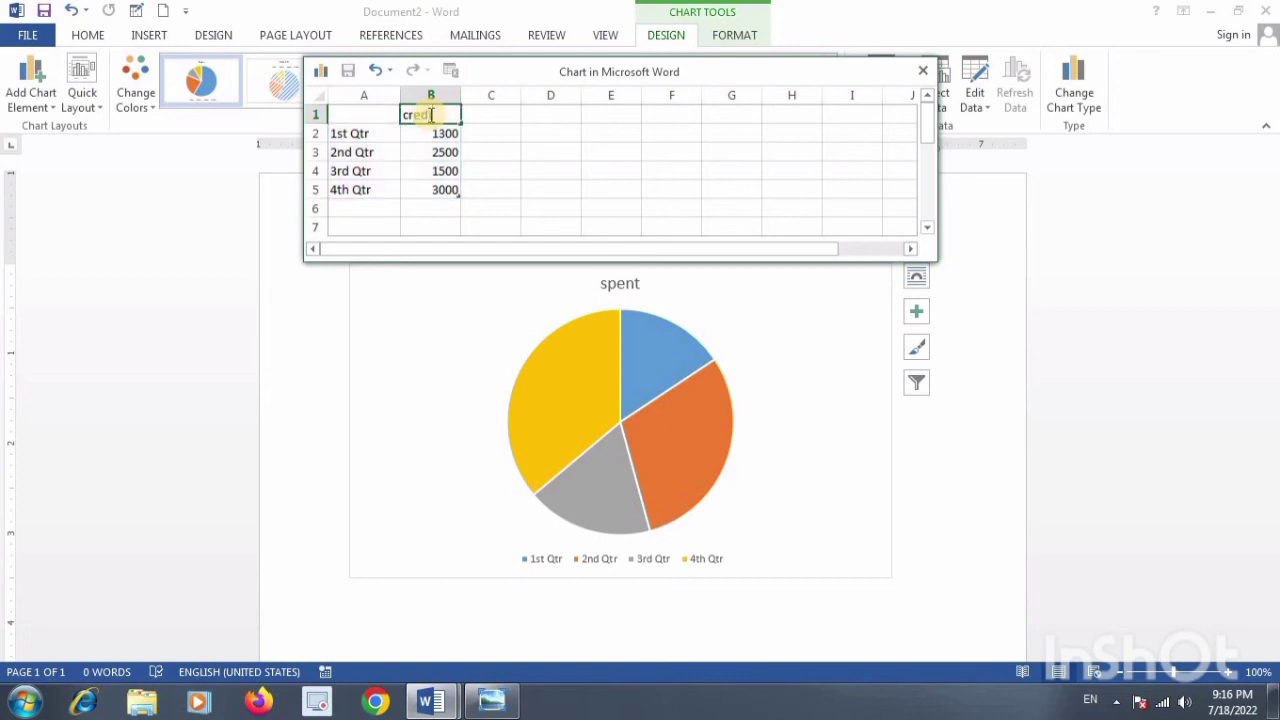
pyautogui.write('it')
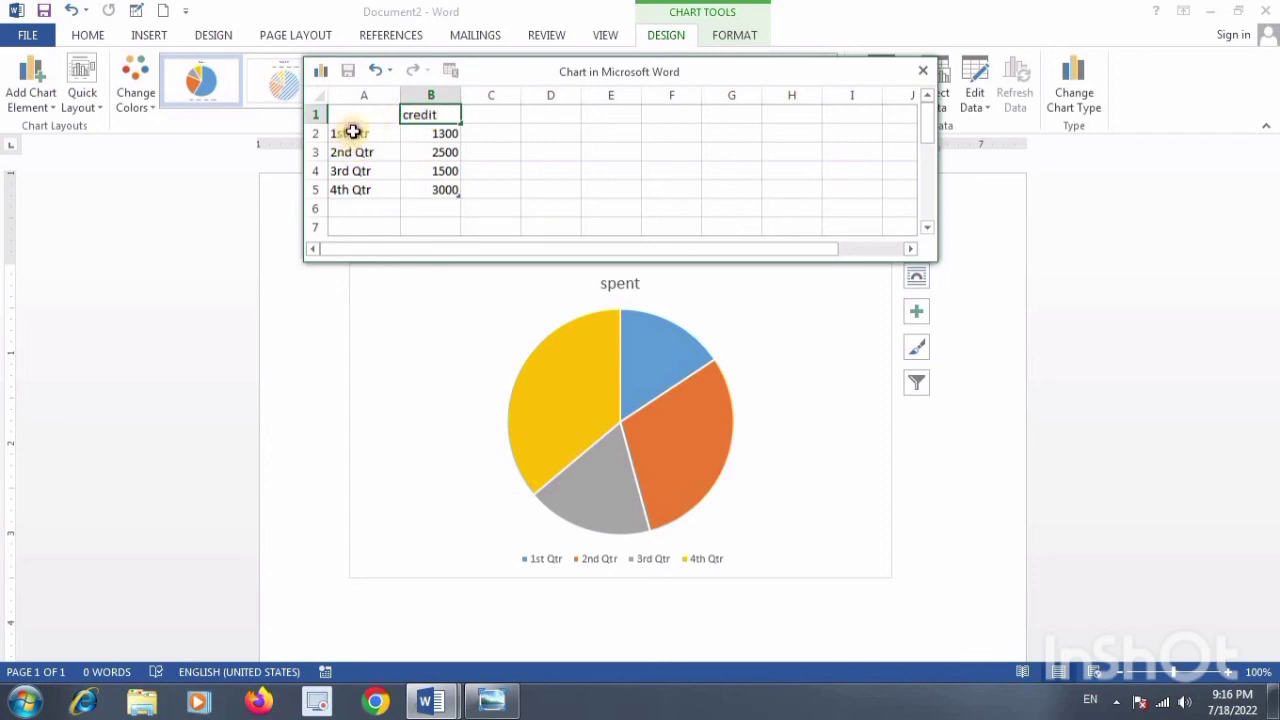
pyautogui.moveTo(353, 131); pyautogui.dragTo(355, 187)
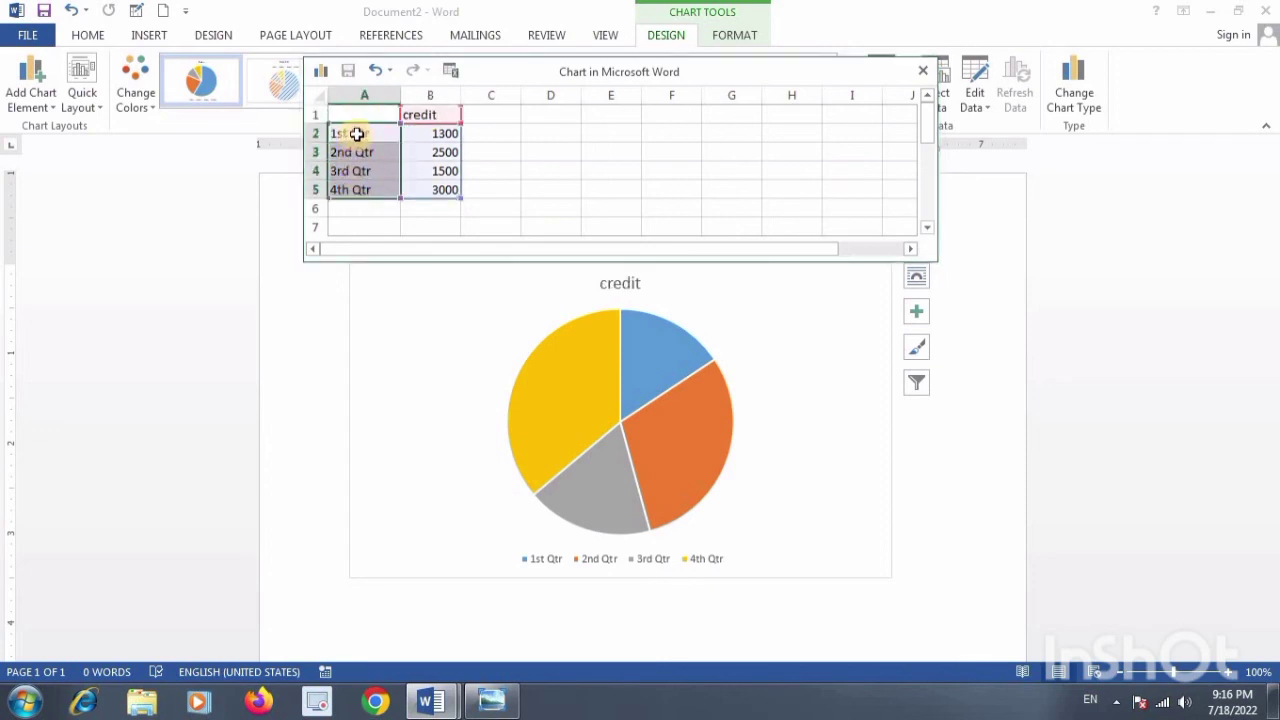
# Overwrite the quarter labels in A2:A5 with four people's names
pyautogui.click(357, 133)
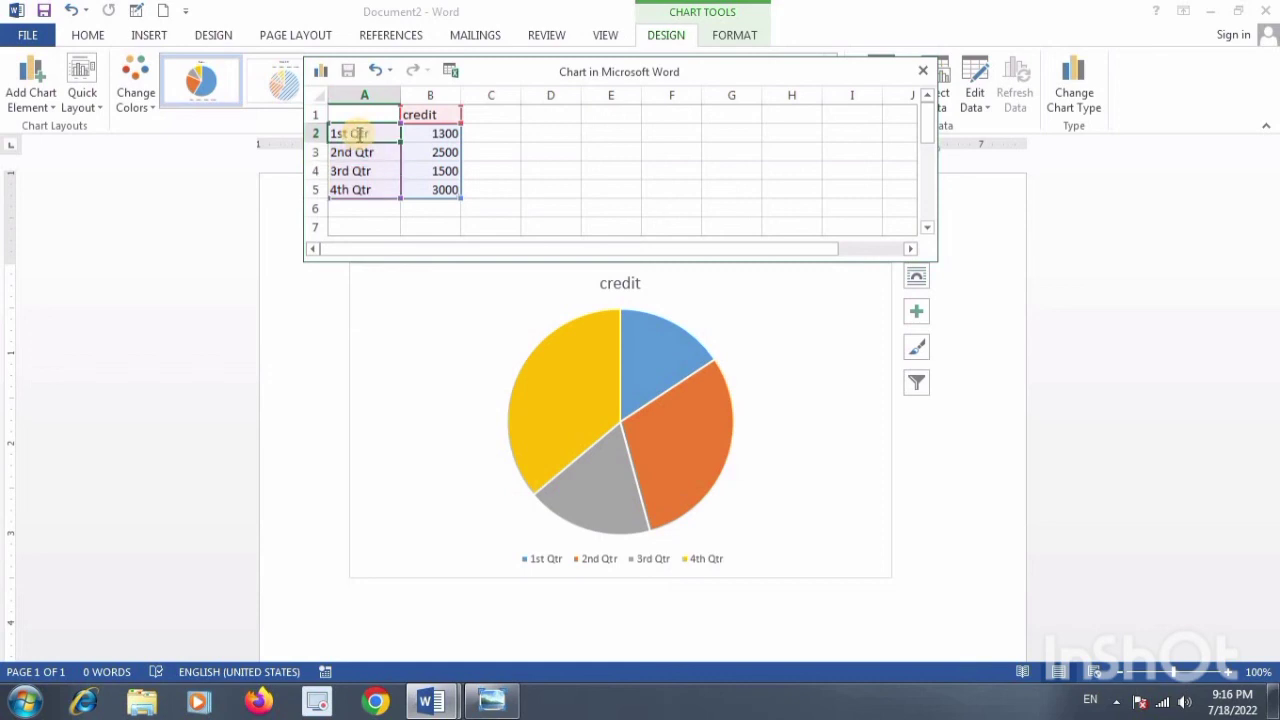
pyautogui.write('I')
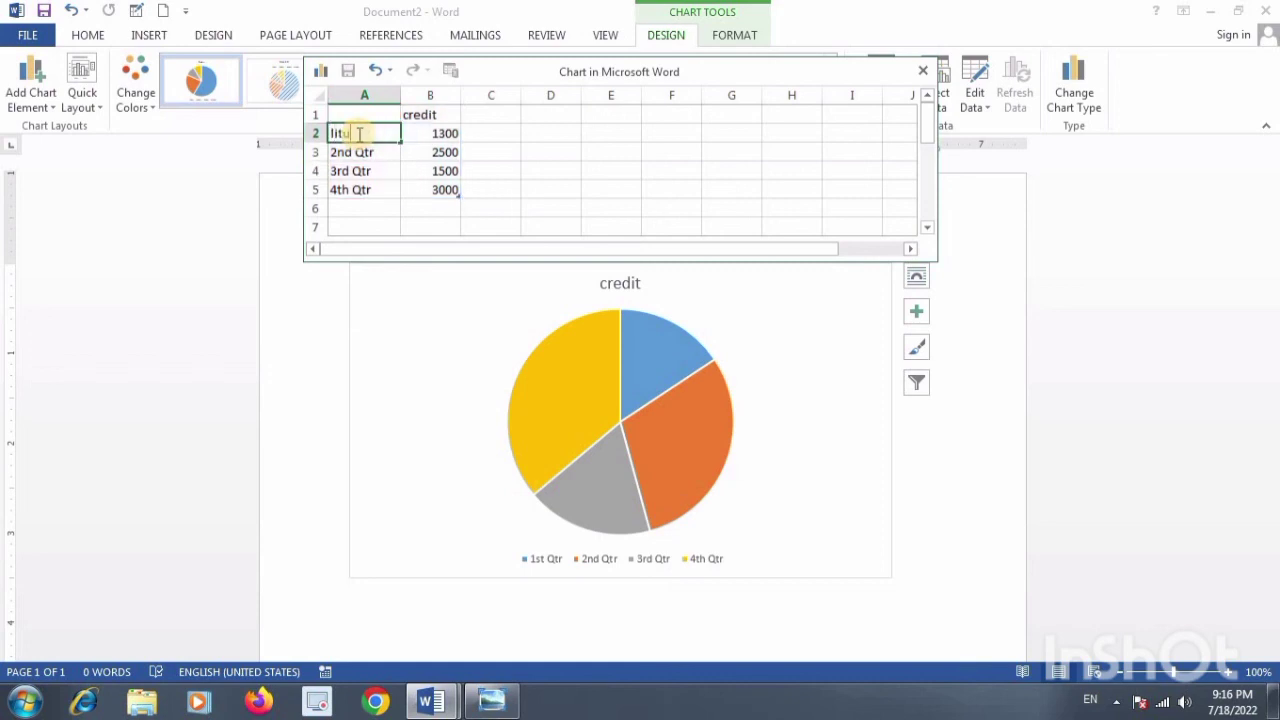
pyautogui.click(372, 159)
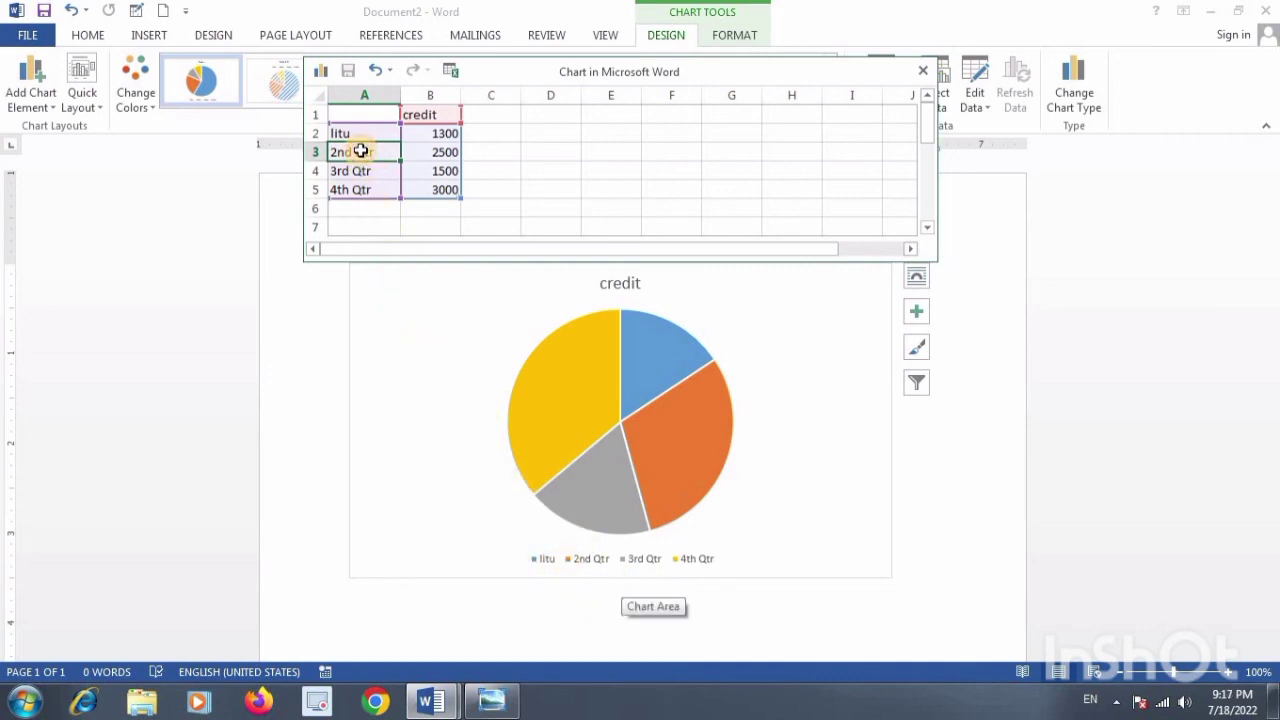
pyautogui.write('sonu')
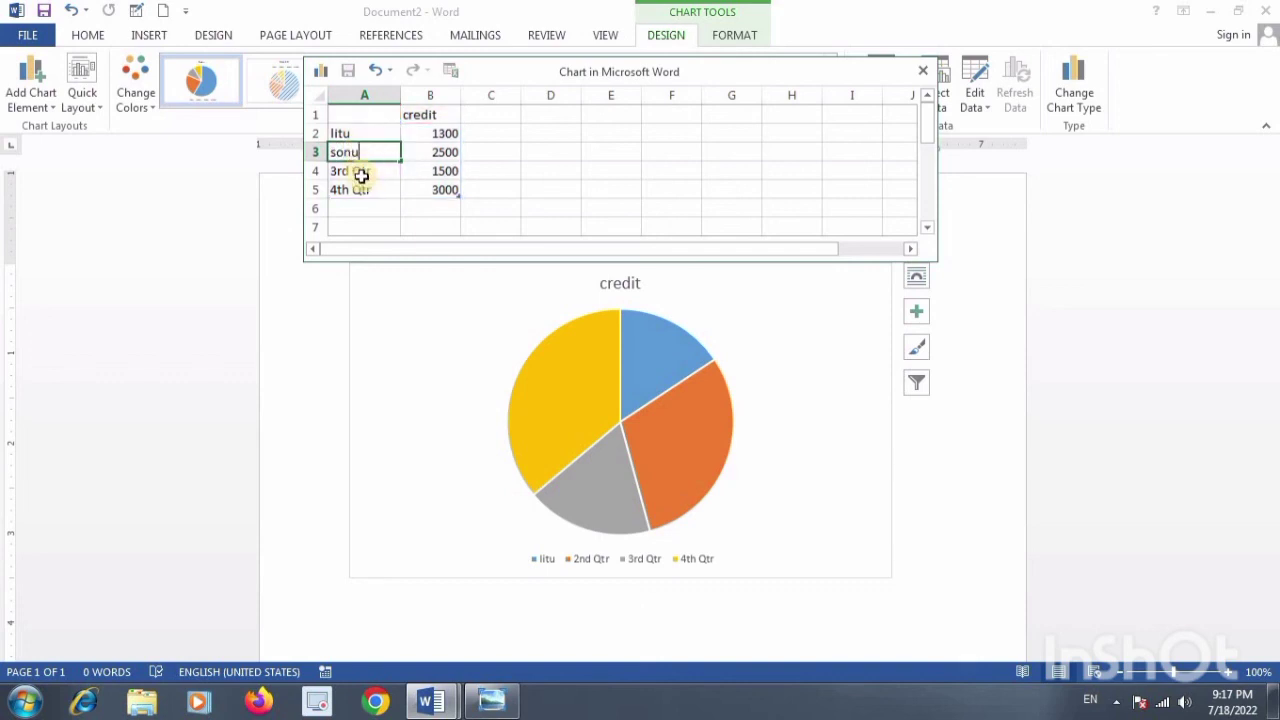
pyautogui.click(363, 177)
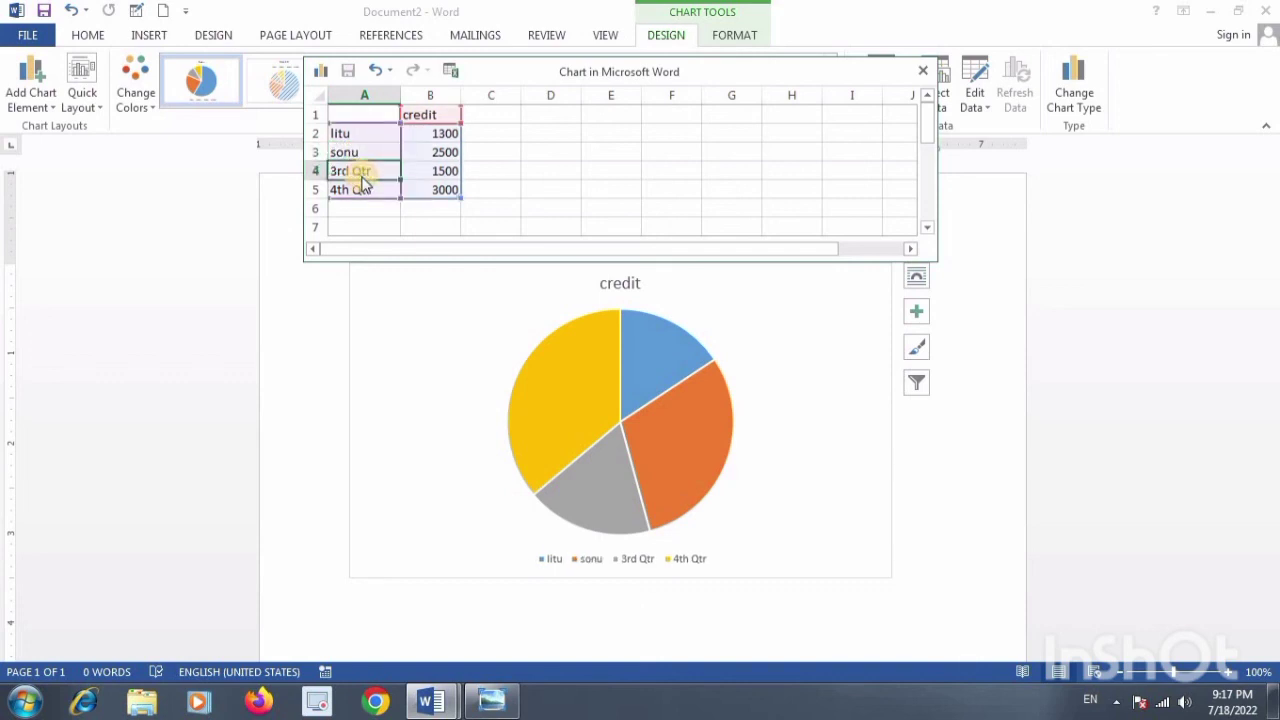
pyautogui.write('raju')
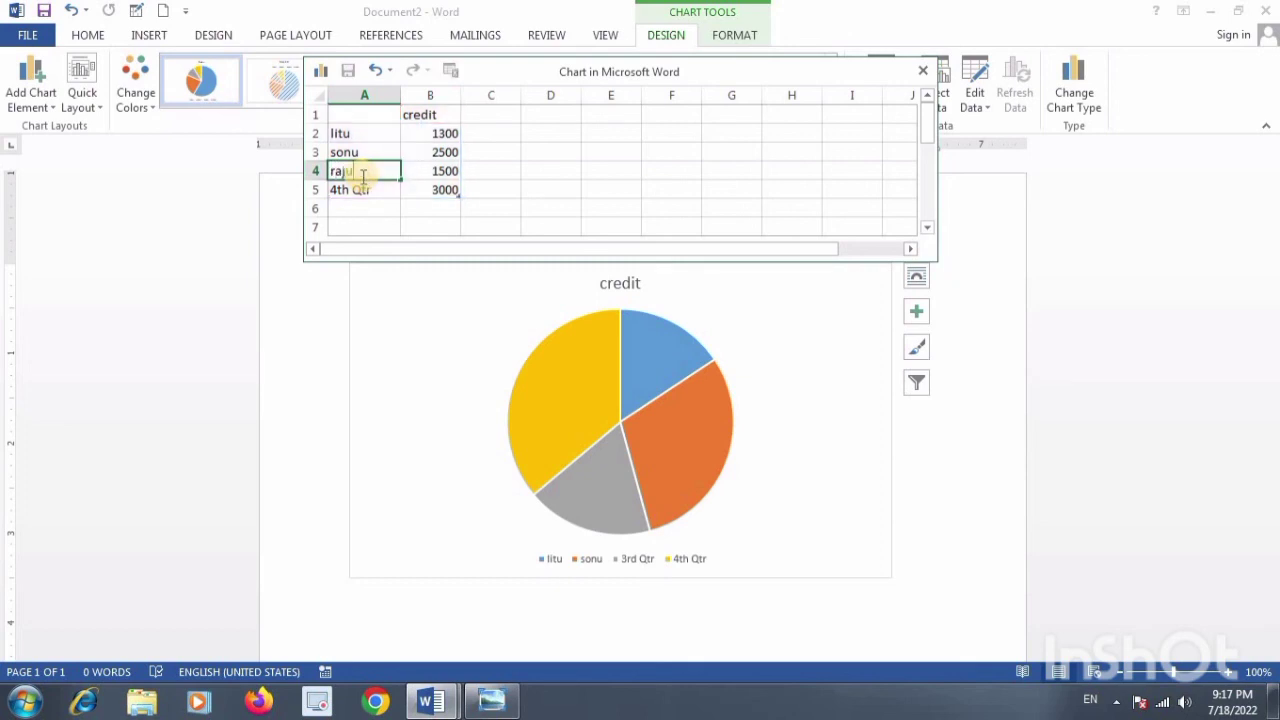
pyautogui.click(366, 193)
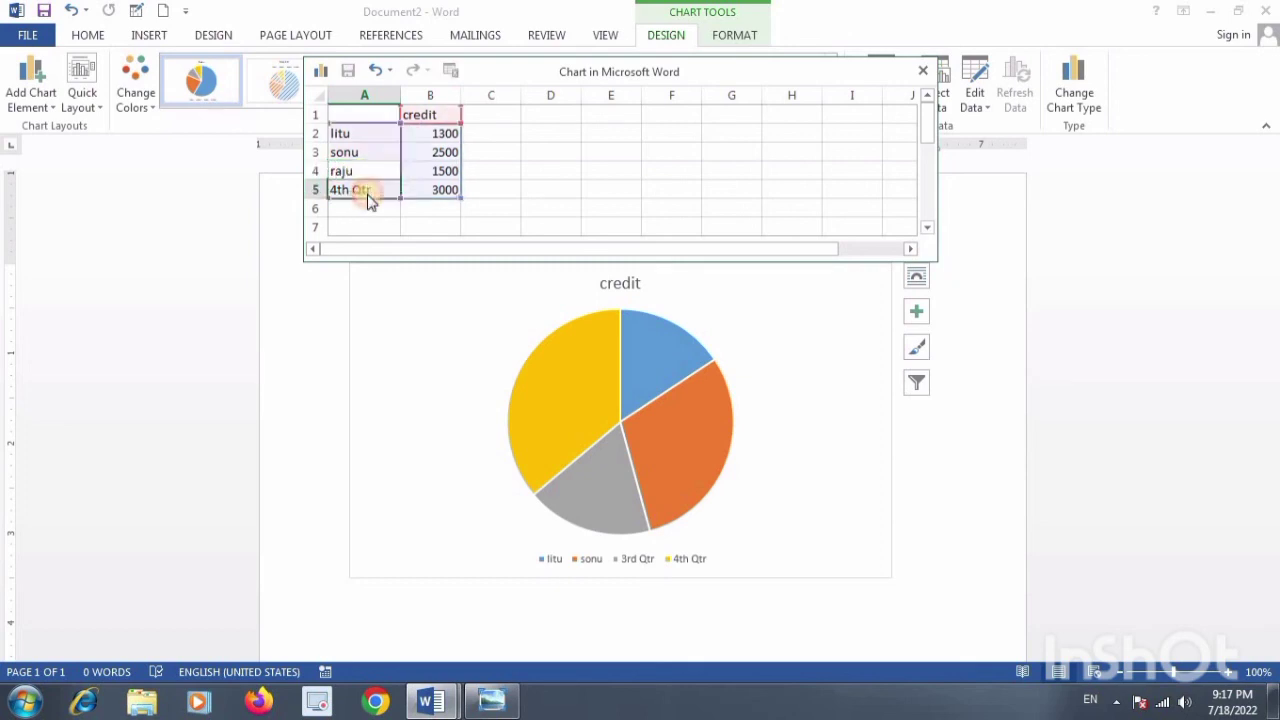
pyautogui.write('milu')
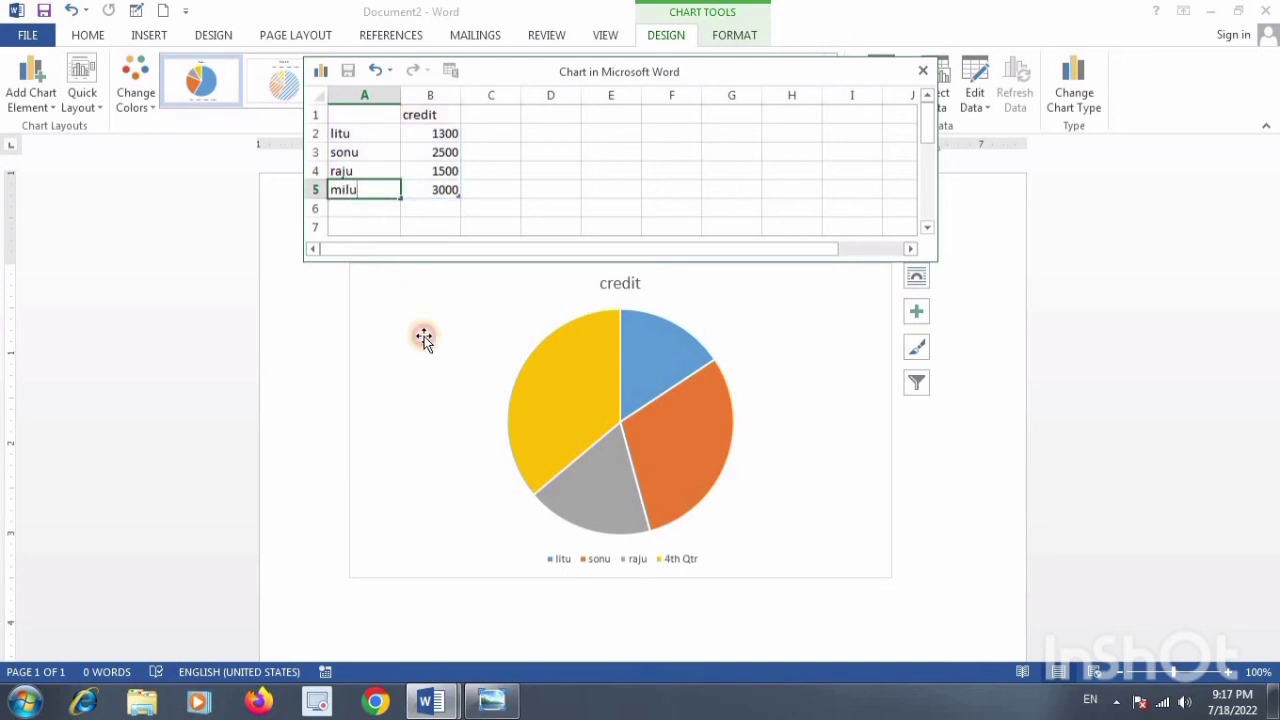
# Commit the last label so the legend updates, then close the chart data sheet
pyautogui.click(588, 580)
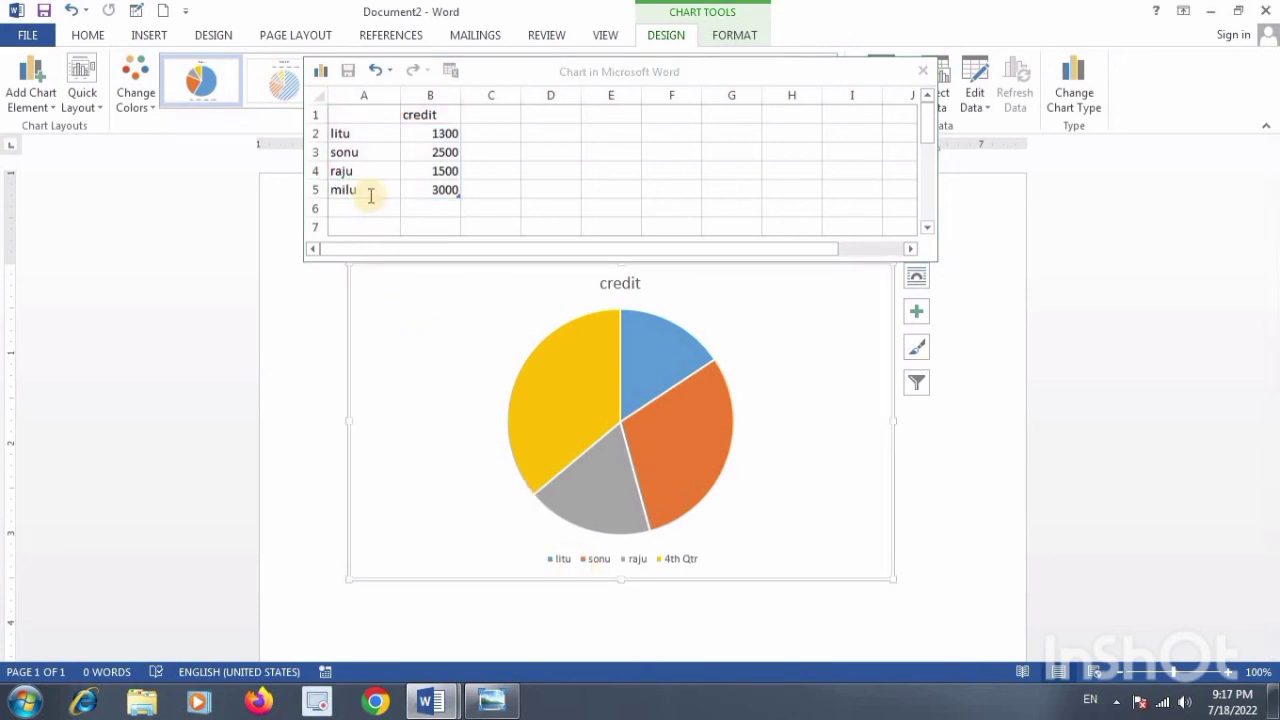
pyautogui.click(682, 559)
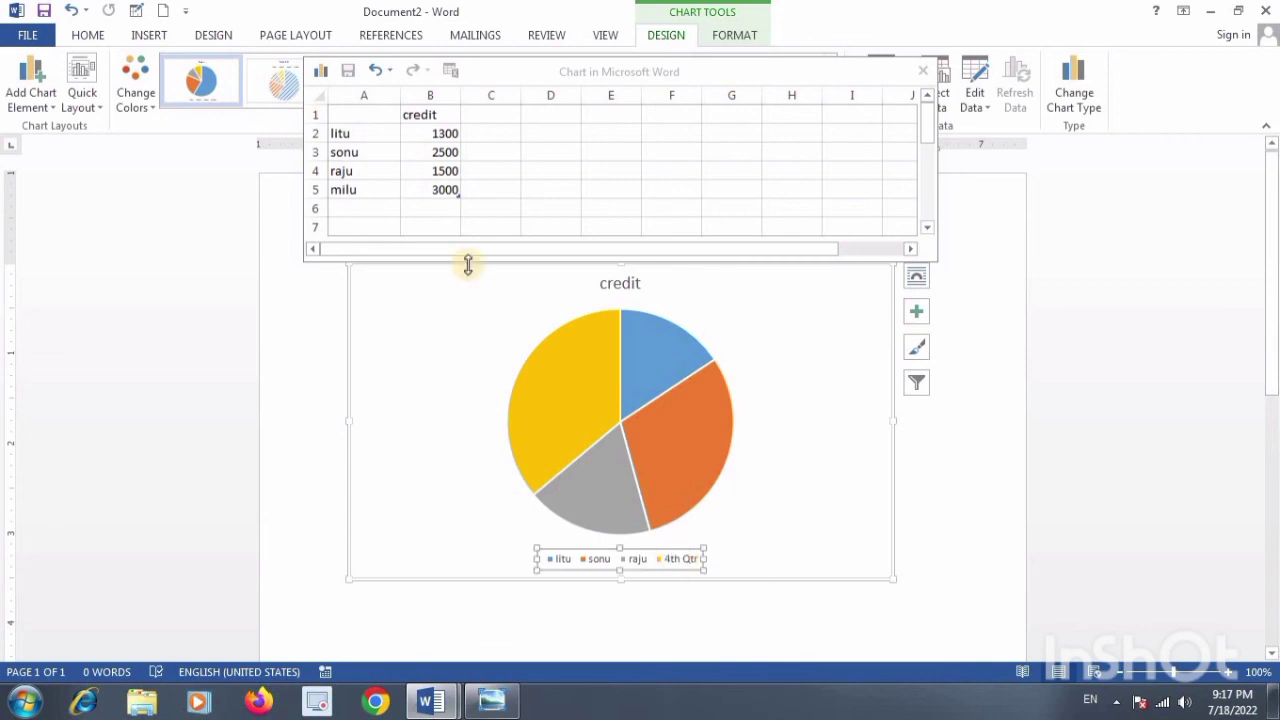
pyautogui.click(373, 187)
pyautogui.doubleClick(373, 187)
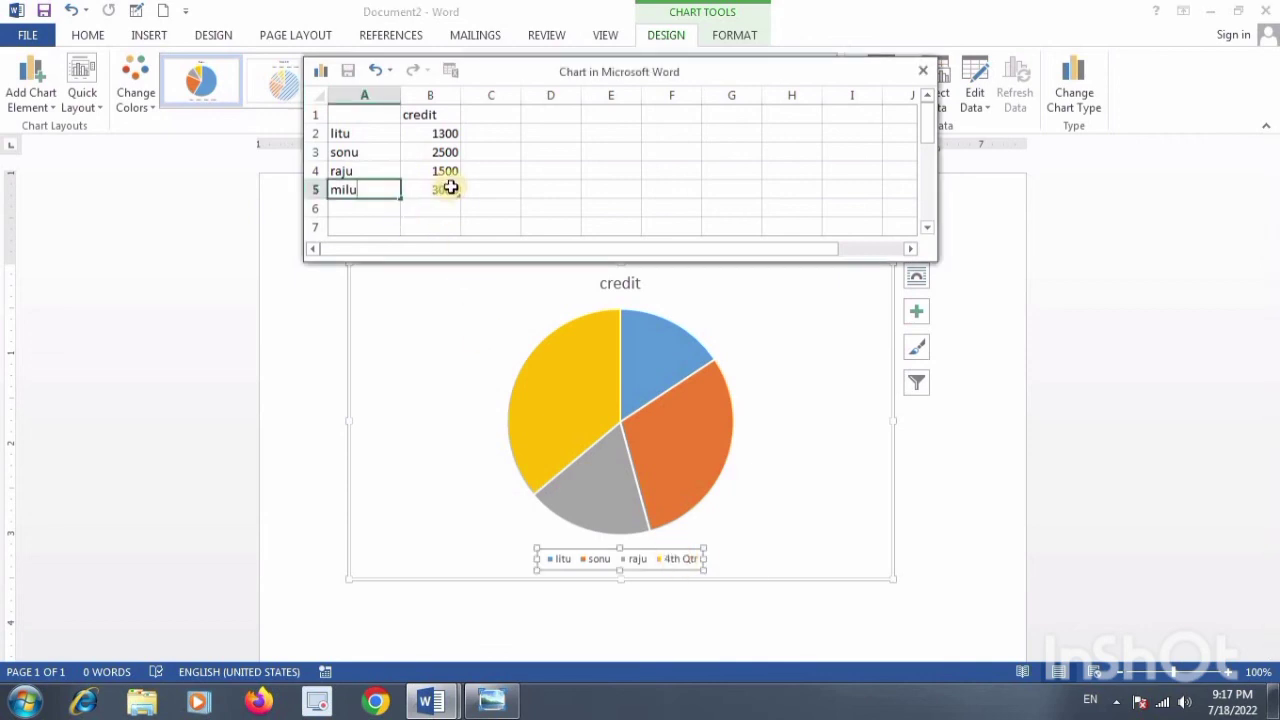
pyautogui.click(470, 193)
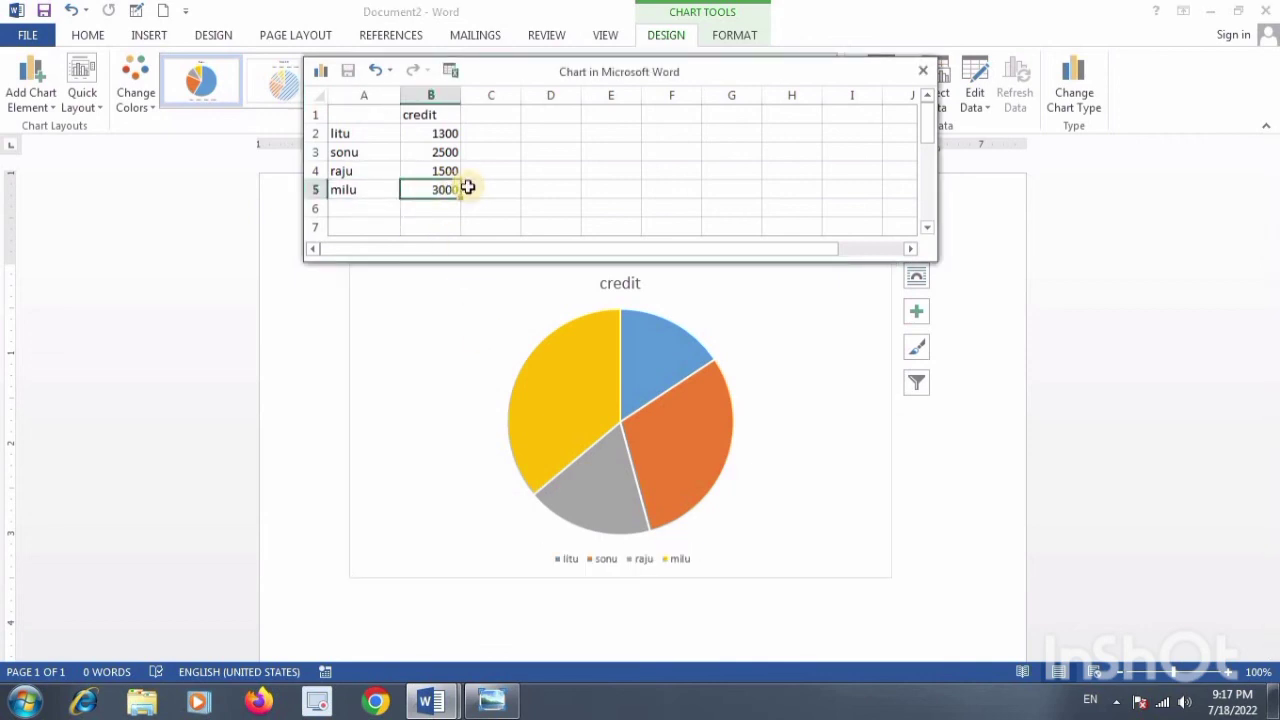
pyautogui.click(714, 563)
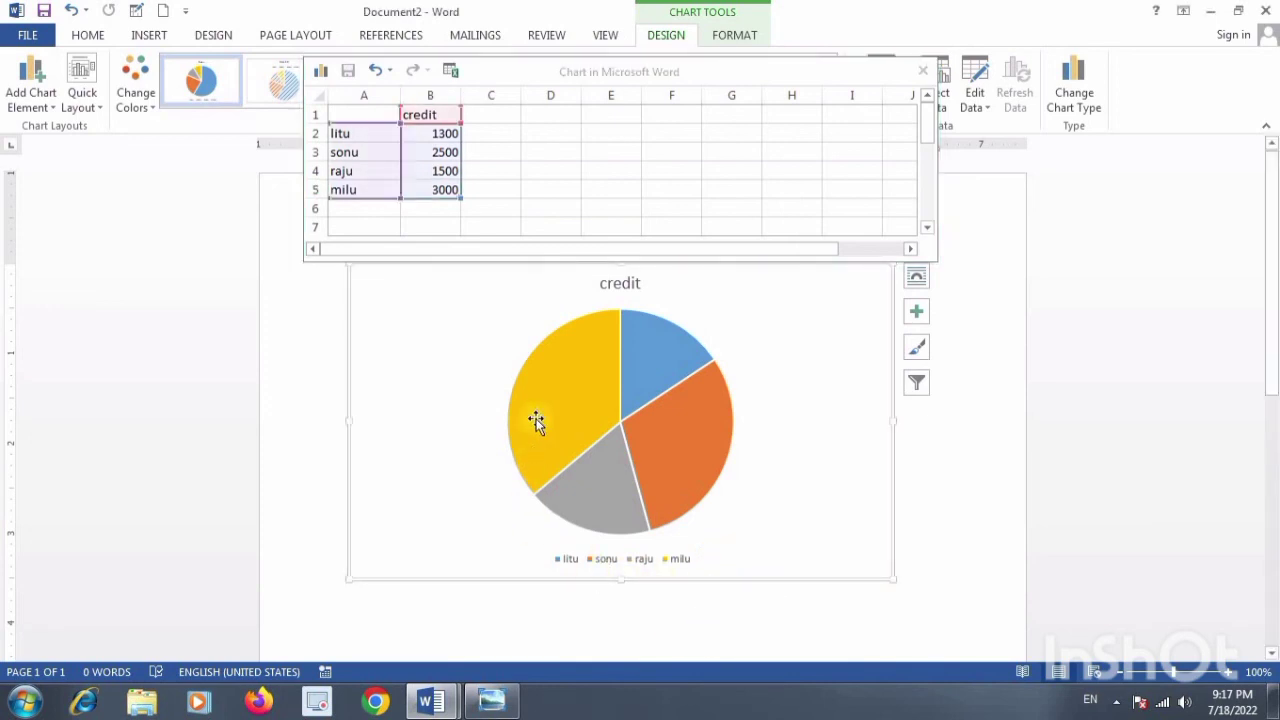
pyautogui.moveTo(669, 522)
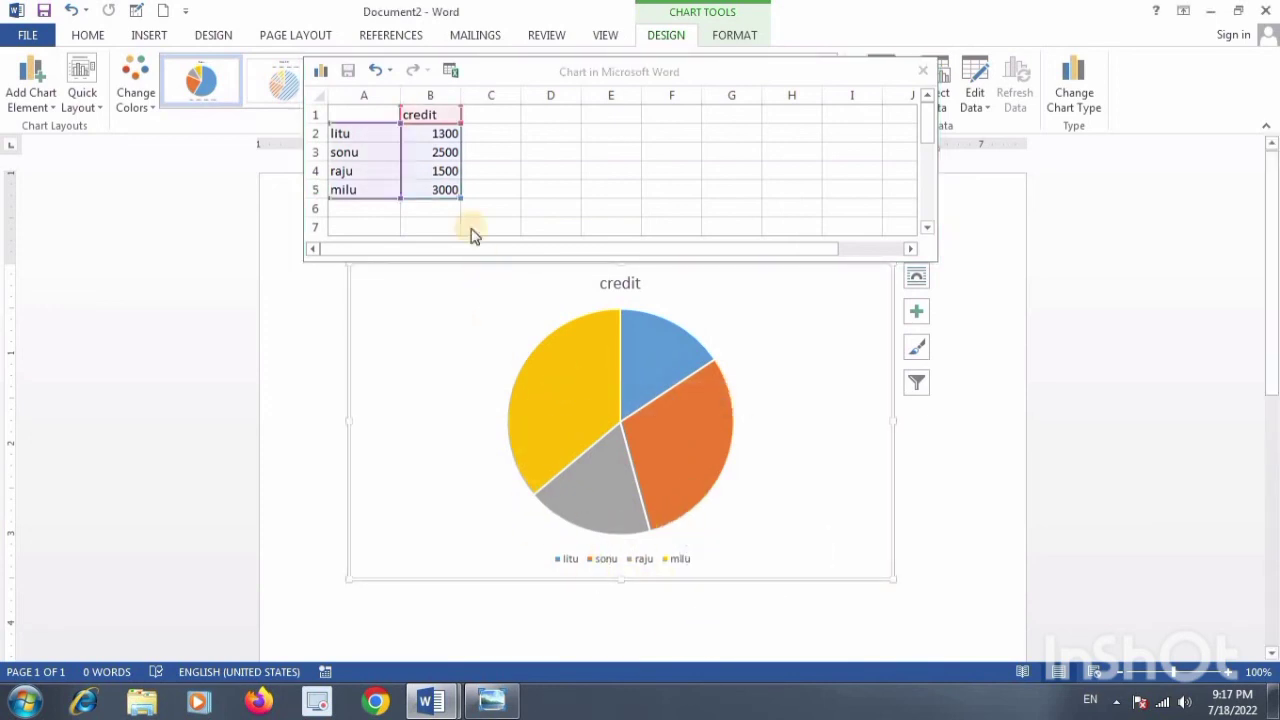
pyautogui.click(448, 137)
pyautogui.click(612, 304)
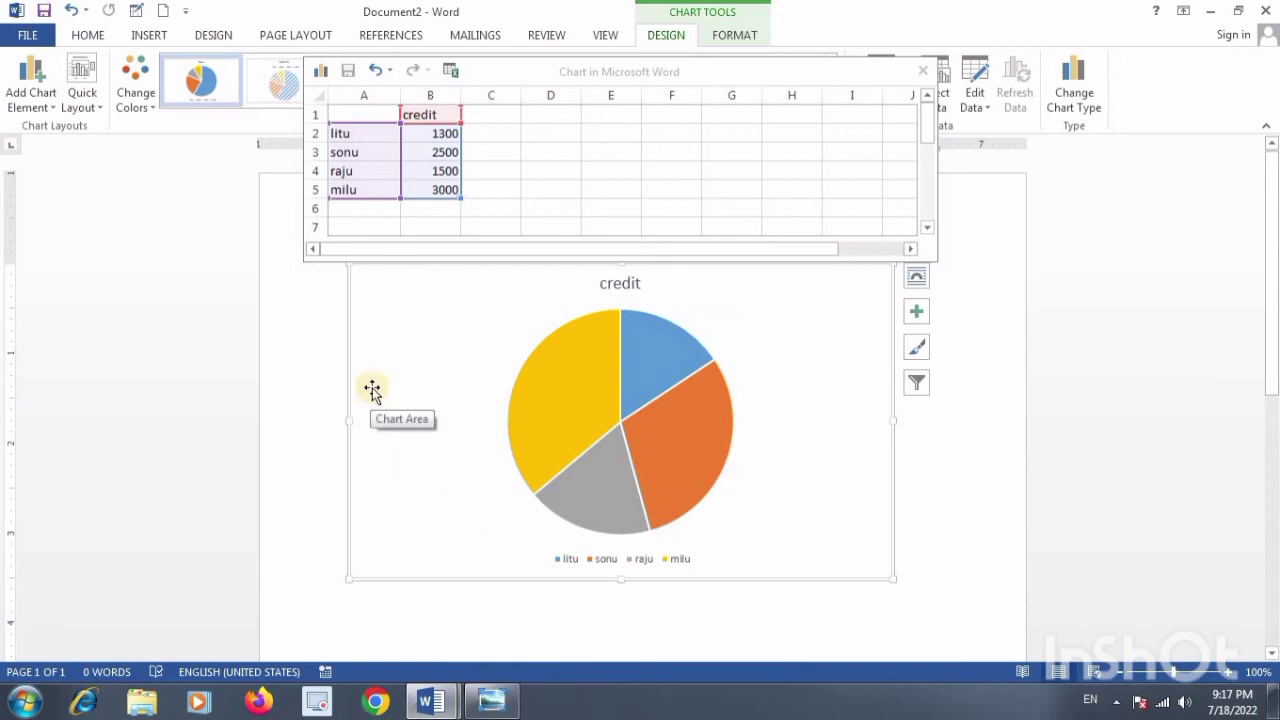
pyautogui.click(924, 72)
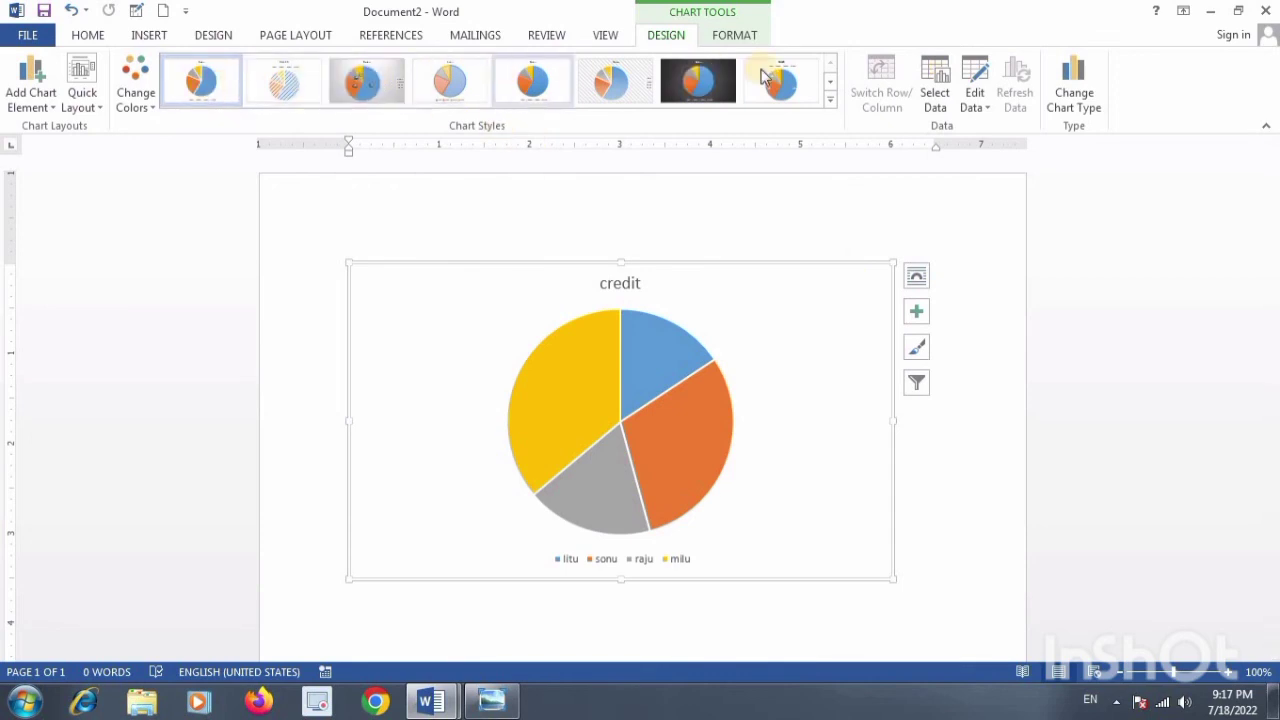
# Place the credit chart title above the chart after browsing the chart styles
pyautogui.click(831, 100)
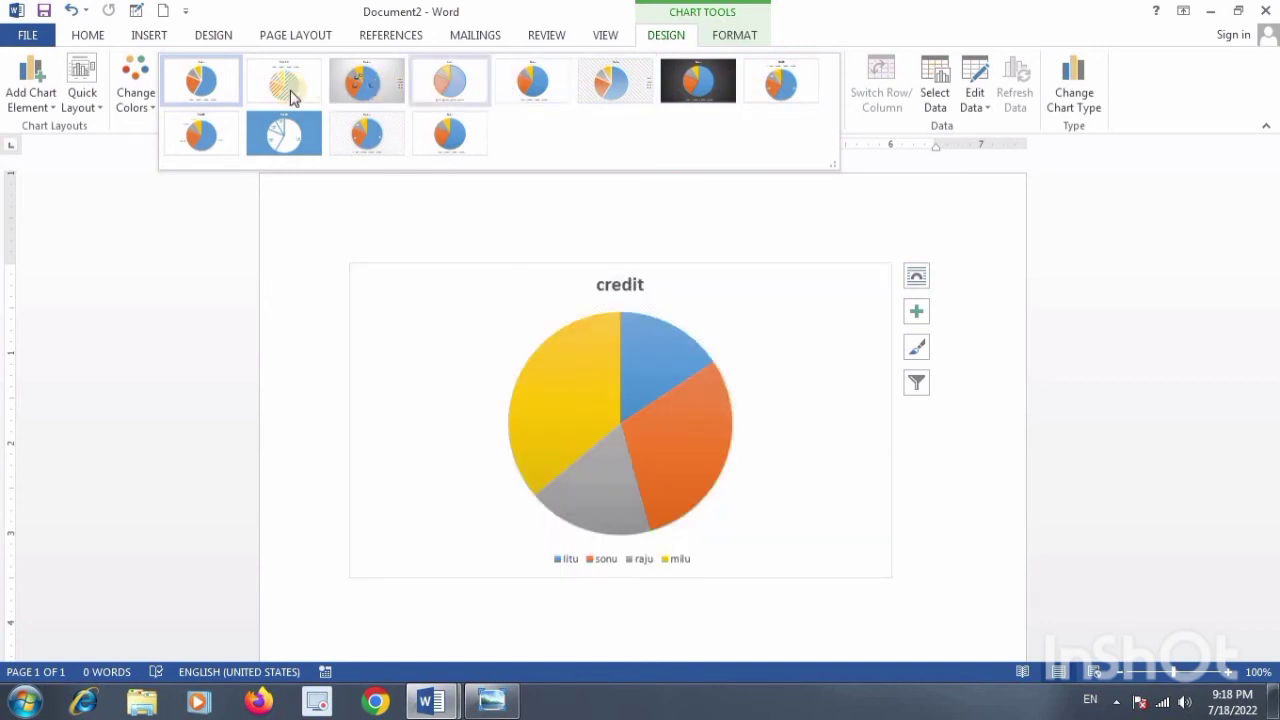
pyautogui.click(749, 231)
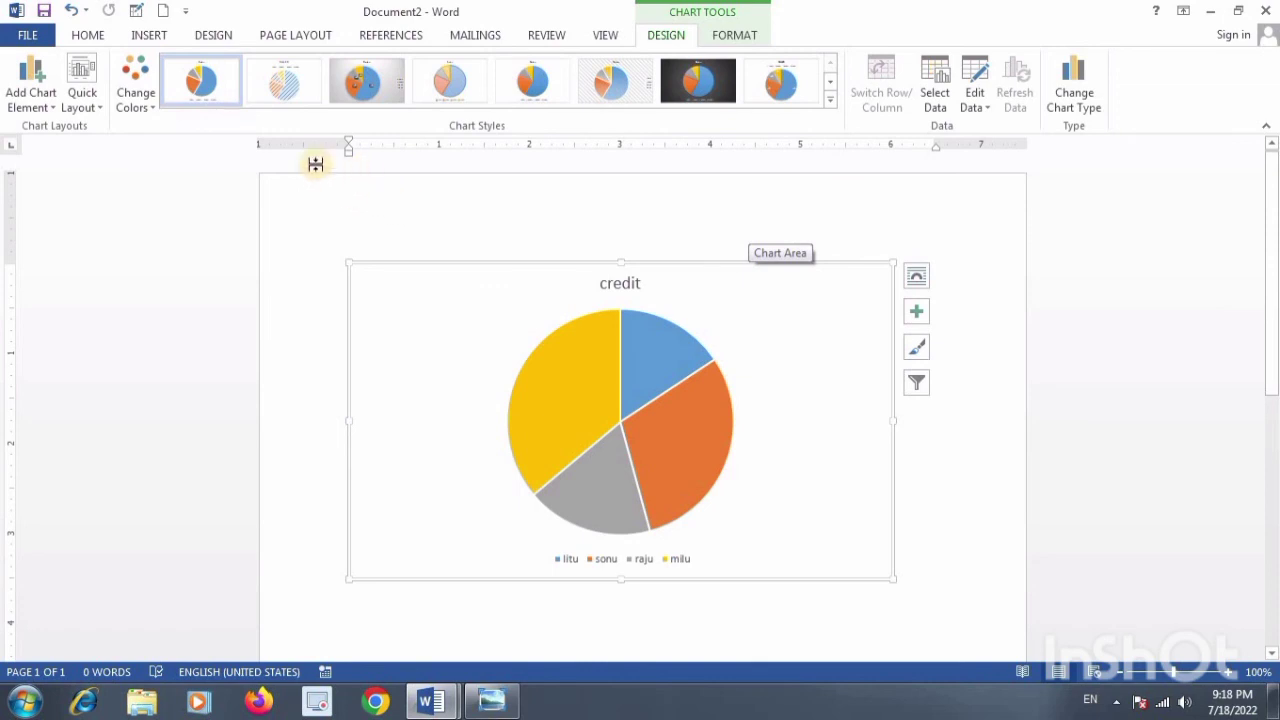
pyautogui.click(95, 110)
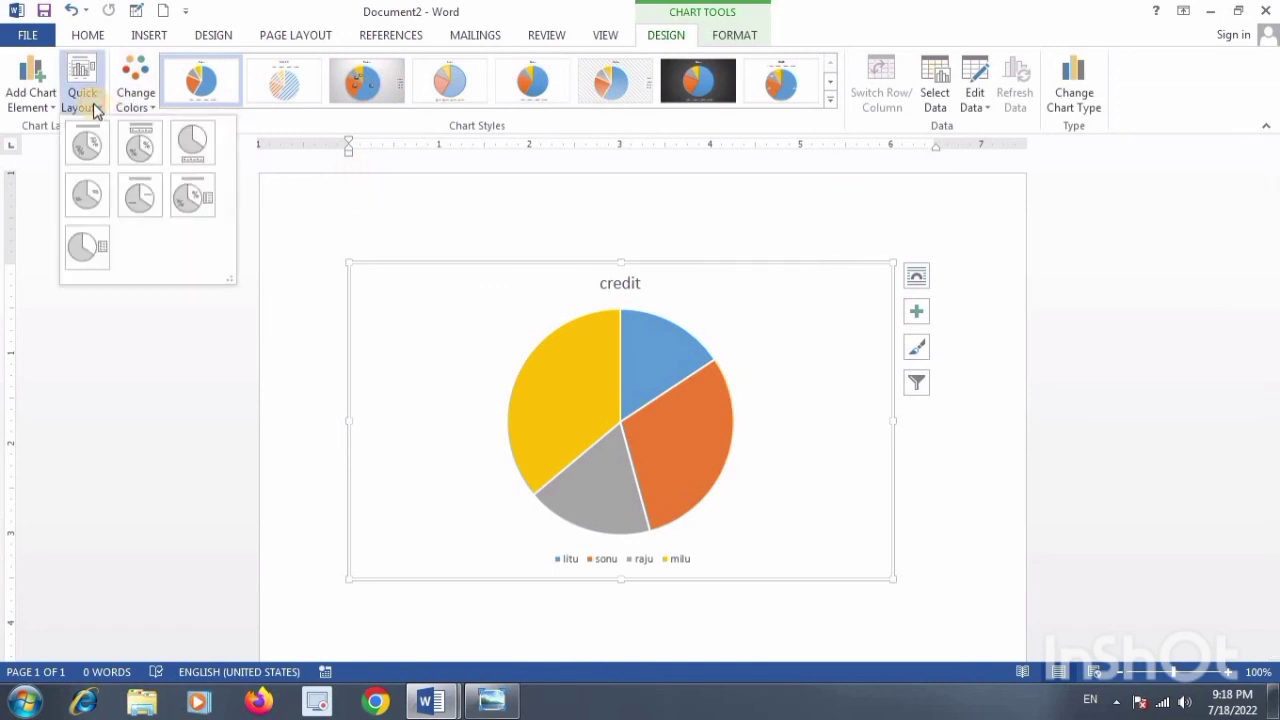
pyautogui.click(45, 108)
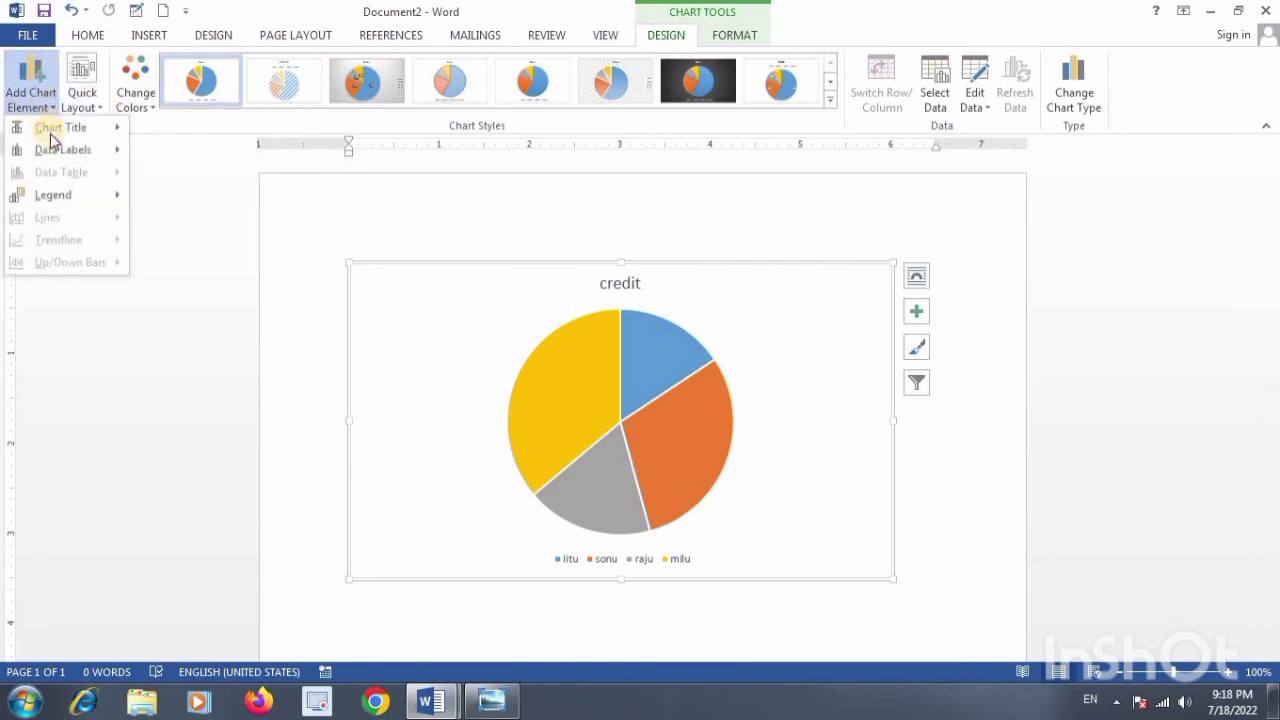
pyautogui.moveTo(63, 148)
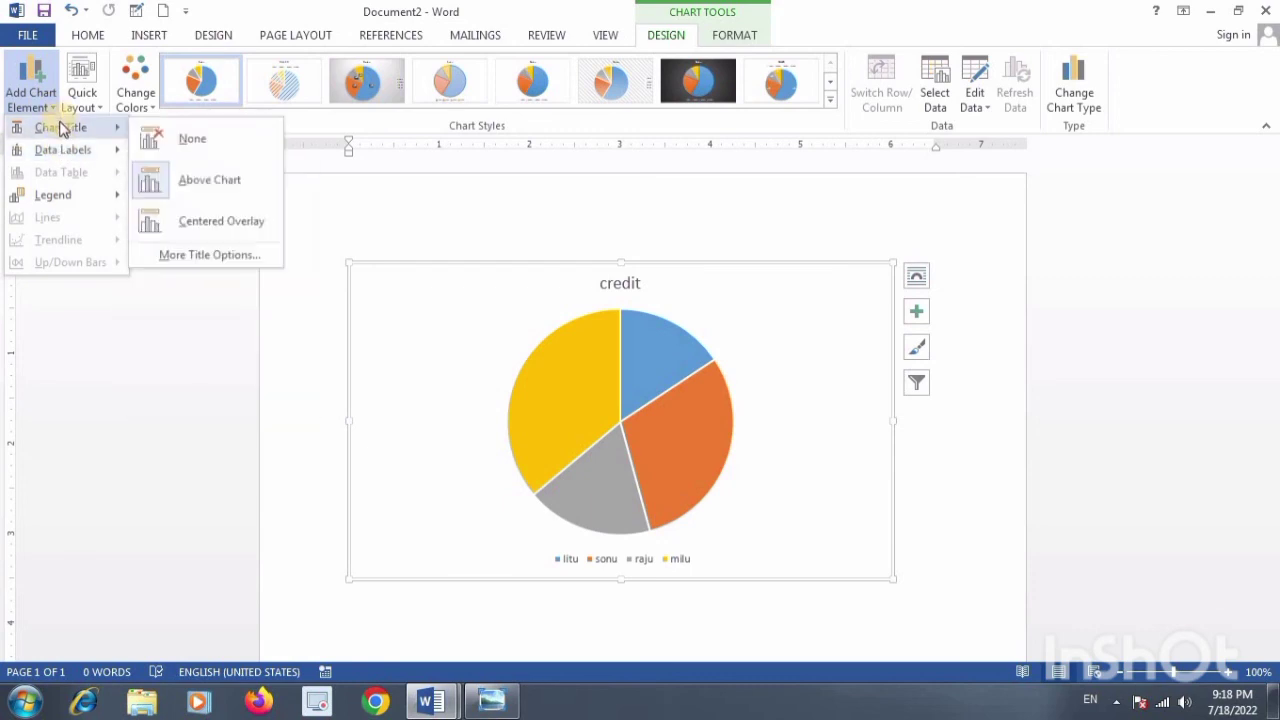
pyautogui.click(146, 189)
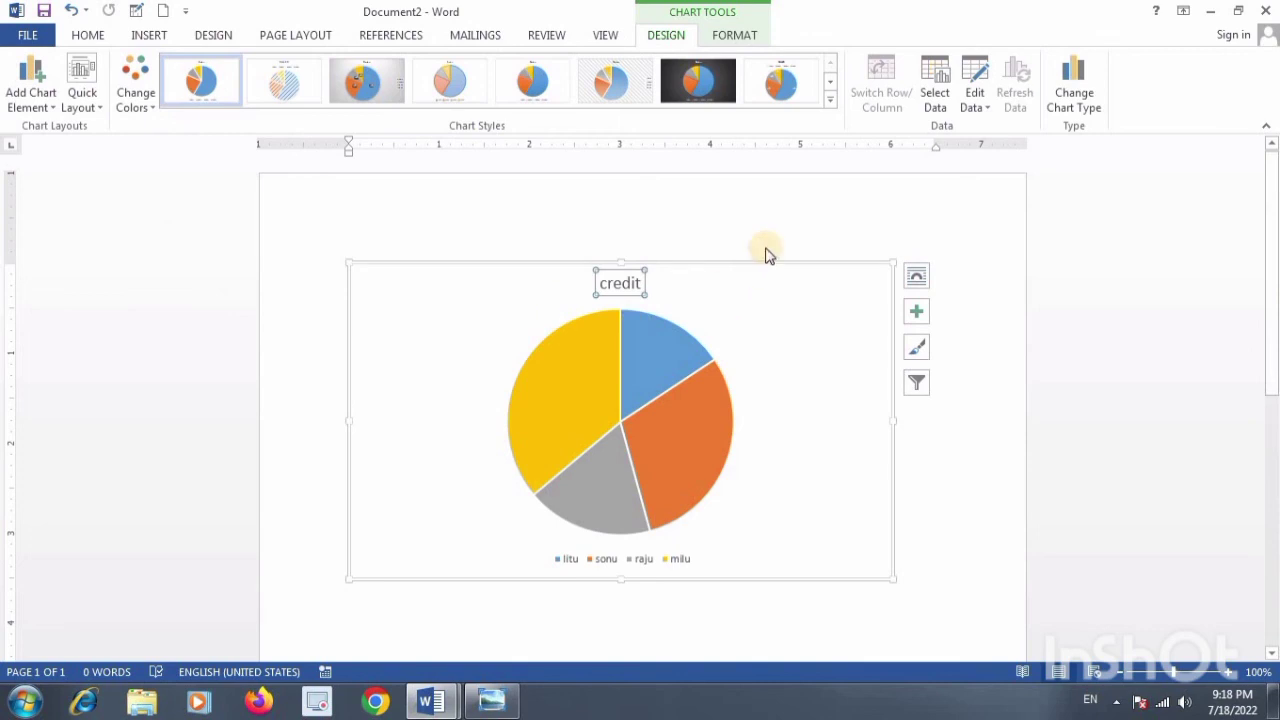
# Open the Change Chart Type dialog via Insert > Chart
pyautogui.click(730, 36)
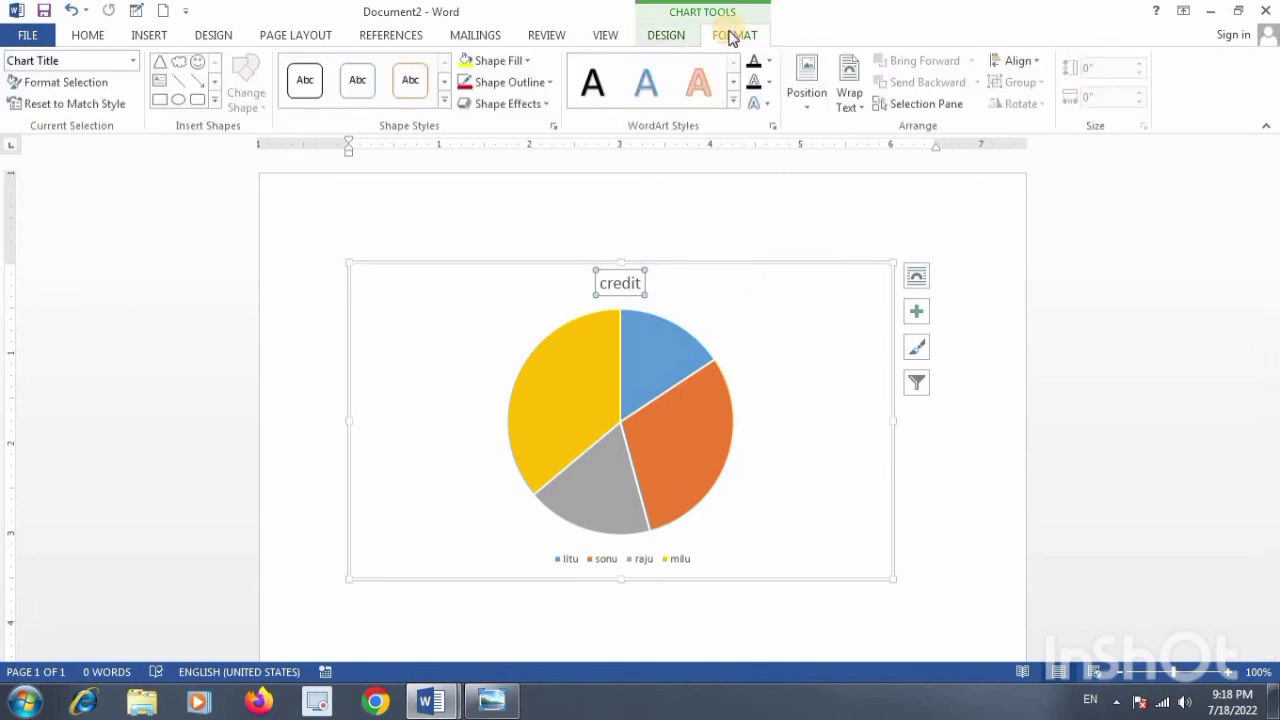
pyautogui.click(146, 35)
pyautogui.click(348, 80)
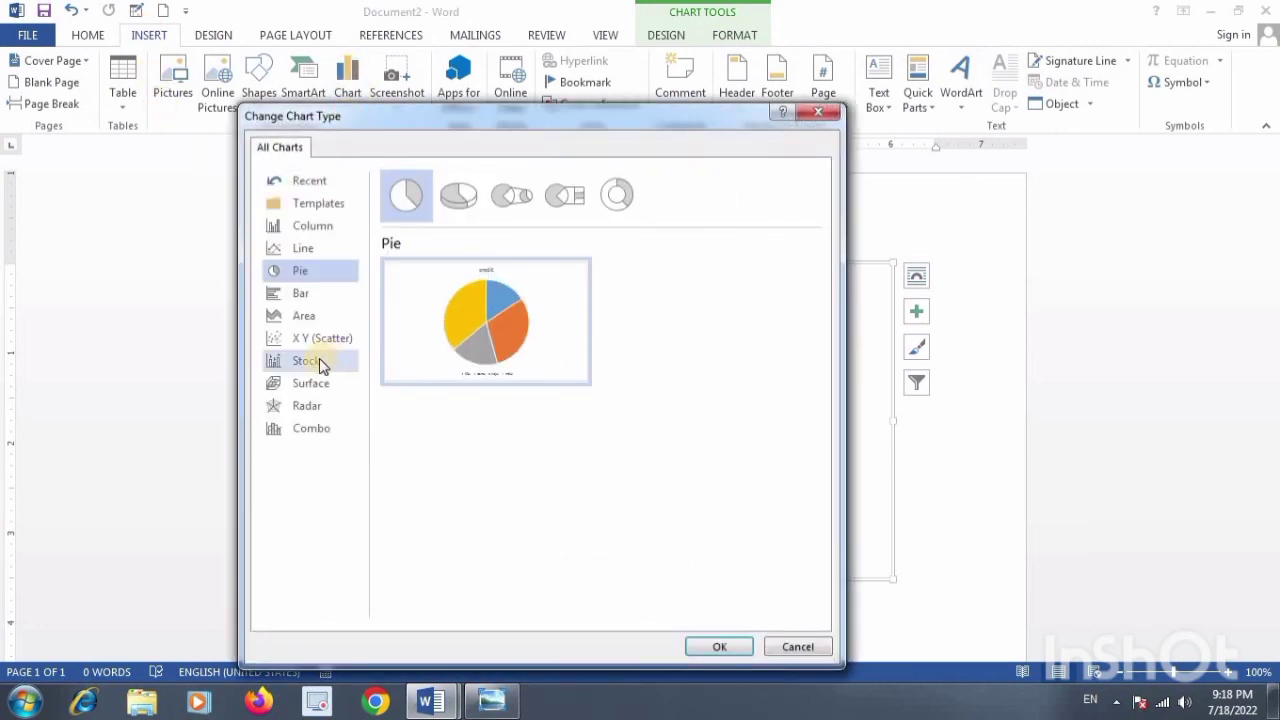
# Convert the credit pie chart to a Clustered Column chart
pyautogui.click(310, 226)
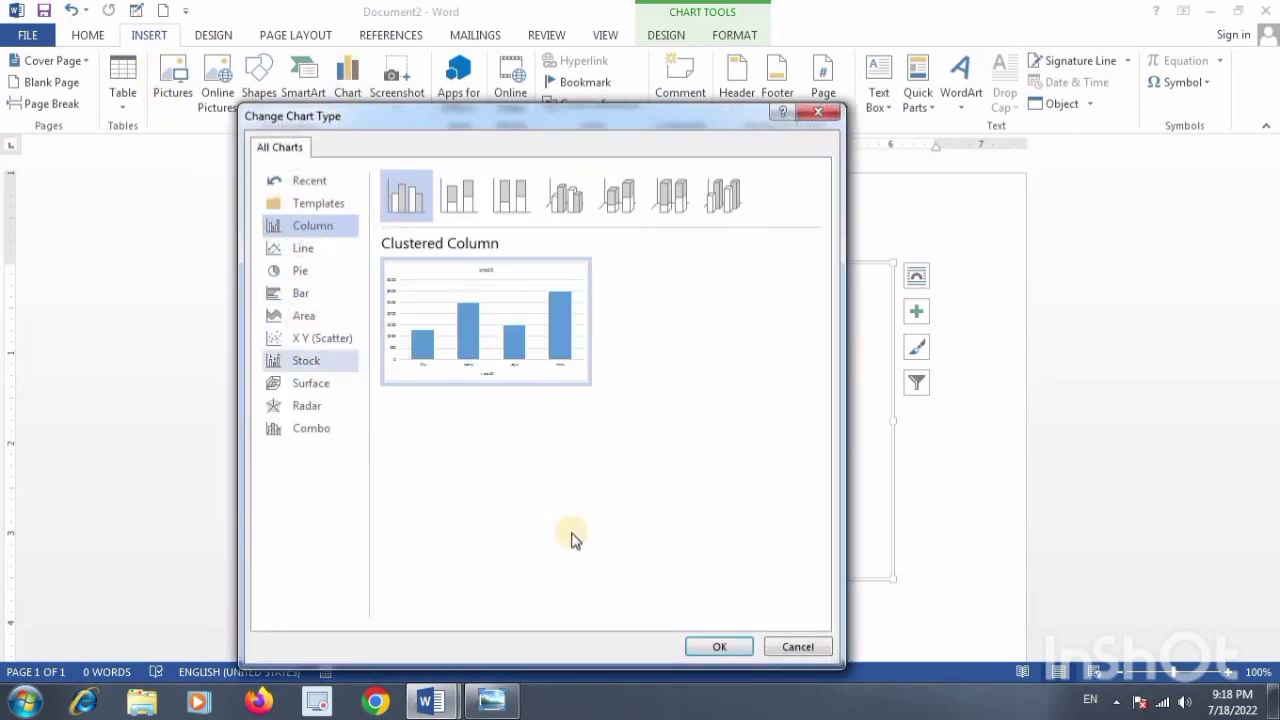
pyautogui.click(719, 643)
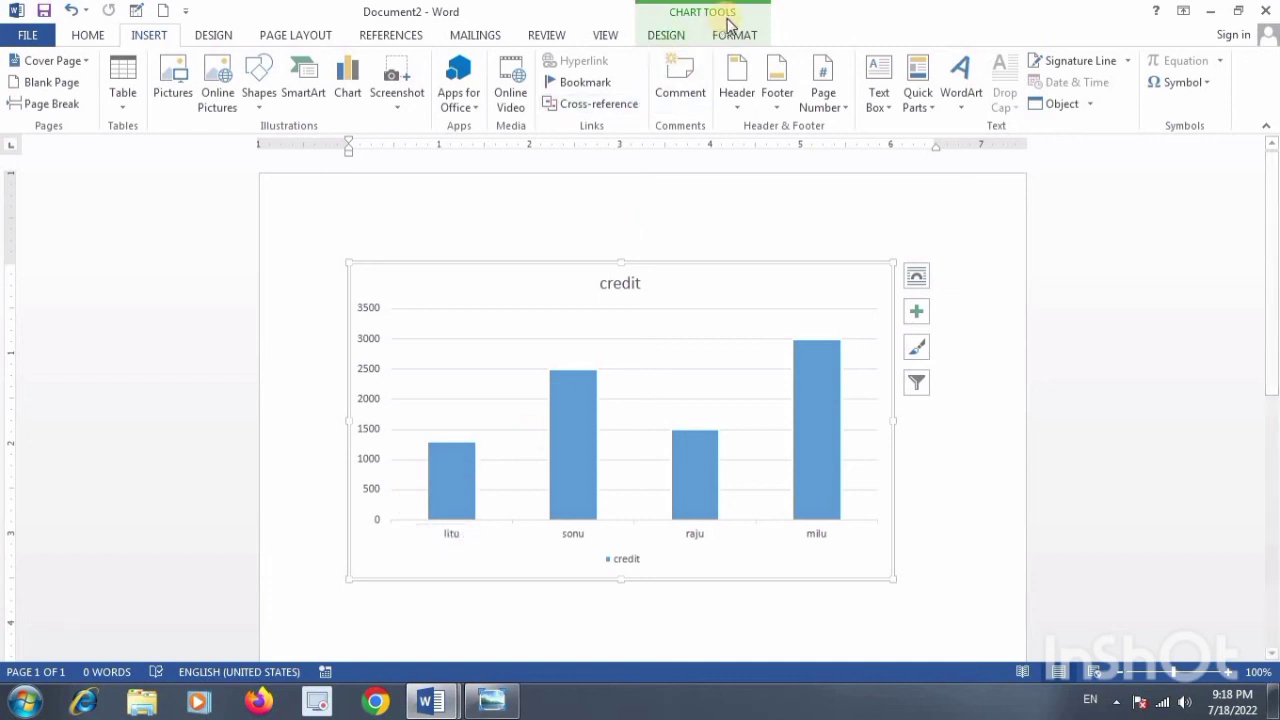
pyautogui.click(672, 37)
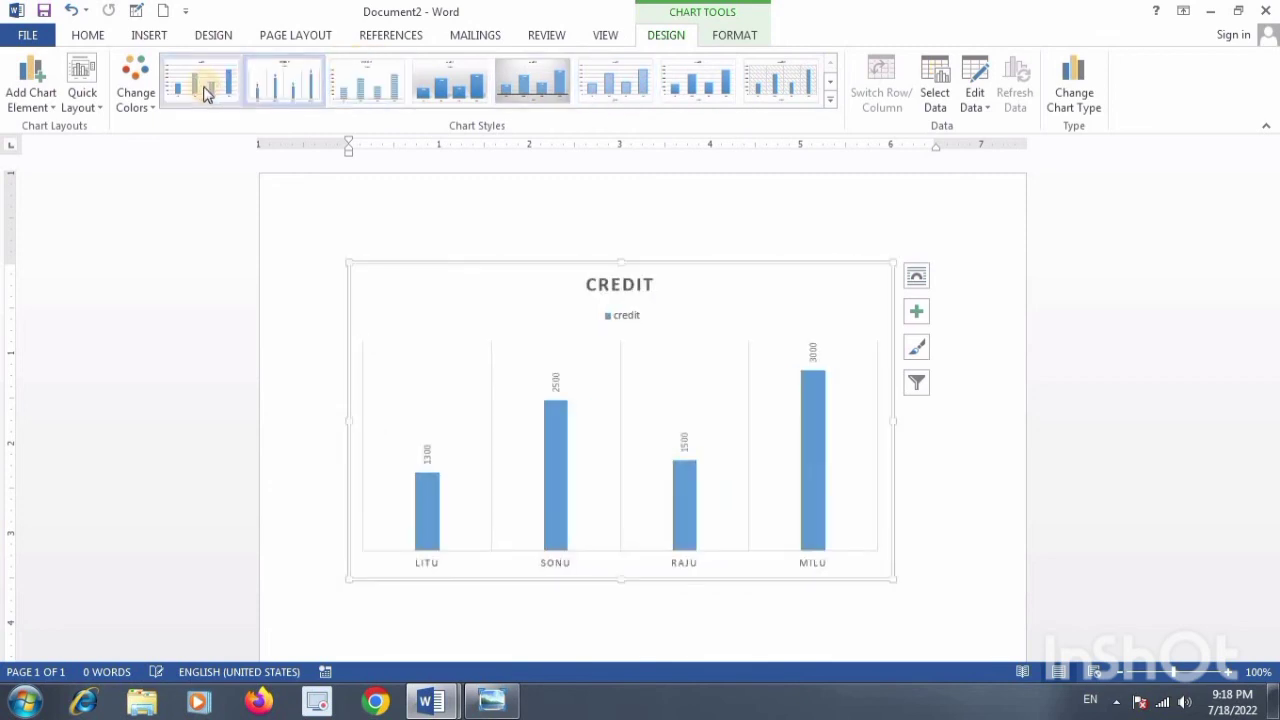
# Apply chart style 1 with value labels and switch the bars to the green colour set
pyautogui.click(204, 90)
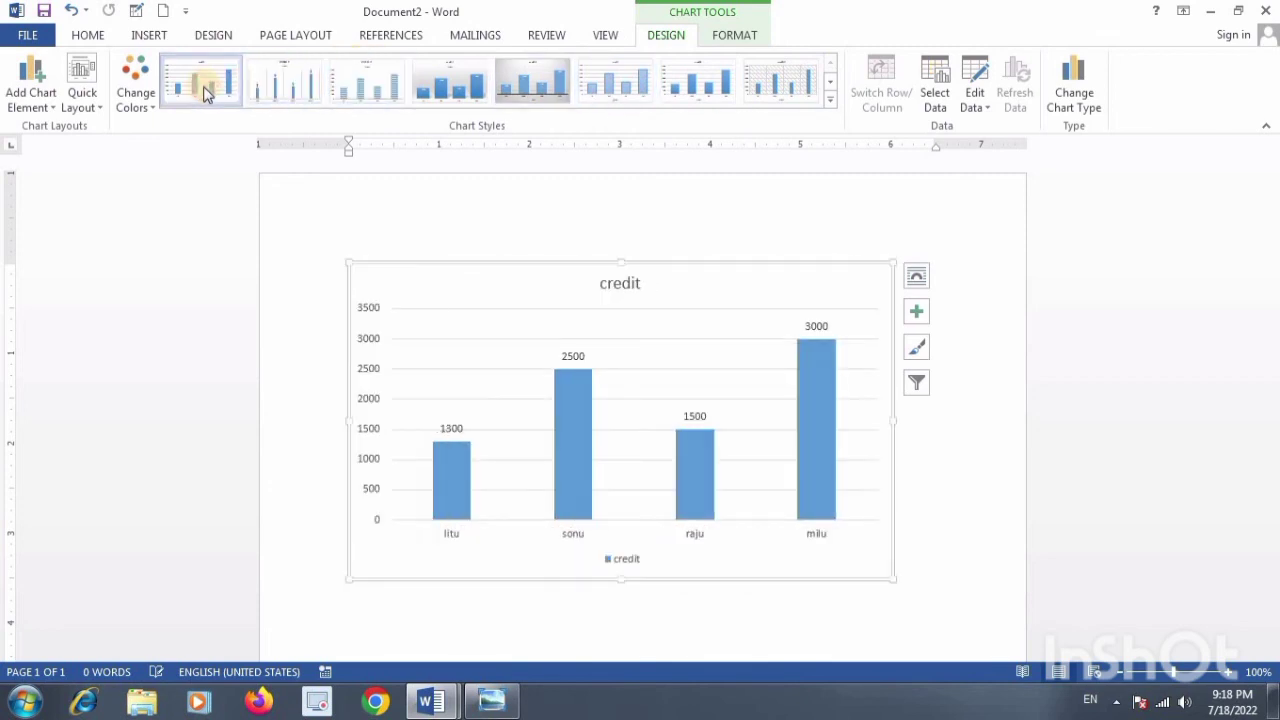
pyautogui.click(150, 110)
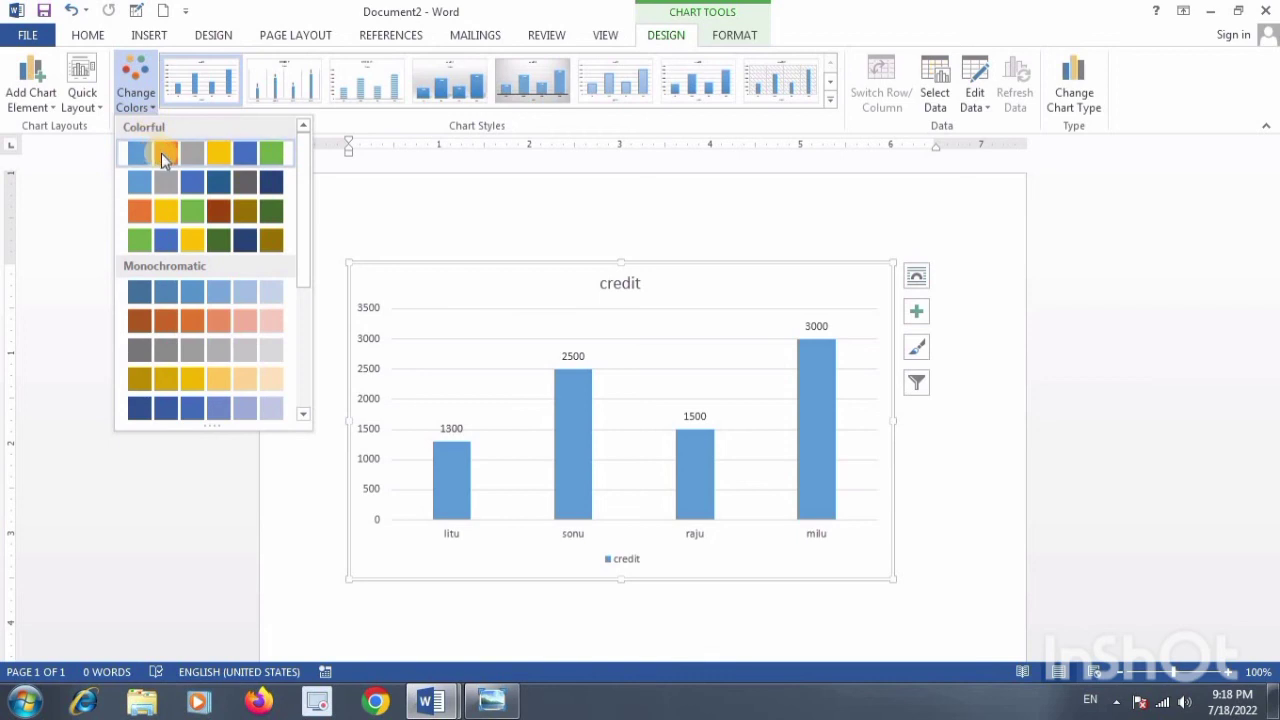
pyautogui.click(161, 153)
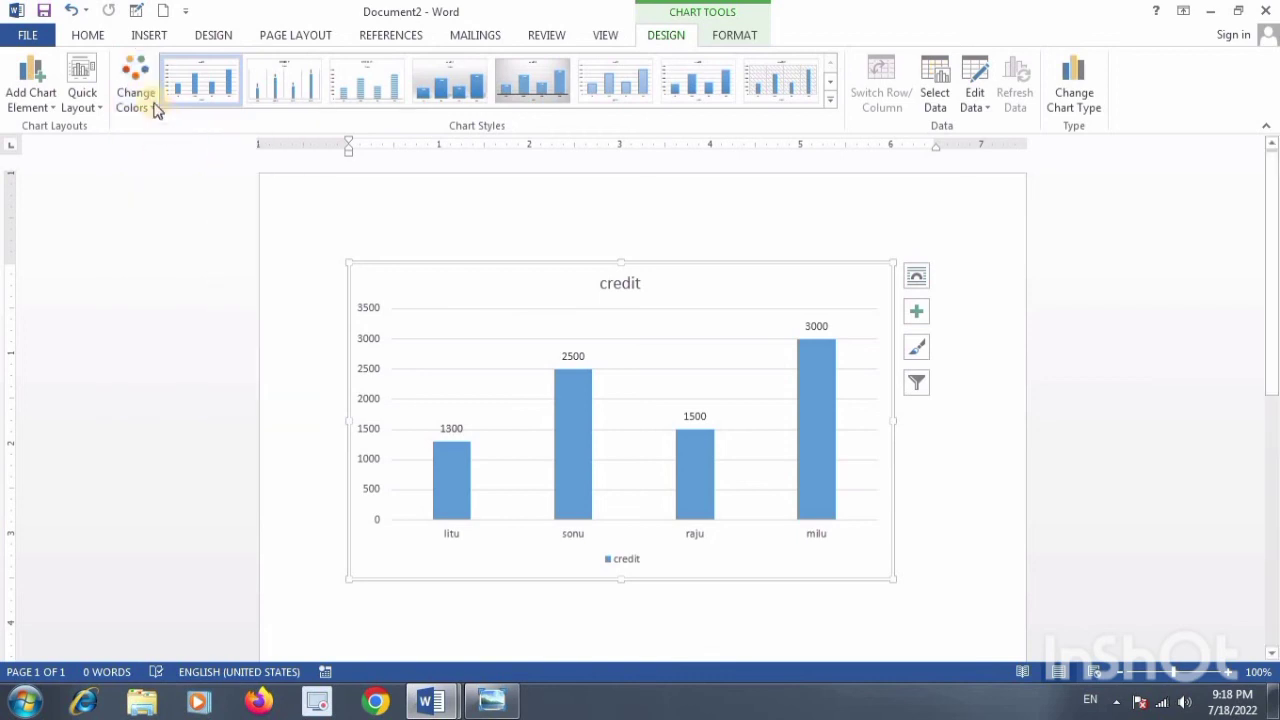
pyautogui.click(490, 369)
pyautogui.click(137, 72)
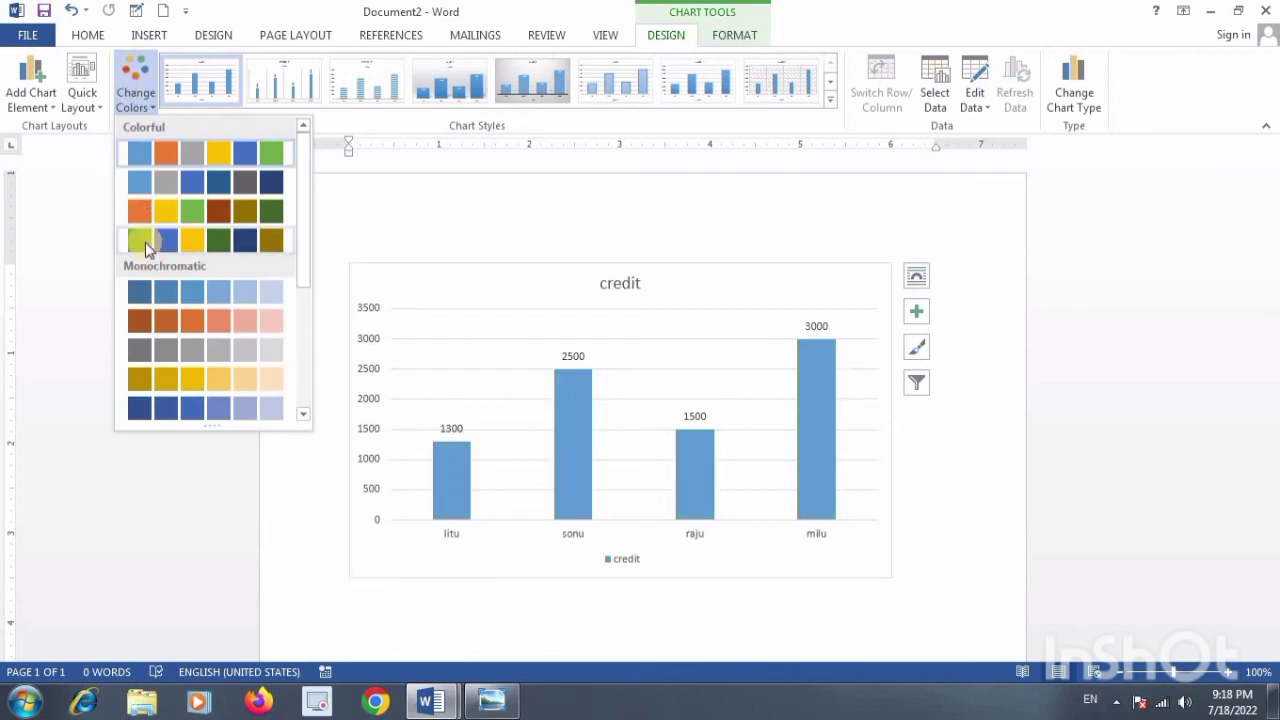
pyautogui.click(145, 242)
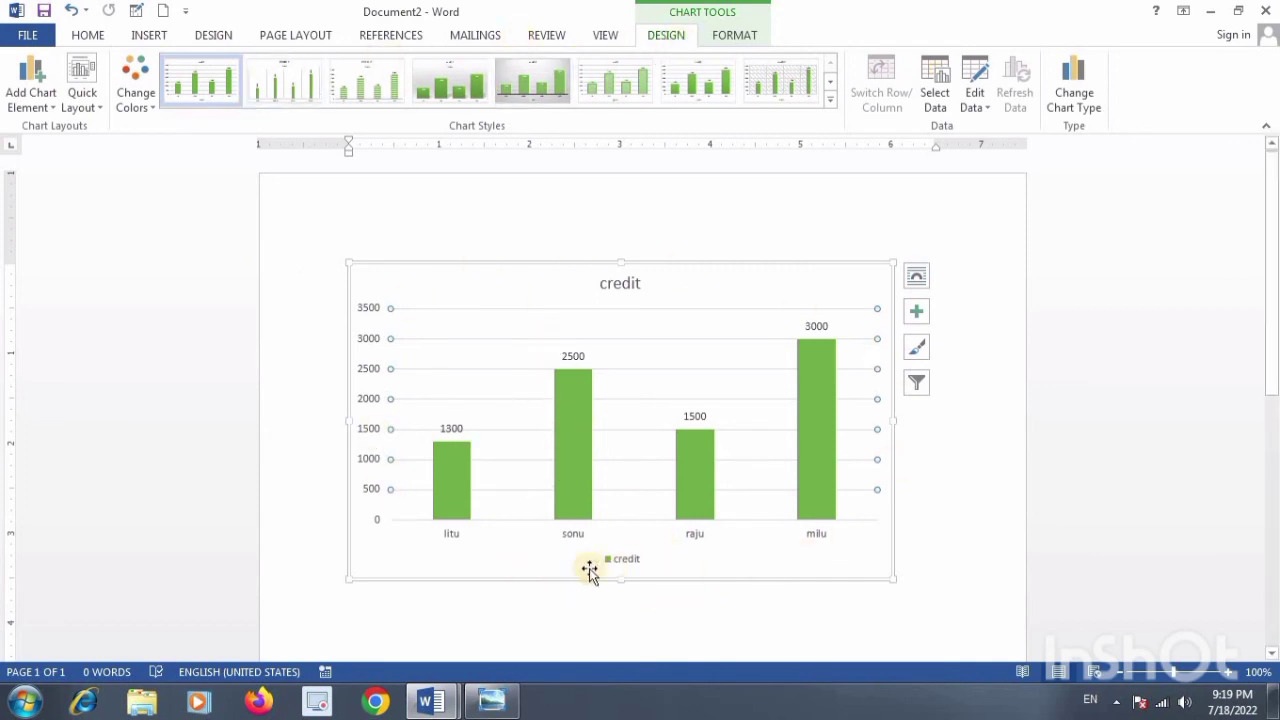
pyautogui.click(148, 37)
pyautogui.click(343, 80)
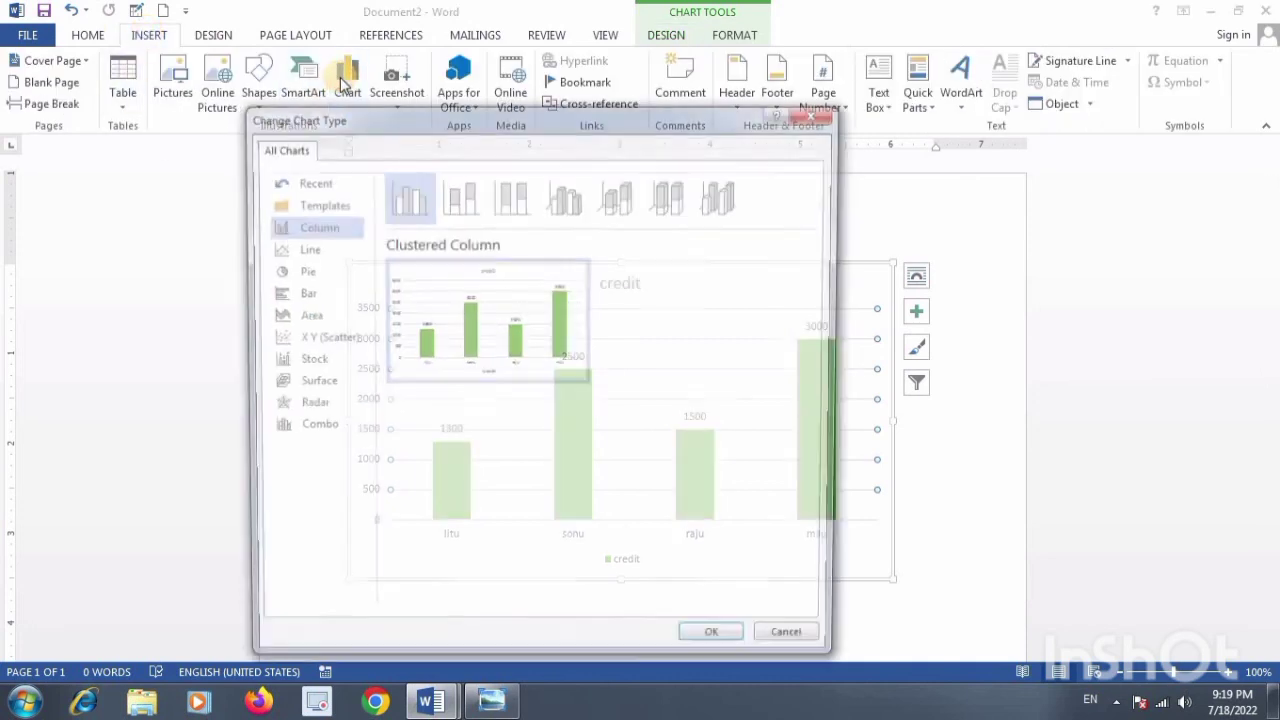
# Switch the credit chart's type to Line
pyautogui.click(300, 249)
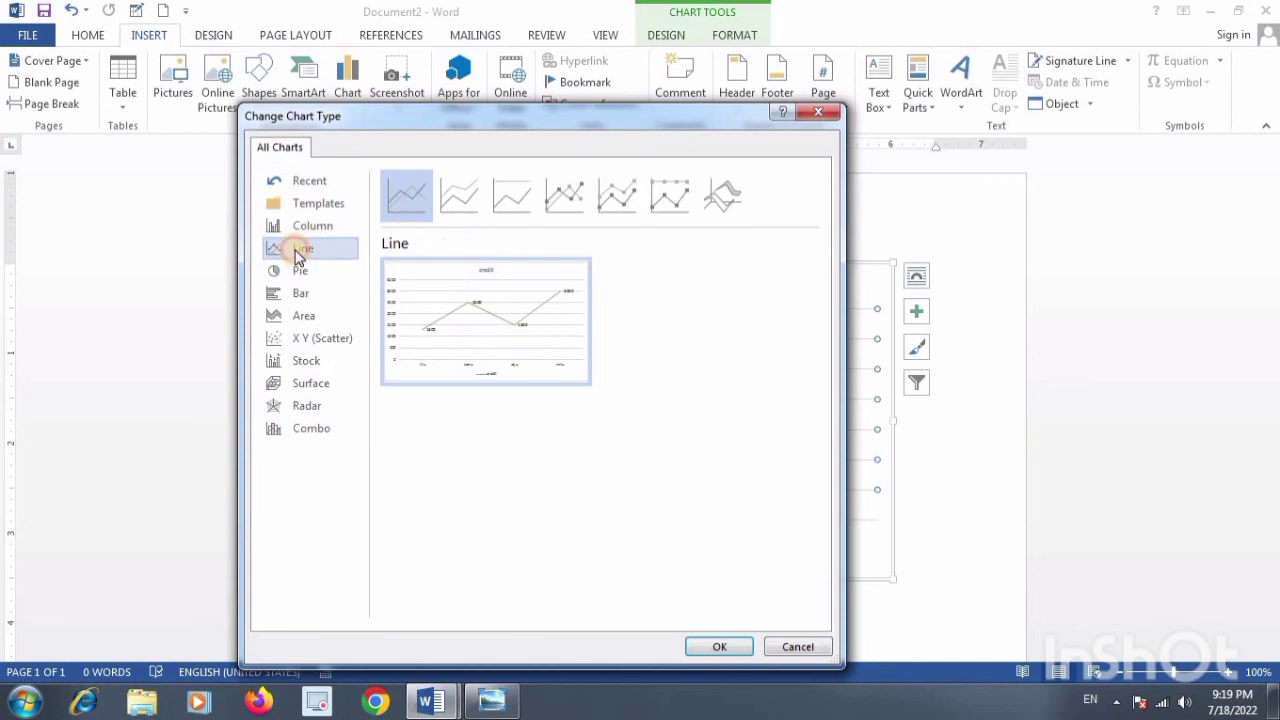
pyautogui.click(722, 646)
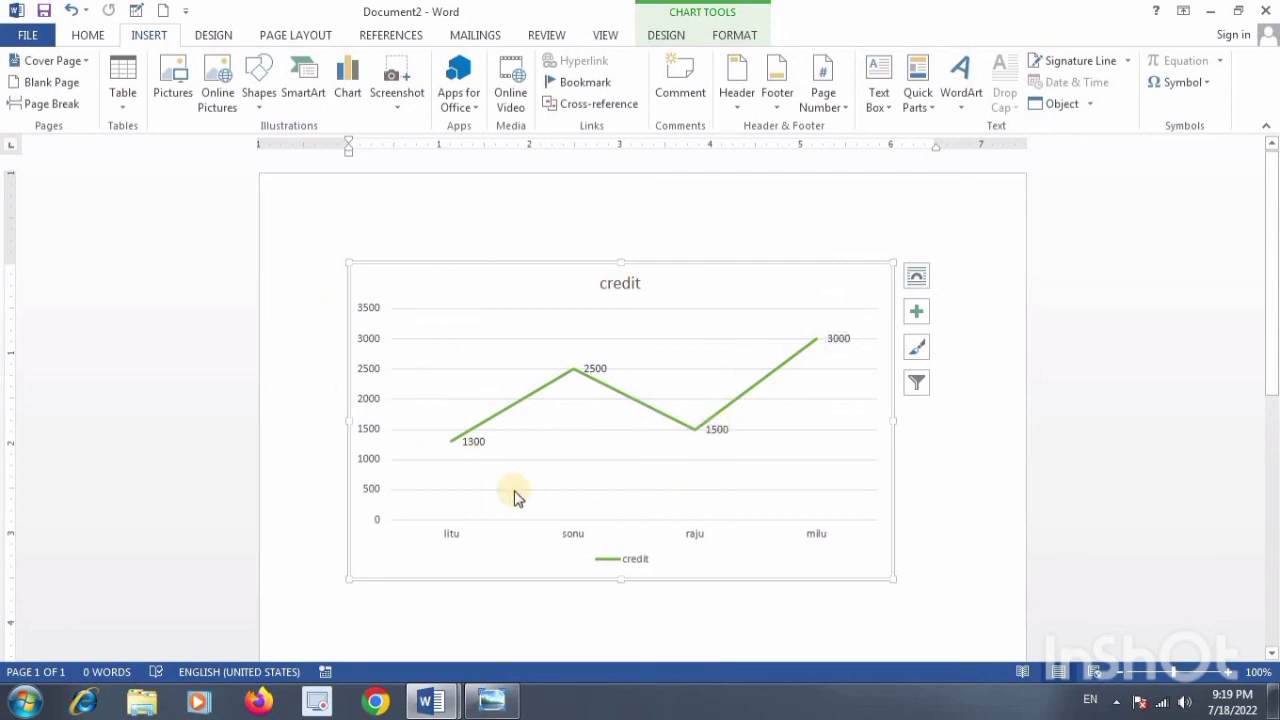
# Preview the grey gradient, solid green and plain white chart styles, then apply the dark charcoal style
pyautogui.click(668, 36)
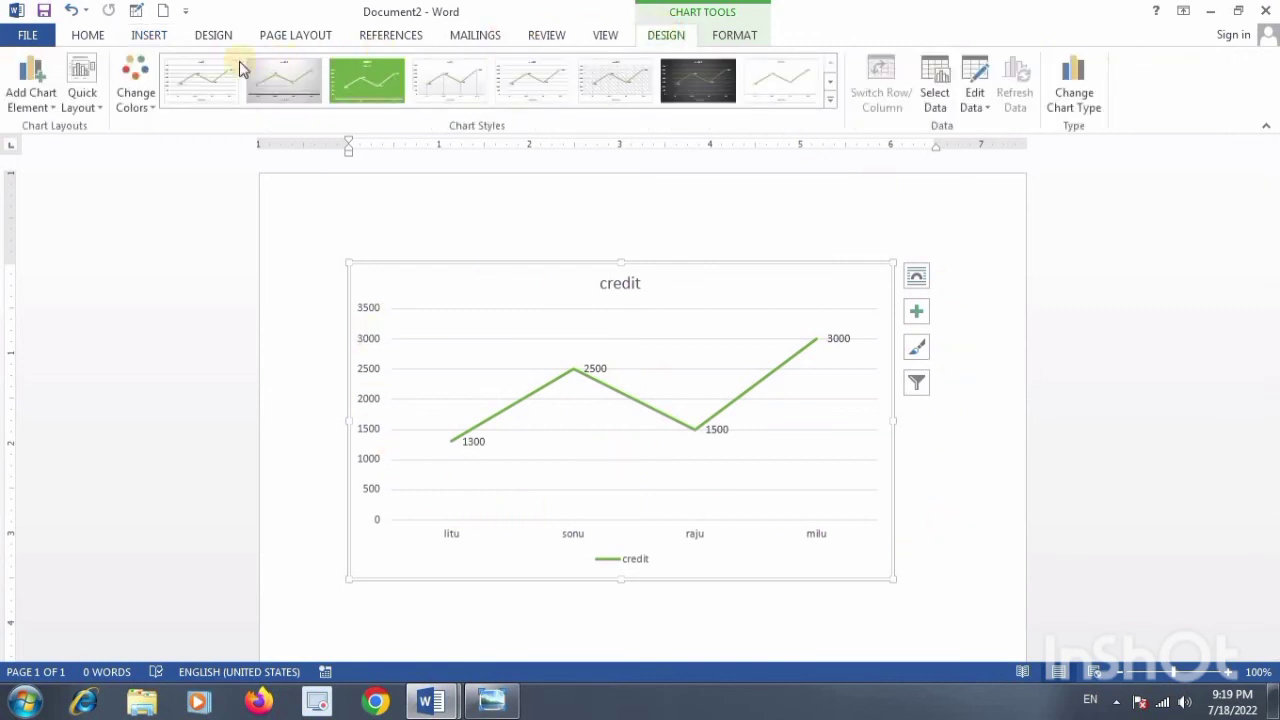
pyautogui.click(286, 82)
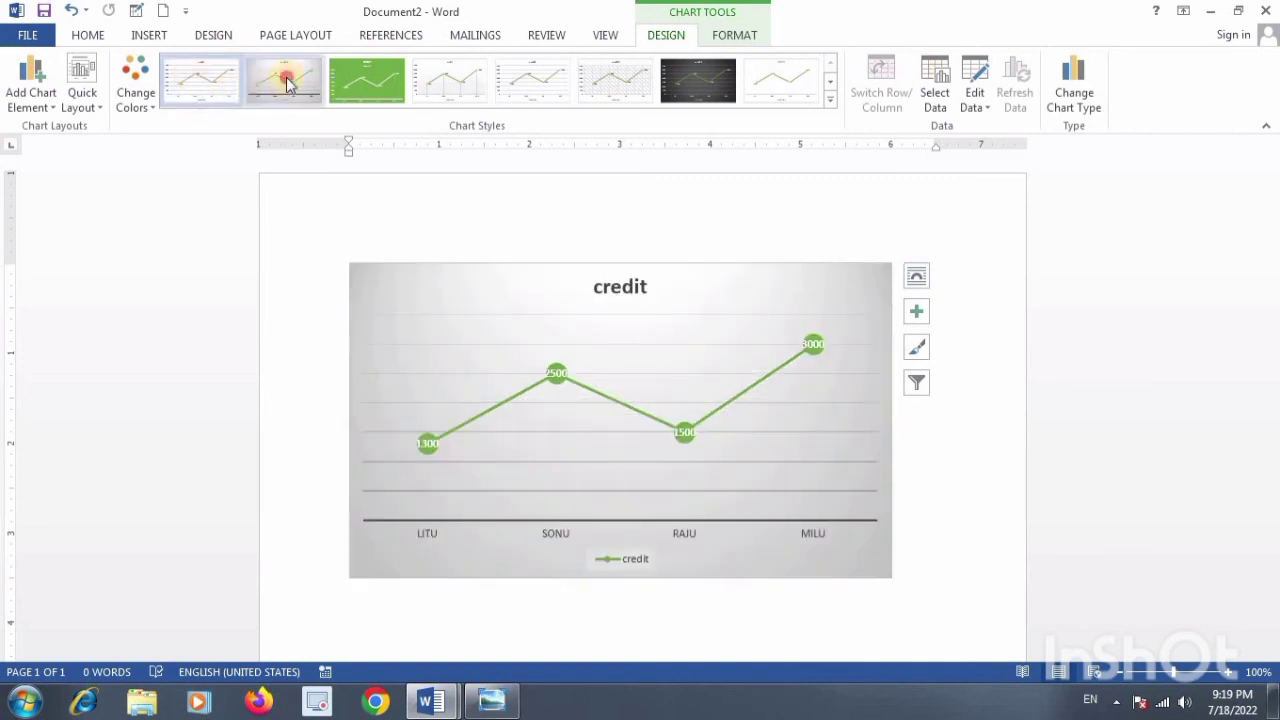
pyautogui.click(397, 84)
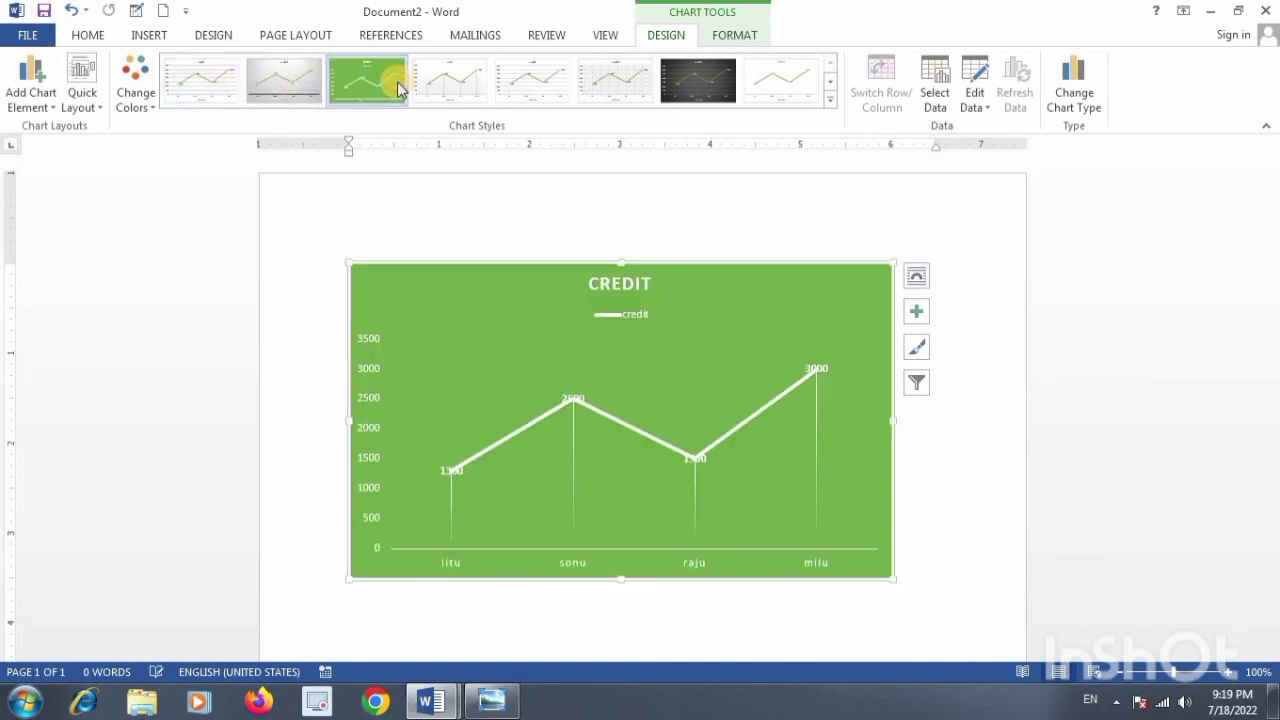
pyautogui.click(450, 86)
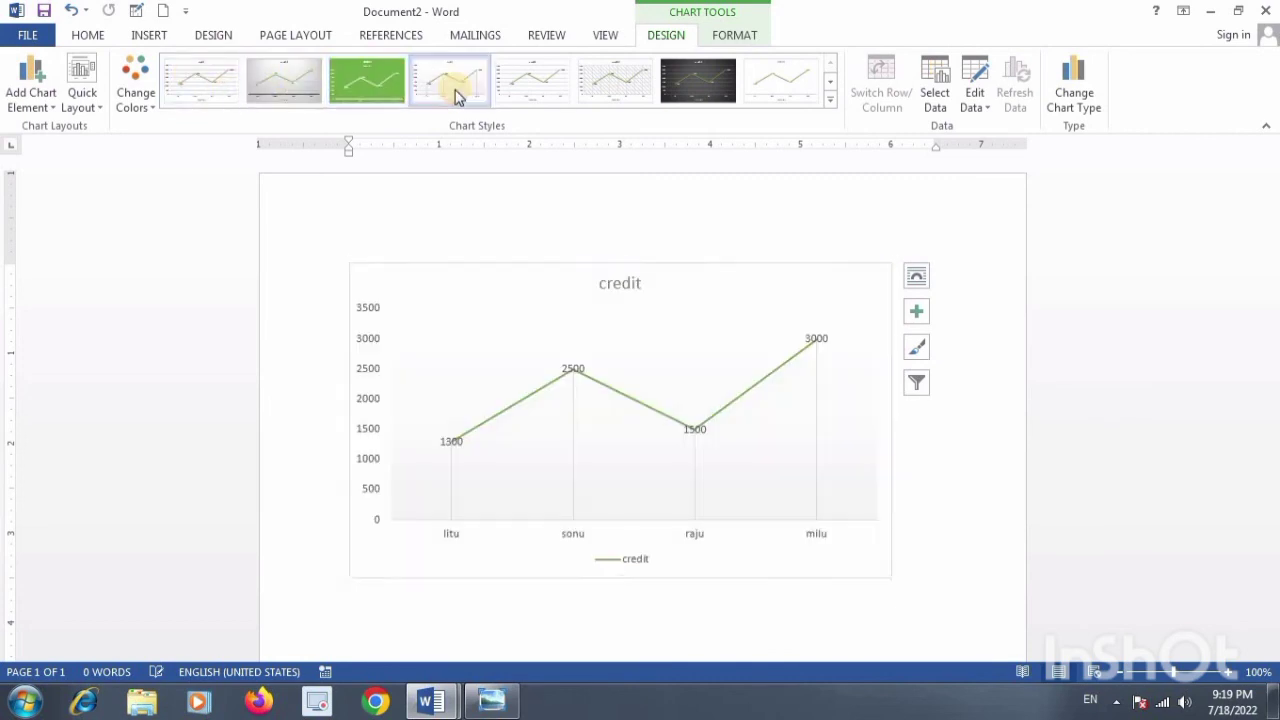
pyautogui.click(698, 88)
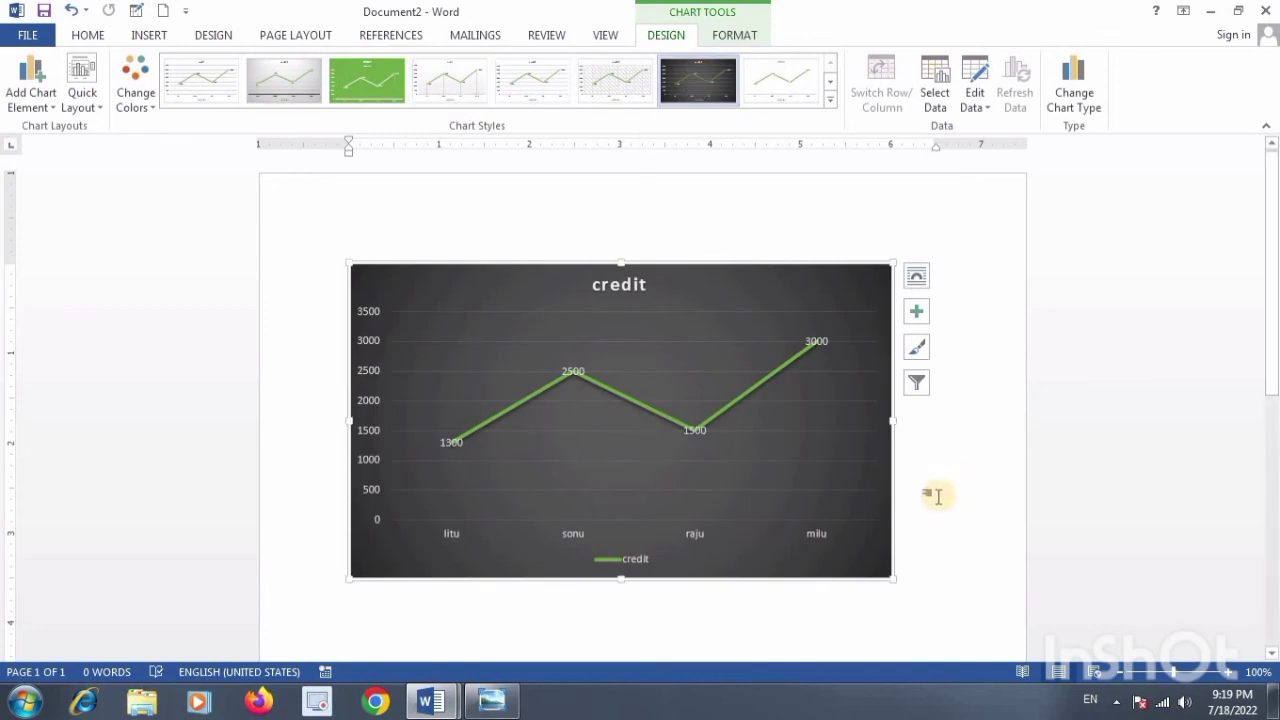
pyautogui.scroll(-3, 937, 496)
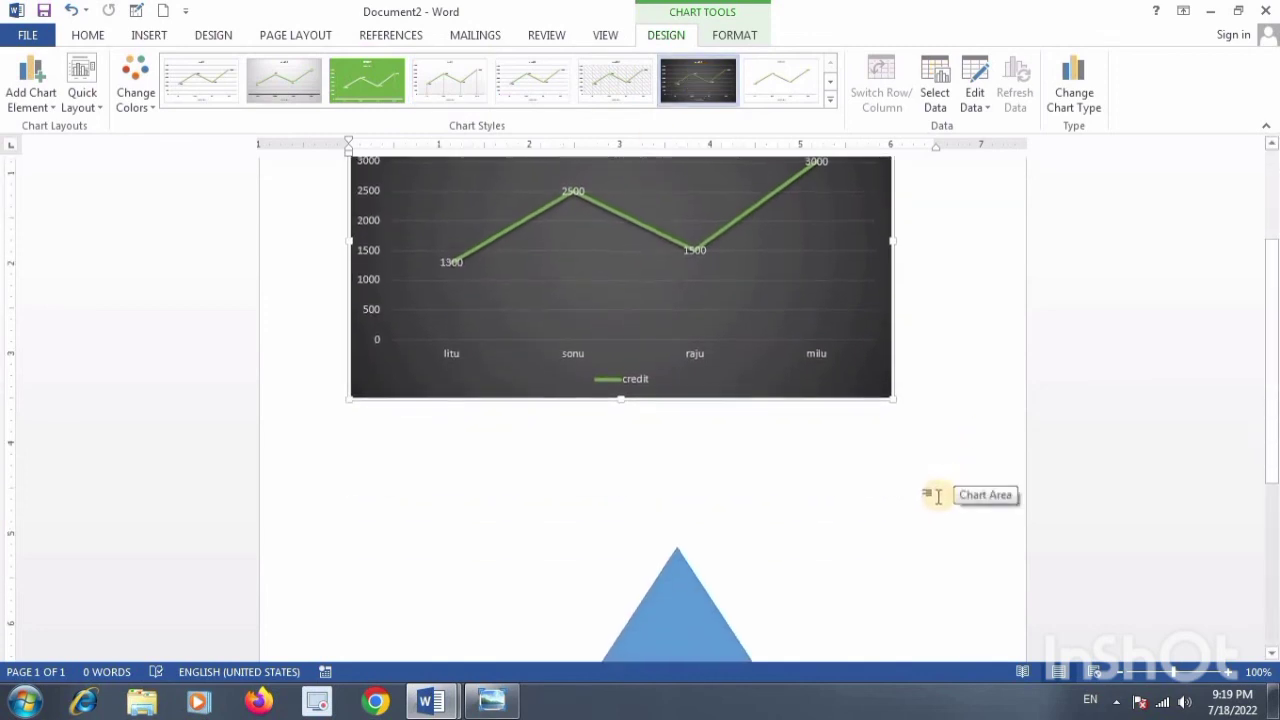
pyautogui.scroll(3, 937, 496)
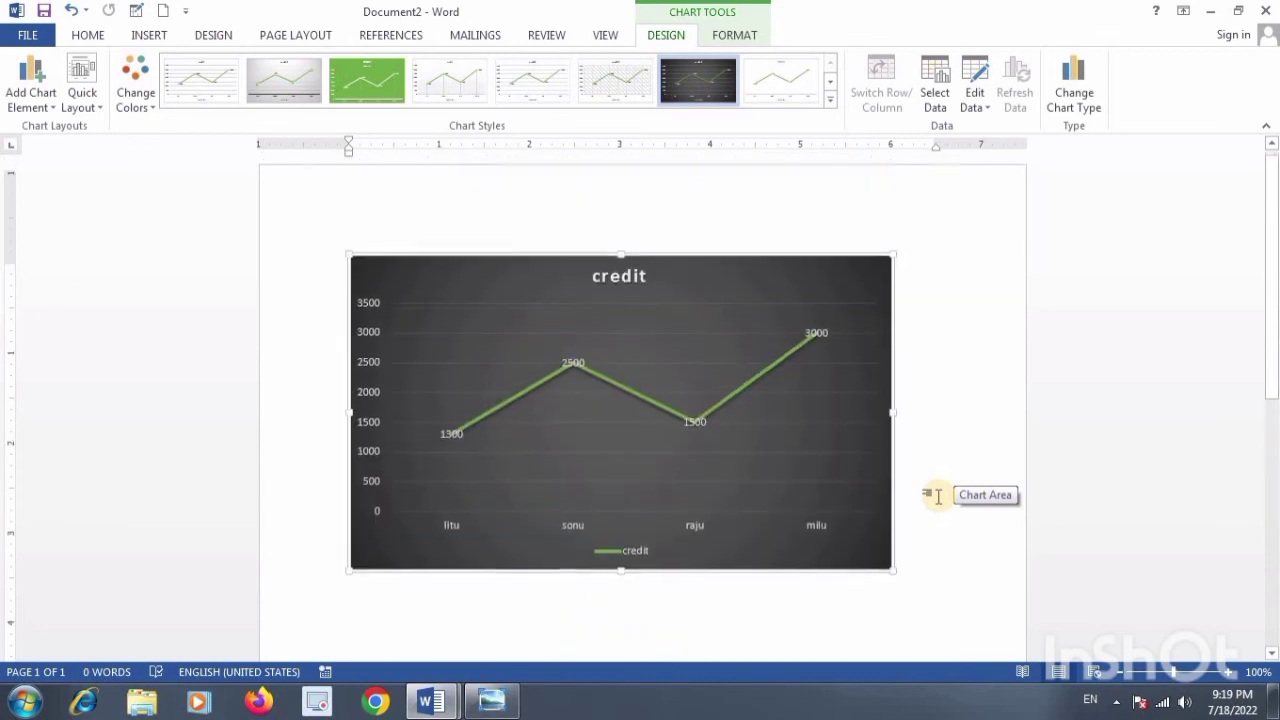
pyautogui.click(149, 36)
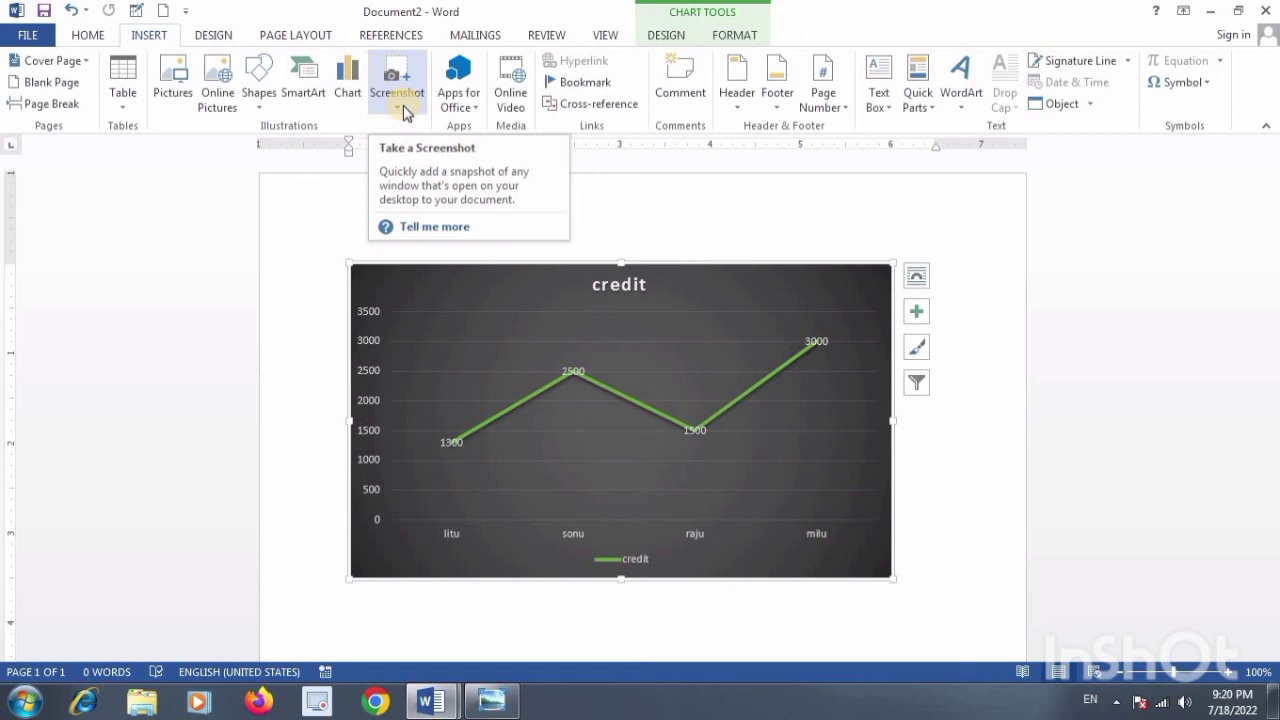
pyautogui.click(405, 110)
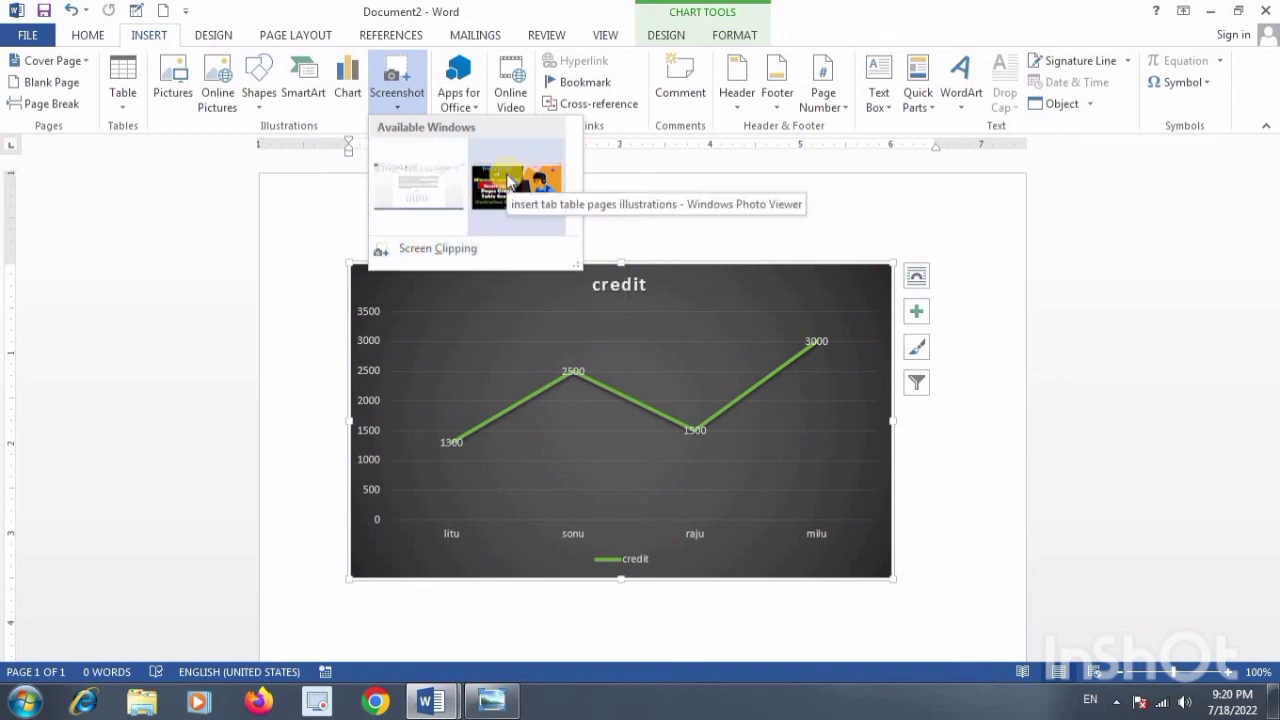
pyautogui.click(428, 248)
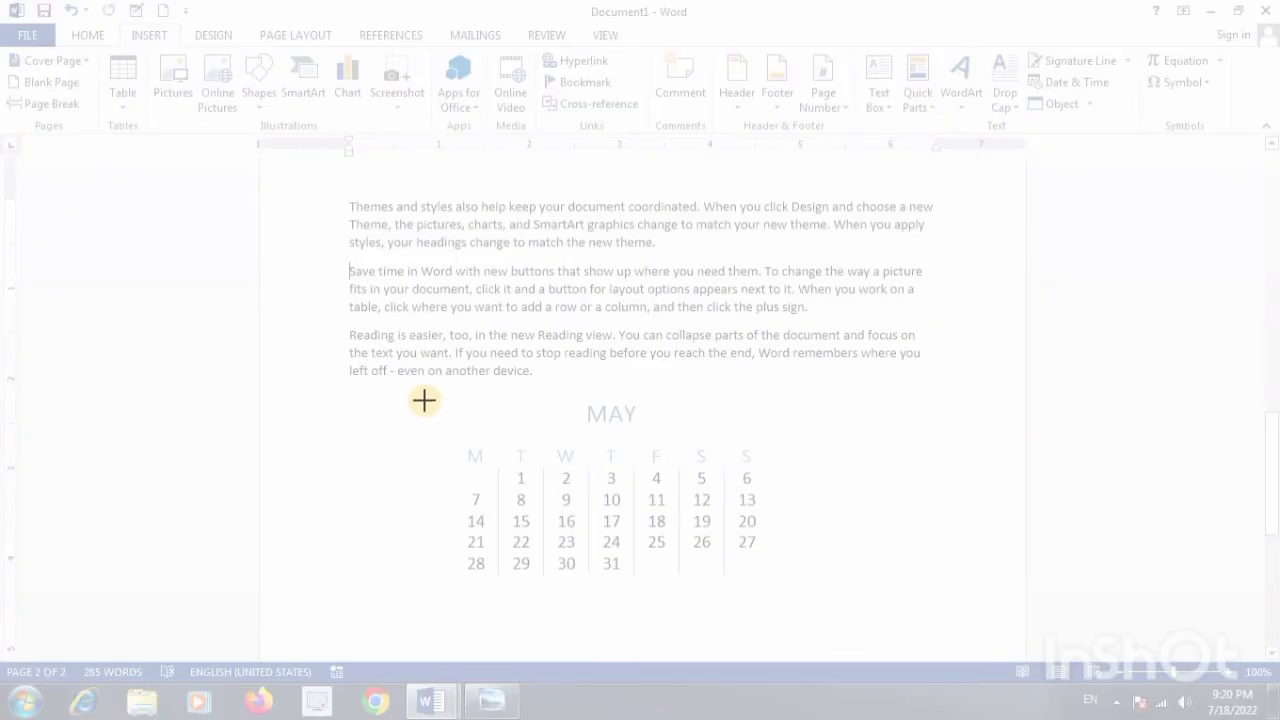
pyautogui.moveTo(443, 390)
pyautogui.mouseDown()
pyautogui.moveTo(466, 565)
pyautogui.moveTo(795, 586)
pyautogui.mouseUp()
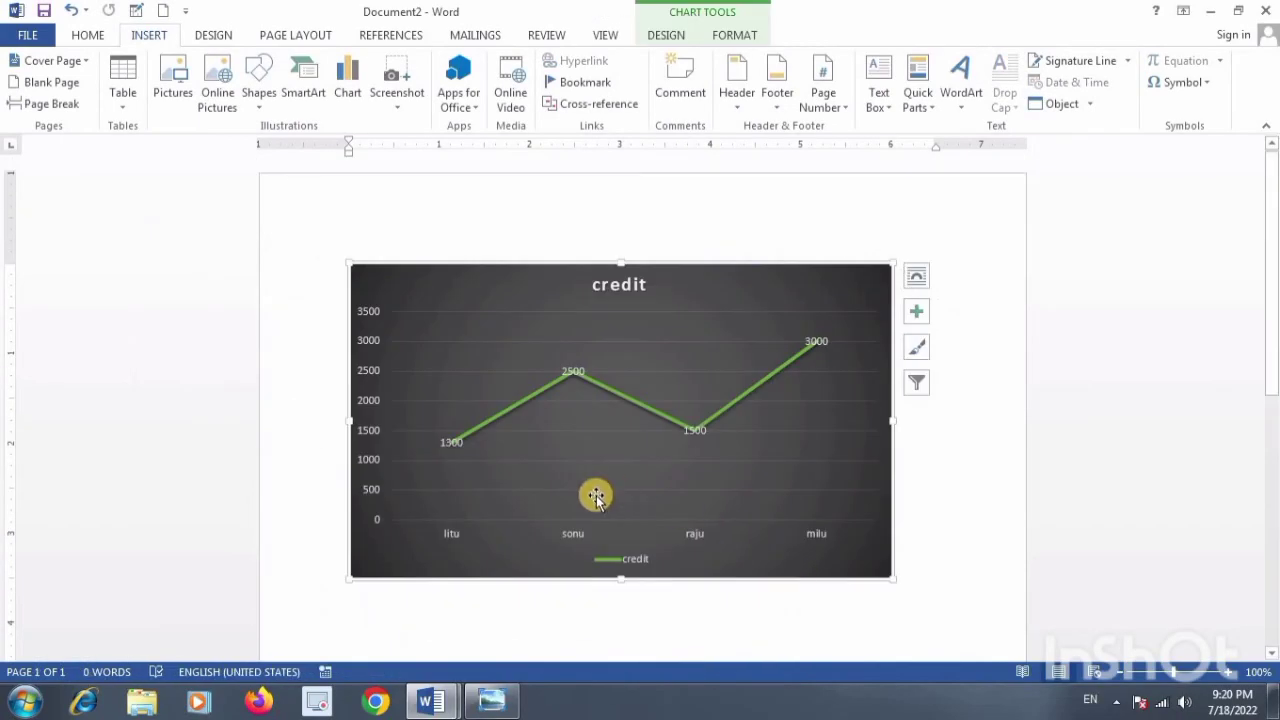
pyautogui.scroll(-3, 595, 497)
pyautogui.scroll(3, 595, 497)
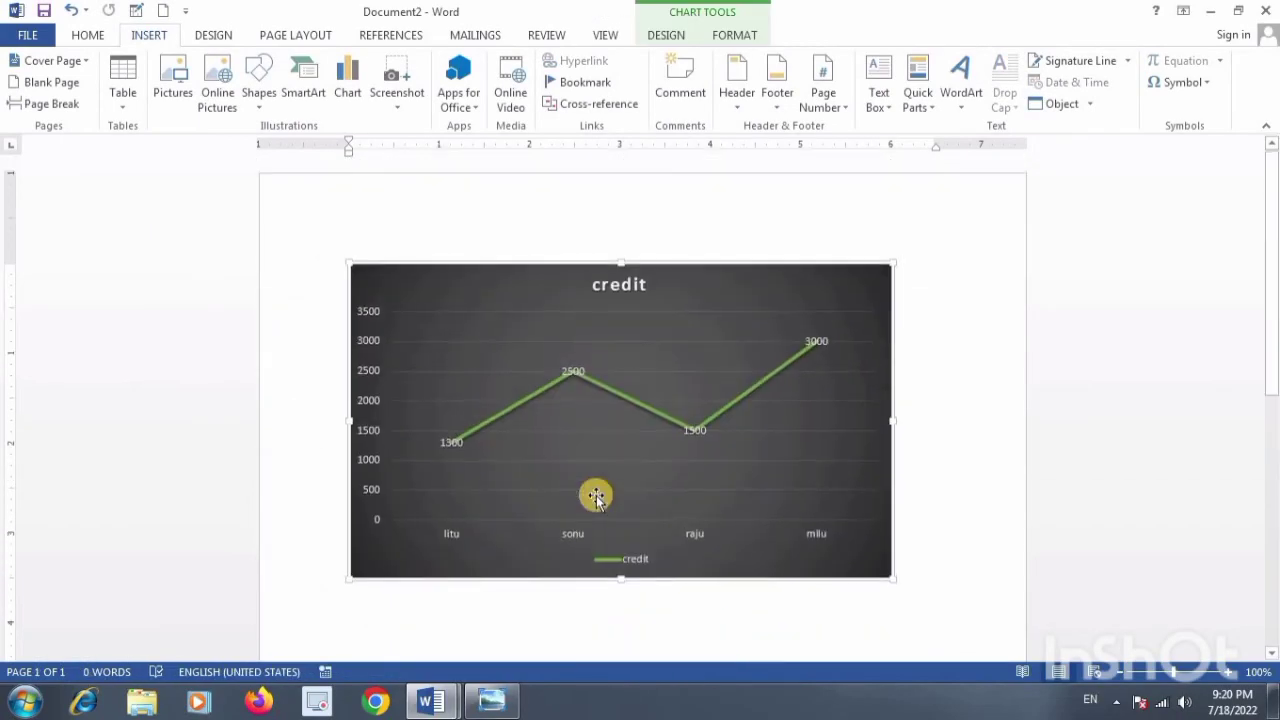
pyautogui.scroll(-3, 594, 499)
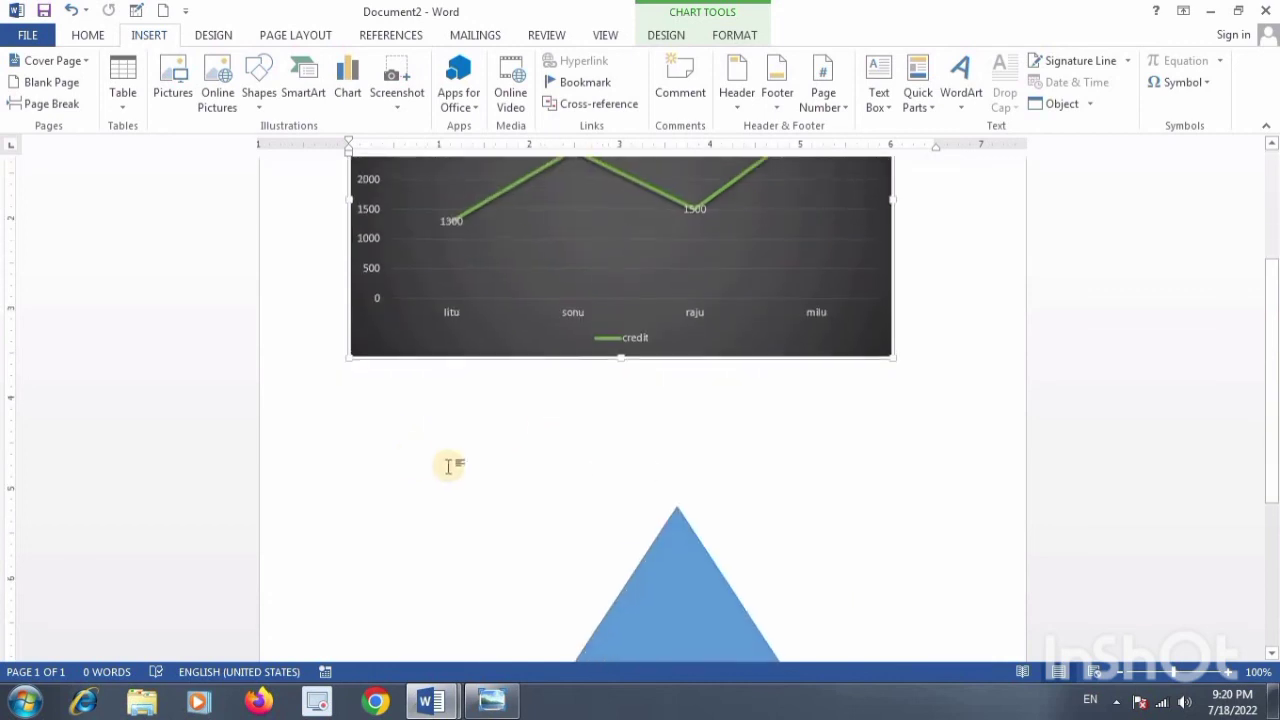
pyautogui.click(366, 446)
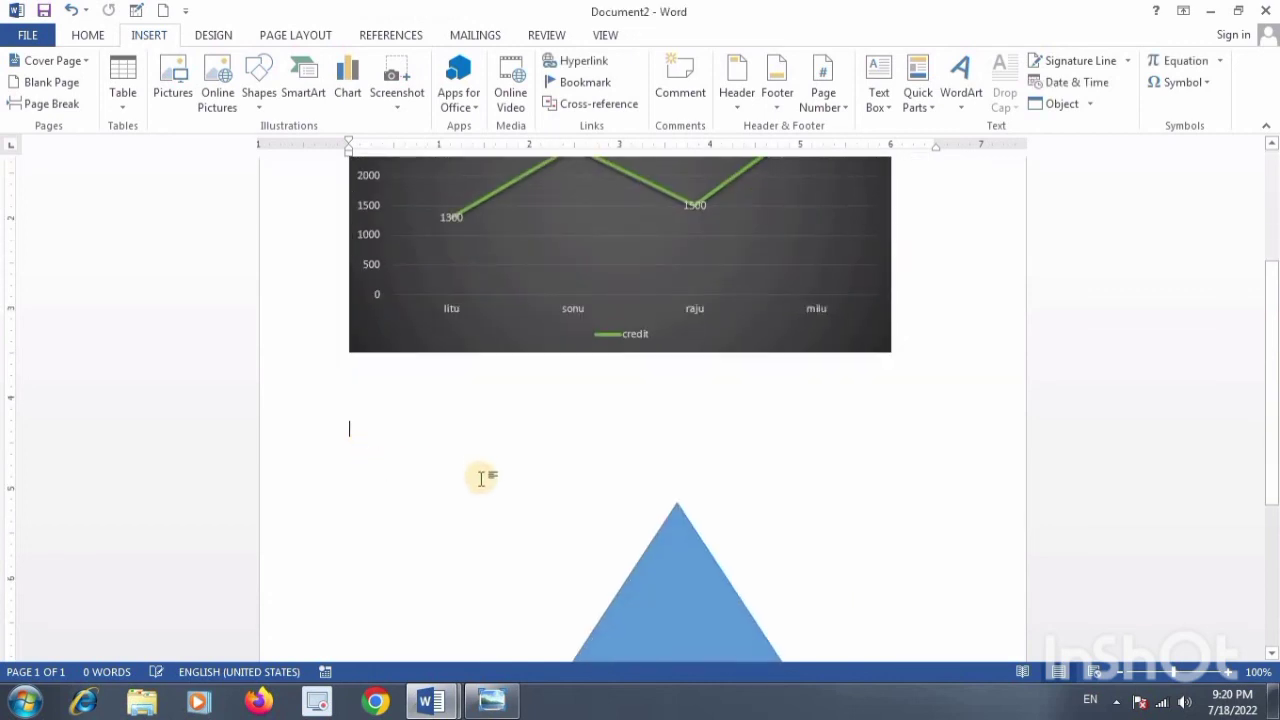
pyautogui.click(398, 95)
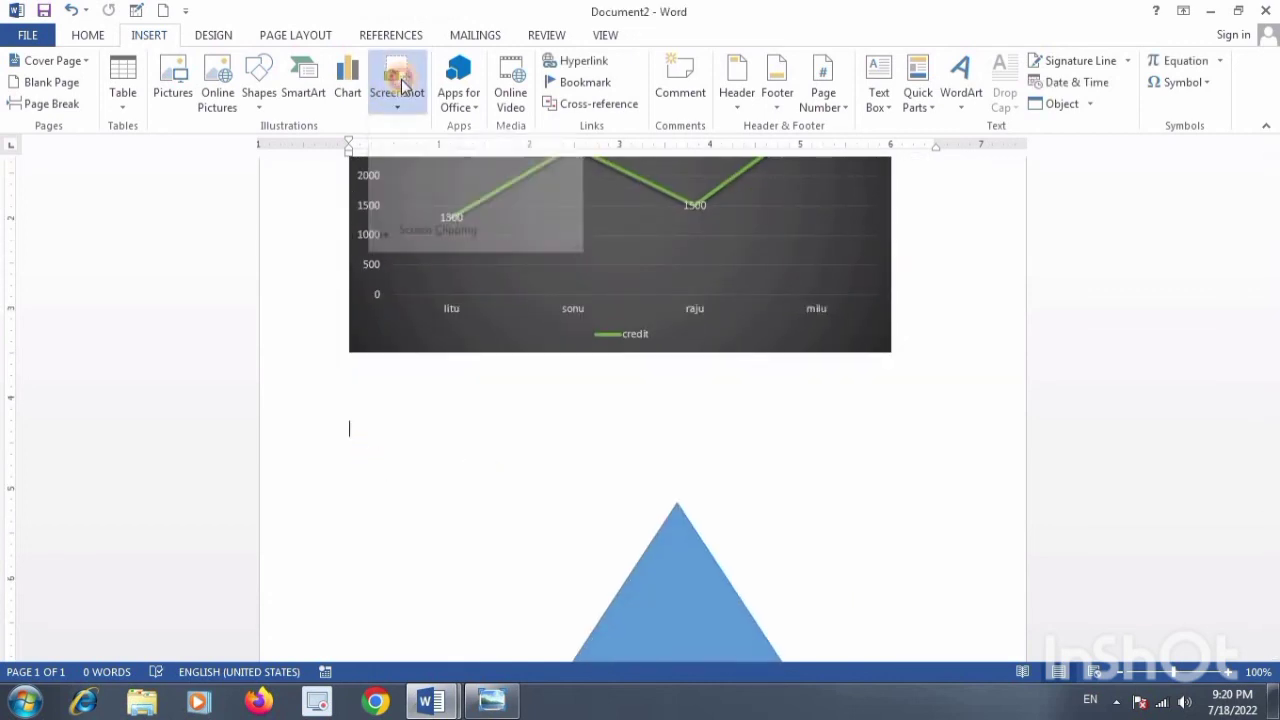
pyautogui.click(446, 252)
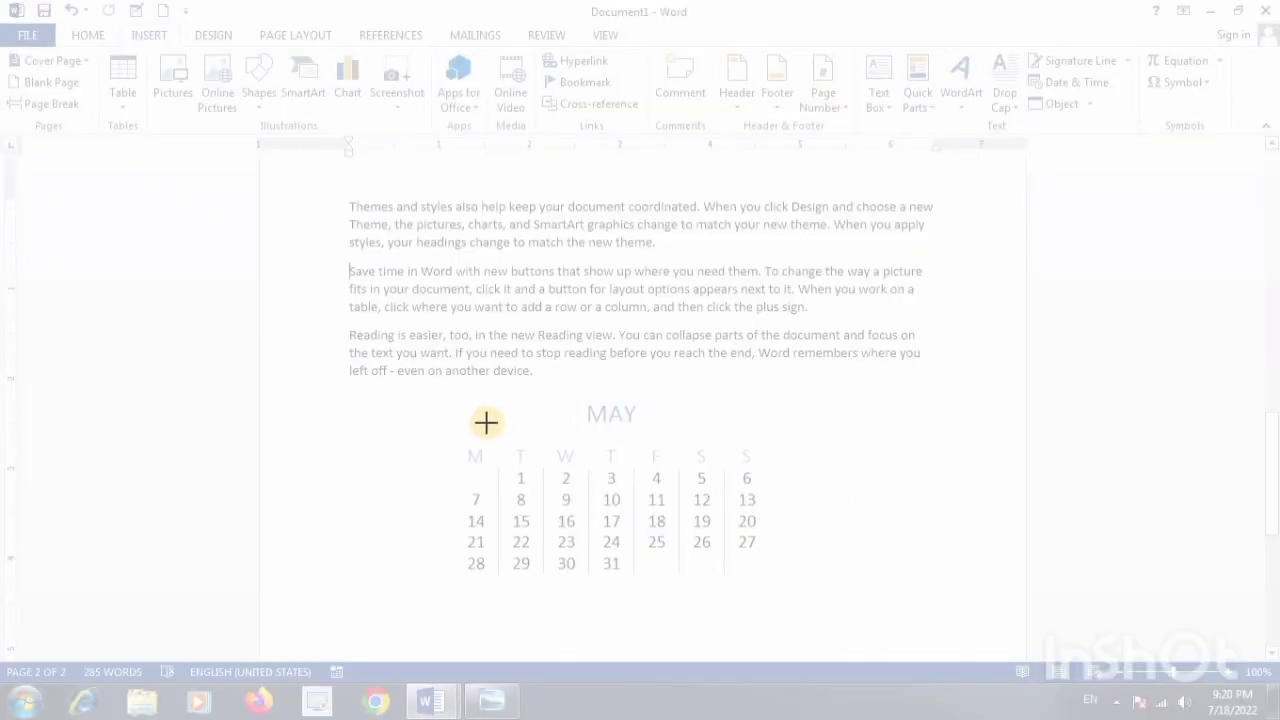
pyautogui.moveTo(459, 394); pyautogui.dragTo(731, 580)
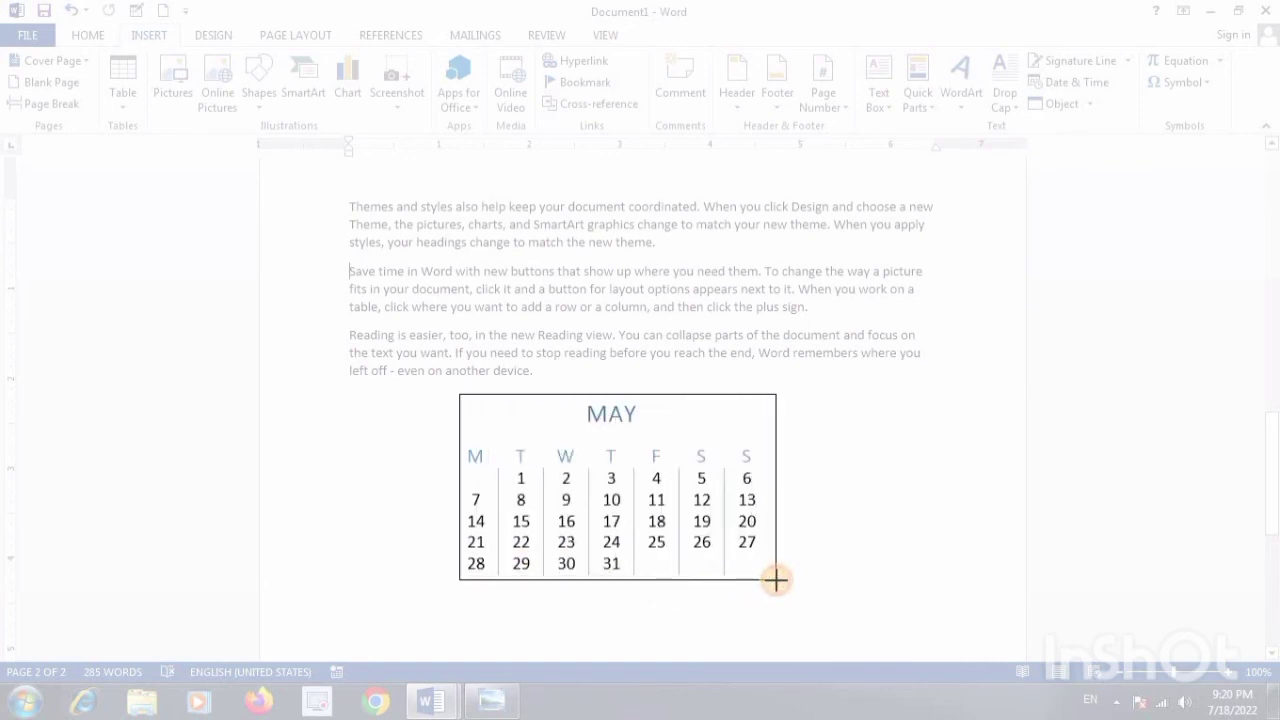
pyautogui.moveTo(731, 580); pyautogui.dragTo(776, 580)
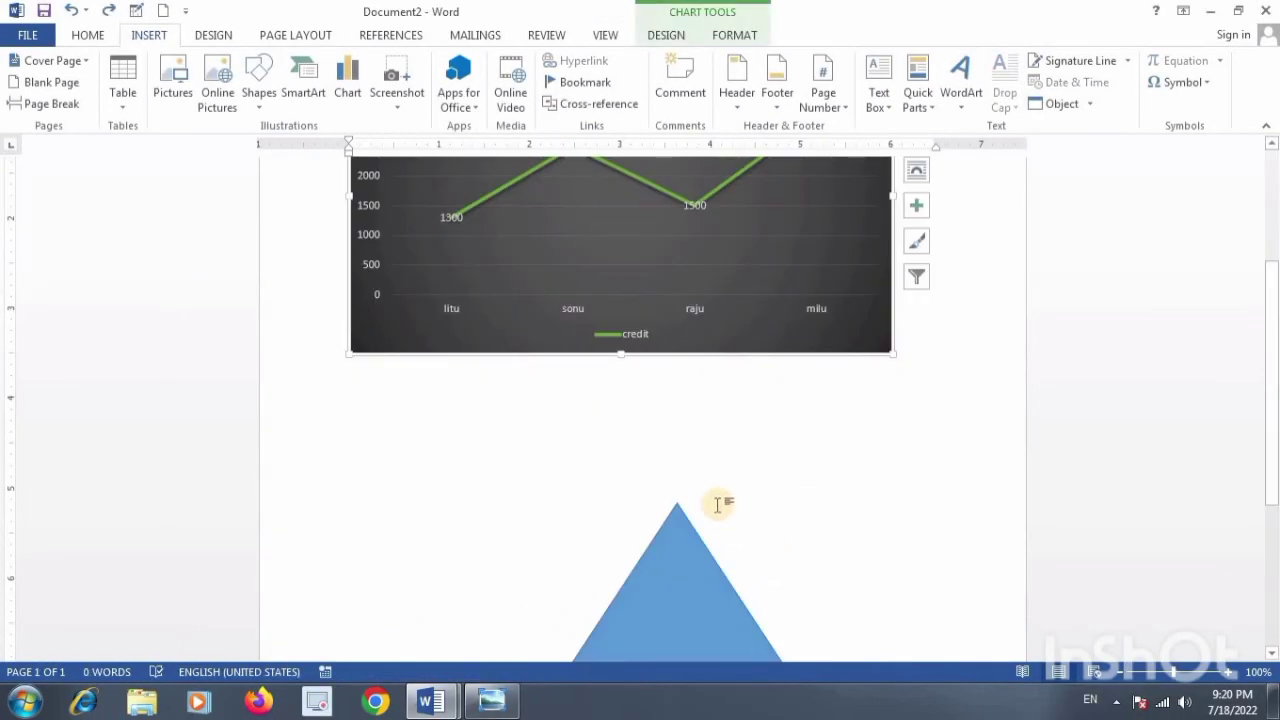
pyautogui.scroll(-3, 718, 505)
pyautogui.scroll(4, 722, 505)
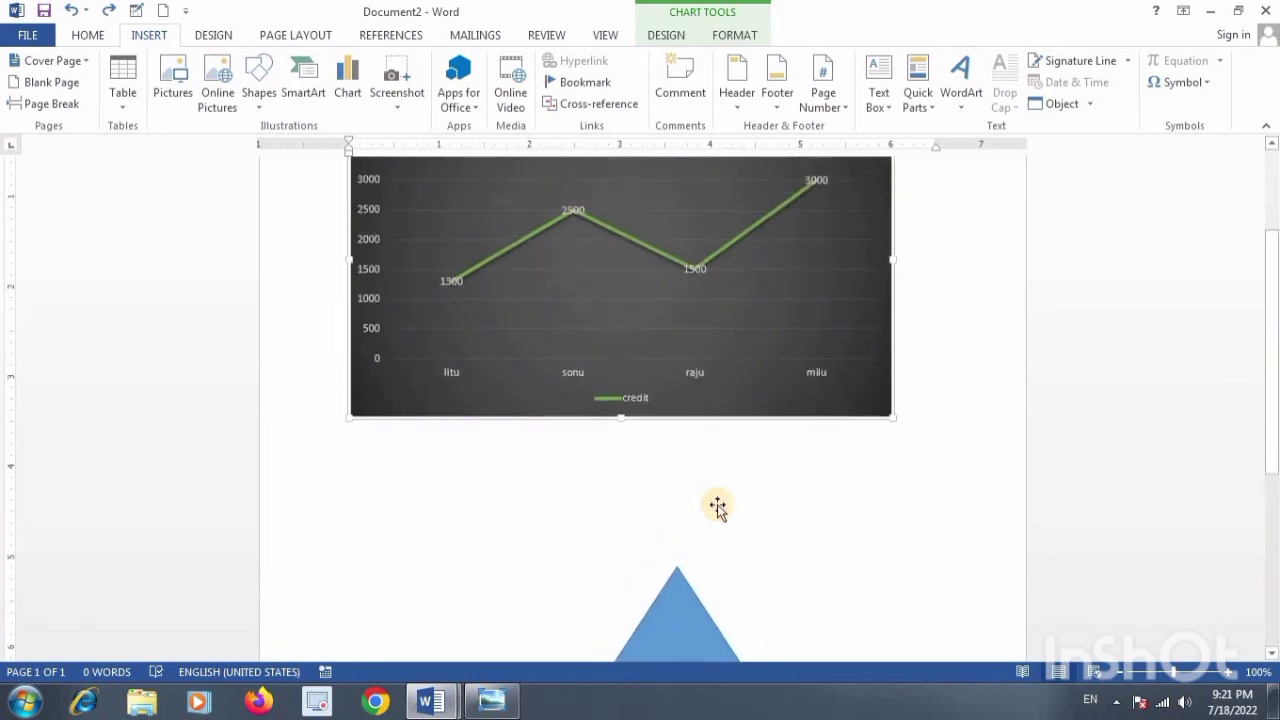
pyautogui.scroll(1, 717, 505)
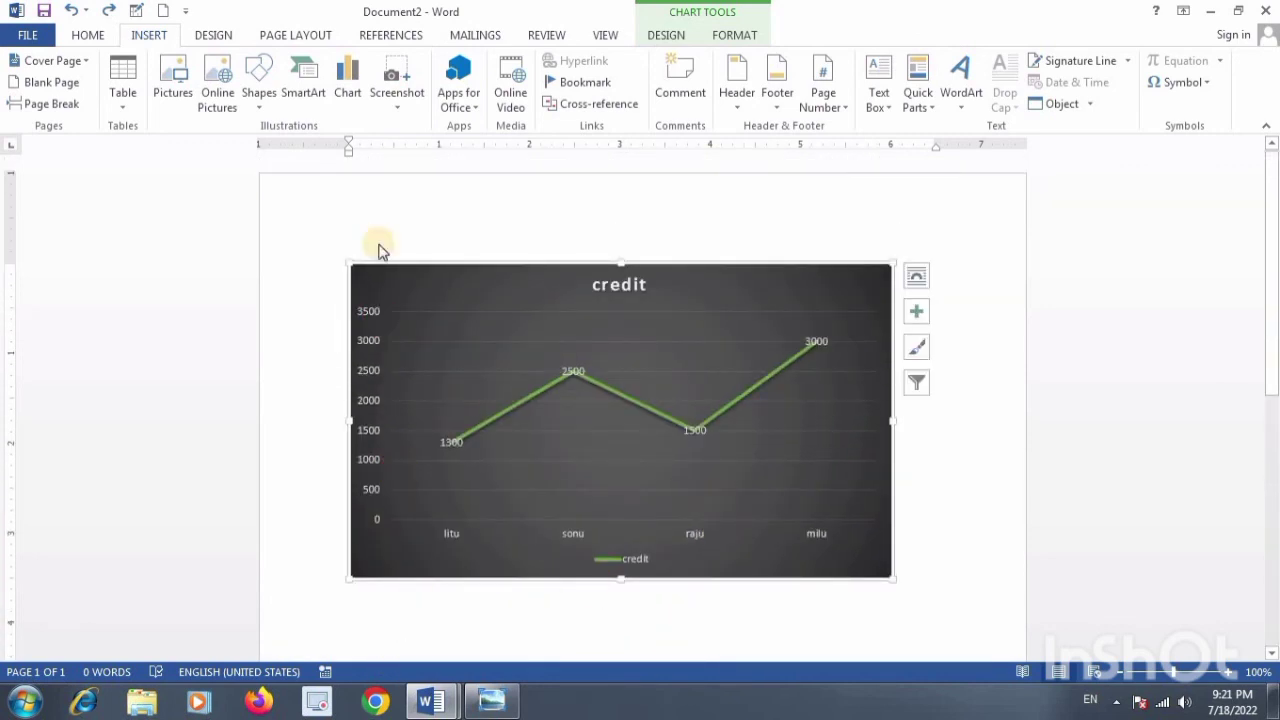
pyautogui.click(398, 116)
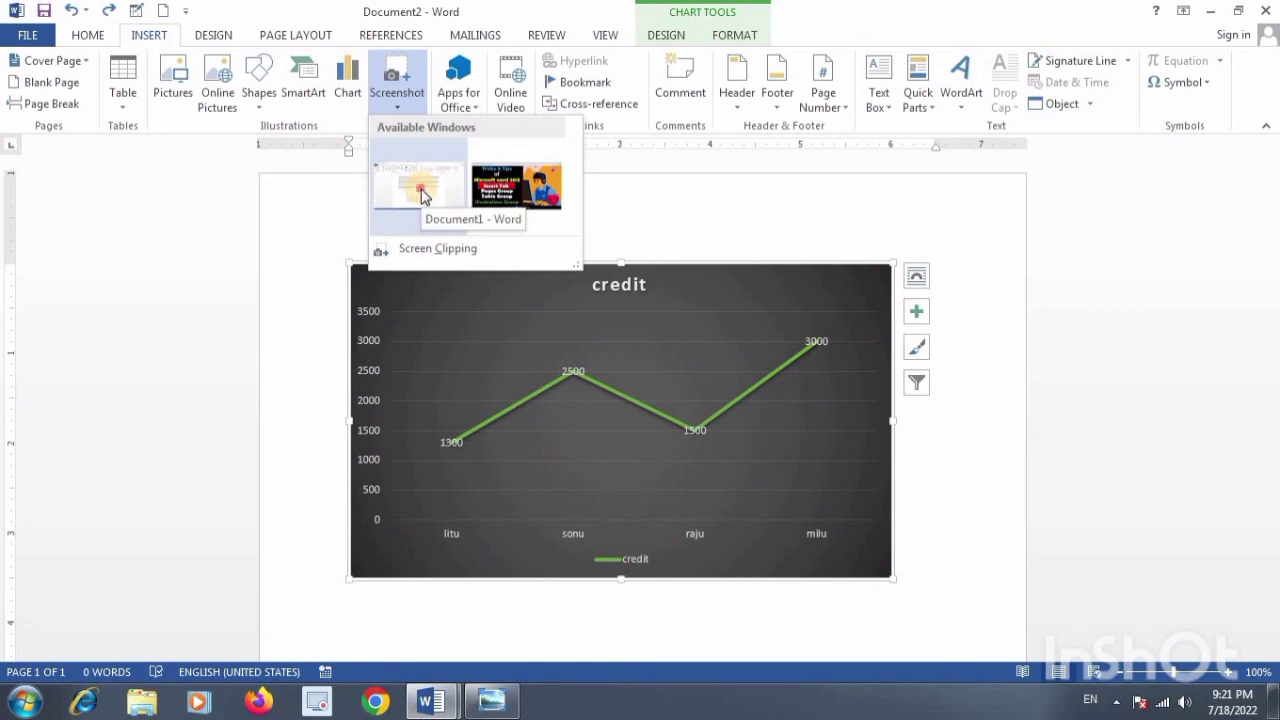
pyautogui.click(421, 193)
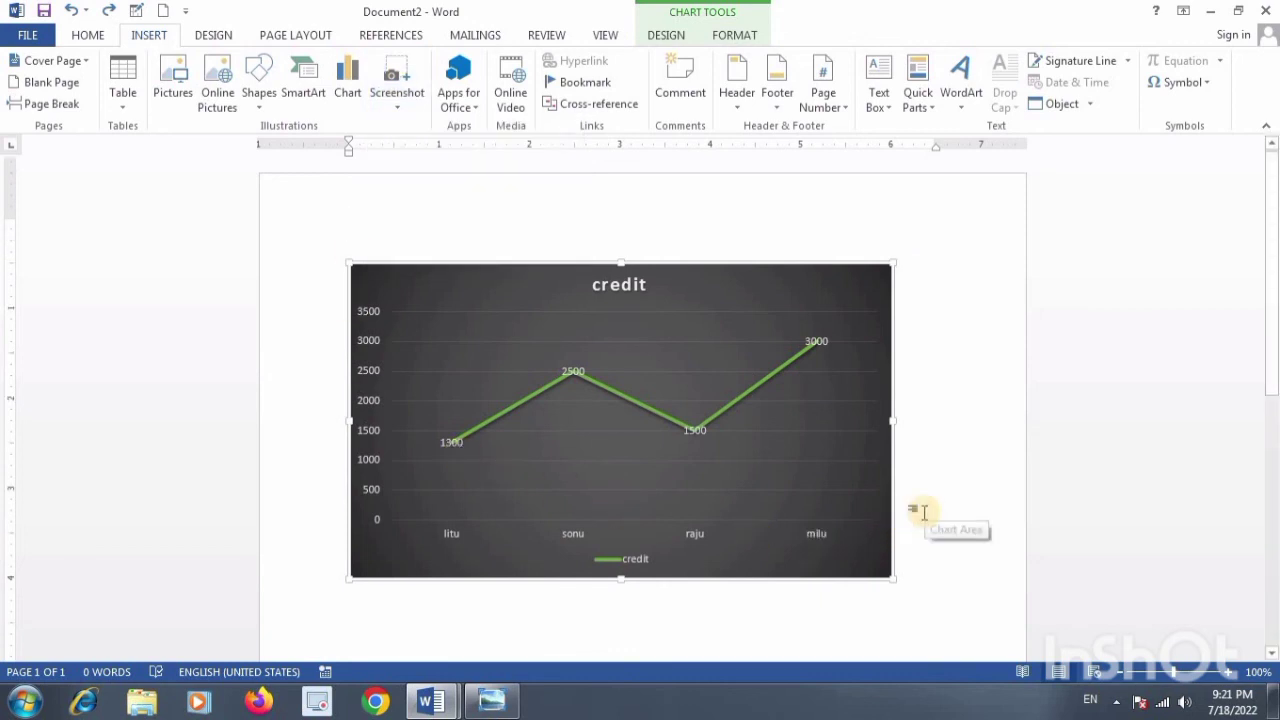
pyautogui.scroll(-5, 922, 511)
pyautogui.scroll(-3, 922, 511)
pyautogui.scroll(3, 922, 511)
pyautogui.scroll(-3, 922, 511)
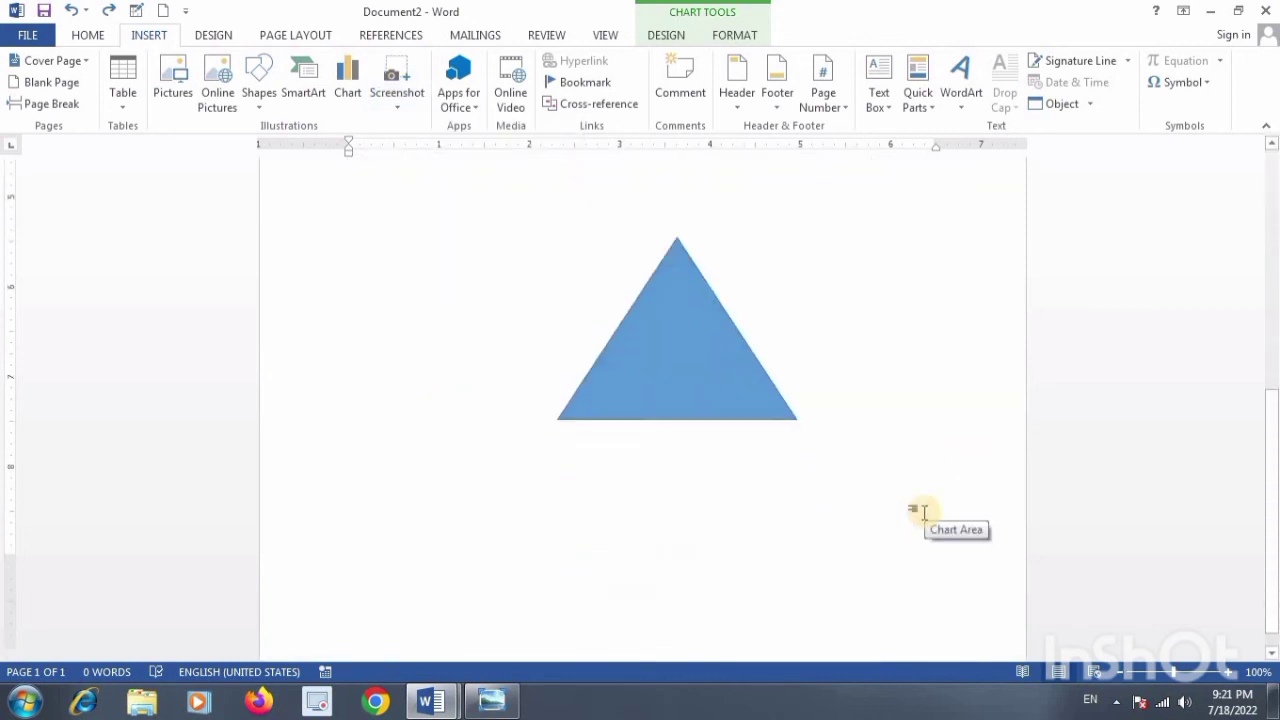
pyautogui.scroll(-1, 922, 511)
pyautogui.scroll(1, 922, 511)
pyautogui.scroll(5, 922, 511)
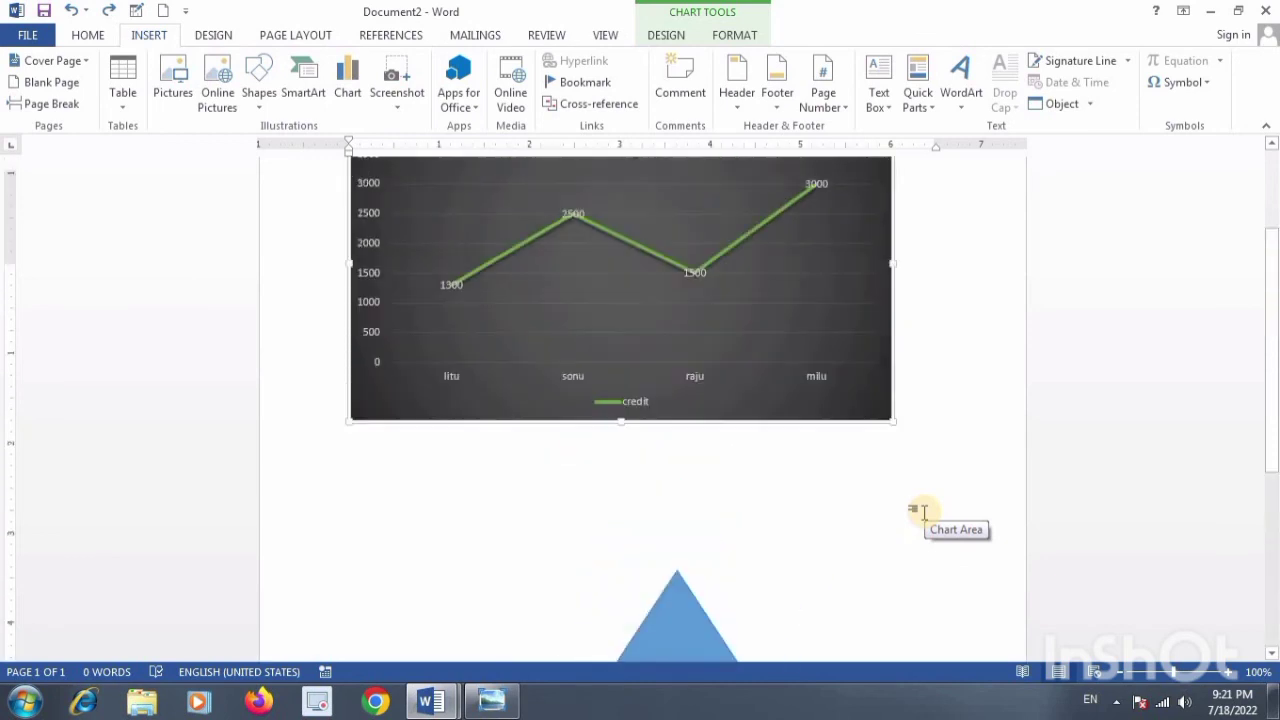
pyautogui.scroll(2, 922, 511)
pyautogui.scroll(-1, 922, 511)
pyautogui.scroll(-3, 922, 511)
# Cut the credit line chart from the page
pyautogui.scroll(4, 920, 508)
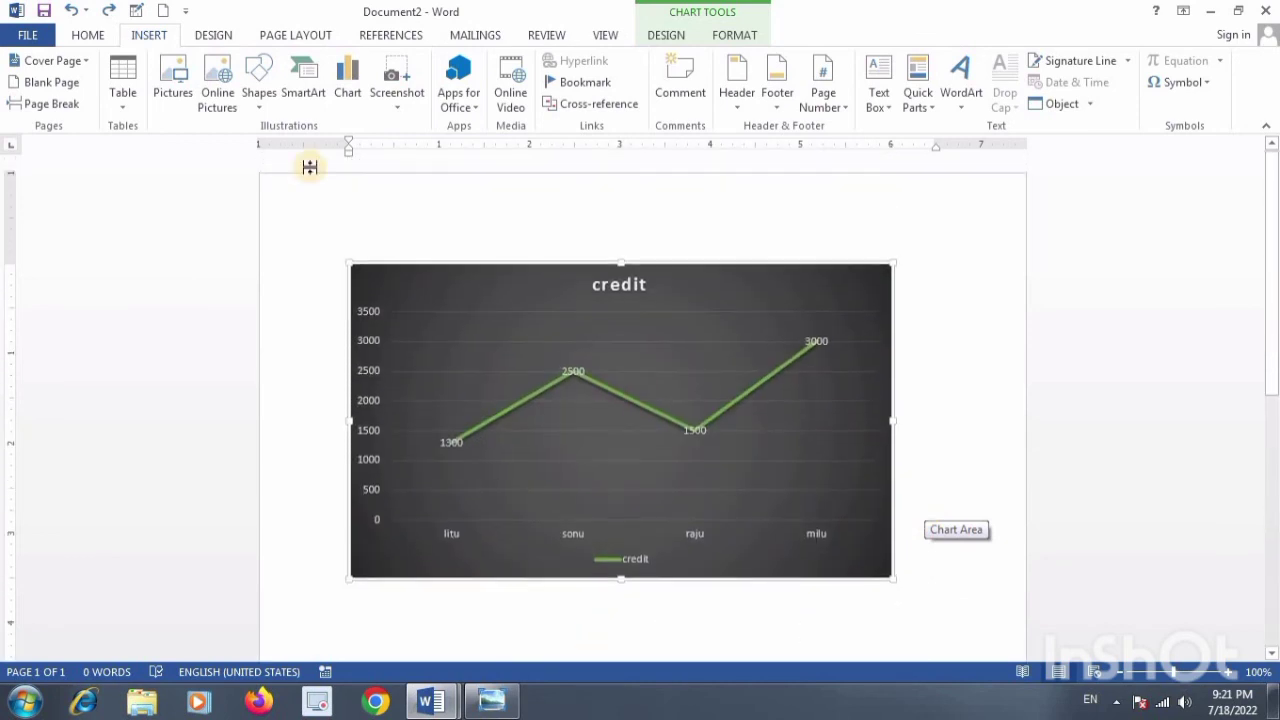
pyautogui.click(364, 270)
pyautogui.rightClick(362, 268)
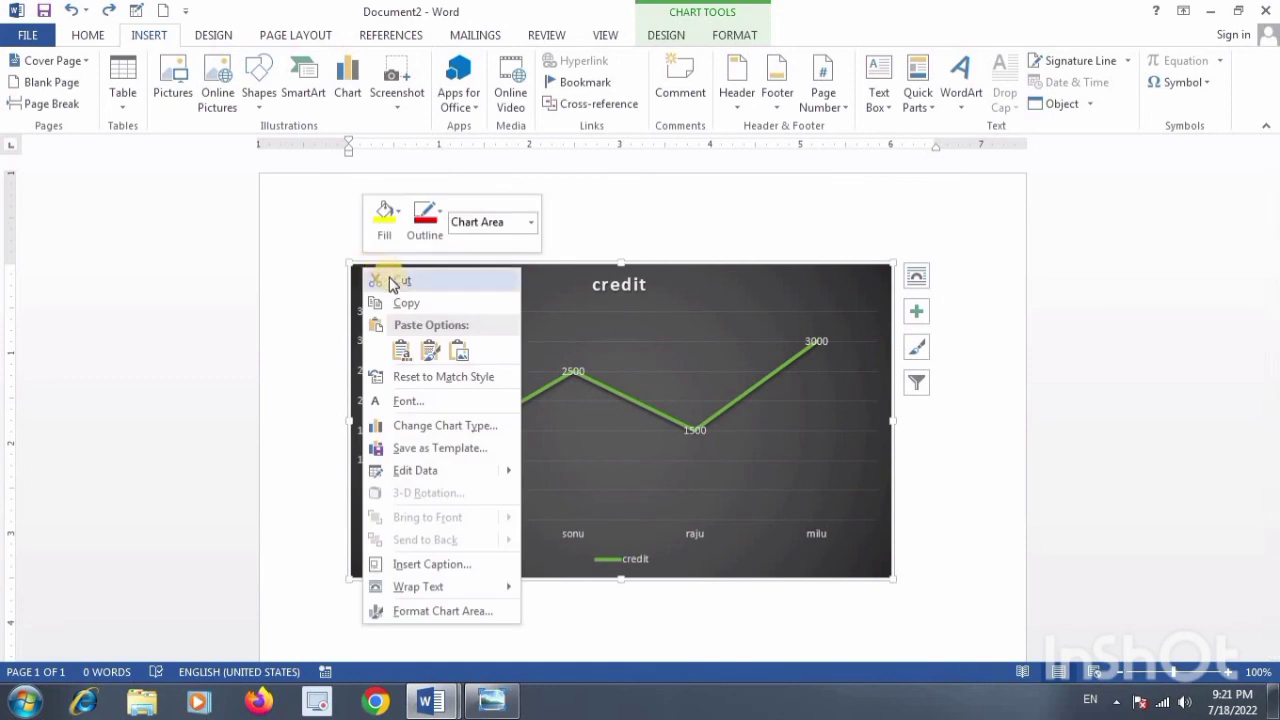
pyautogui.click(380, 279)
# Cut the blue triangle so the page is blank, and bring up the Screenshot window list
pyautogui.scroll(-1, 486, 357)
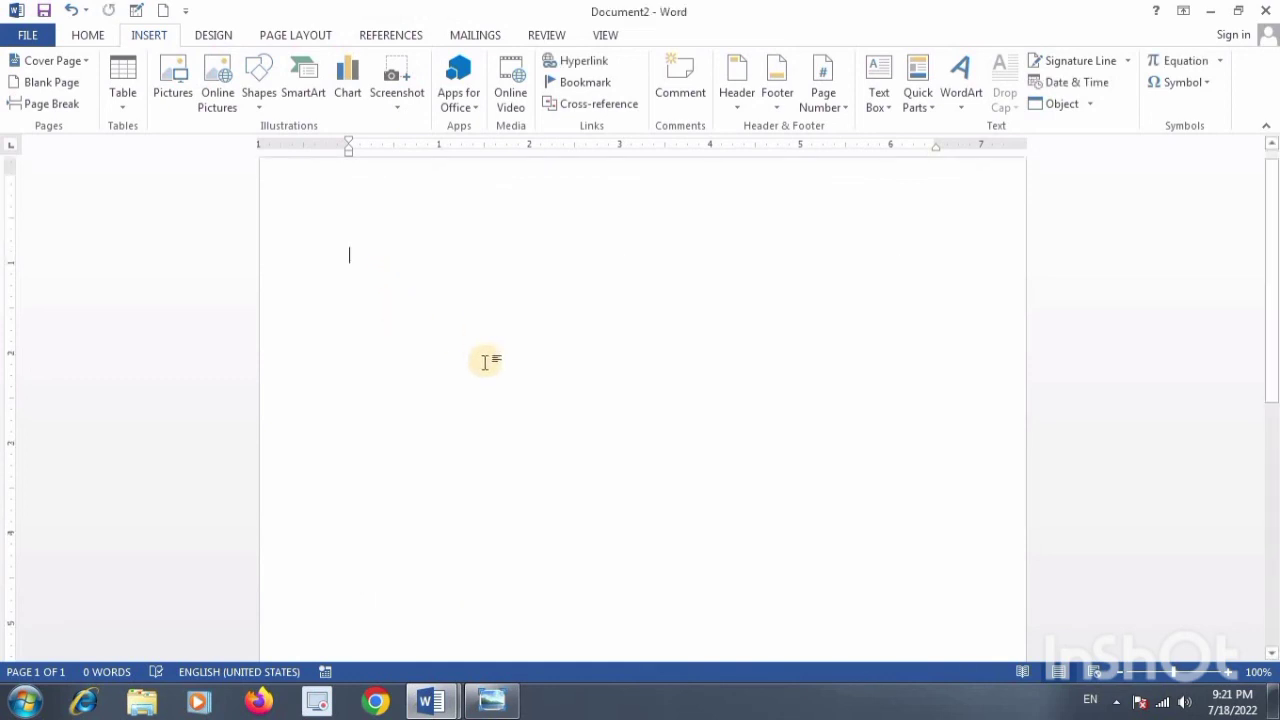
pyautogui.scroll(-4, 614, 431)
pyautogui.scroll(-1, 670, 393)
pyautogui.click(670, 393)
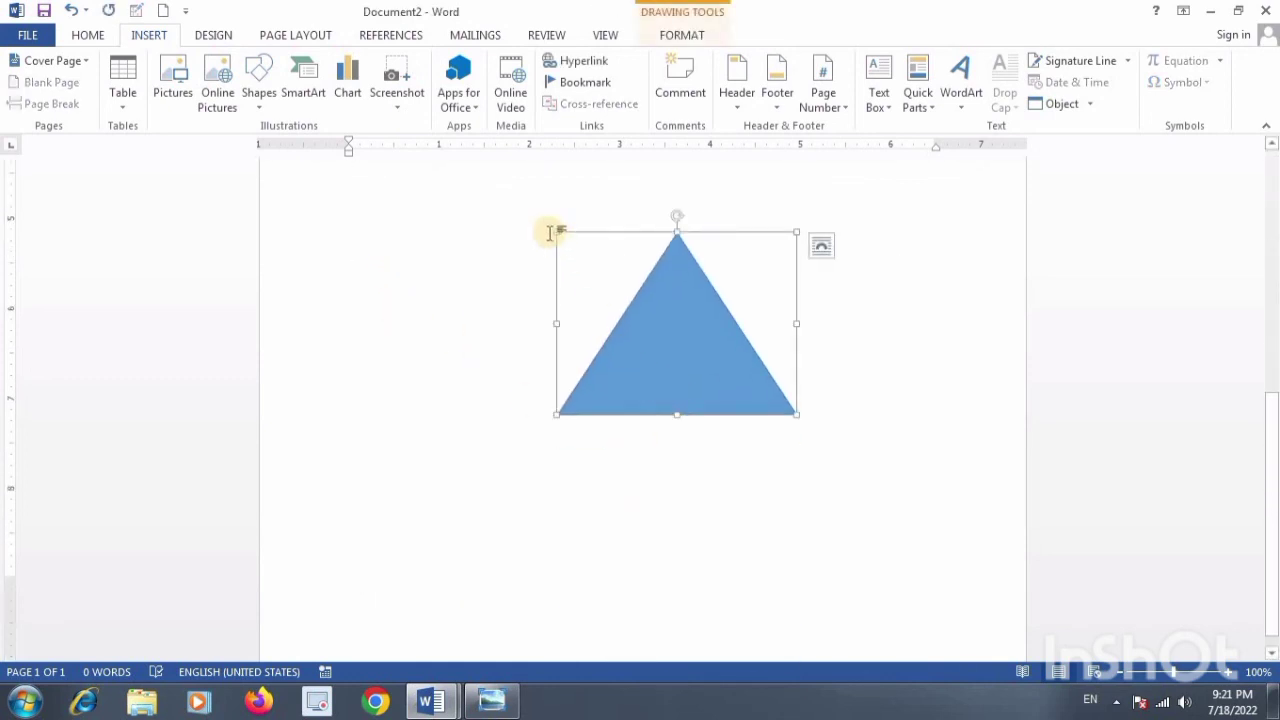
pyautogui.rightClick(676, 232)
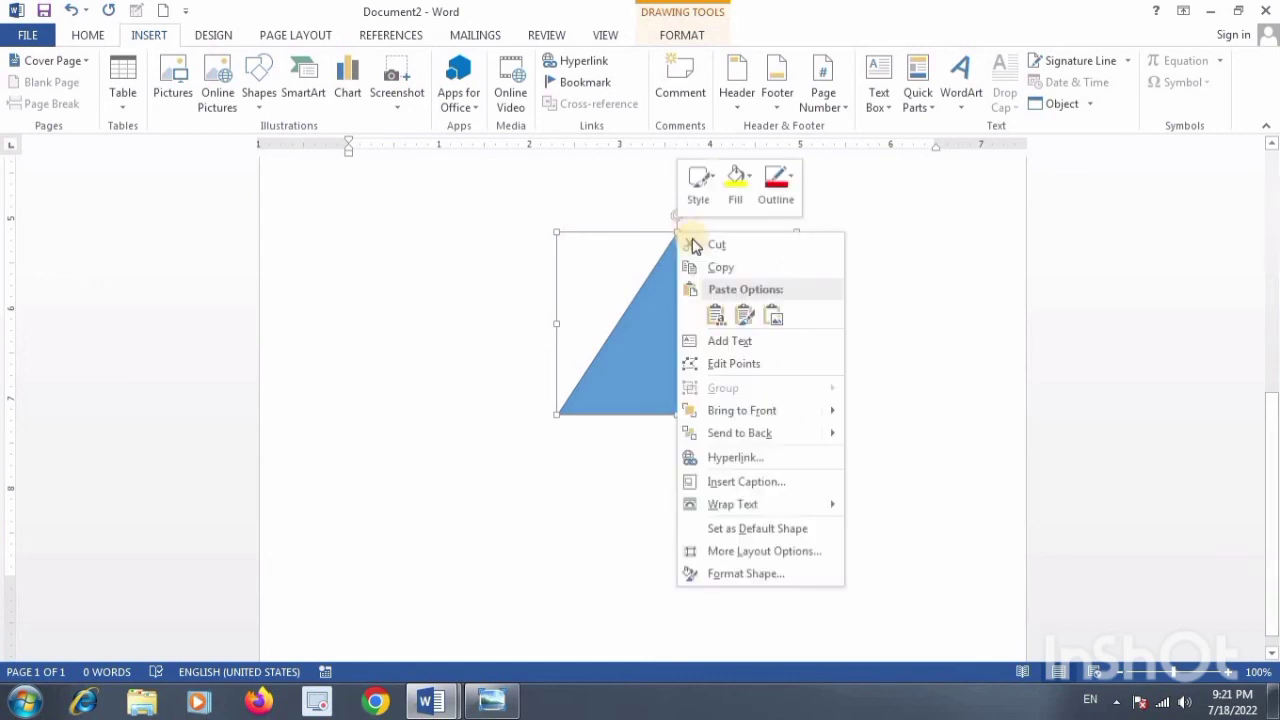
pyautogui.click(700, 248)
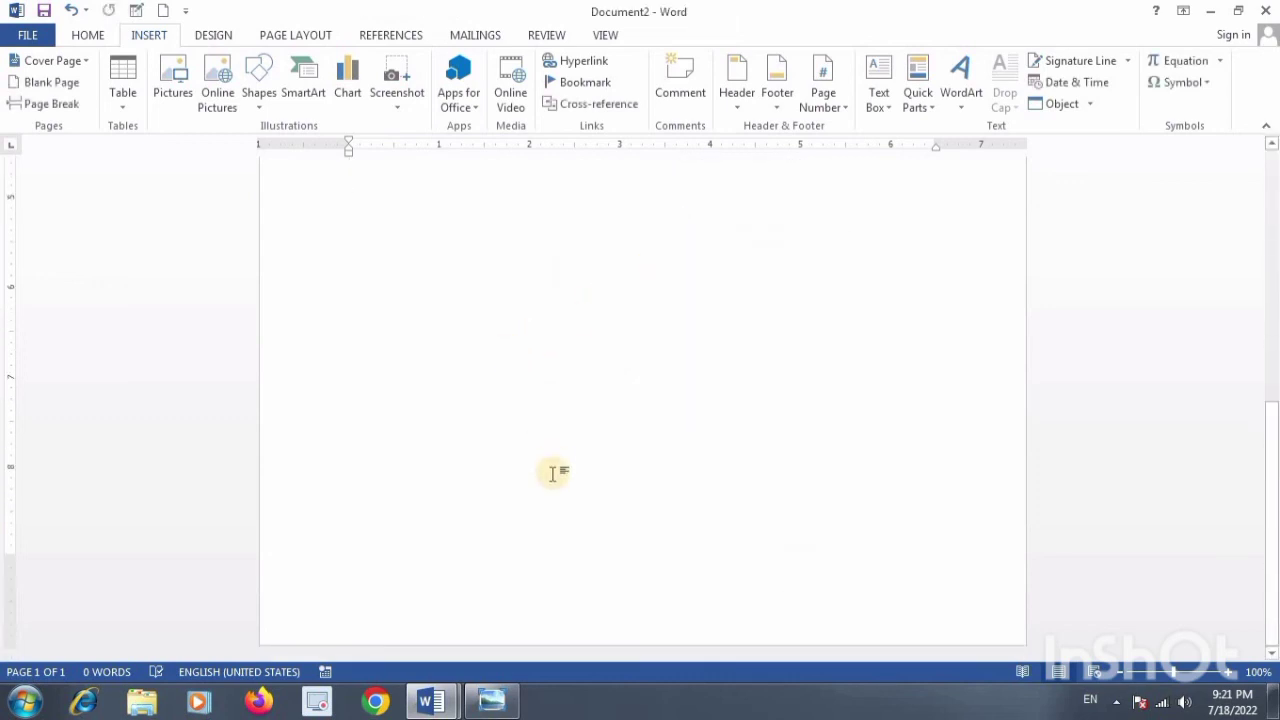
pyautogui.scroll(5, 548, 450)
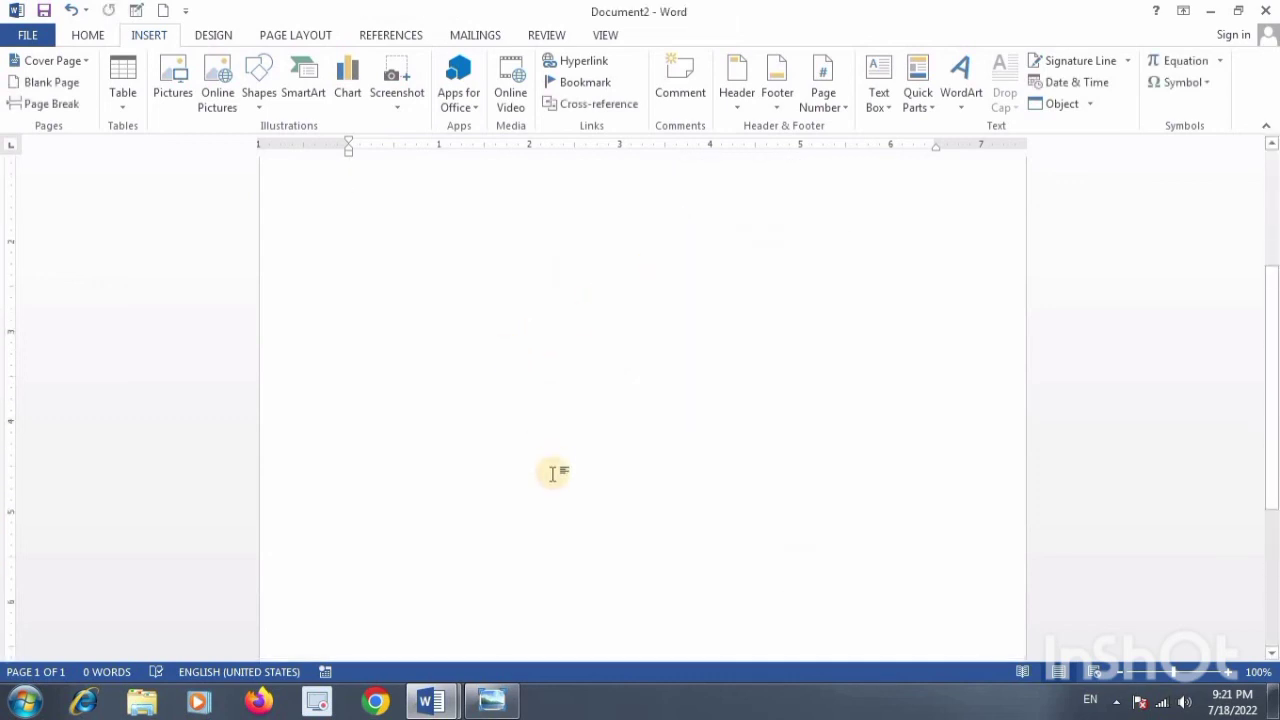
pyautogui.click(395, 110)
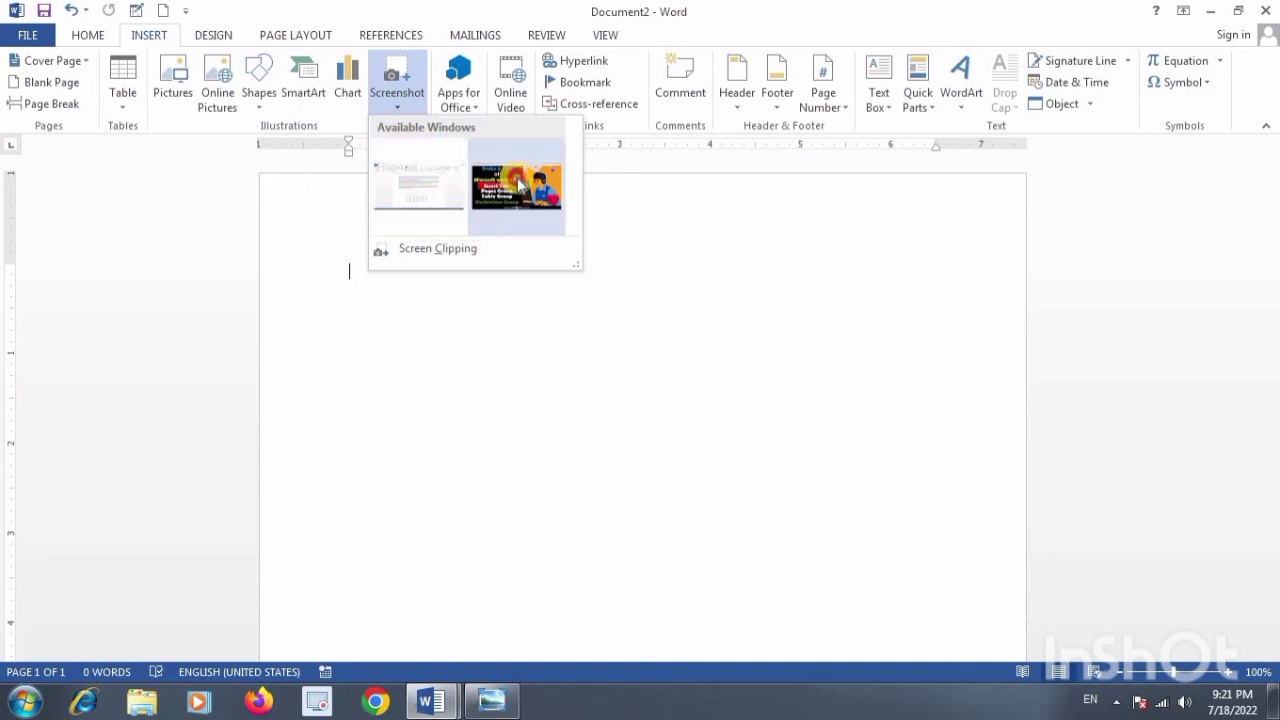
# Insert a screenshot of the Photo Viewer window showing the Tricks & Tips image
pyautogui.click(516, 187)
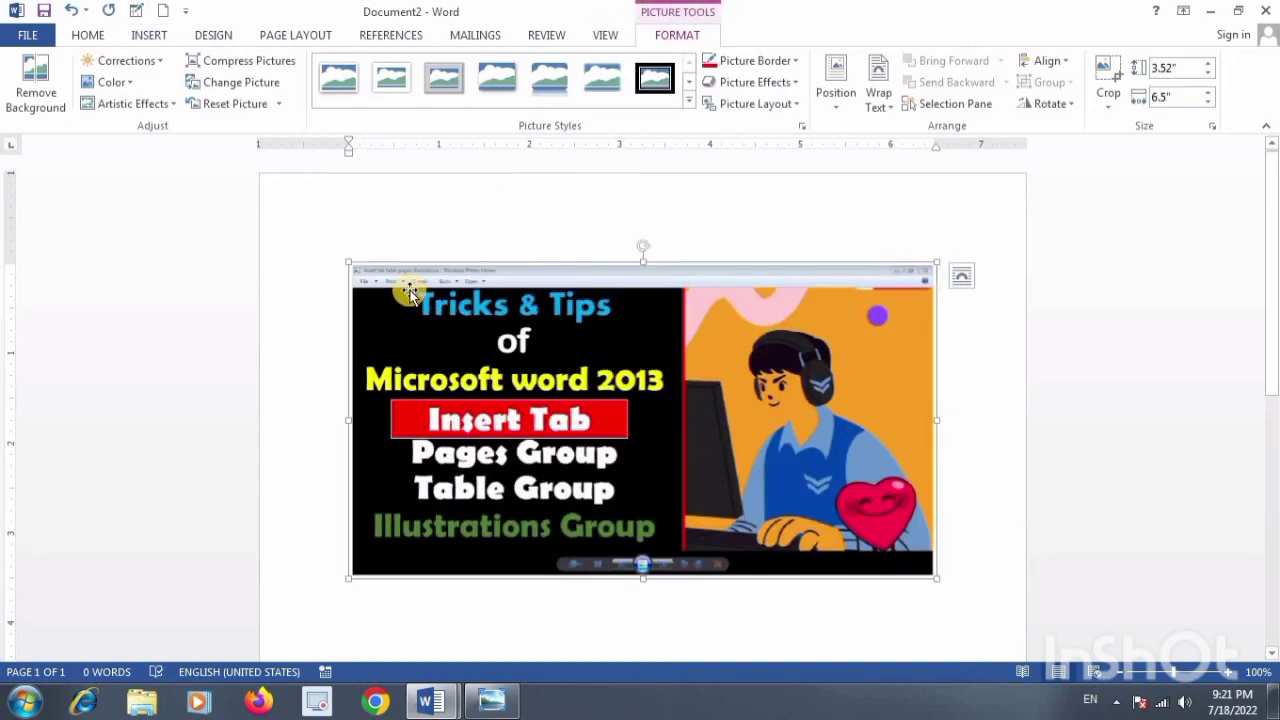
pyautogui.moveTo(410, 290)
pyautogui.mouseDown()
pyautogui.moveTo(414, 318)
pyautogui.moveTo(815, 575)
pyautogui.mouseUp()
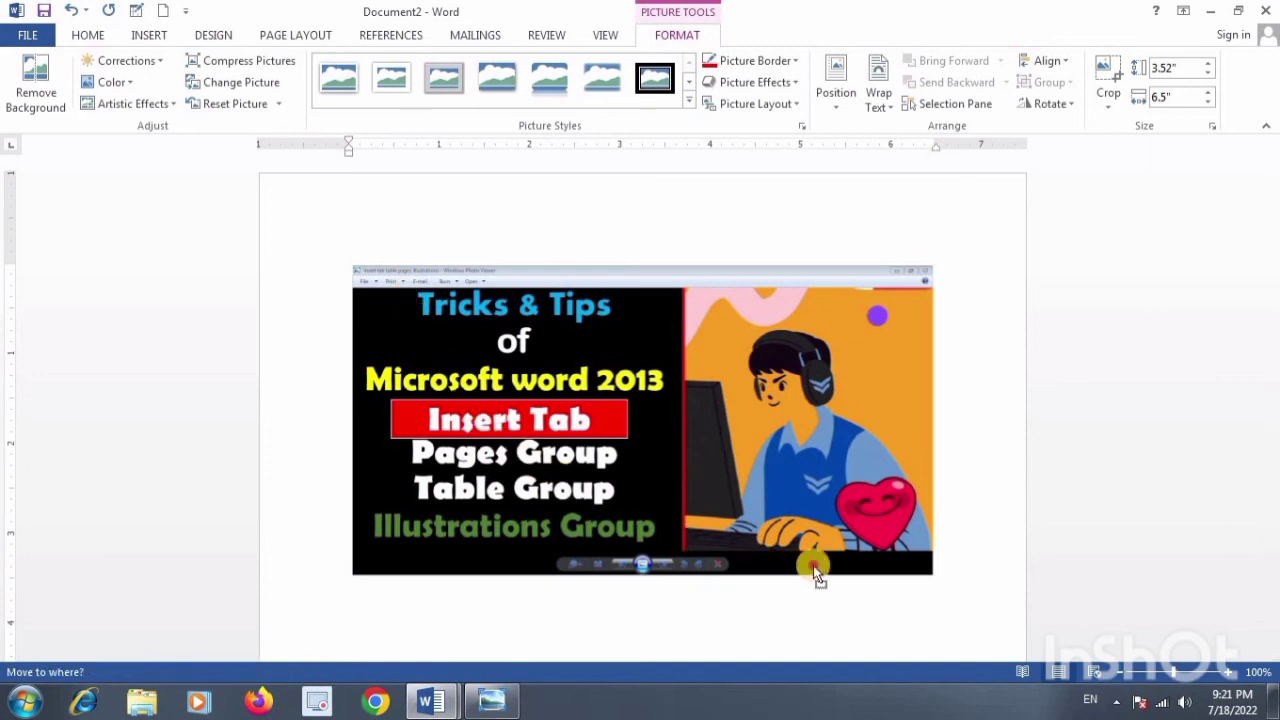
pyautogui.moveTo(912, 566); pyautogui.dragTo(913, 566)
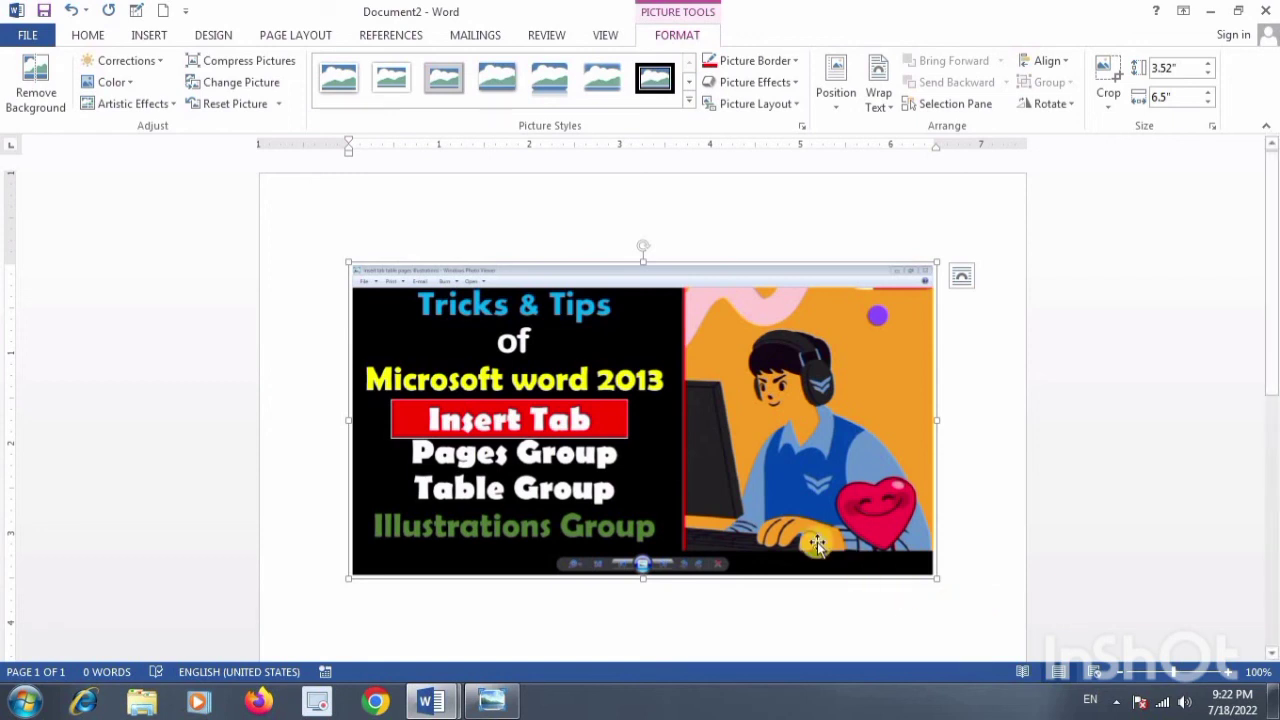
pyautogui.click(150, 36)
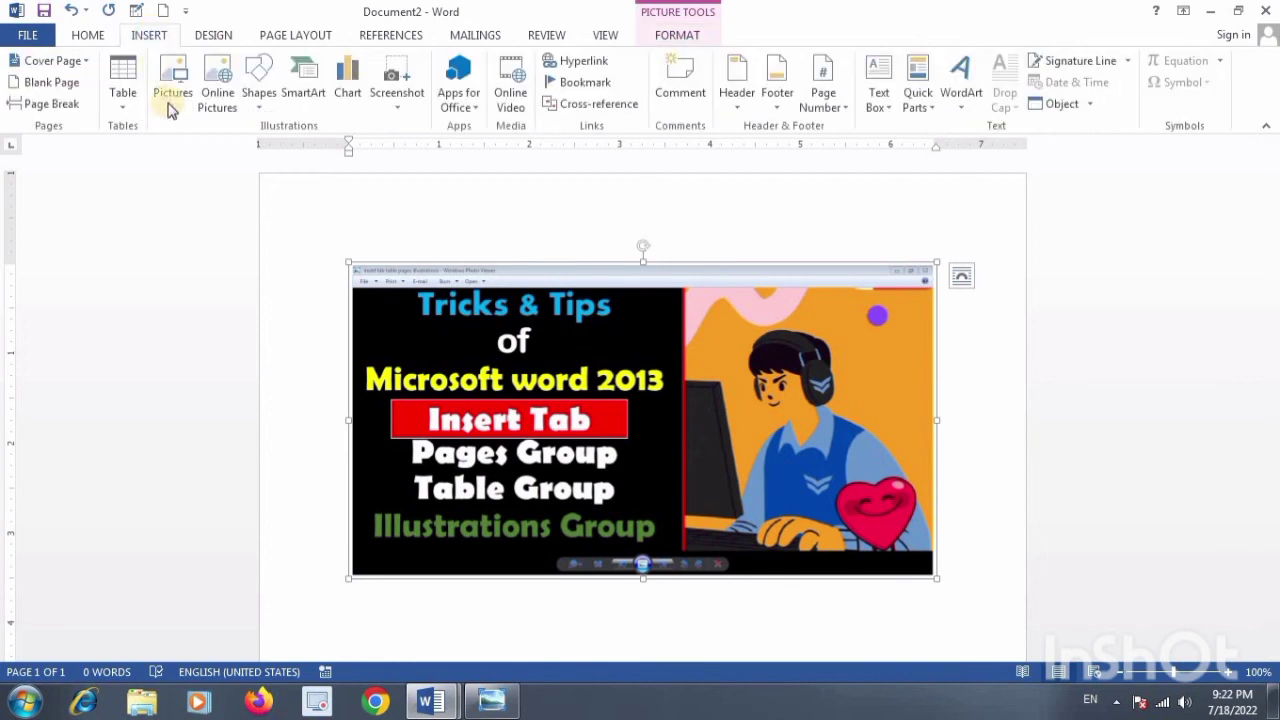